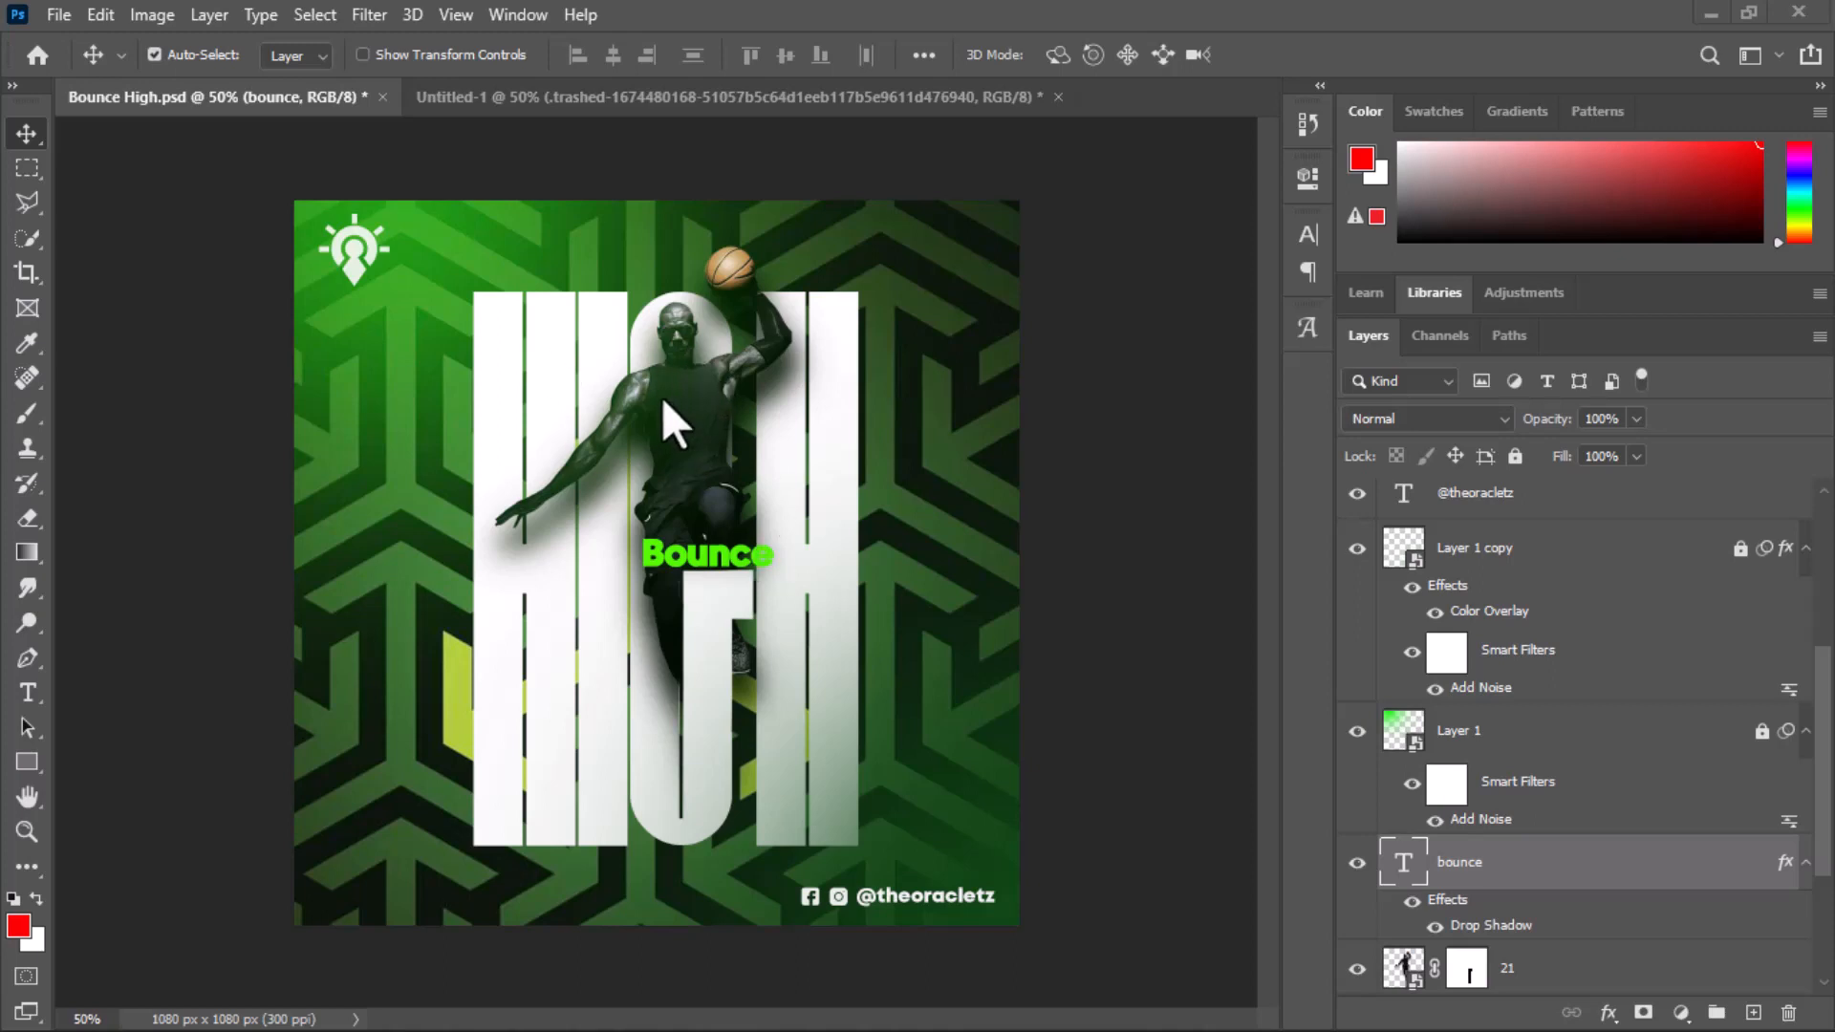
# In the Untitled-1 document, align the green pattern image with the canvas's left edge and move the basketball player so he overlaps the pattern
pyautogui.click(681, 96)
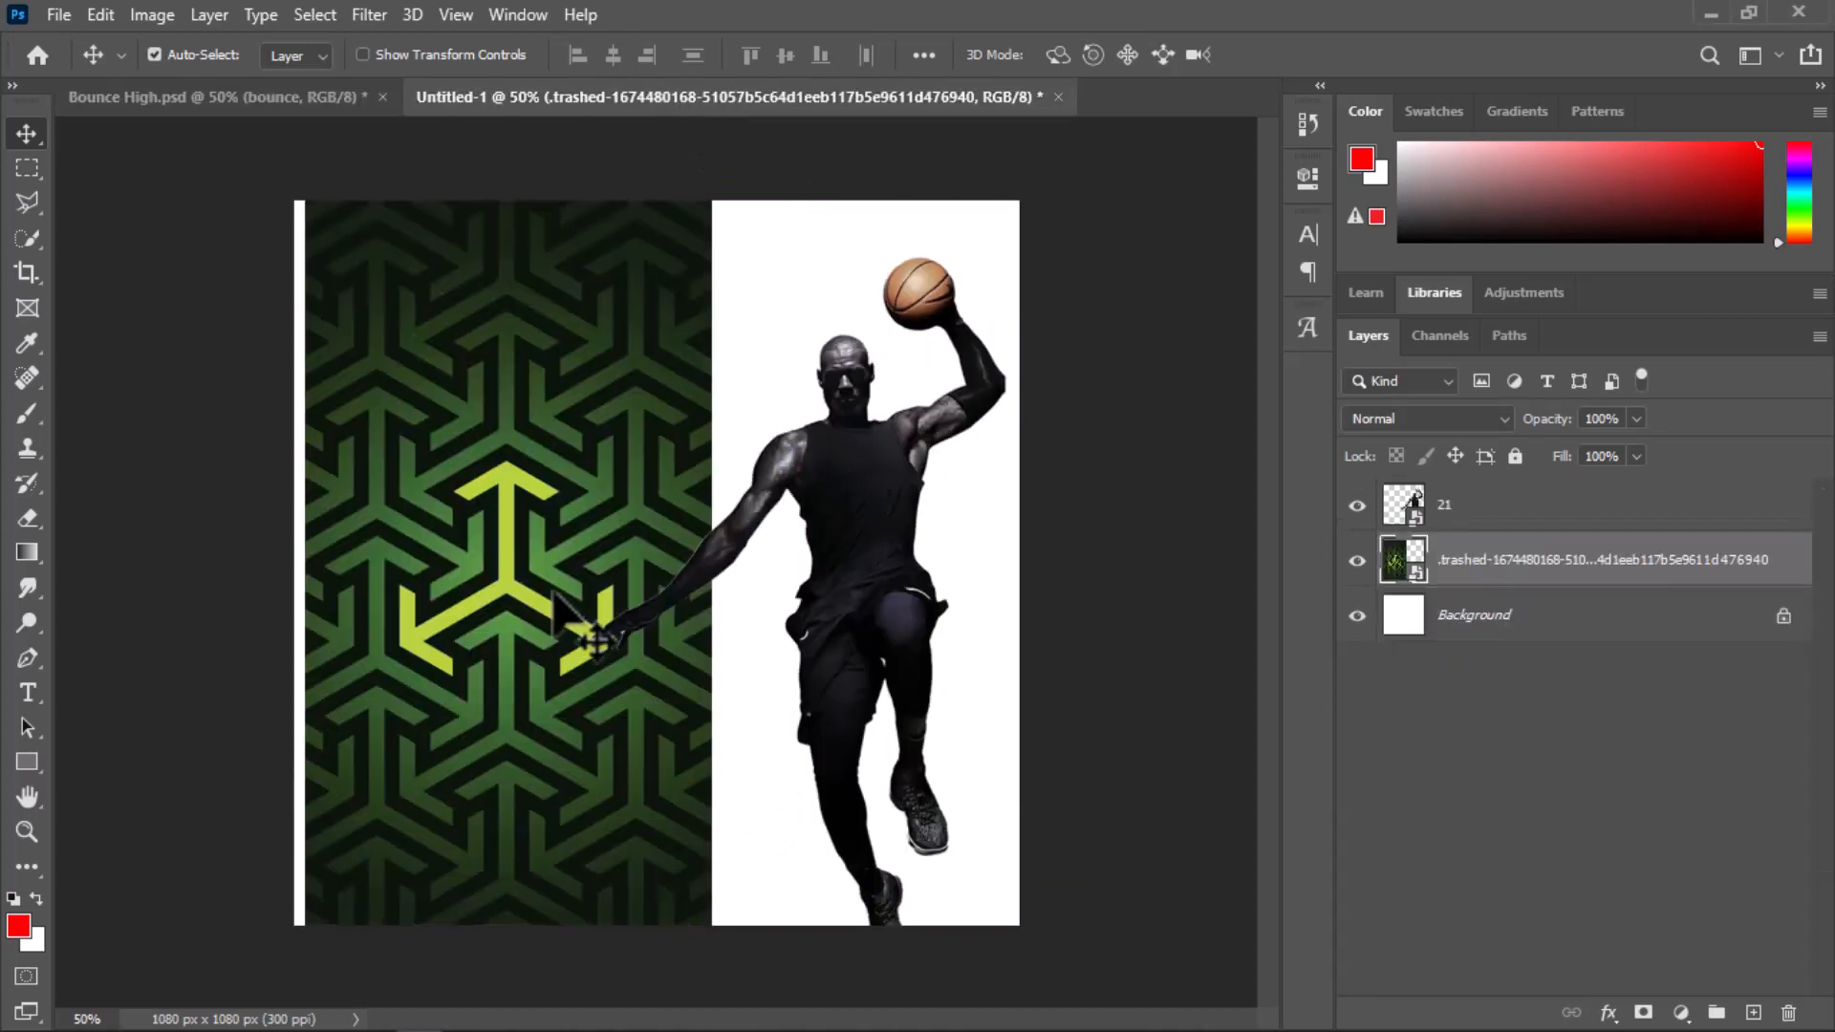
pyautogui.click(879, 549)
pyautogui.click(581, 564)
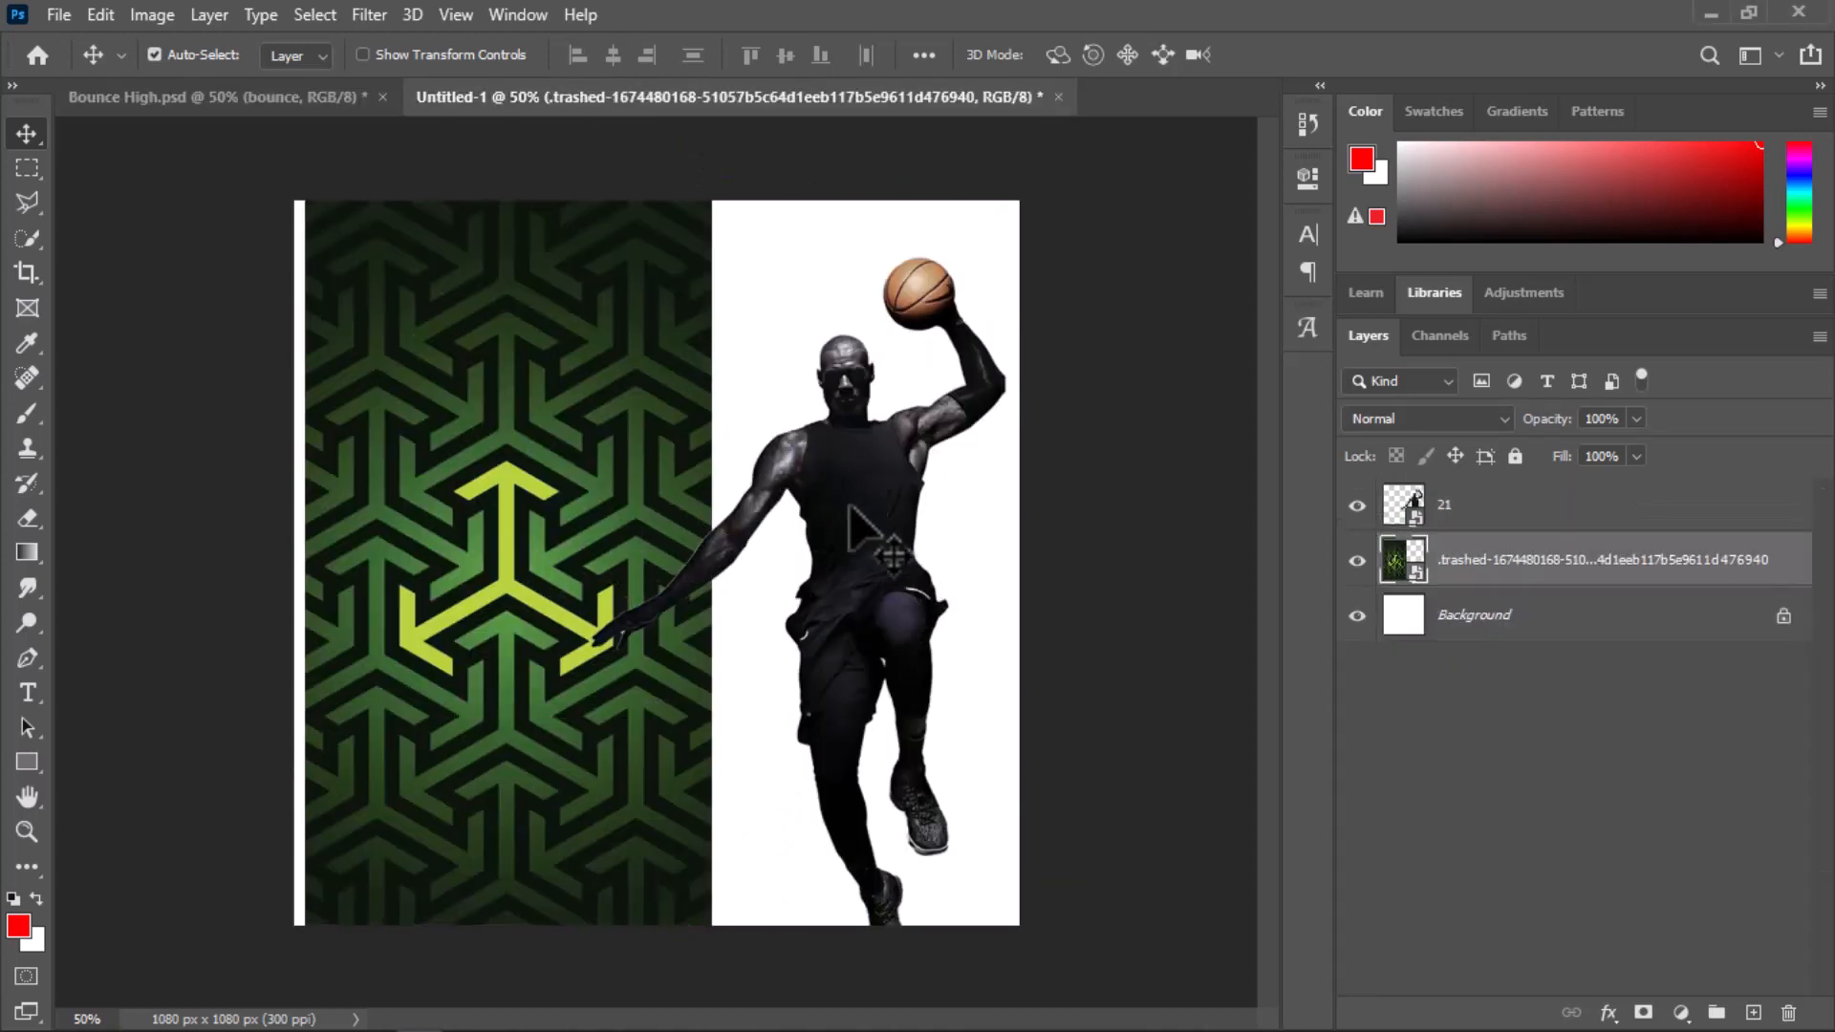
pyautogui.moveTo(848, 506); pyautogui.dragTo(805, 465)
pyautogui.moveTo(462, 492); pyautogui.dragTo(474, 541)
pyautogui.moveTo(433, 446); pyautogui.dragTo(414, 394)
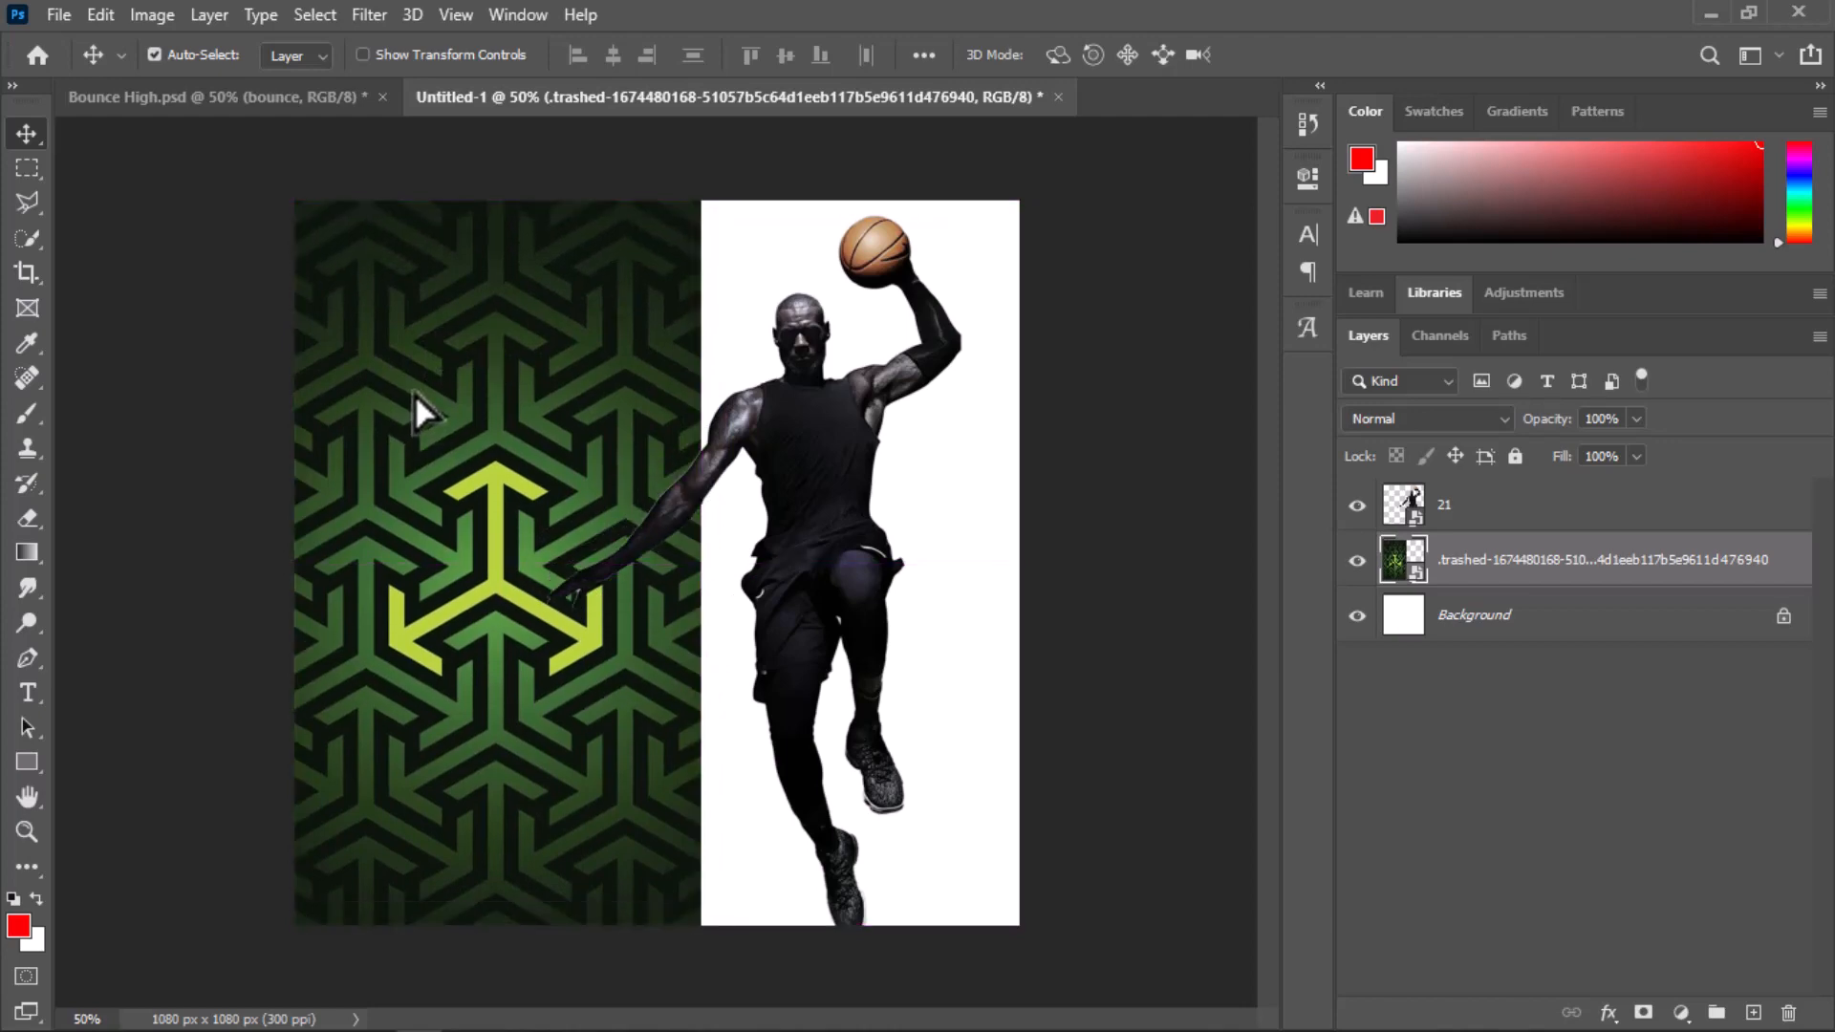
pyautogui.moveTo(818, 513); pyautogui.dragTo(753, 467)
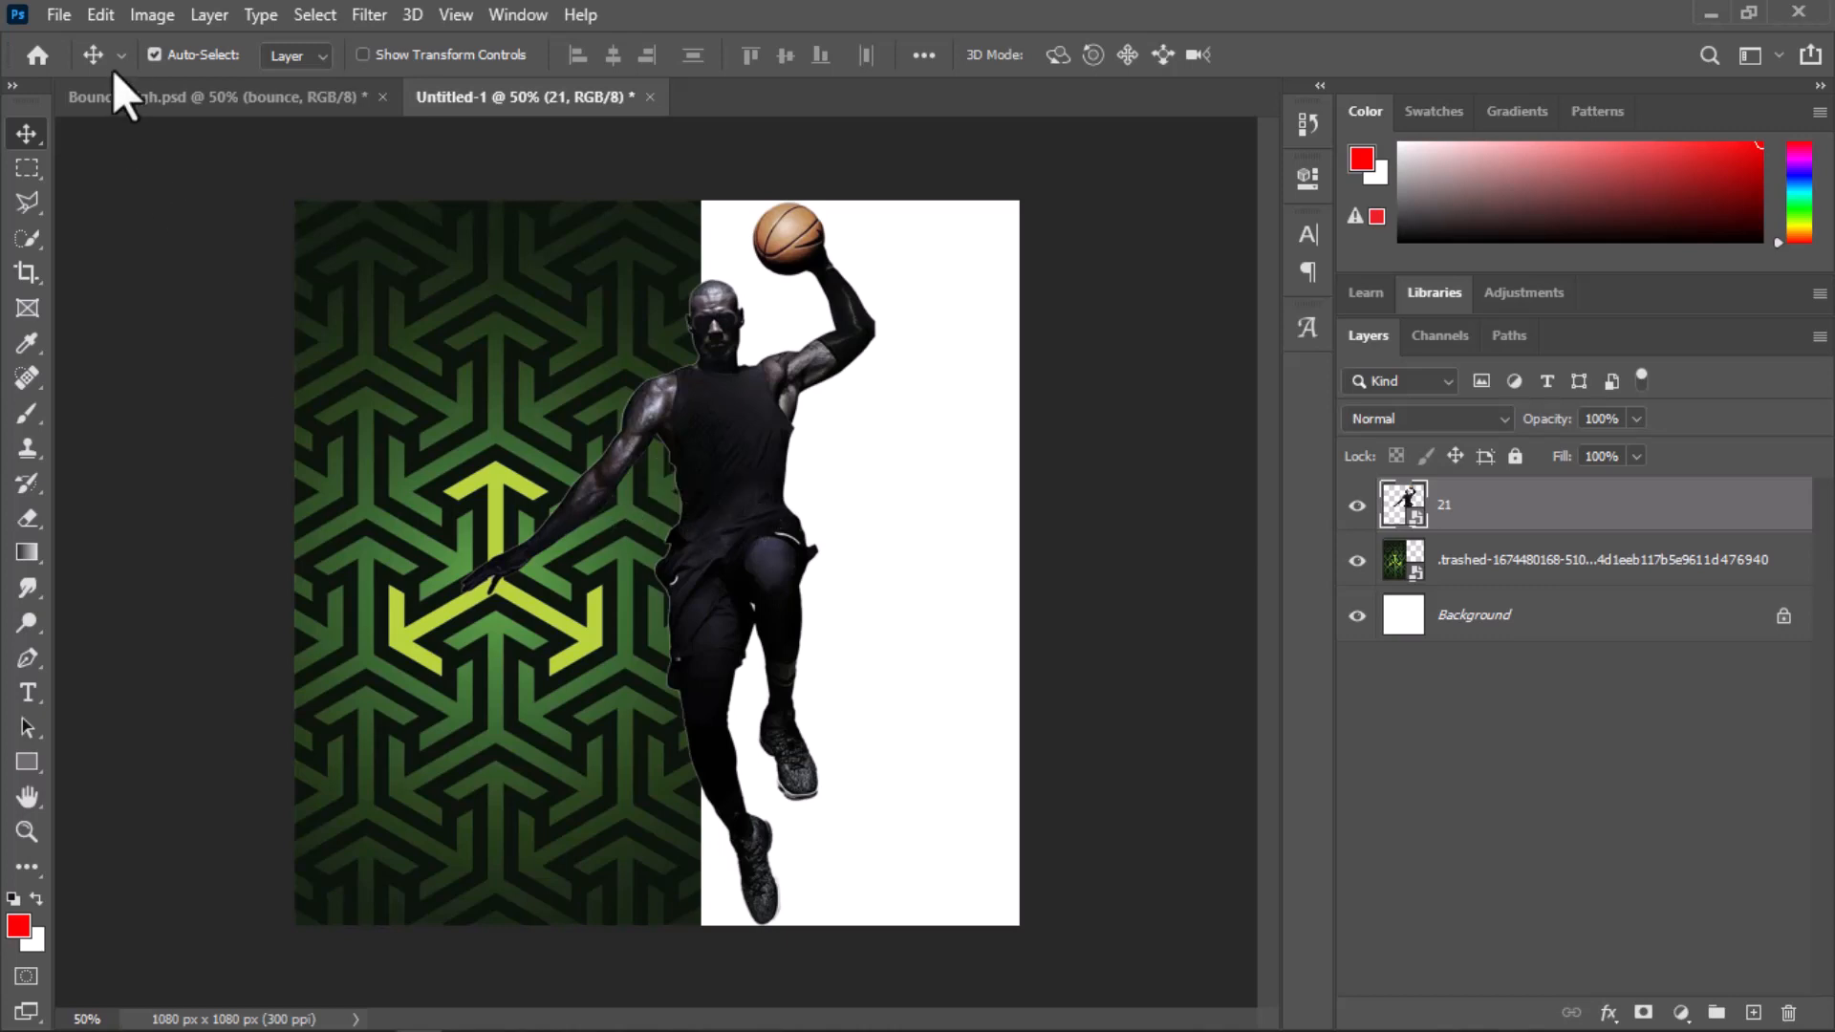
# Create a 1080 × 1080 px RGB document at 300 ppi with a white background and copy the green pattern image from Untitled-1 into it
pyautogui.click(67, 15)
pyautogui.click(84, 49)
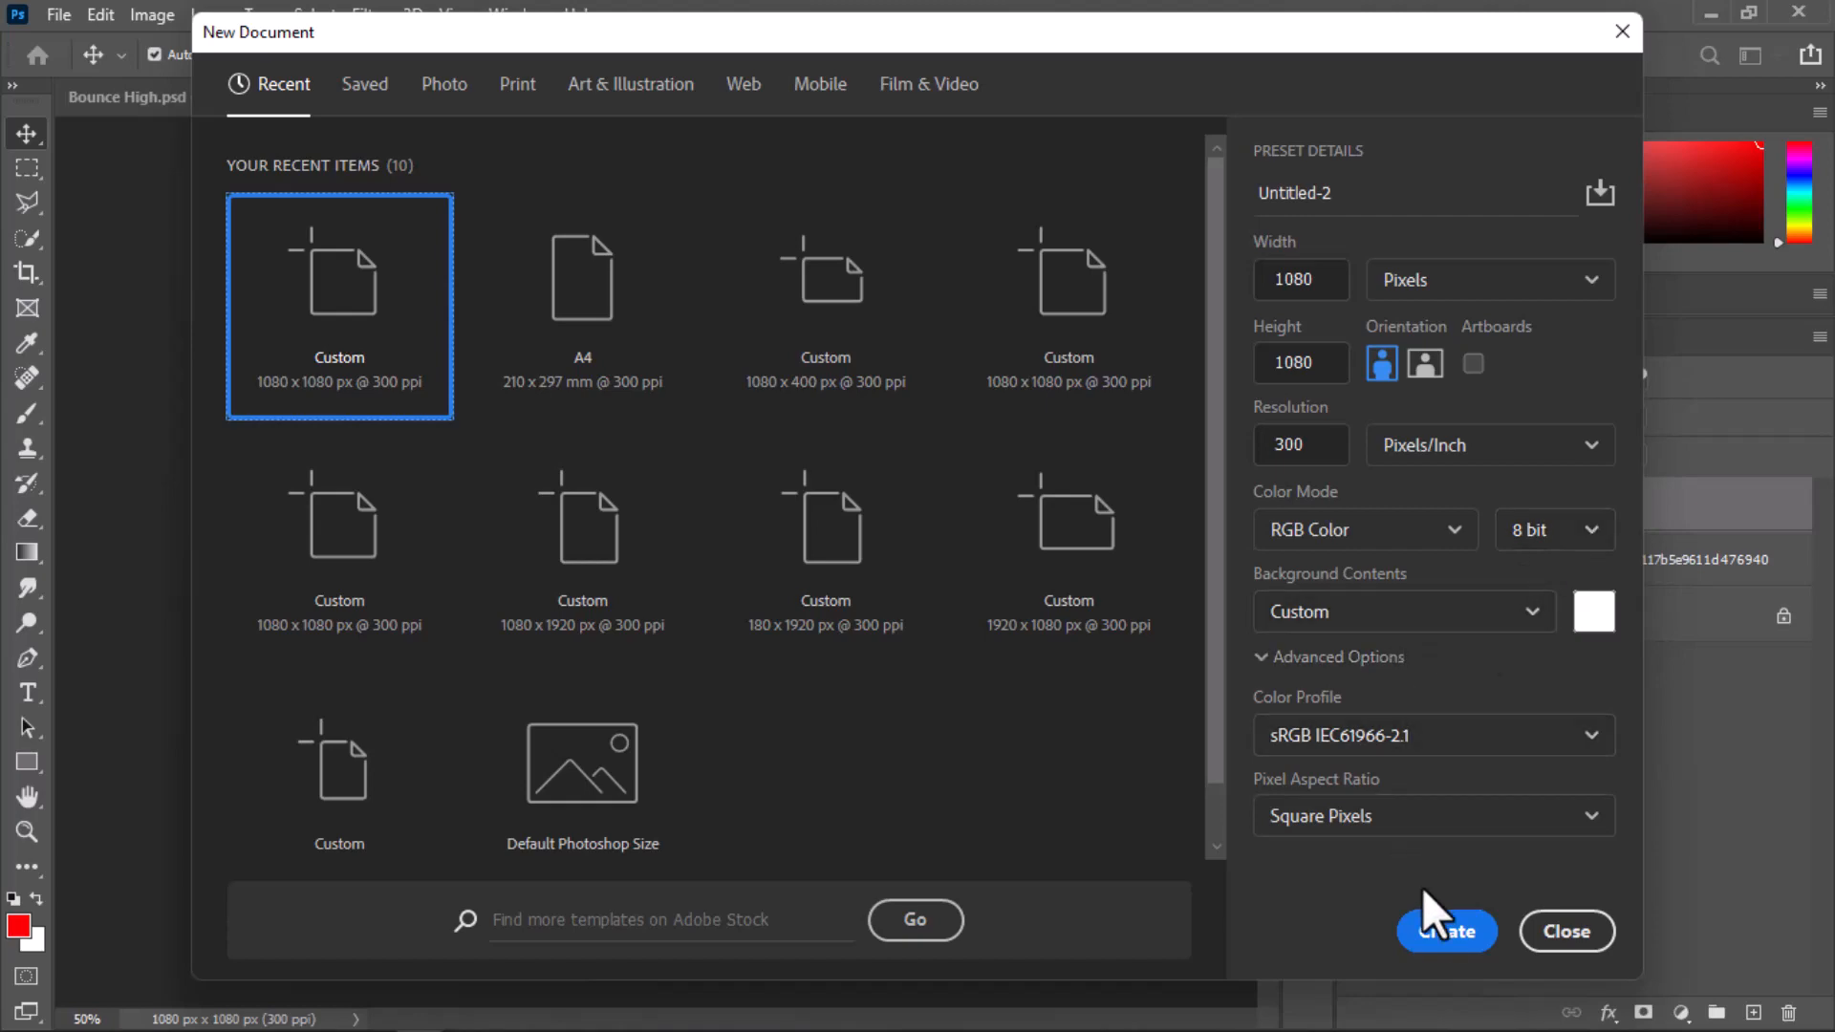
pyautogui.click(1442, 944)
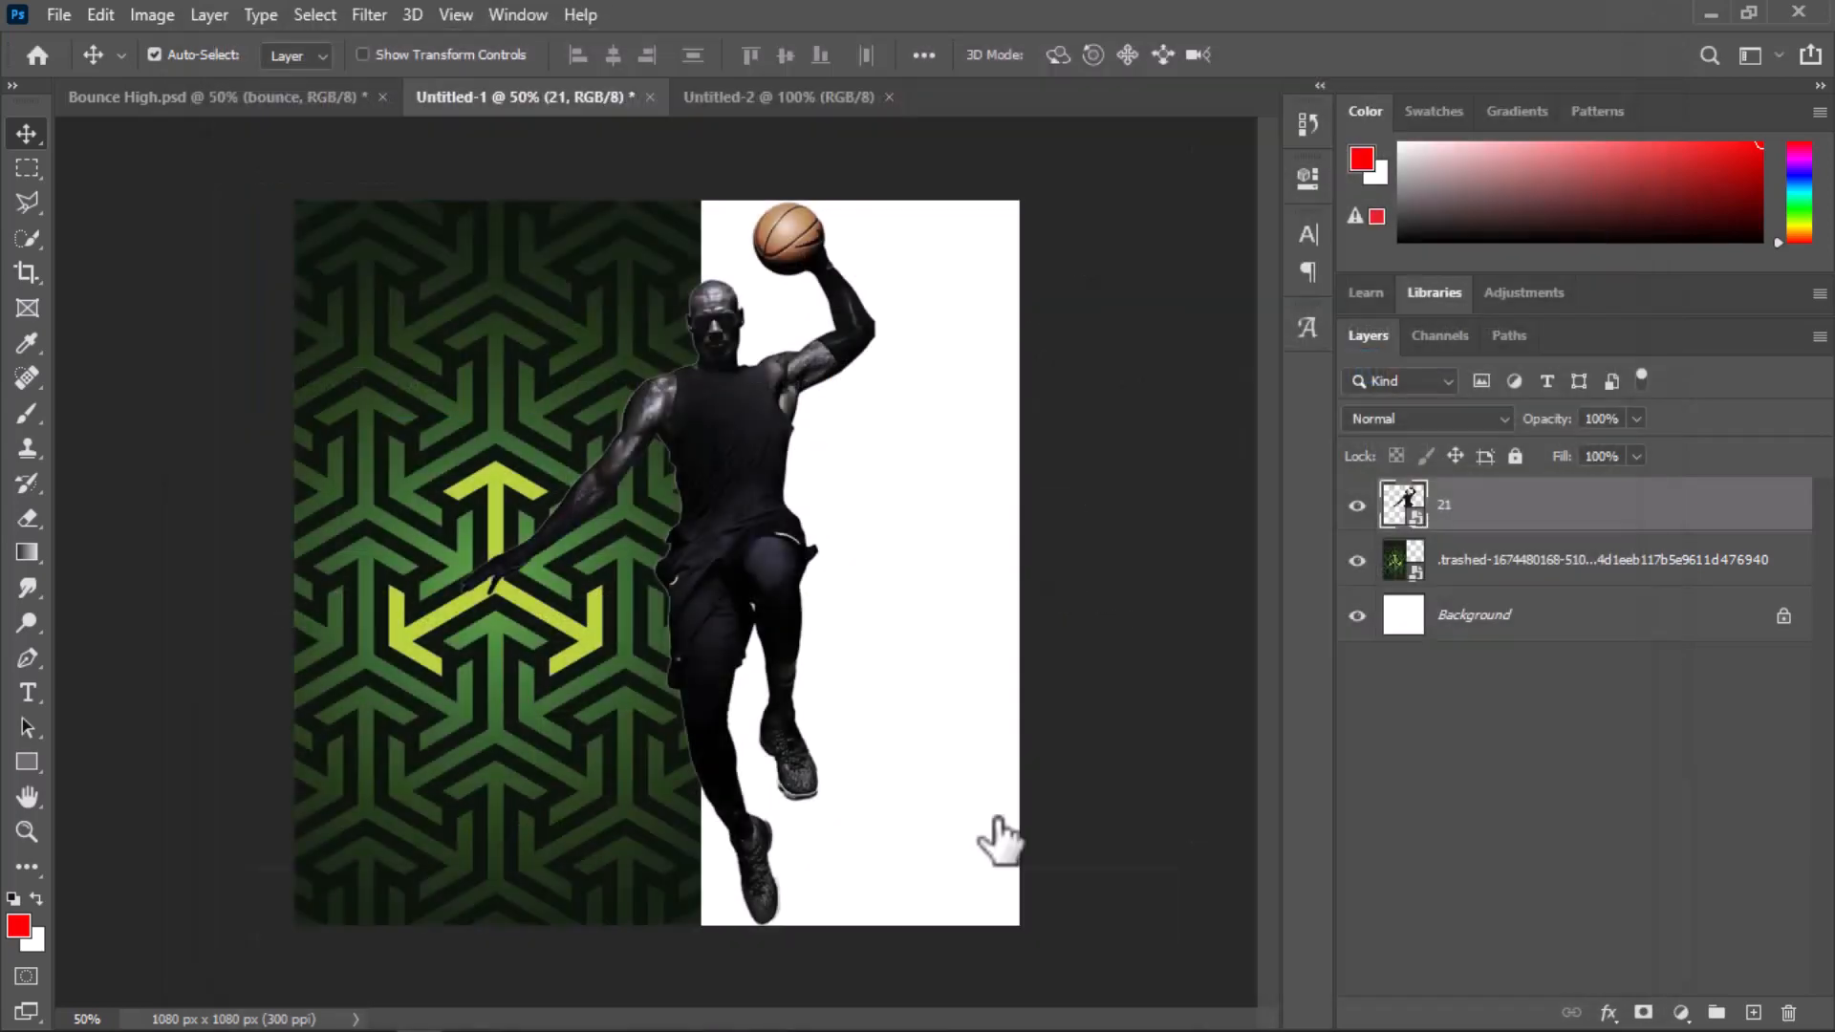
pyautogui.click(560, 95)
pyautogui.moveTo(469, 354); pyautogui.dragTo(606, 622)
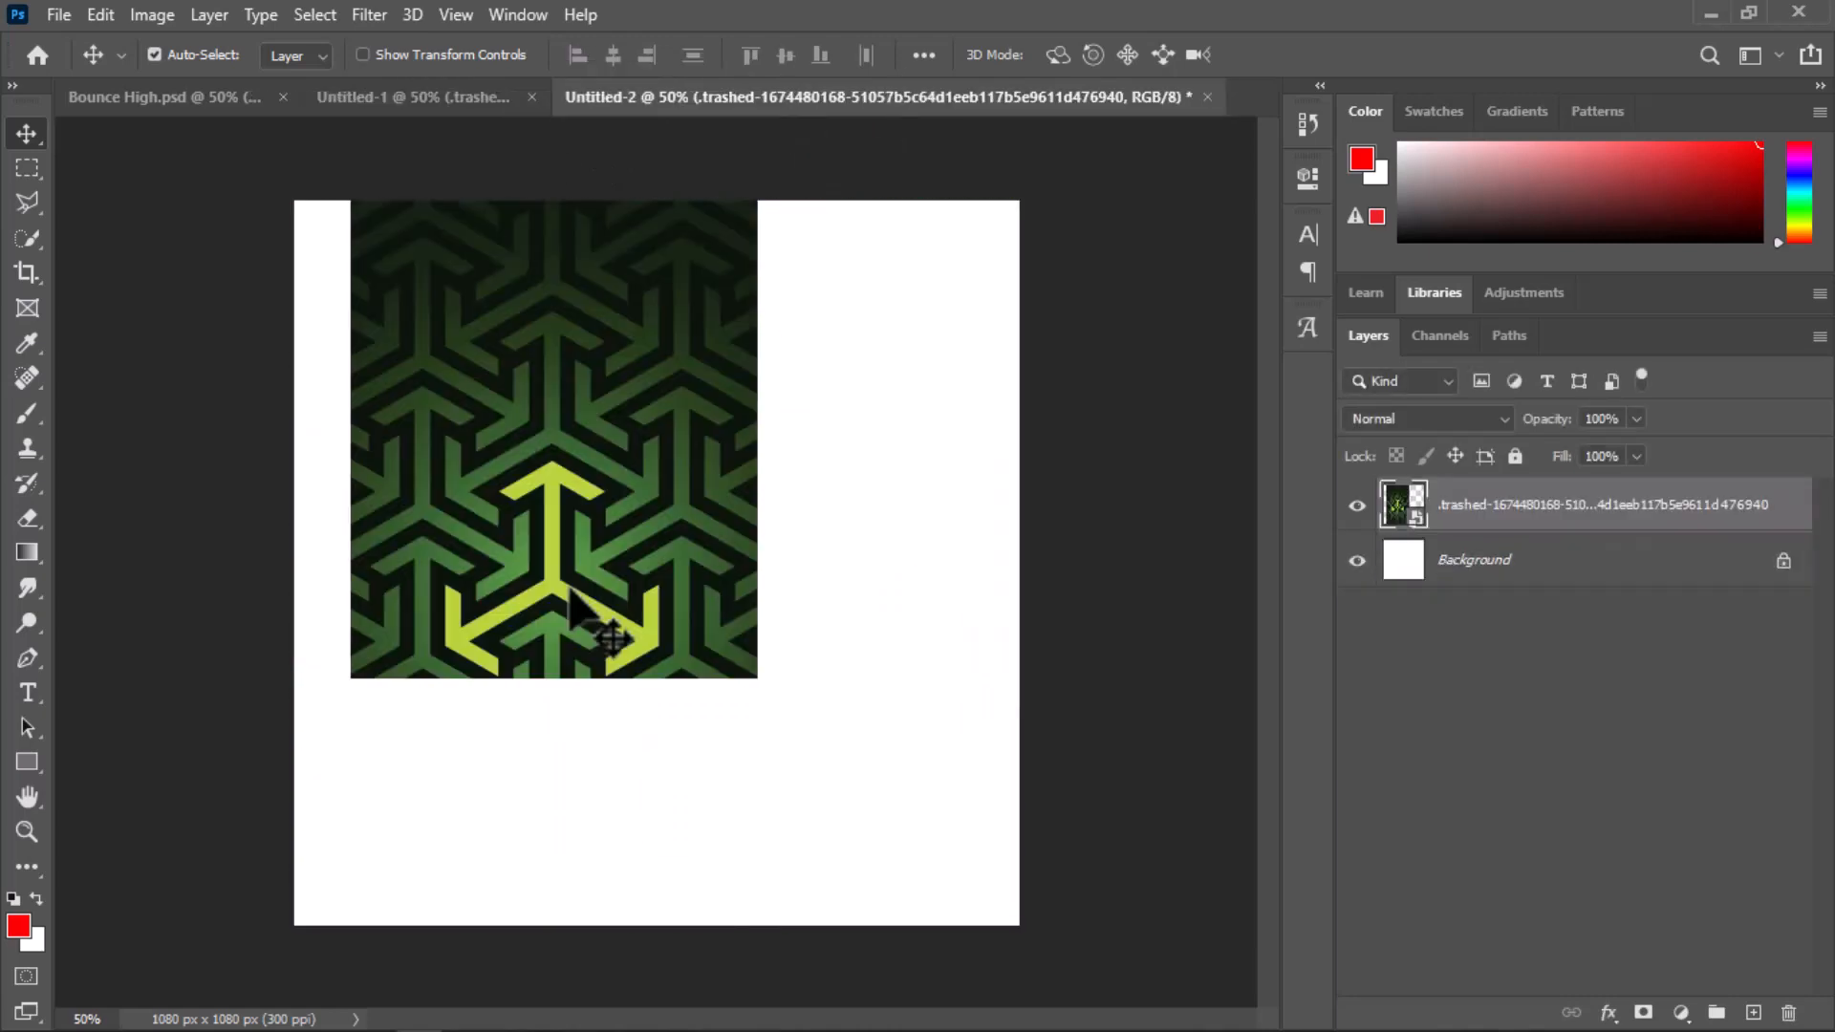
# Scale the green pattern to 49% at X 540 px, Y 384 px so it fills the canvas, and lock its layer
pyautogui.hotkey('ctrl', 't')
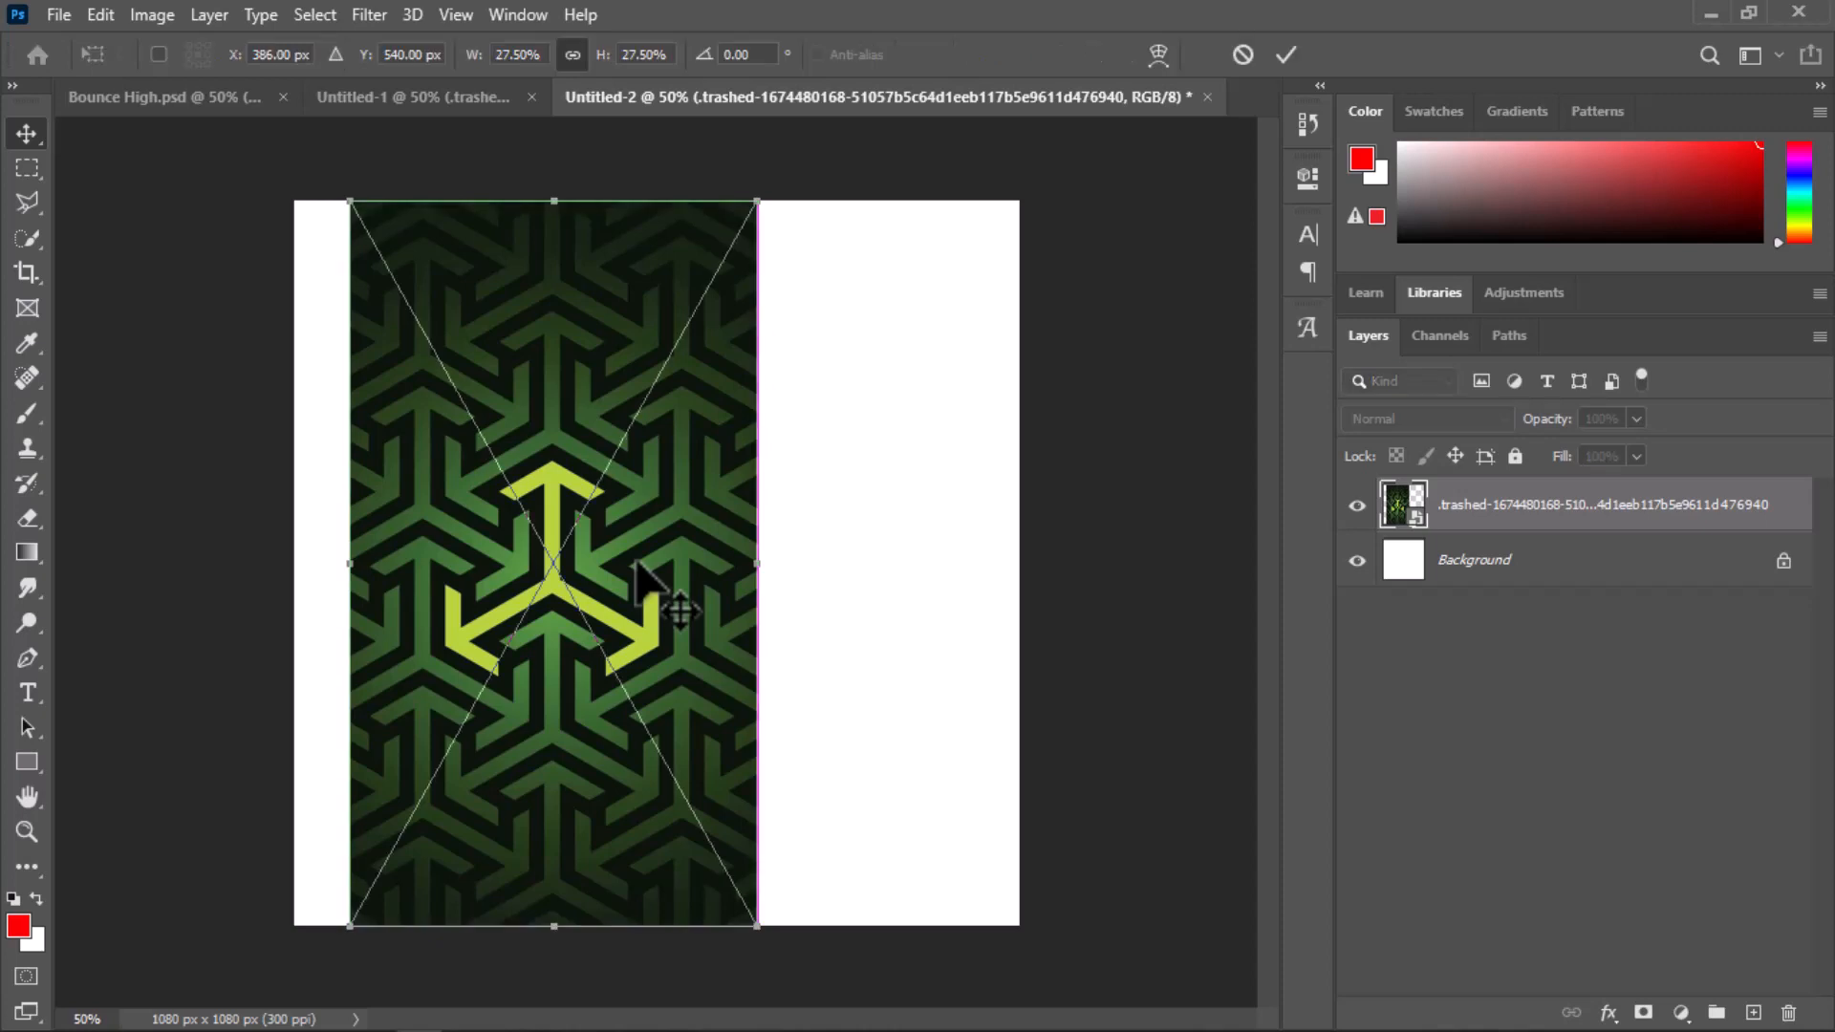
pyautogui.click(134, 19)
pyautogui.moveTo(85, 16)
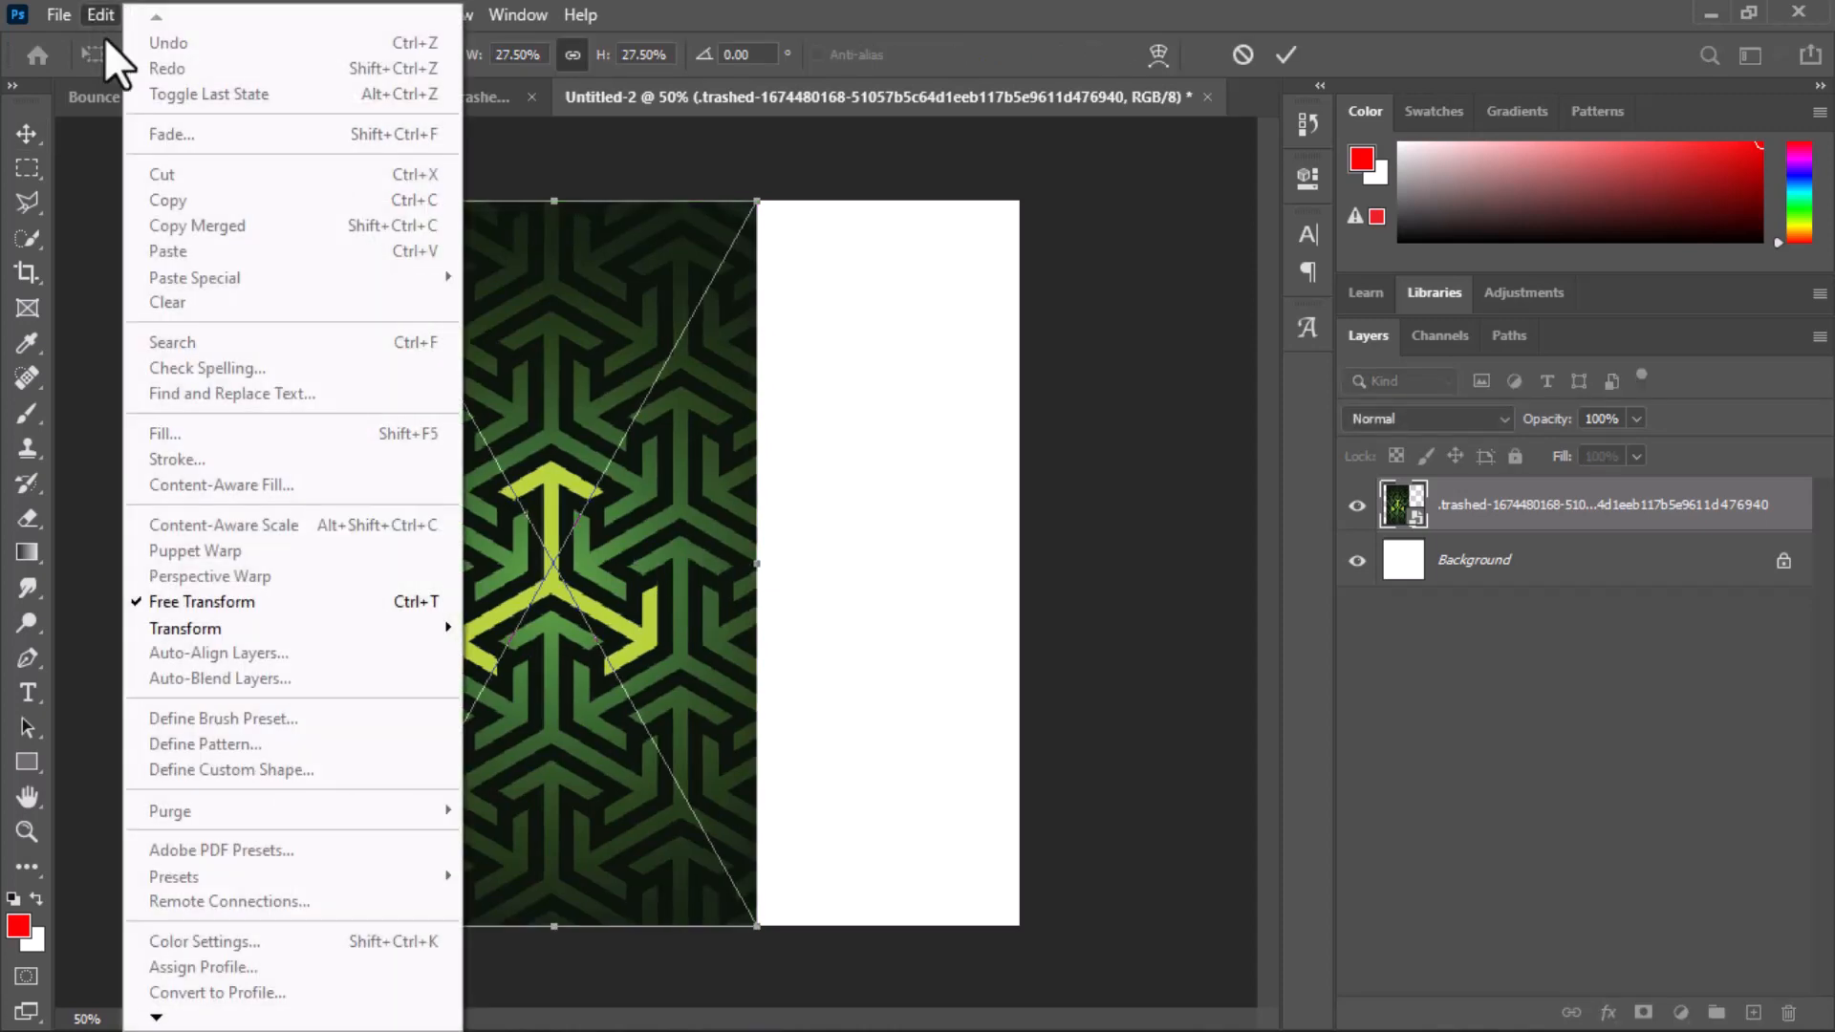
pyautogui.click(787, 568)
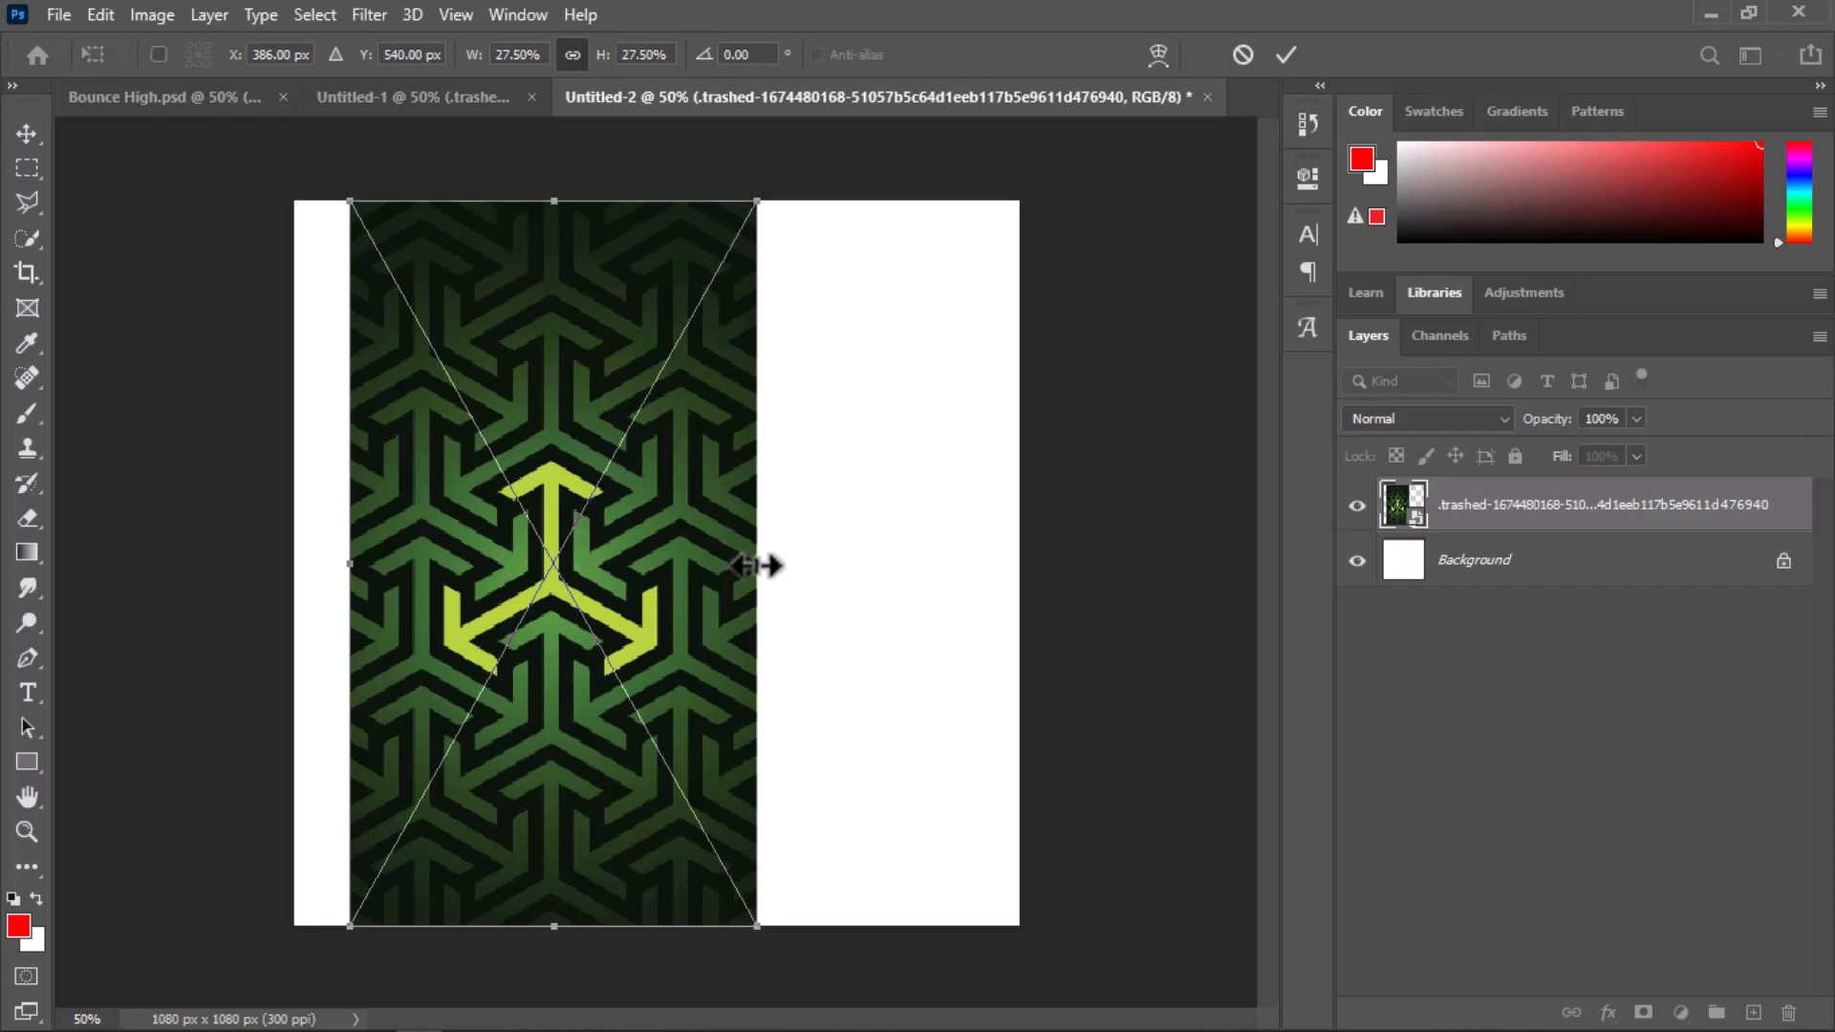
pyautogui.moveTo(757, 566); pyautogui.dragTo(896, 573)
pyautogui.moveTo(559, 574); pyautogui.dragTo(654, 562)
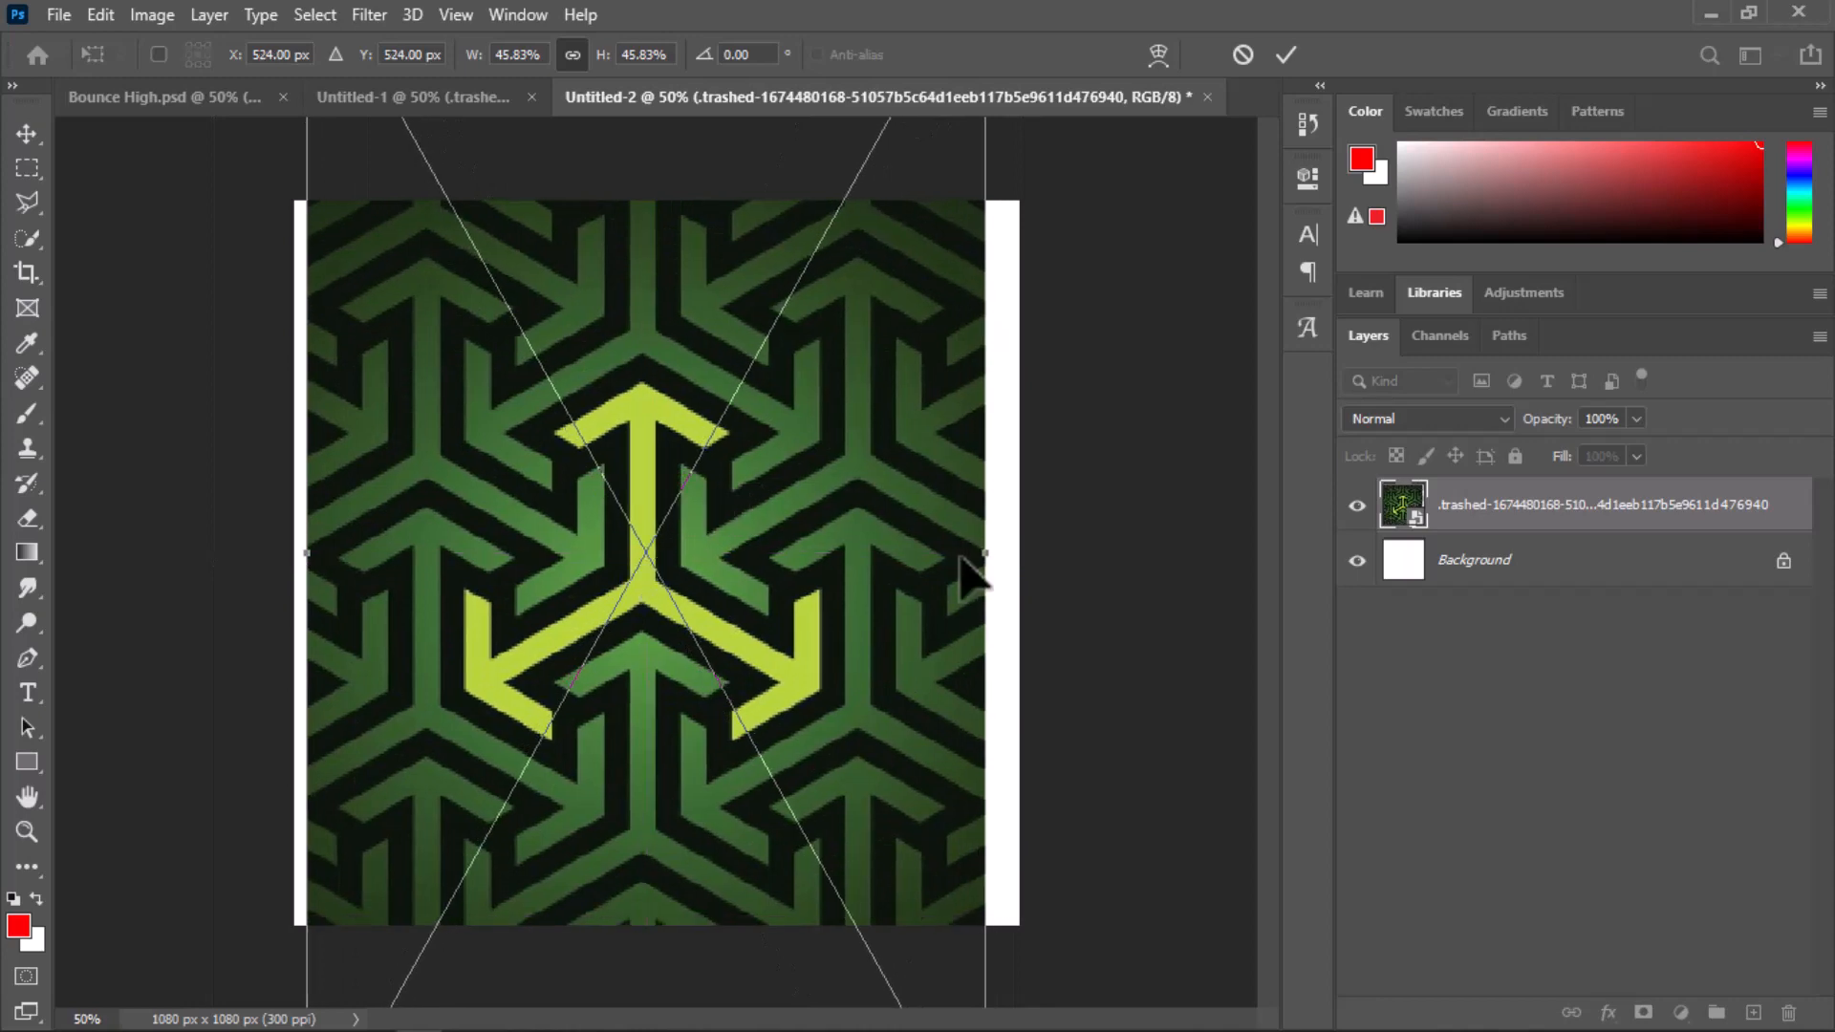
pyautogui.moveTo(812, 553); pyautogui.dragTo(824, 552)
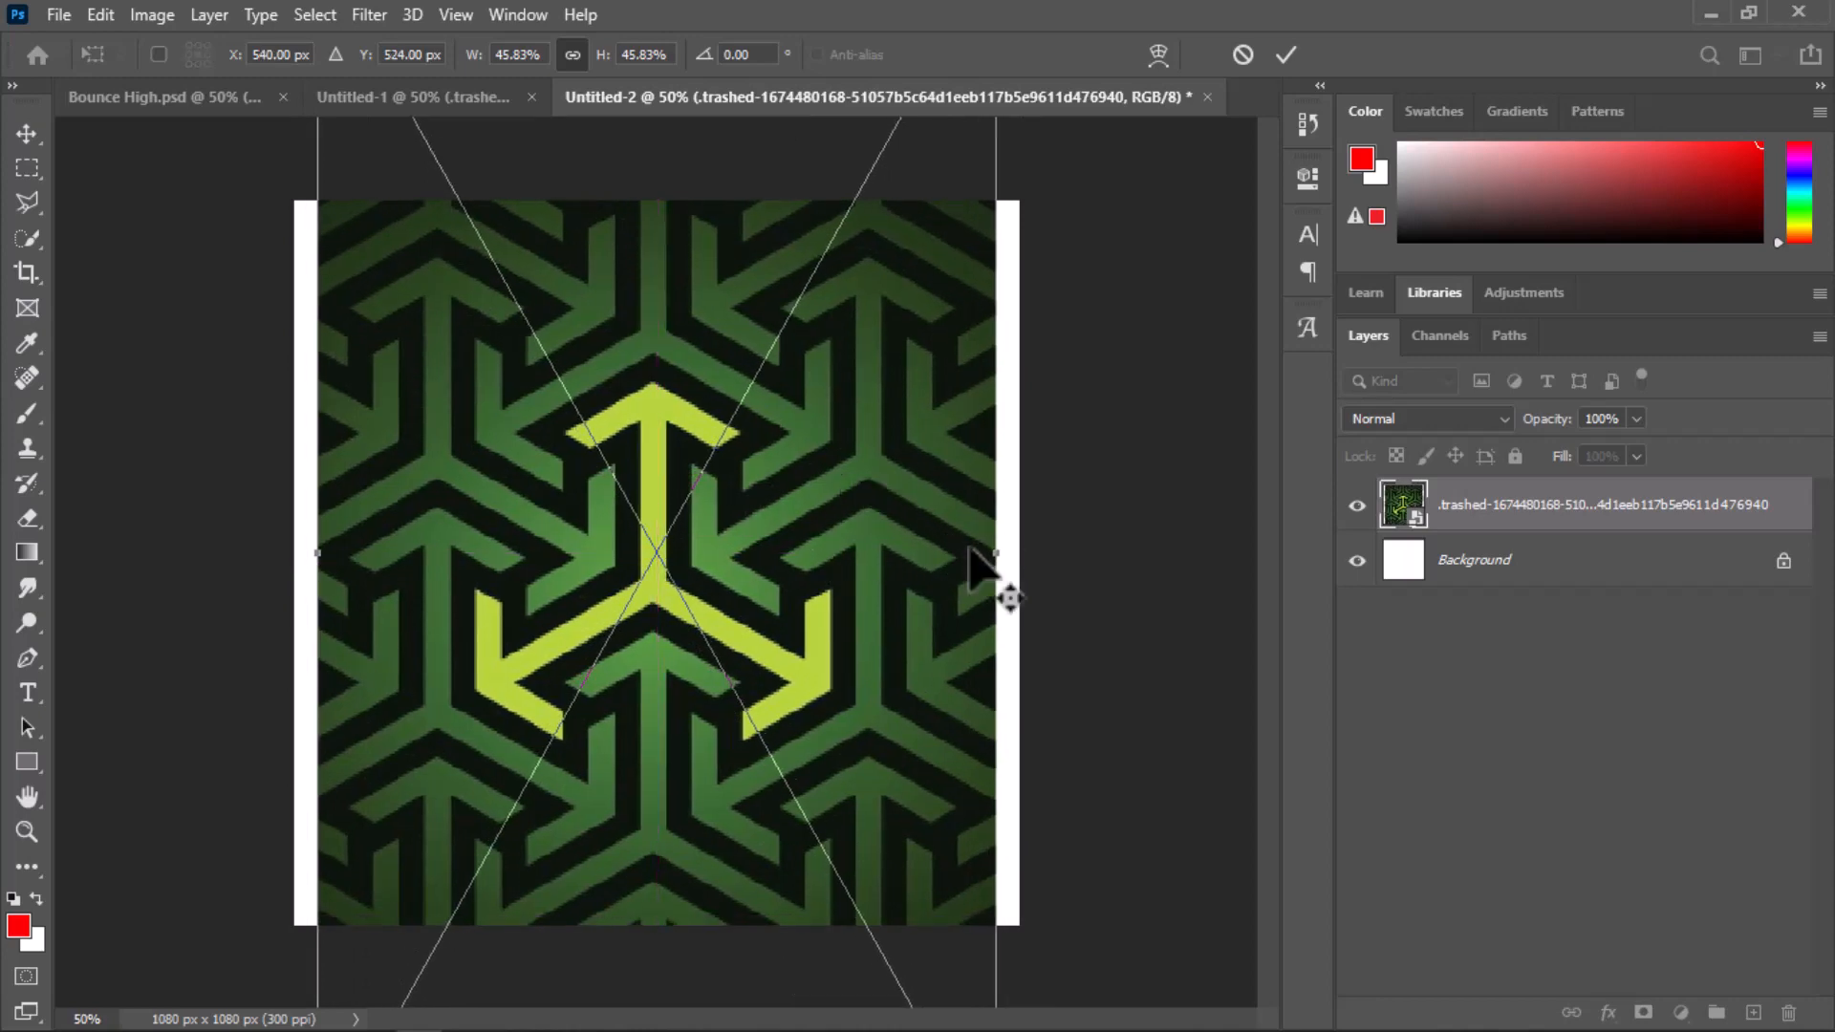
pyautogui.moveTo(997, 552); pyautogui.dragTo(1020, 554)
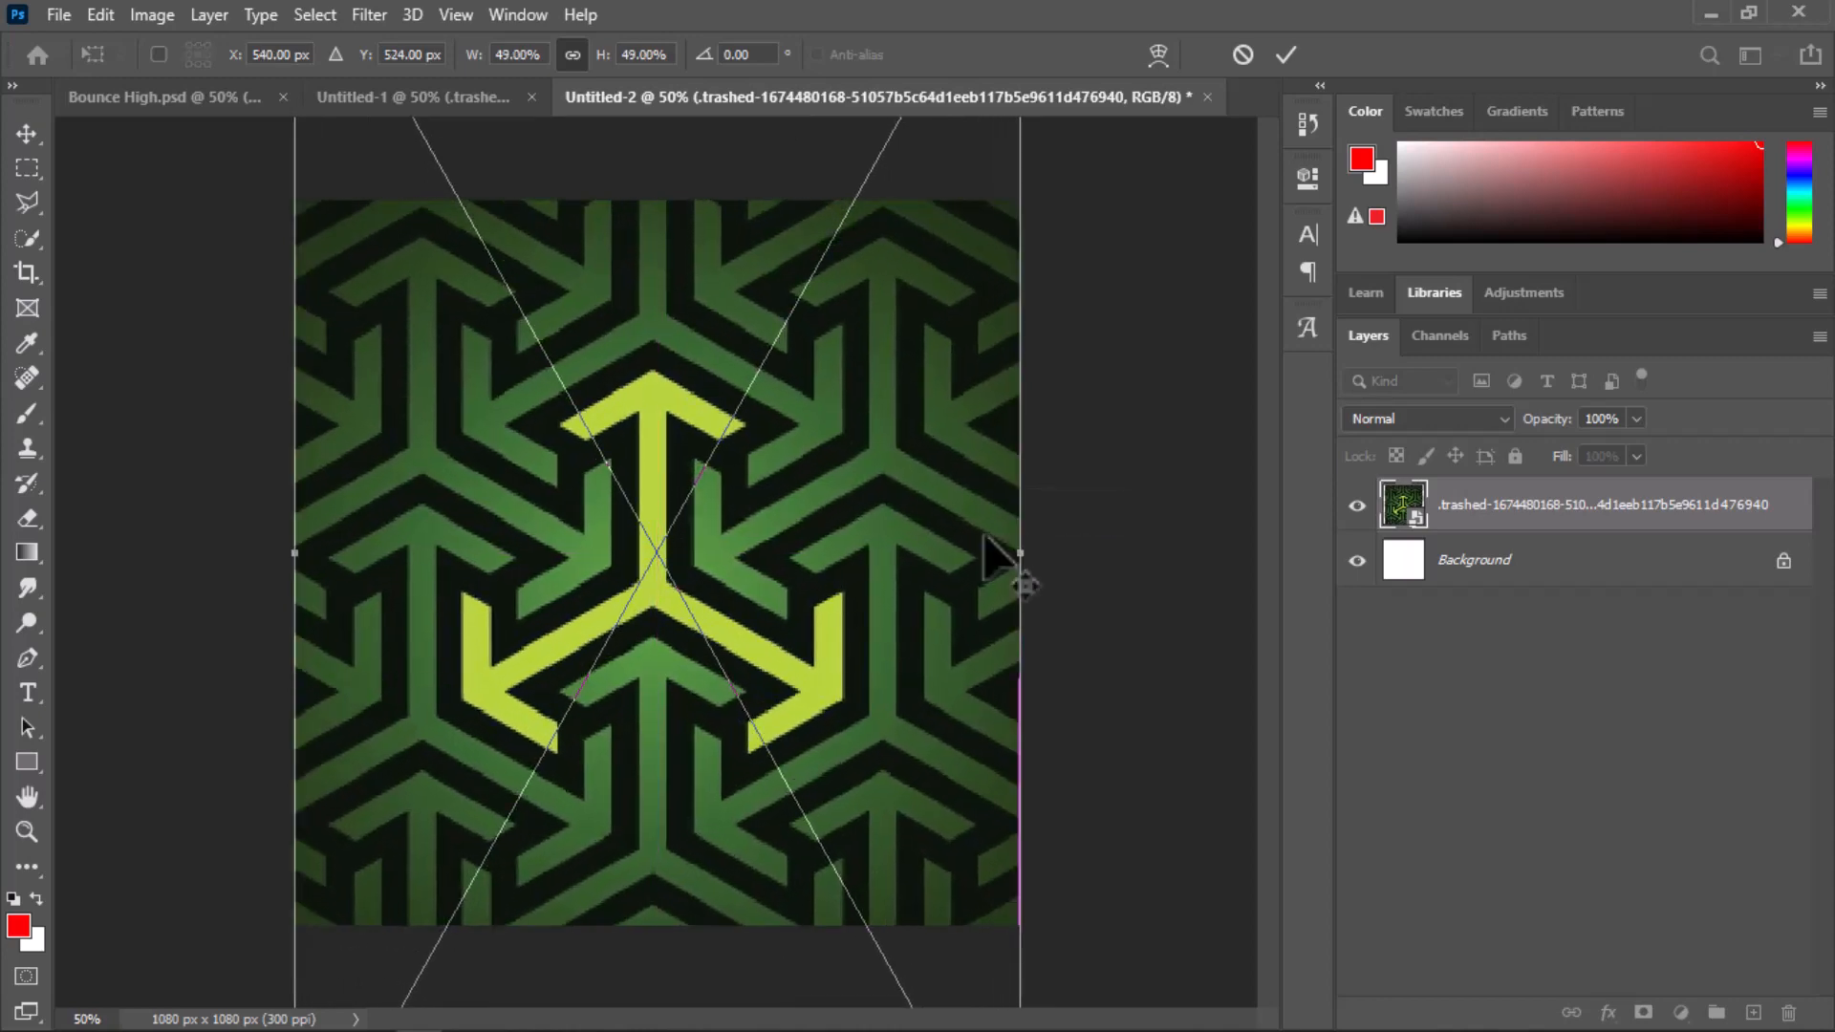
pyautogui.moveTo(860, 626); pyautogui.dragTo(857, 535)
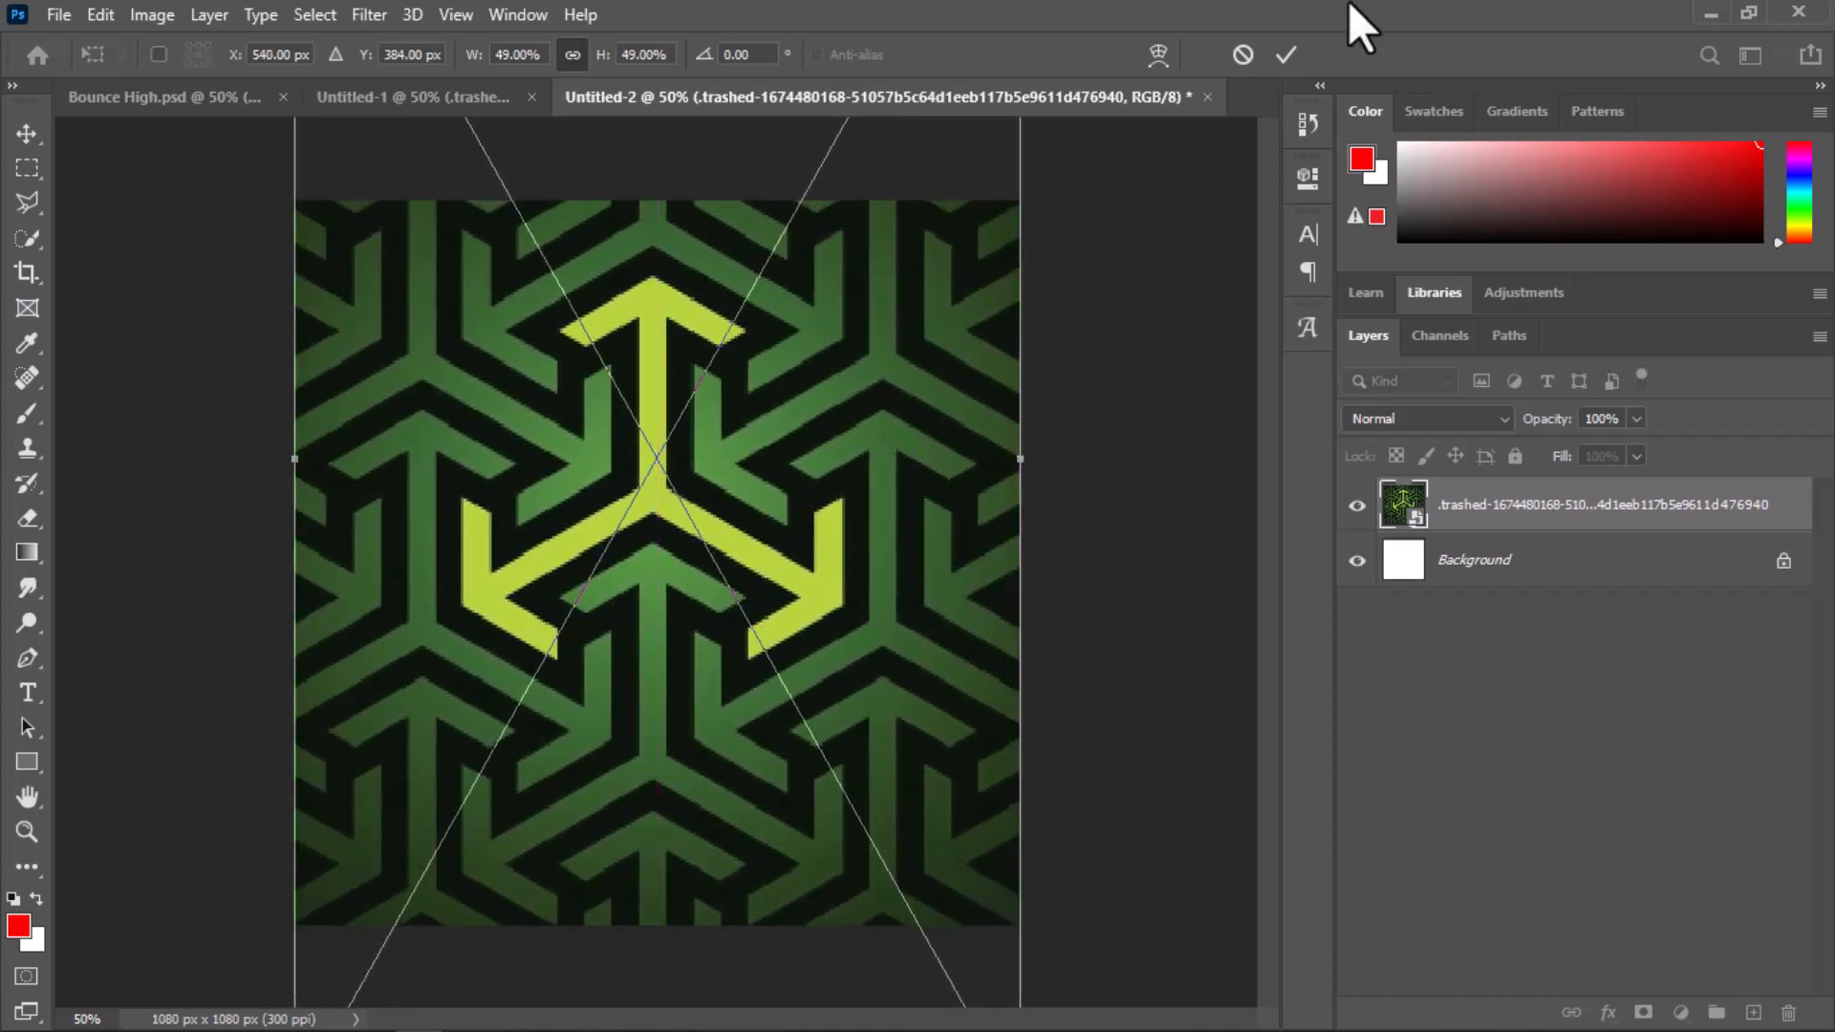
pyautogui.click(1288, 55)
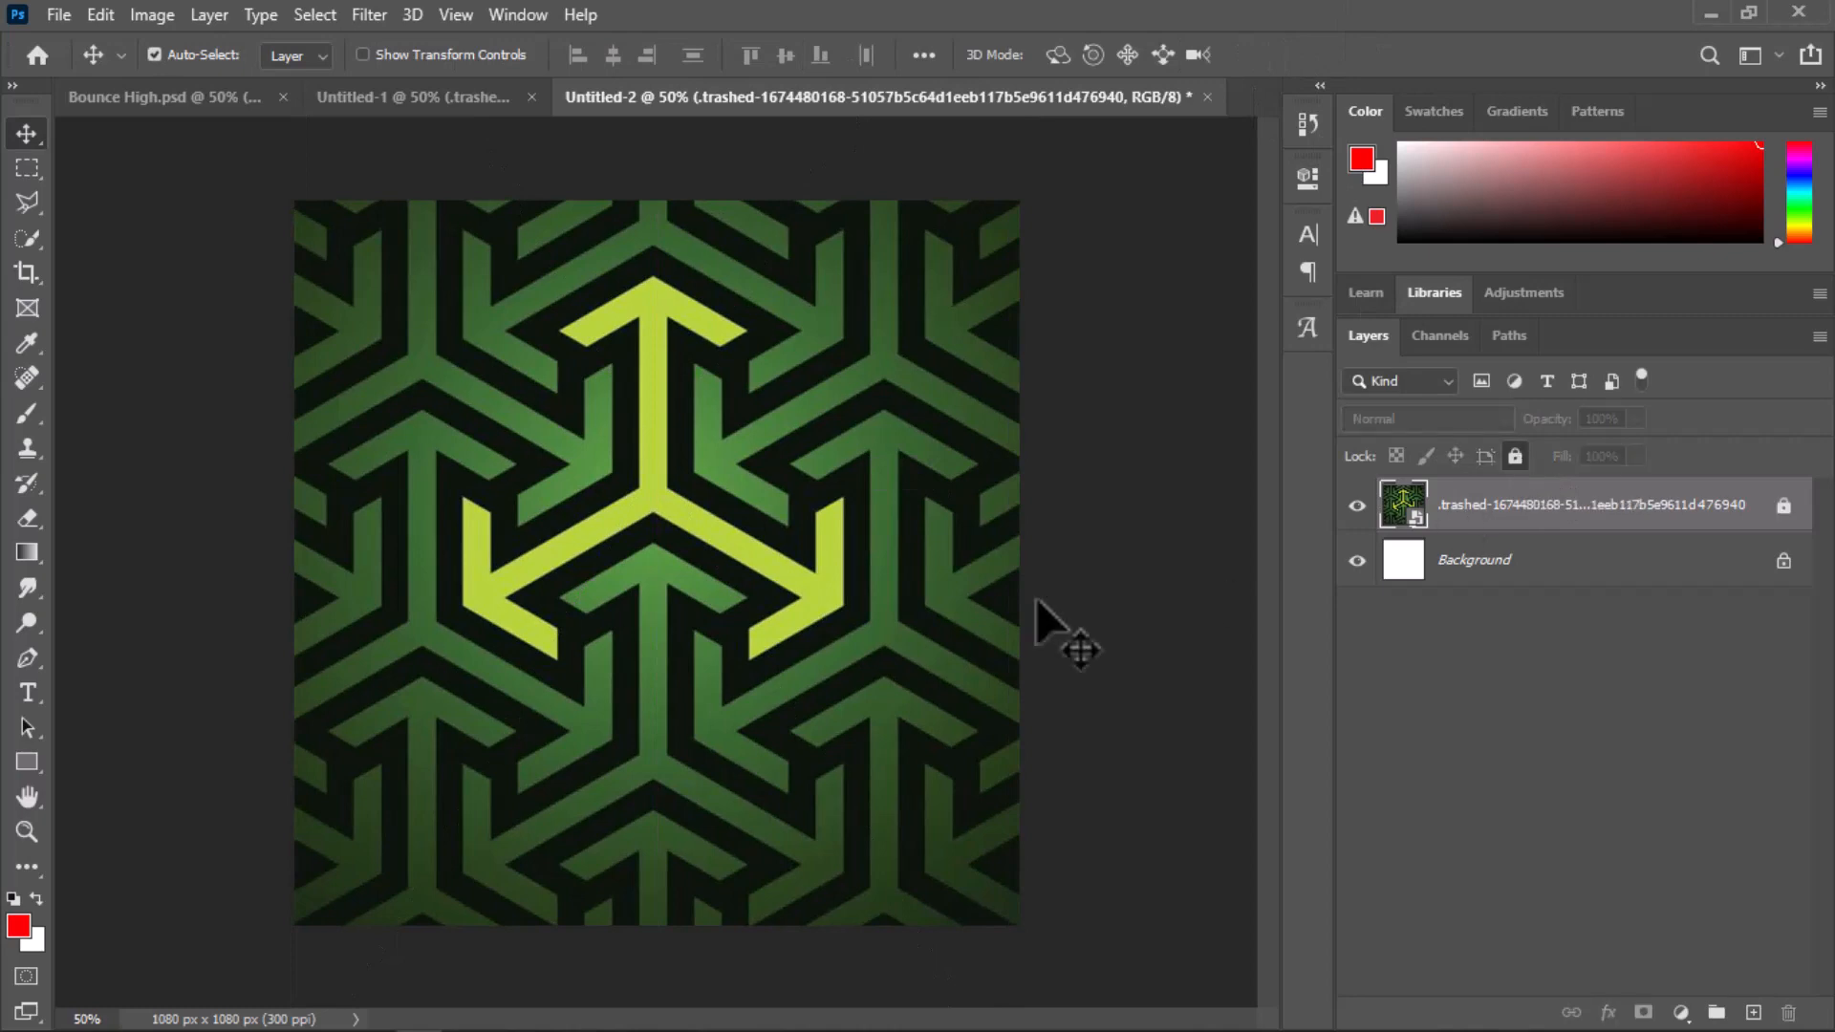
pyautogui.click(1514, 455)
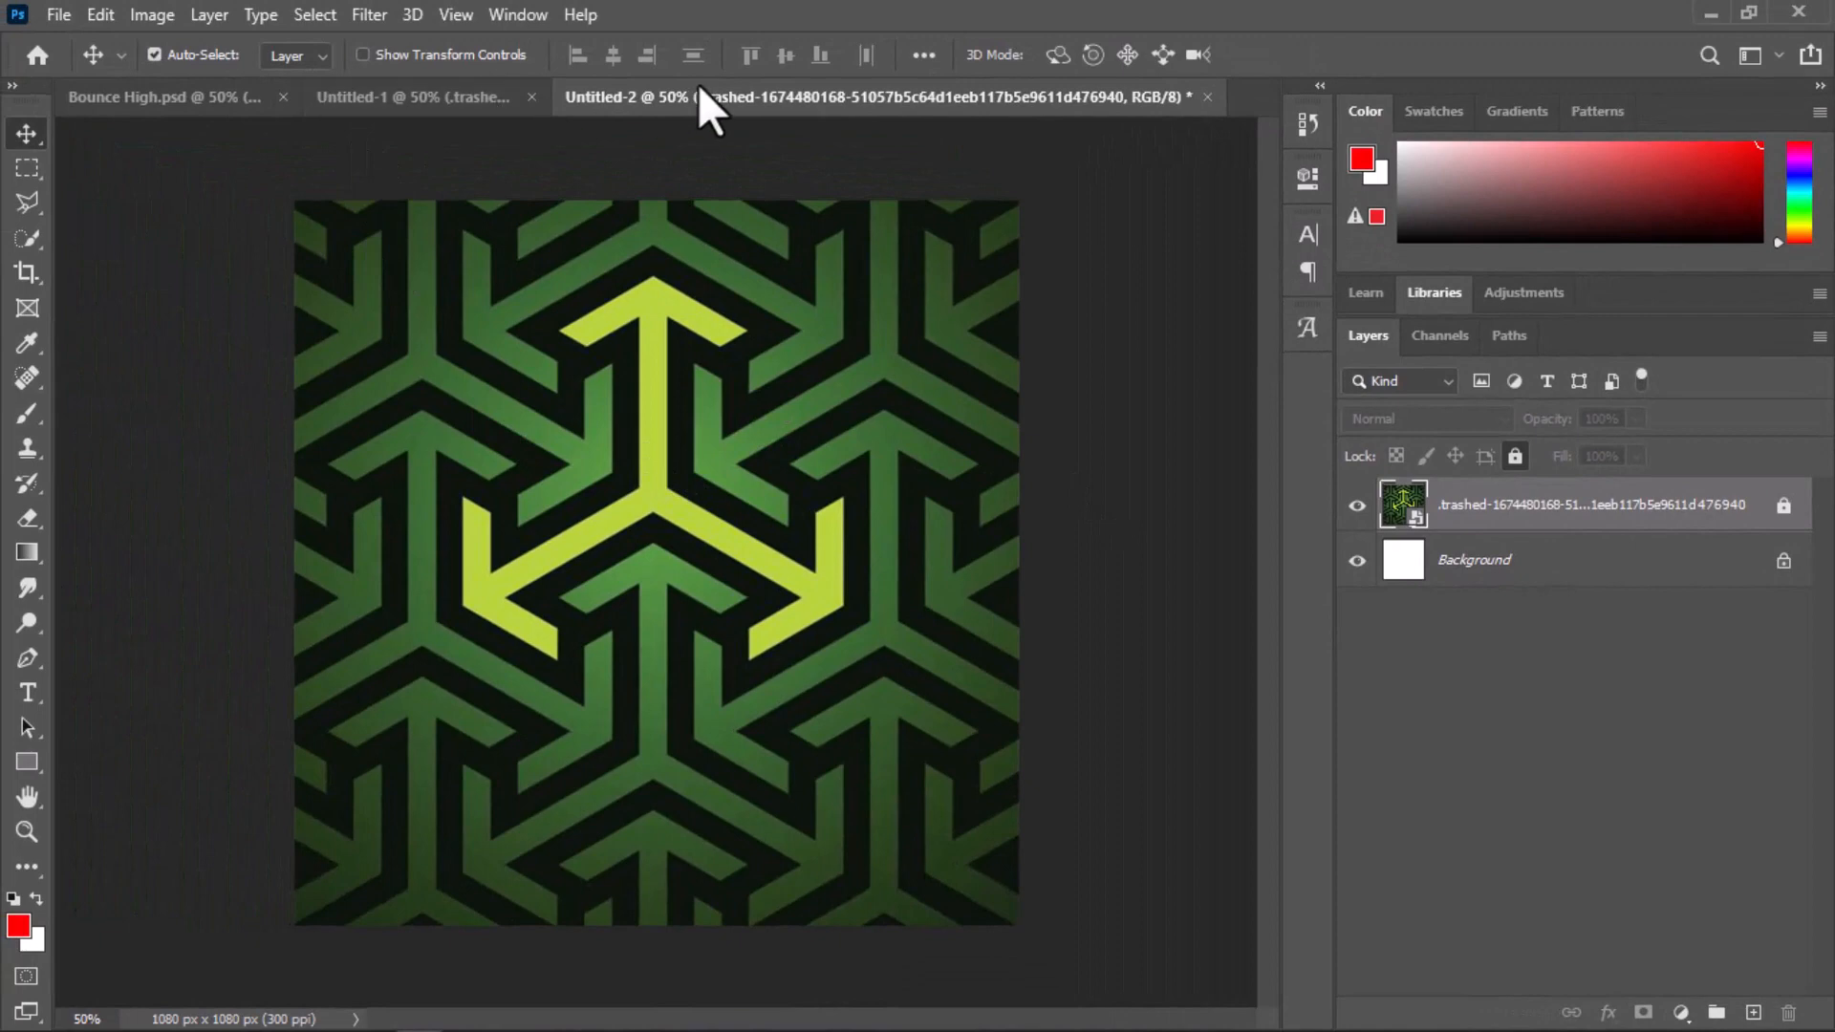
# Copy the basketball player from Untitled-1 into Untitled-2, scale him down proportionally and place him centrally over the pattern
pyautogui.click(435, 96)
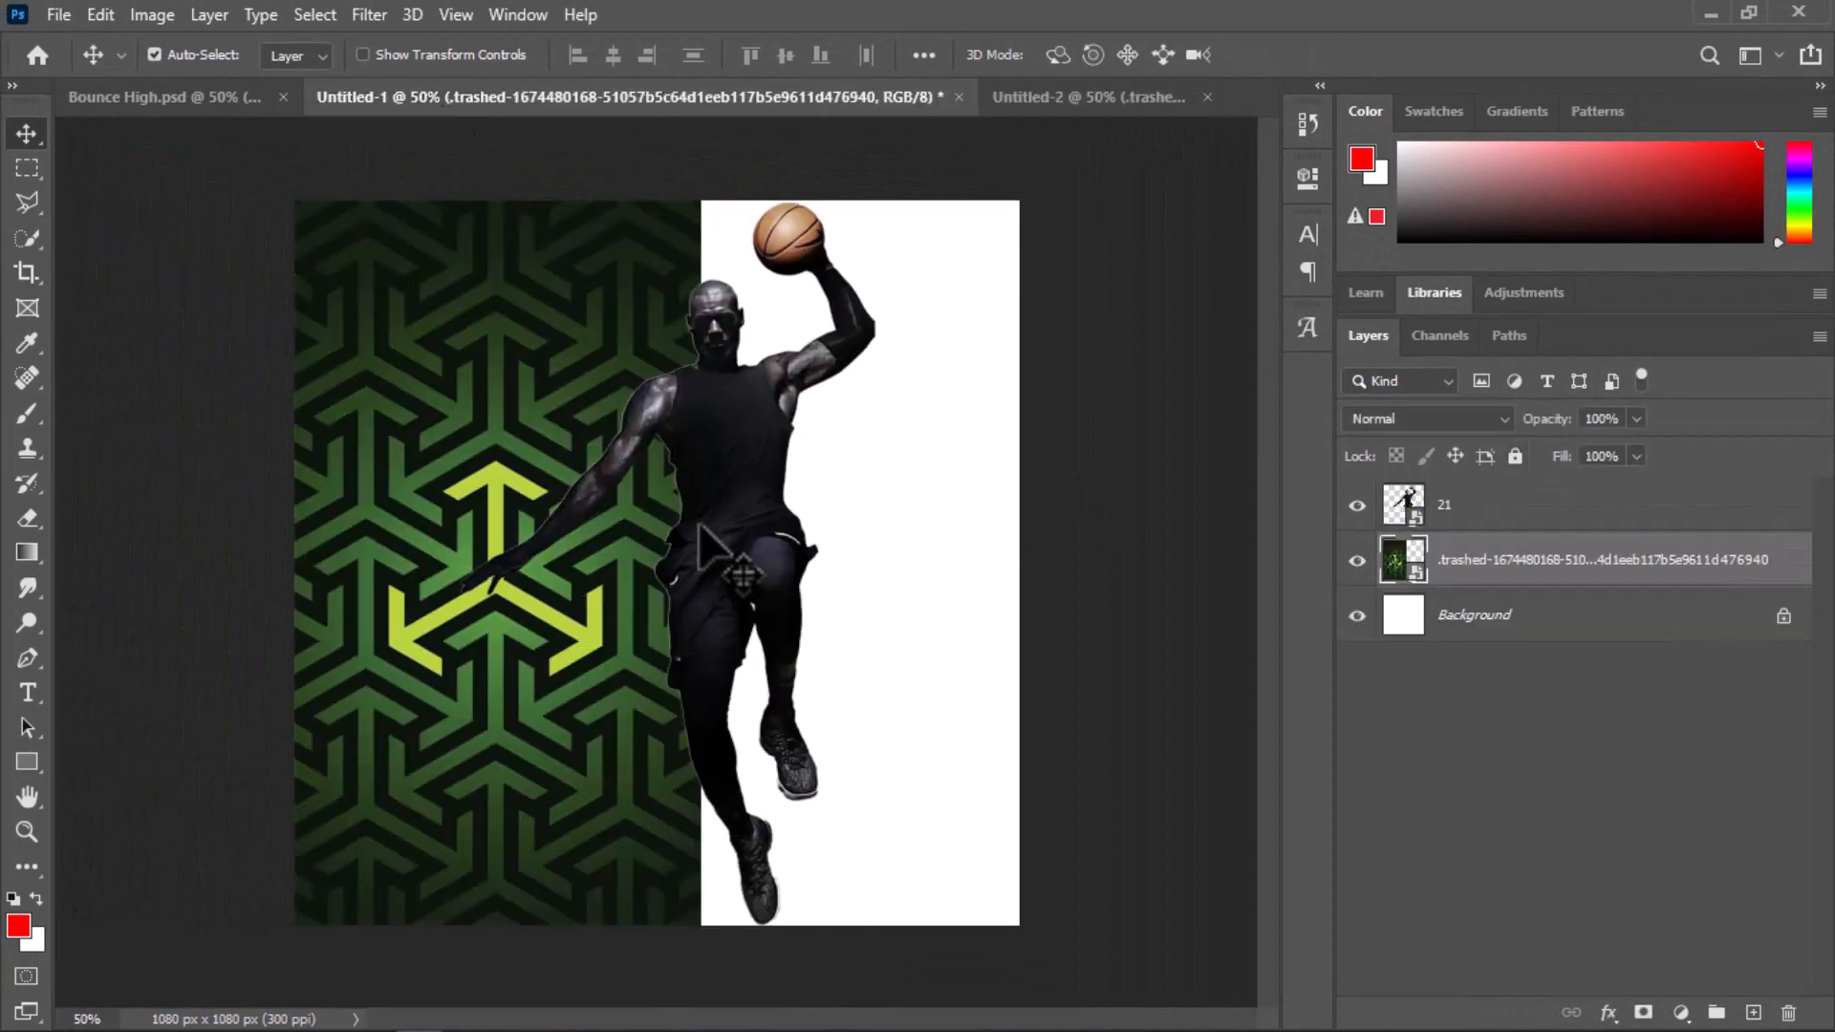
pyautogui.moveTo(703, 535); pyautogui.dragTo(671, 511)
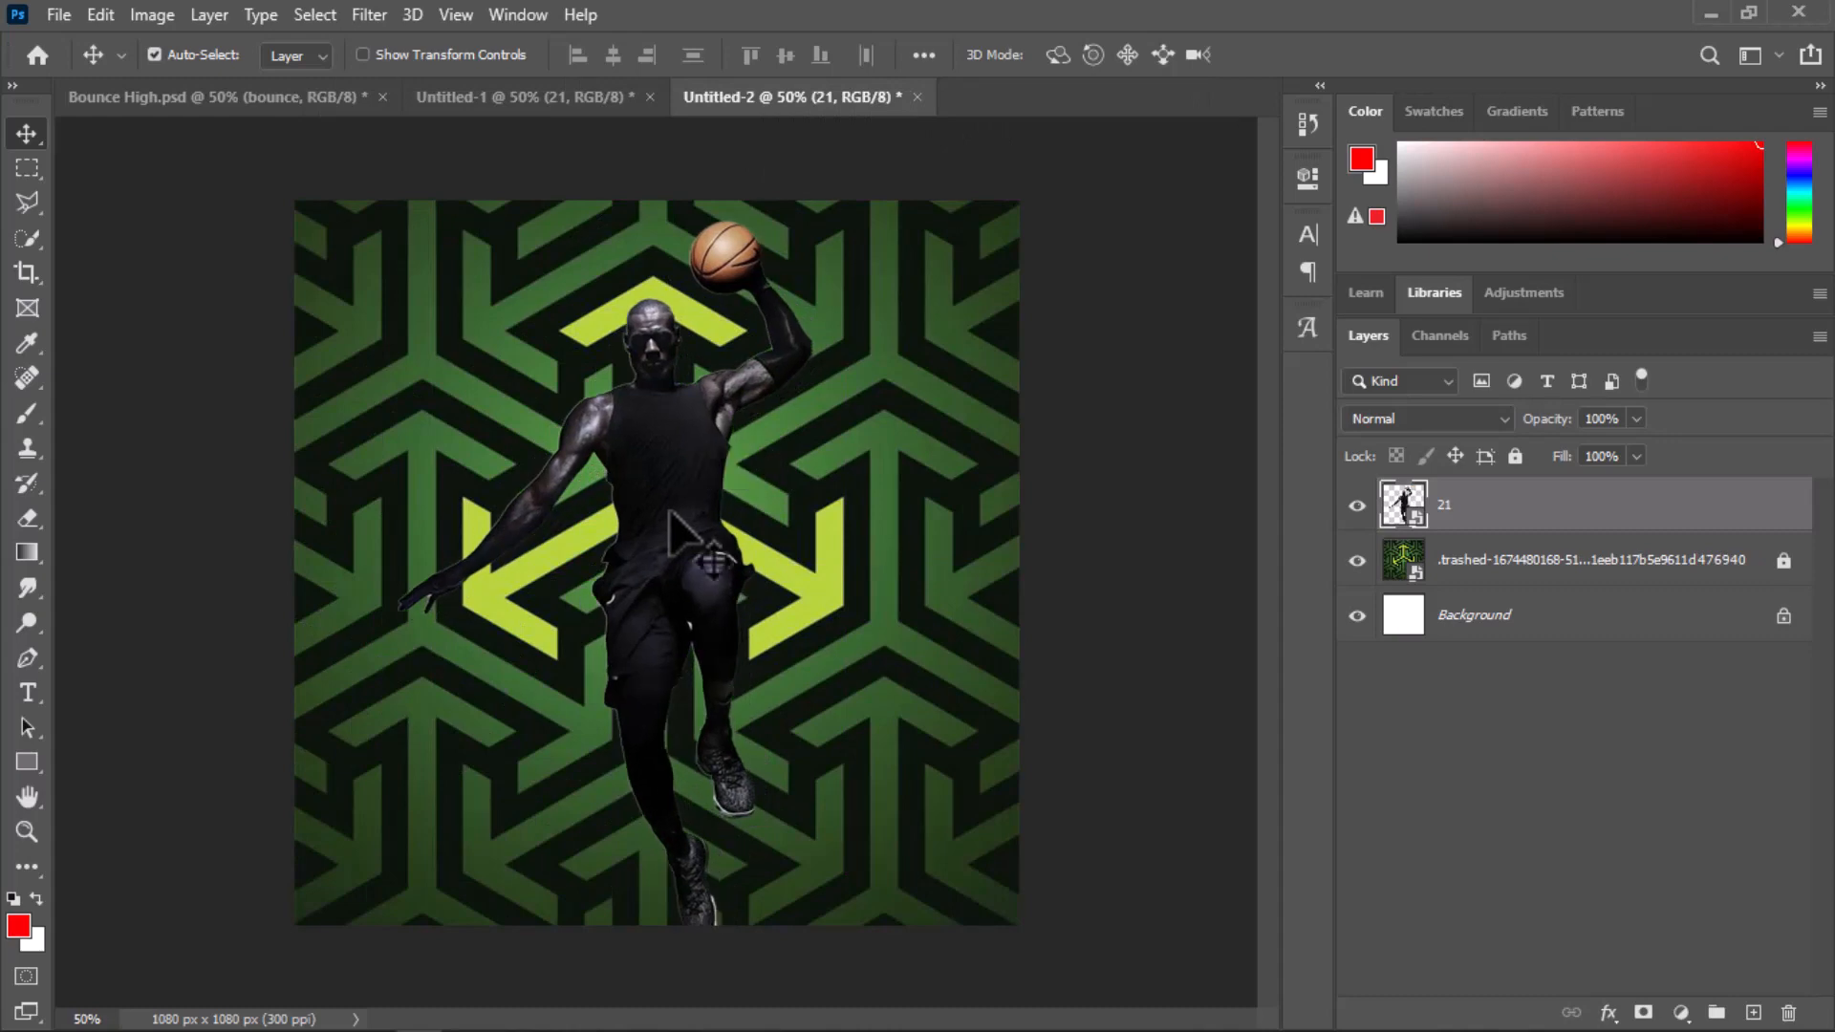
pyautogui.click(102, 17)
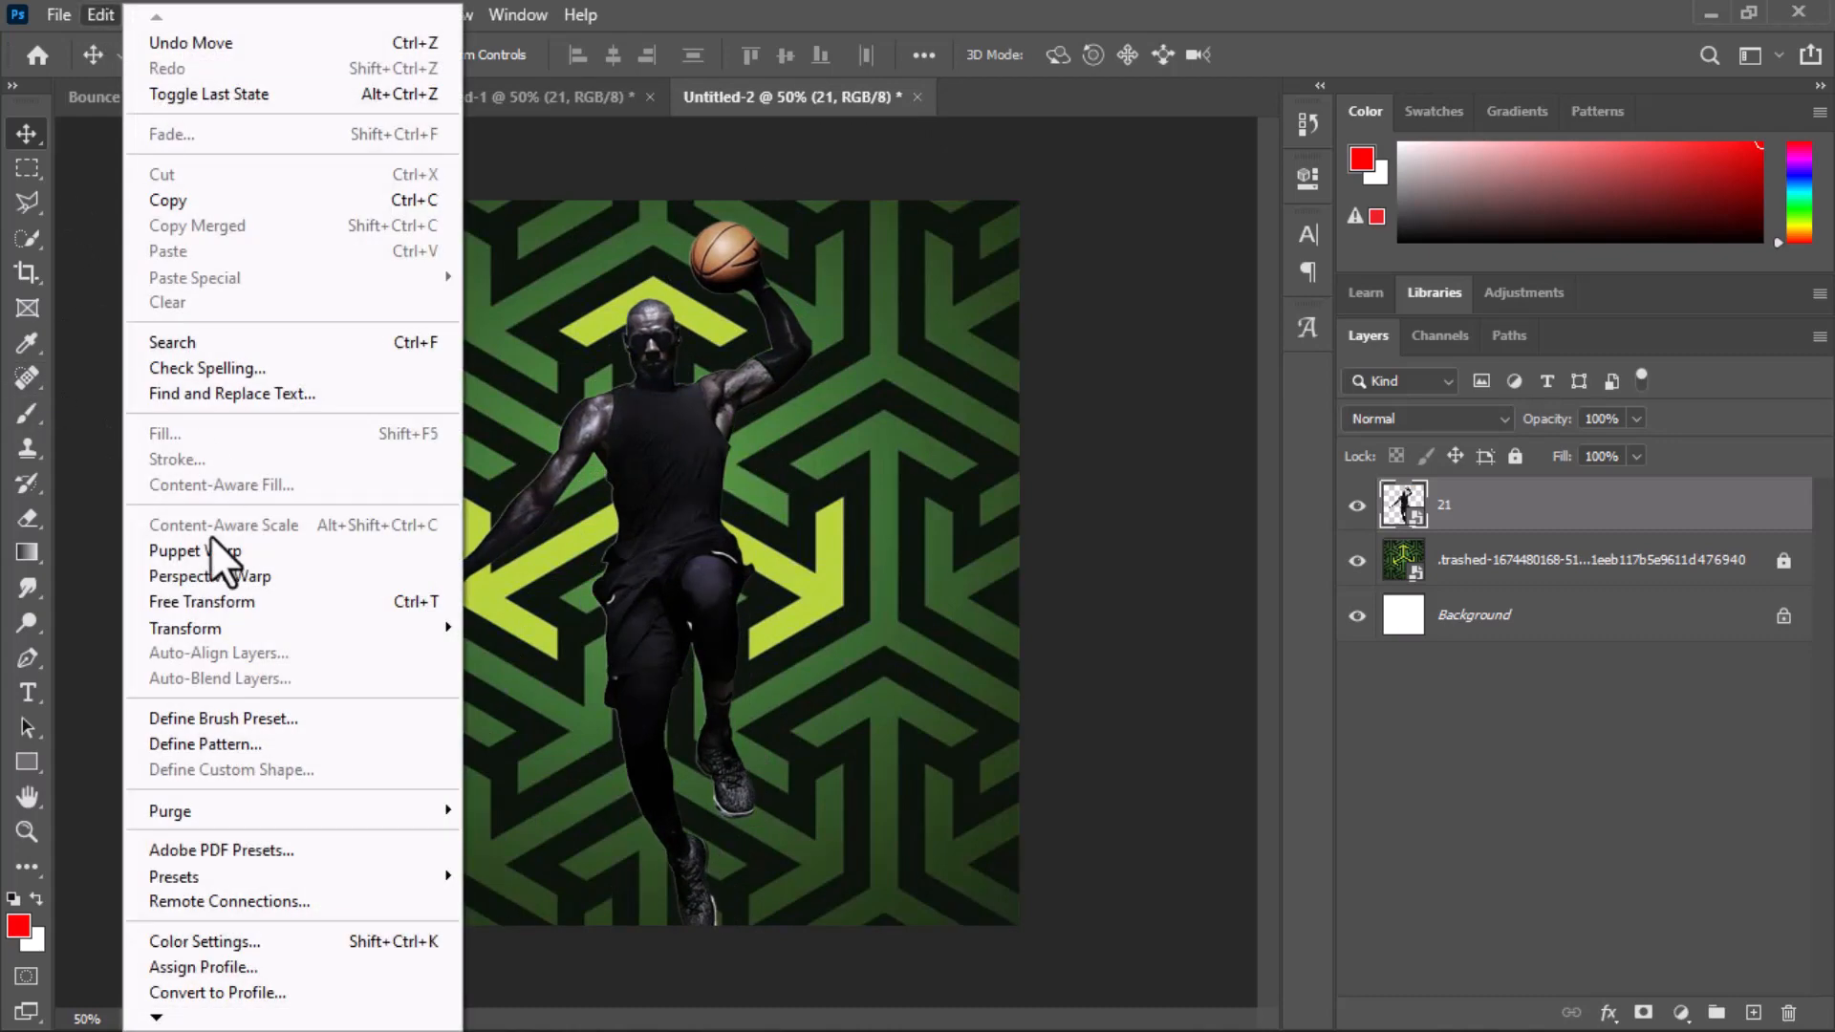
pyautogui.click(226, 610)
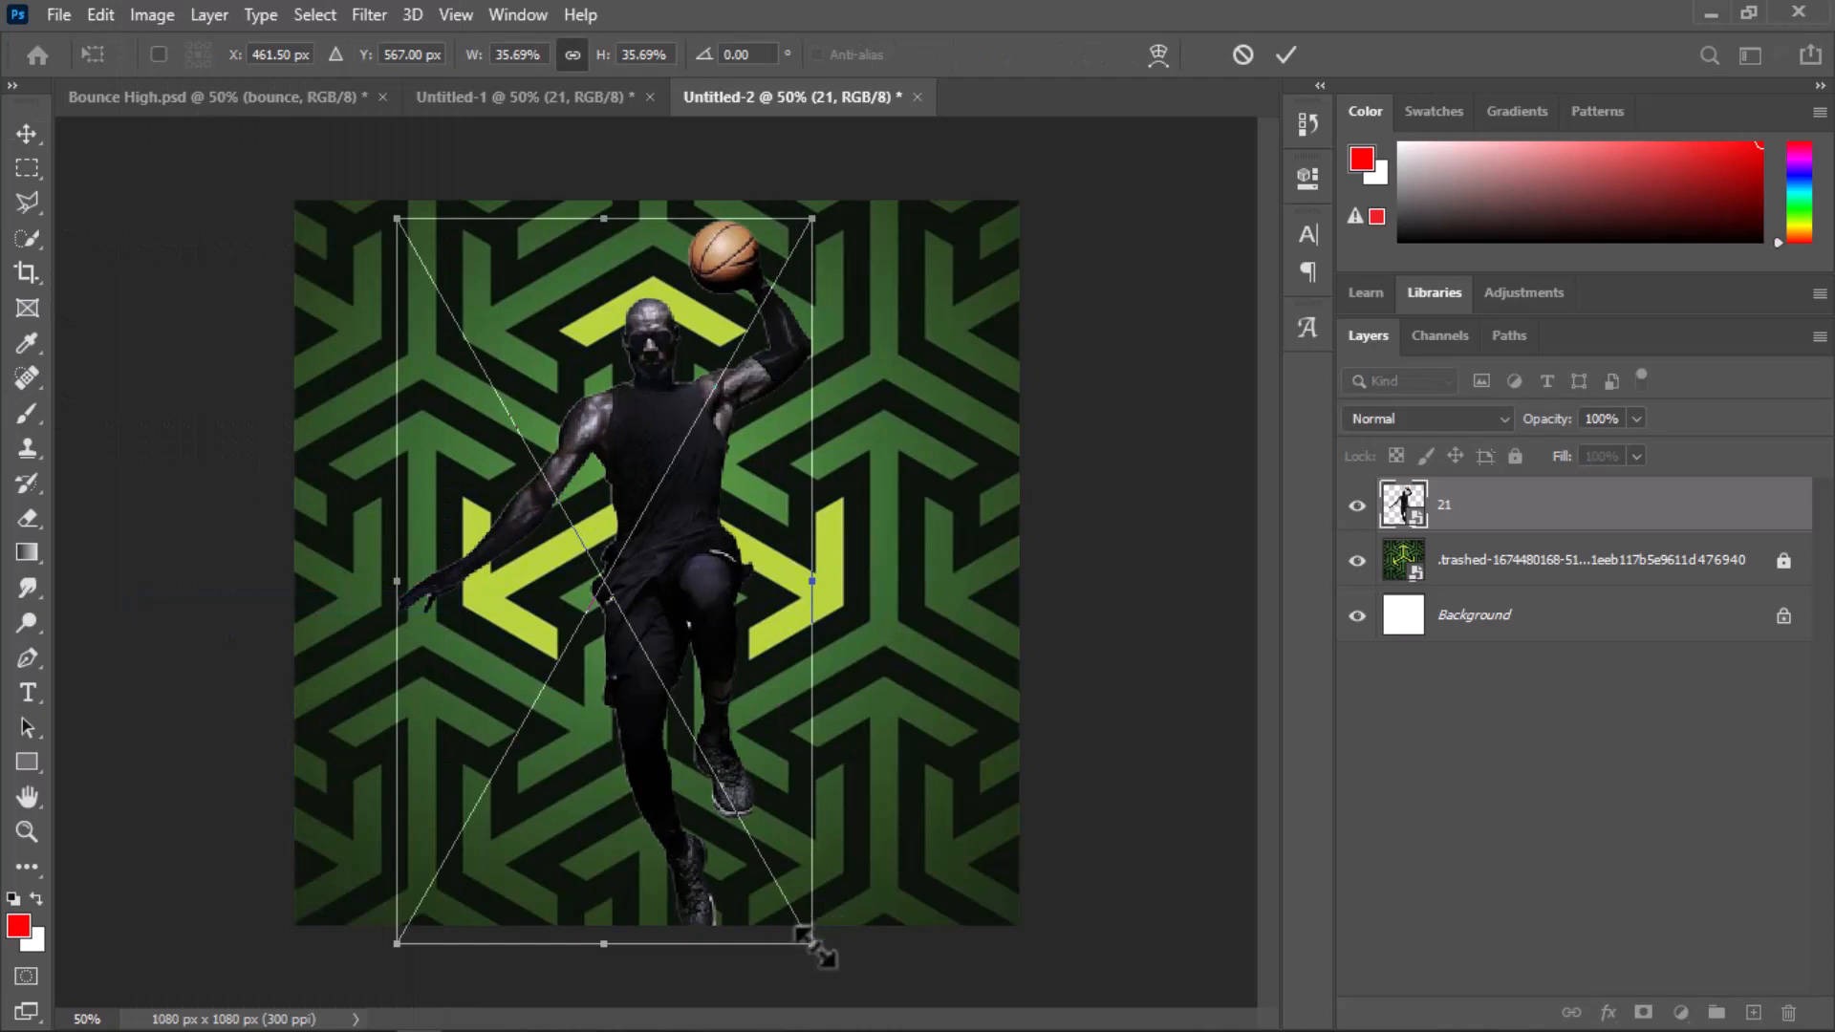
pyautogui.moveTo(811, 944); pyautogui.dragTo(762, 858)
pyautogui.moveTo(655, 655); pyautogui.dragTo(663, 584)
pyautogui.click(1284, 54)
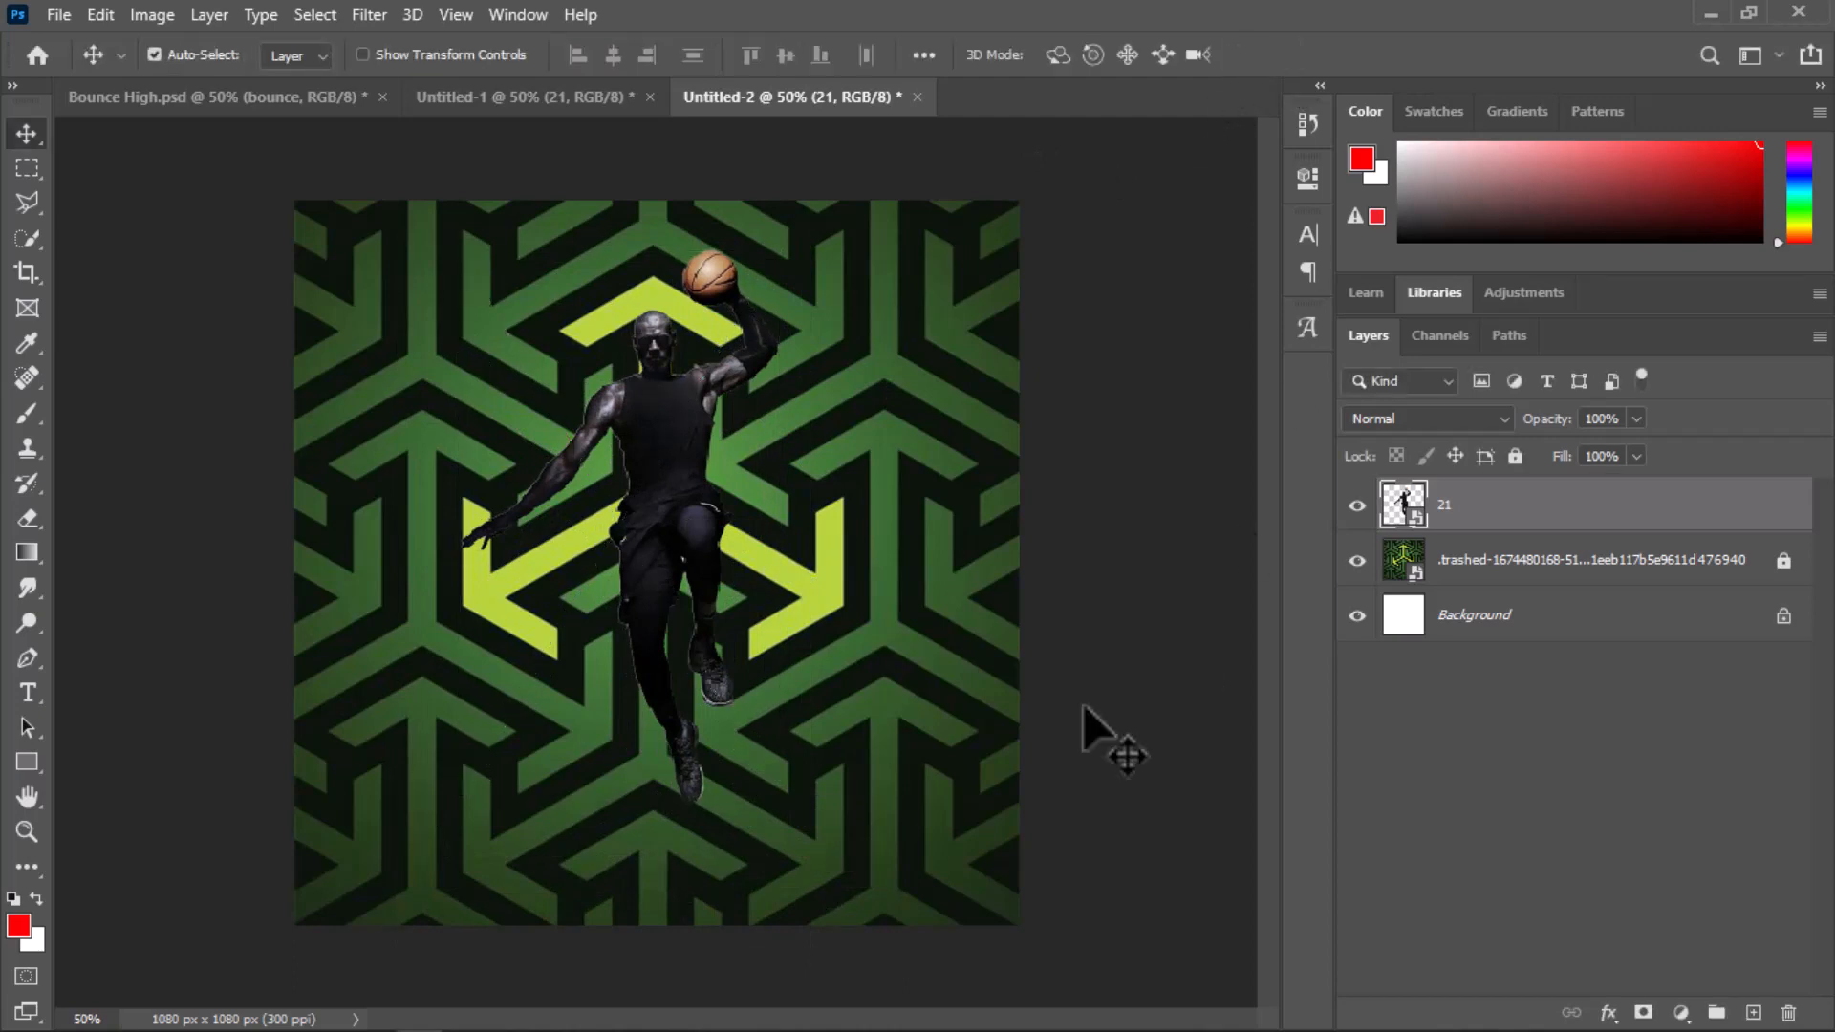
# Hide the player layer and add the text "HIGH" near the middle of the canvas
pyautogui.click(1357, 504)
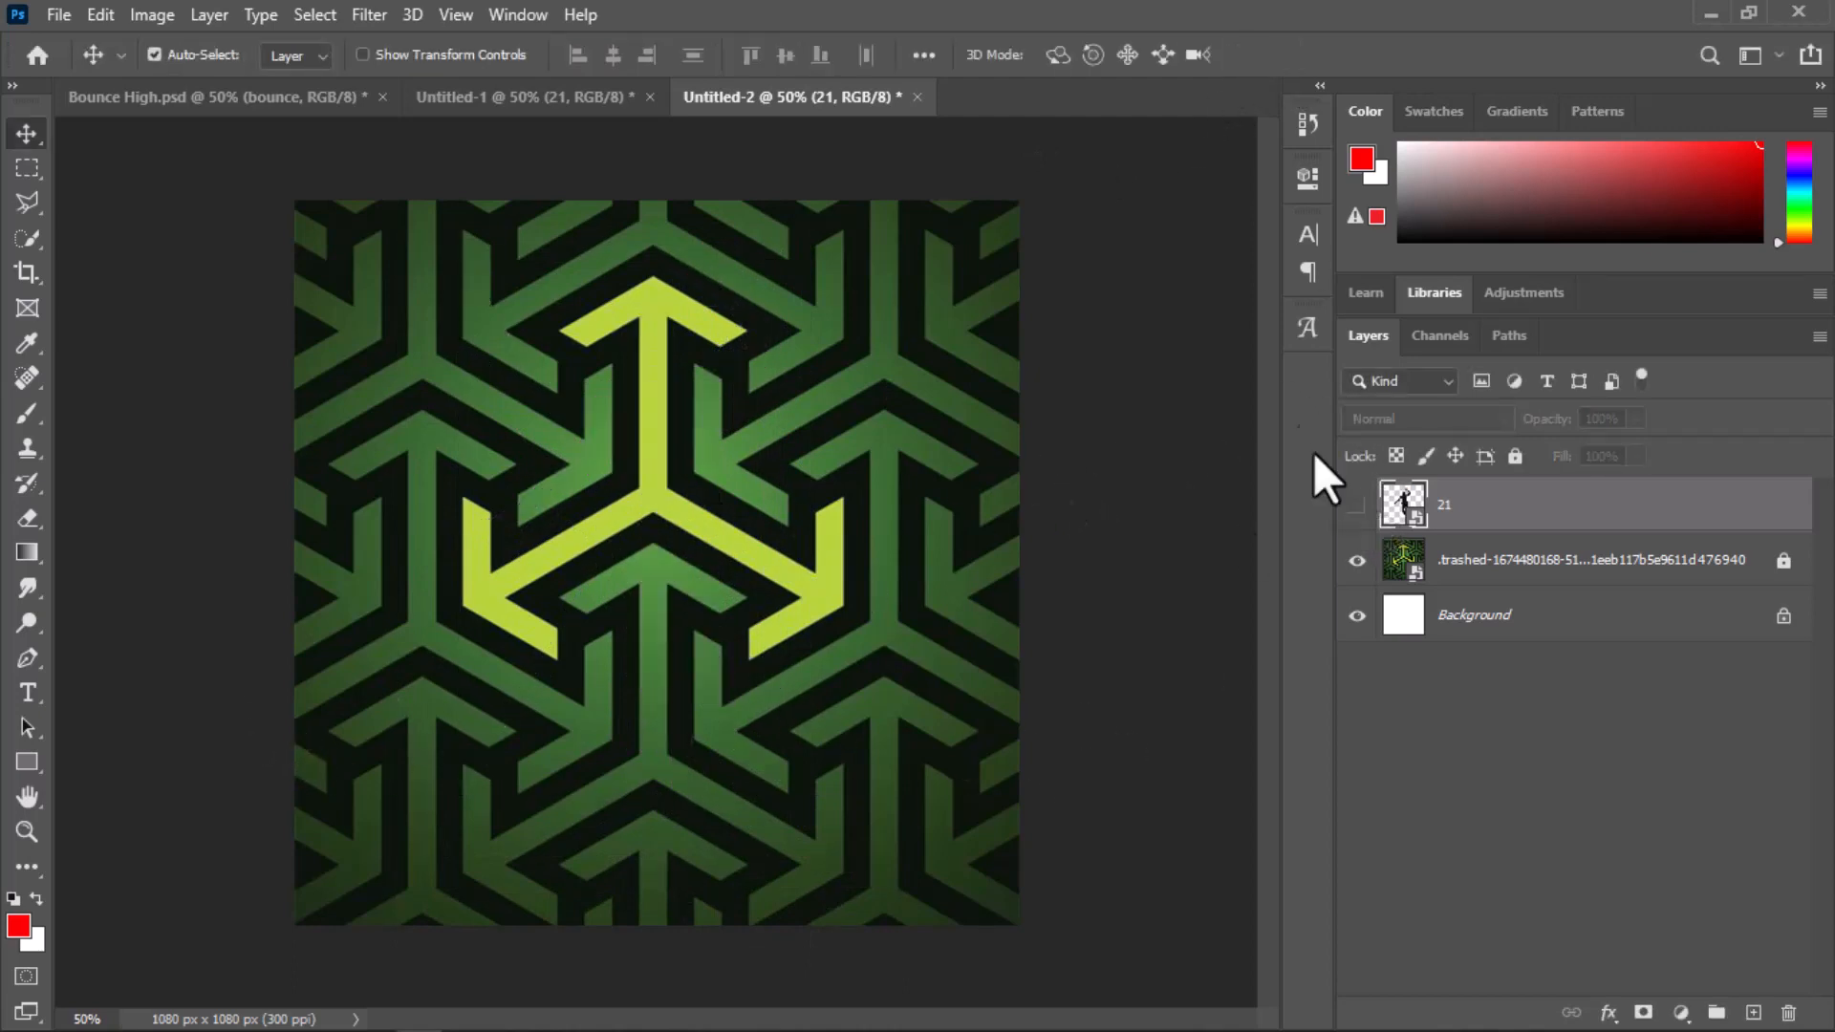
pyautogui.click(27, 693)
pyautogui.click(530, 462)
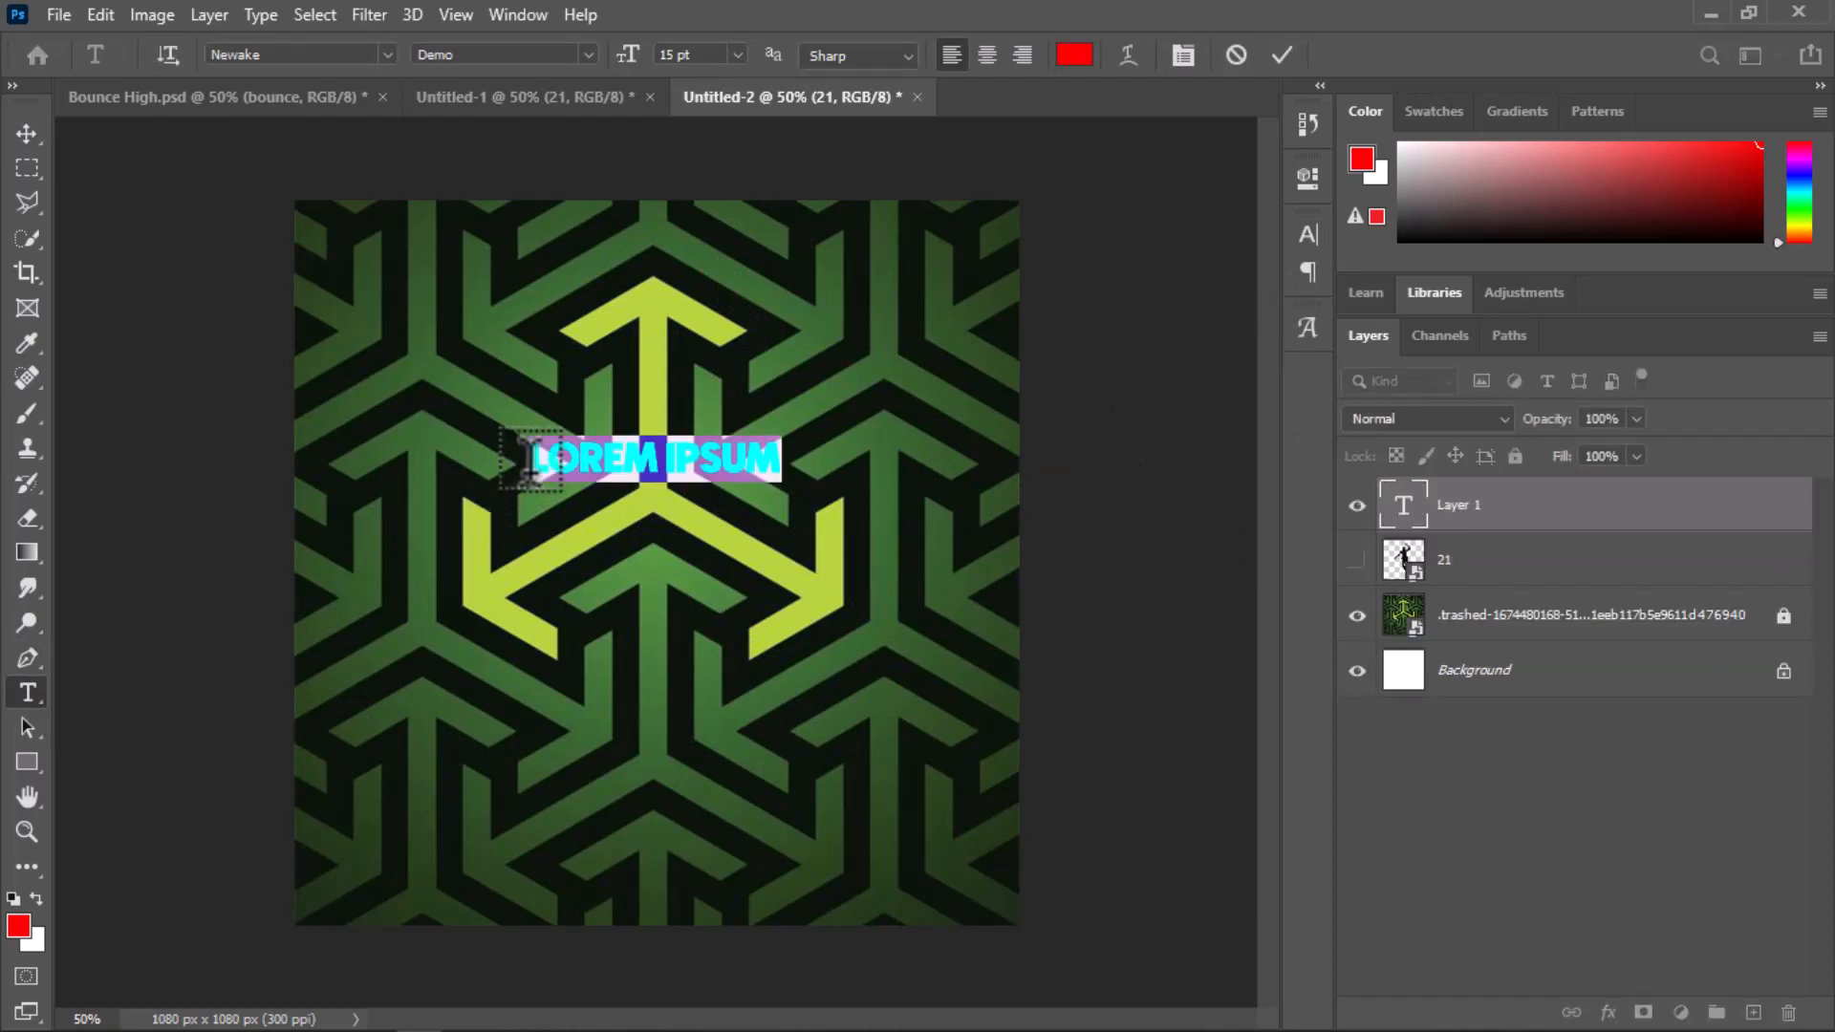
pyautogui.write('HIGH')
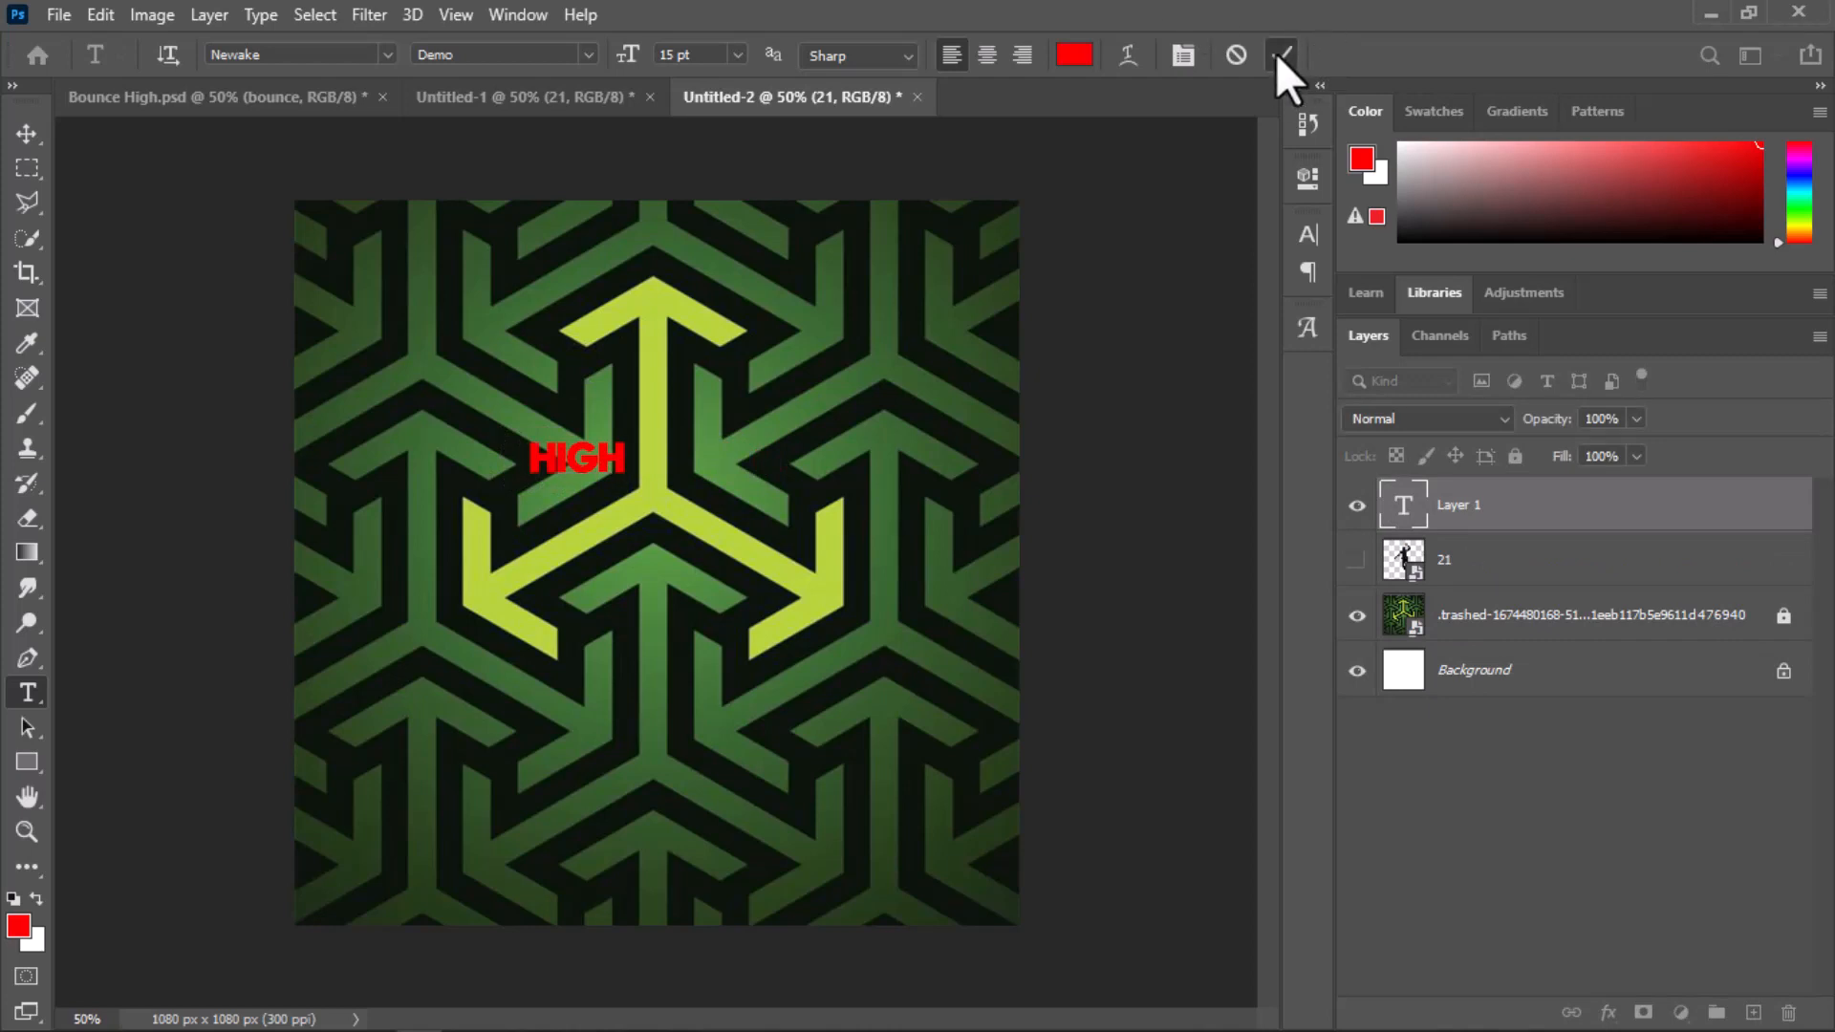
pyautogui.click(1279, 54)
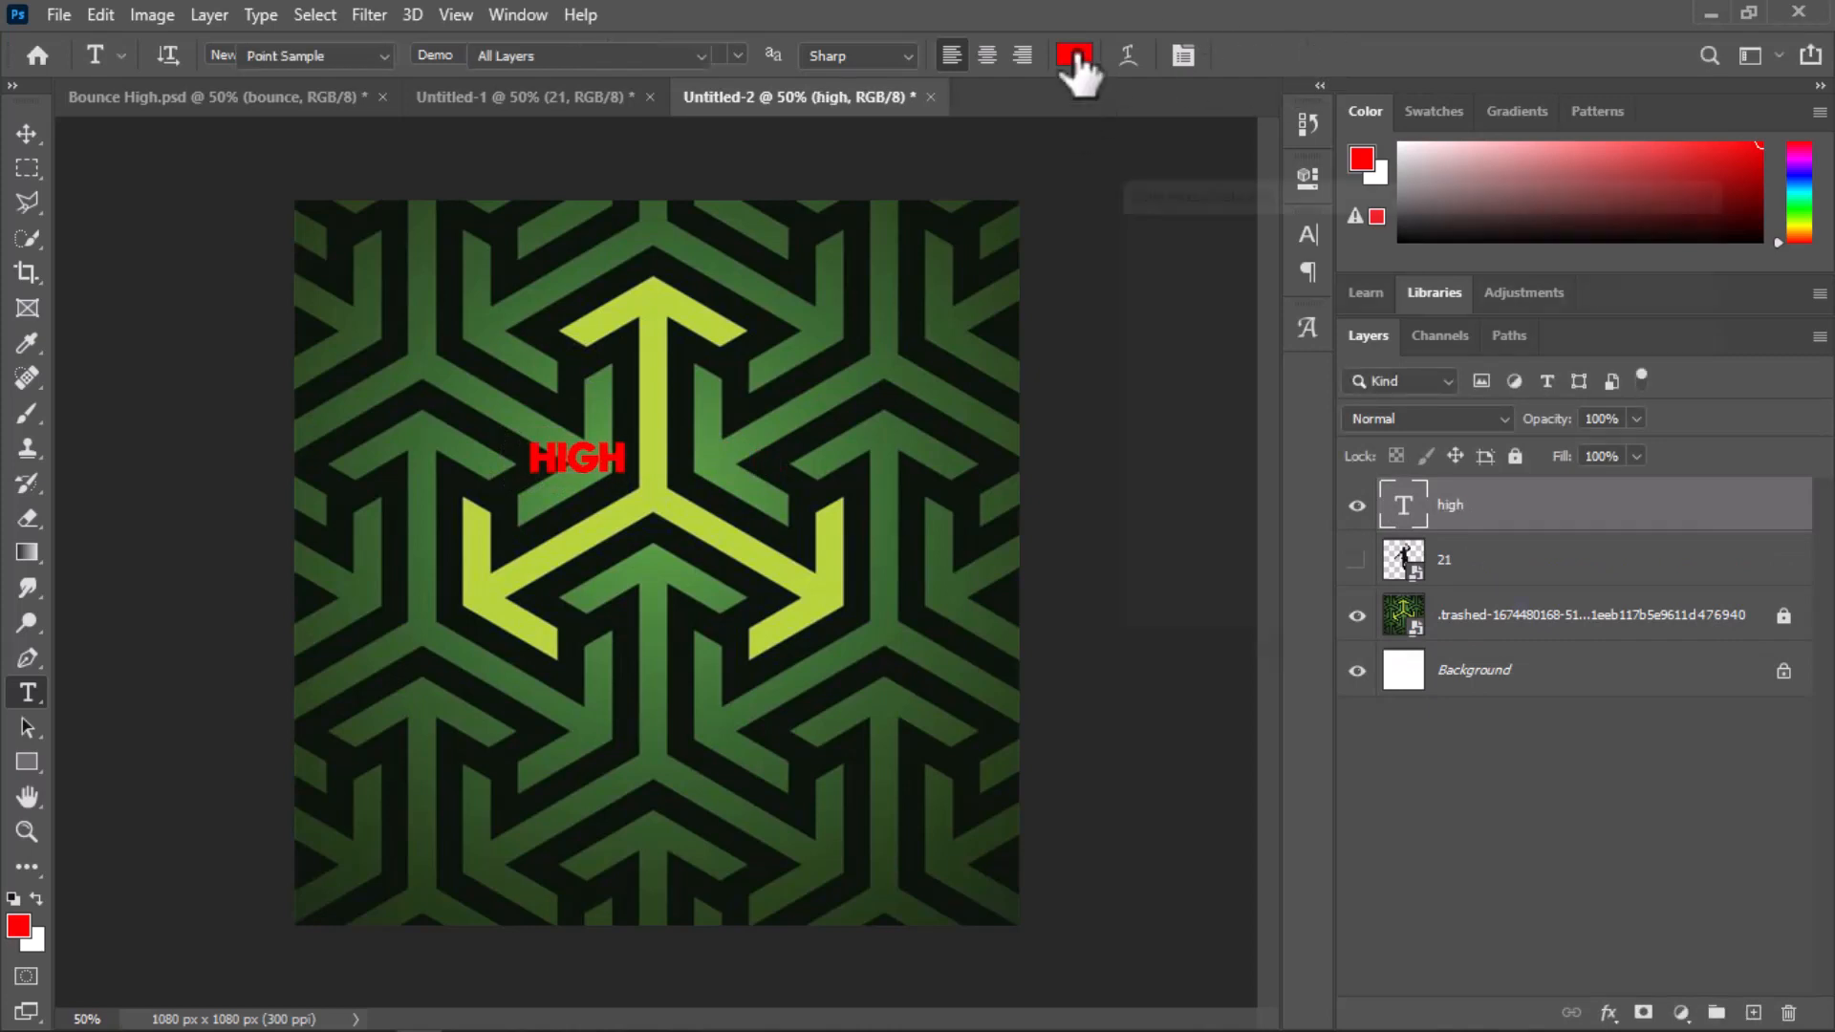
# Set the HIGH text colour to white (ffffff)
pyautogui.click(1075, 56)
pyautogui.write('ffffff')
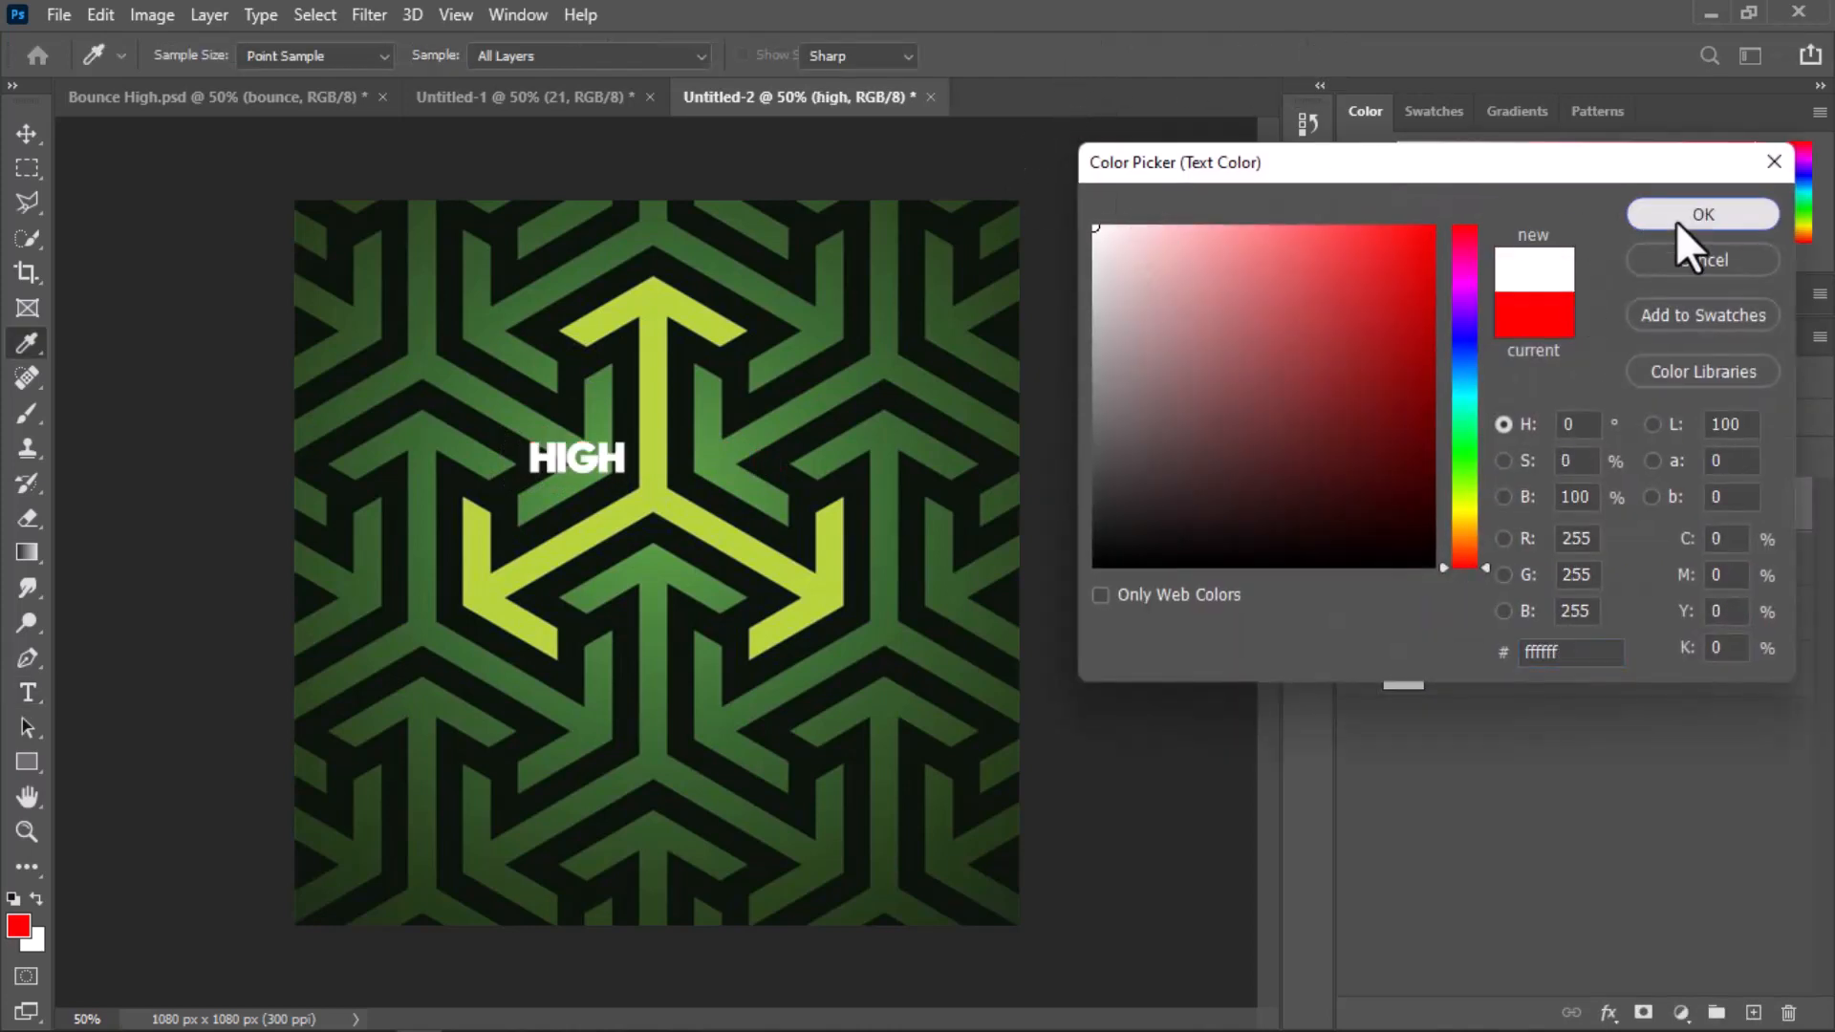
pyautogui.click(1678, 220)
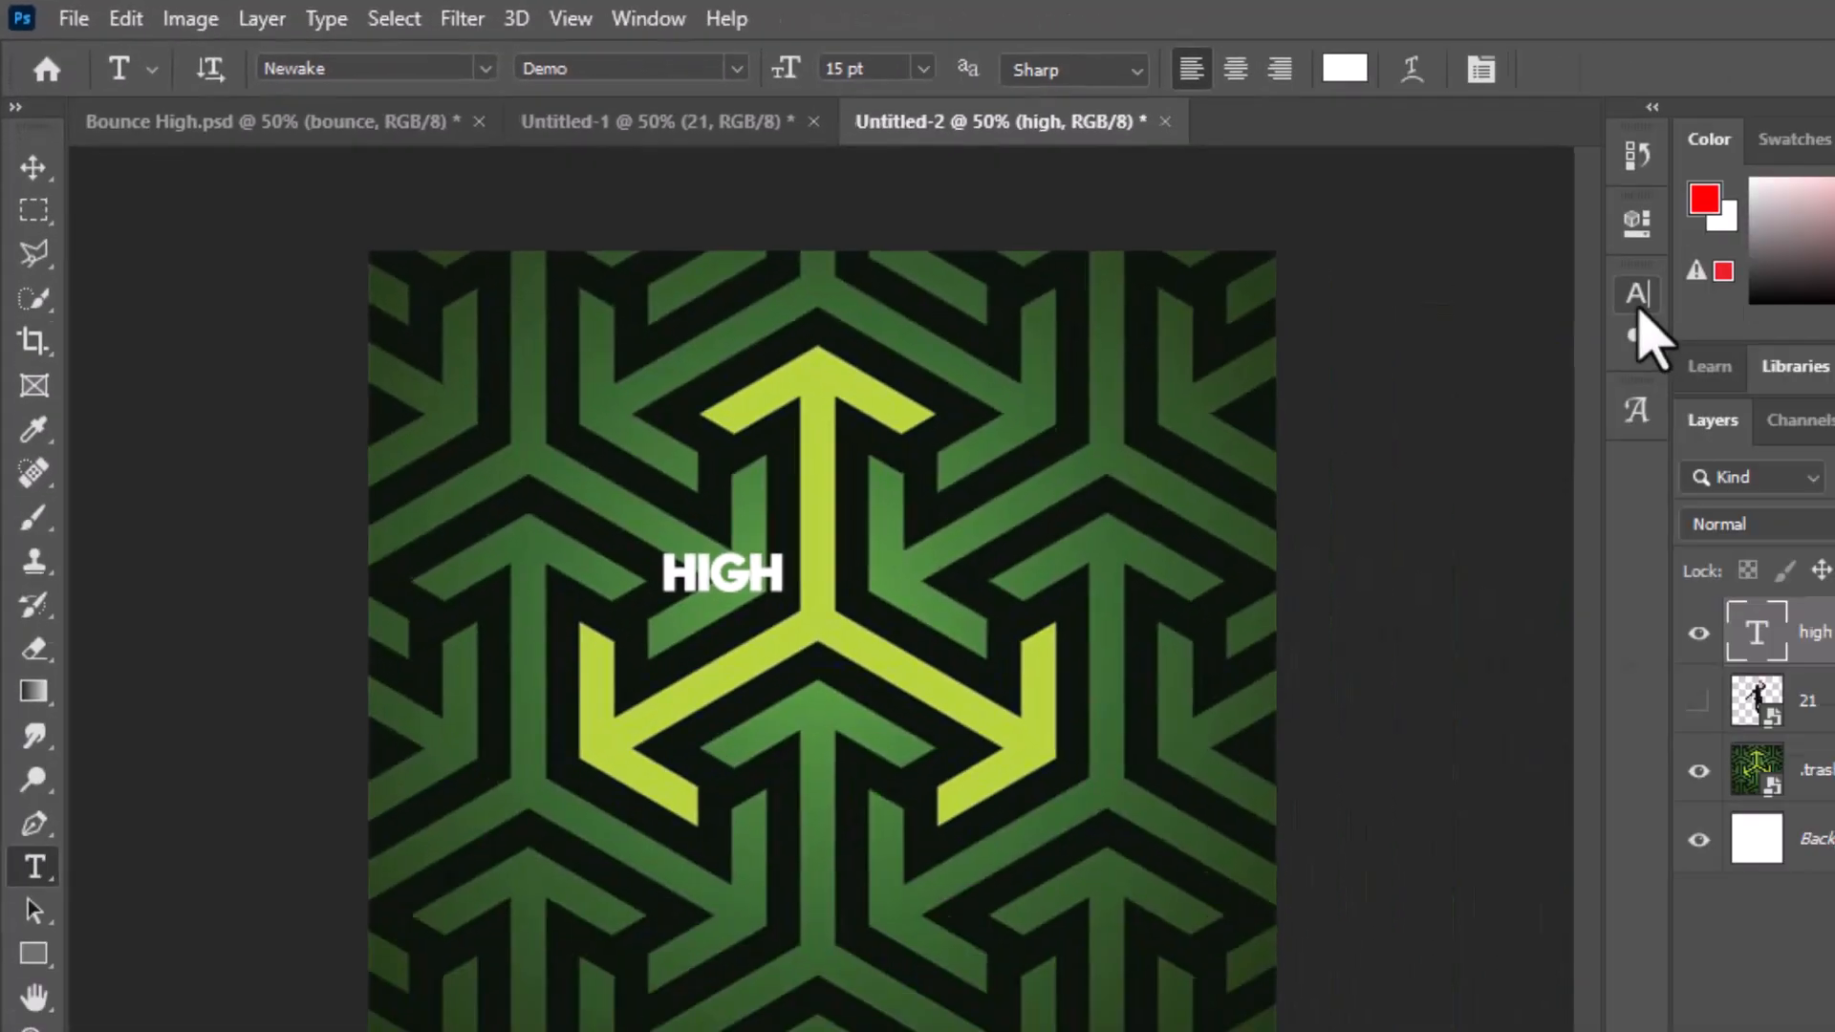
# Change the HIGH text's font to BUROKKU TRIAL Bold
pyautogui.click(1307, 235)
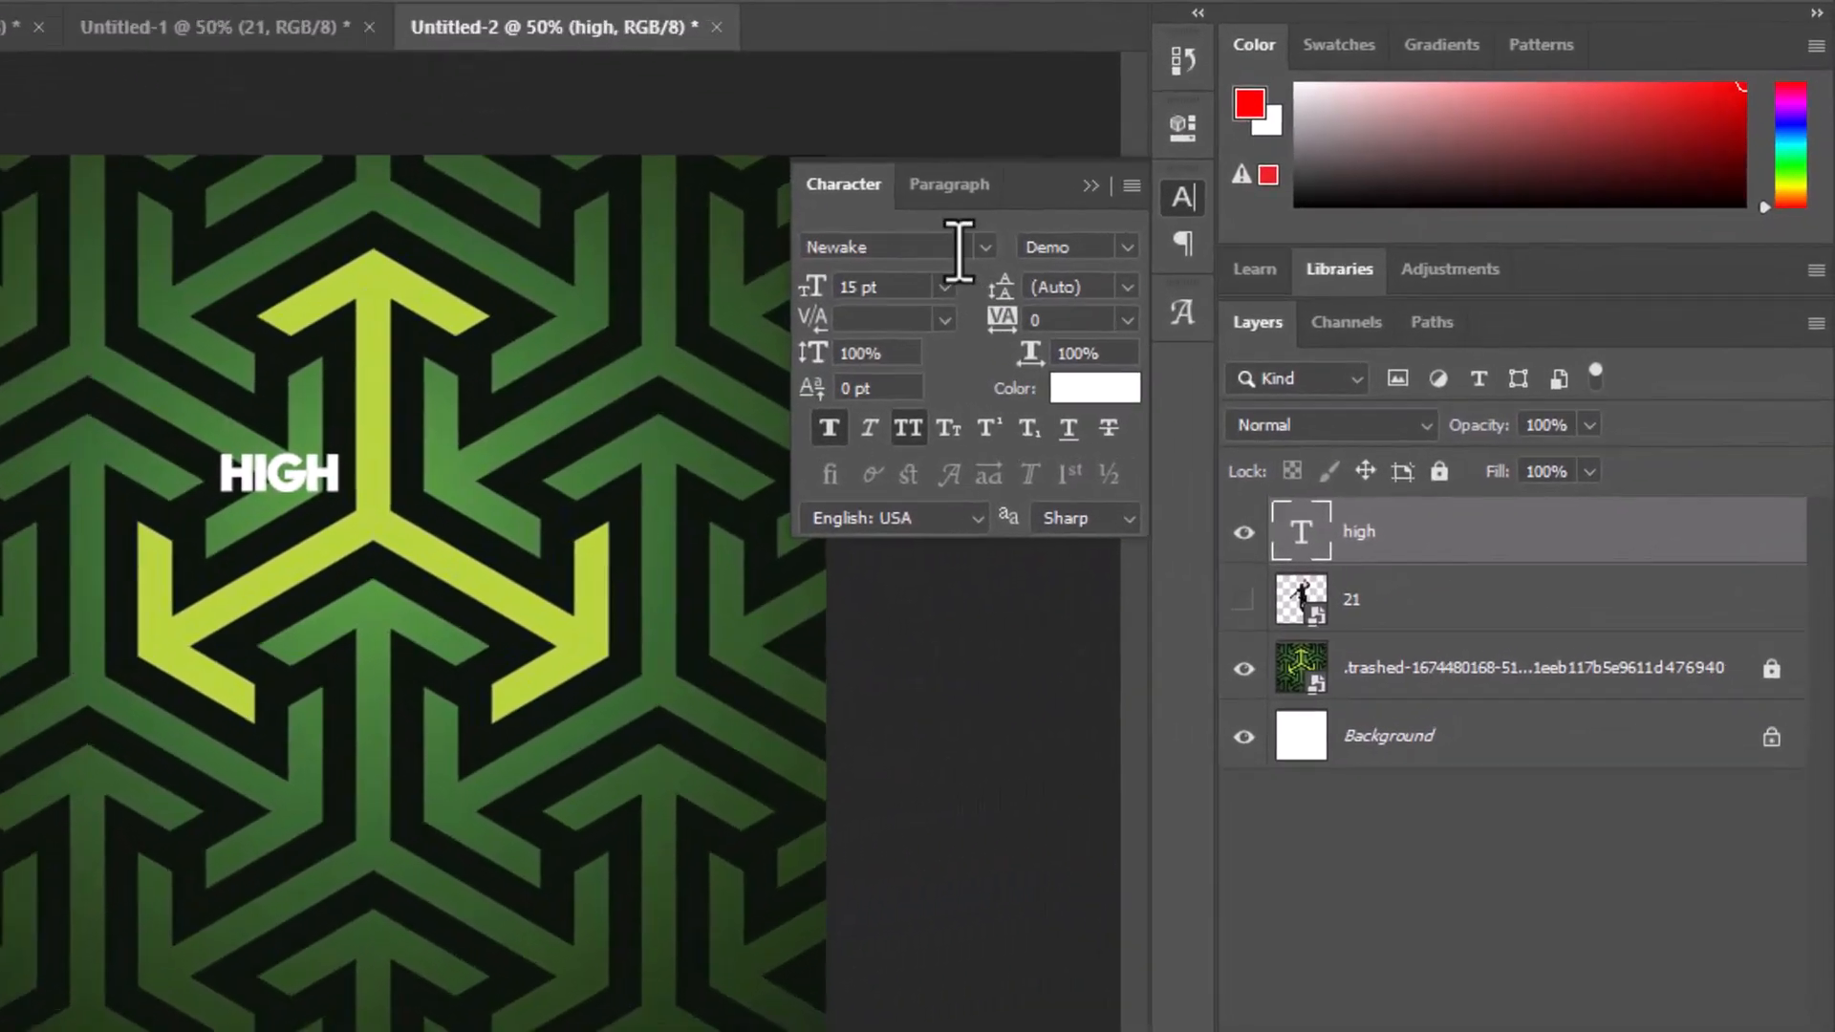
pyautogui.click(1124, 275)
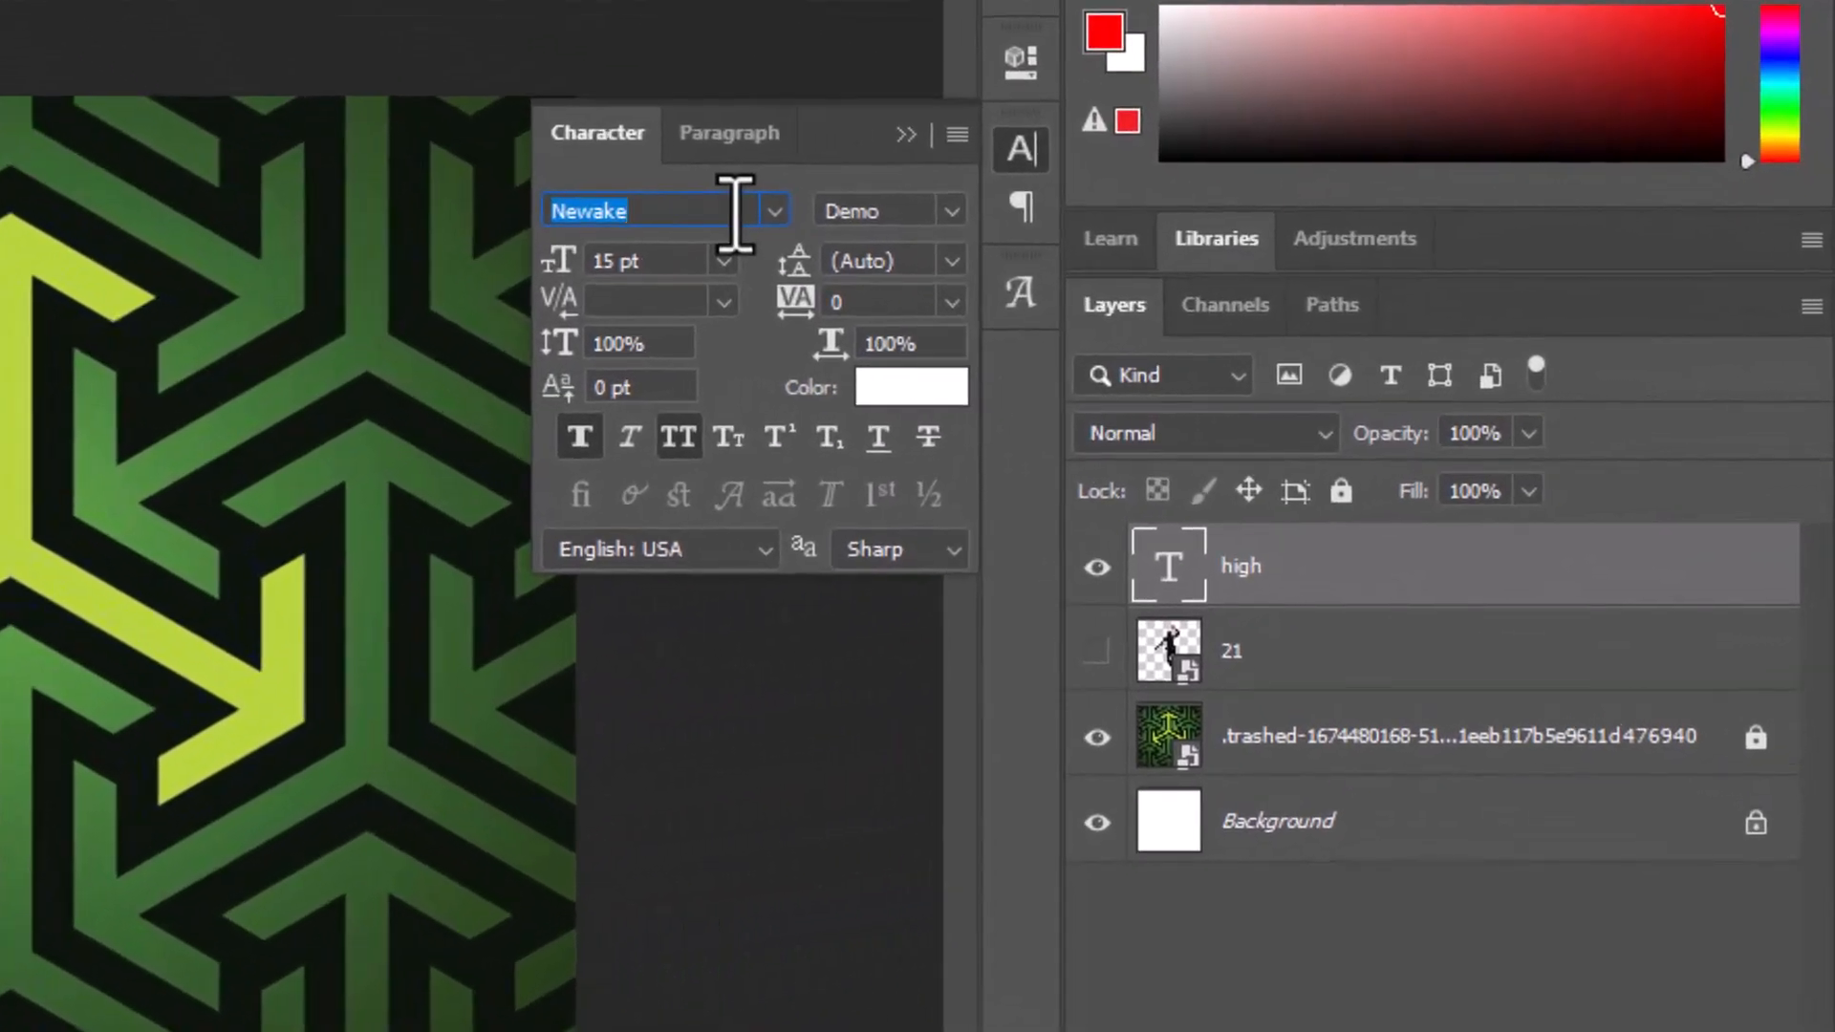
pyautogui.write('buro')
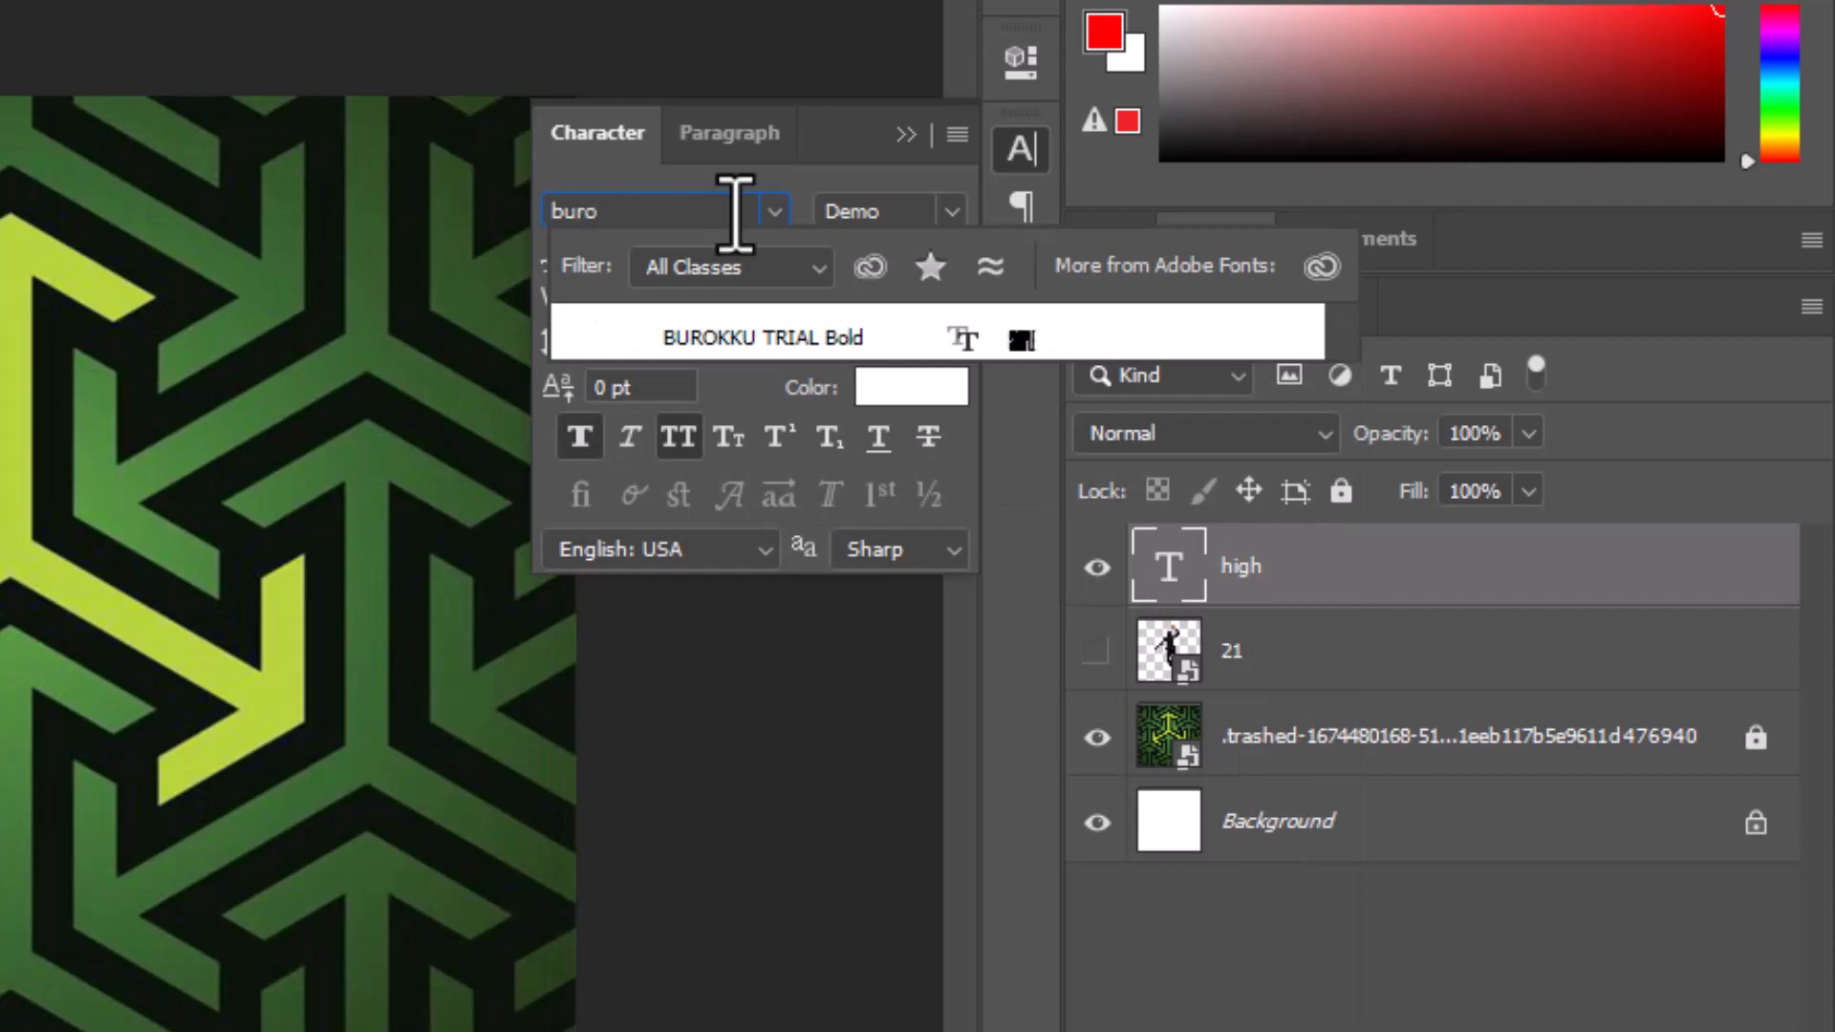
pyautogui.press('Down')
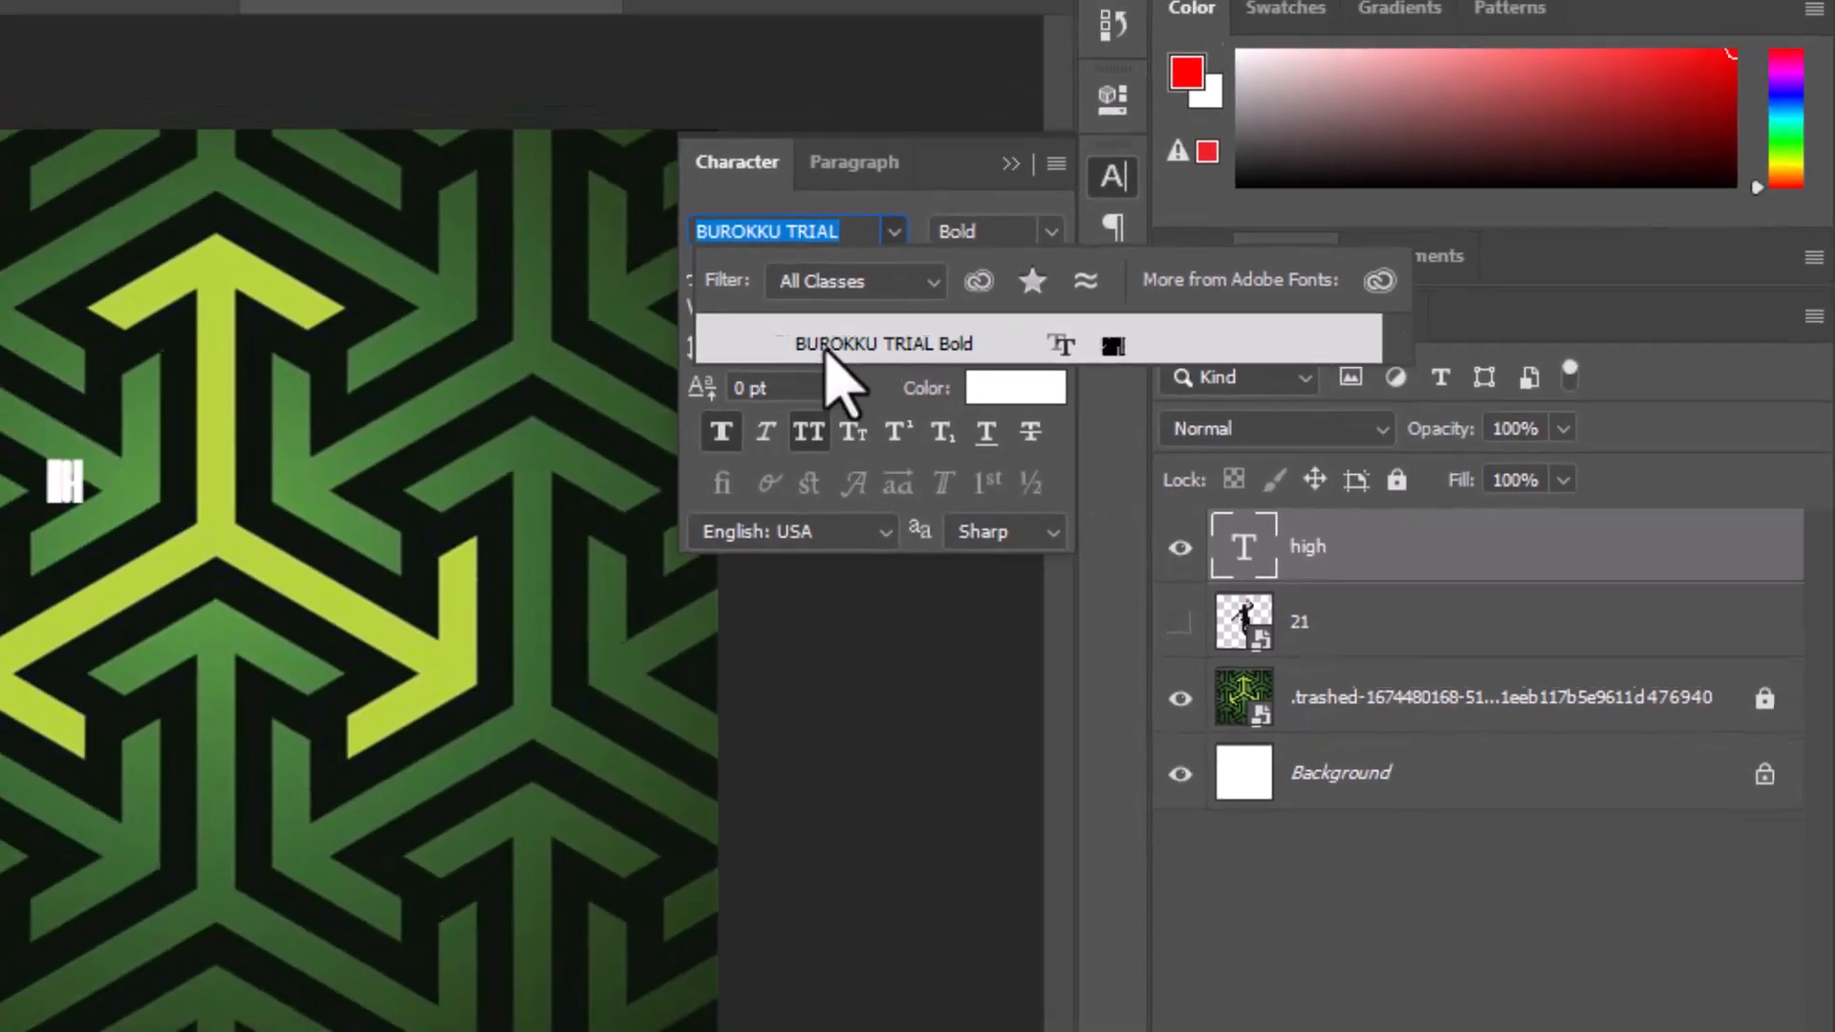
pyautogui.click(814, 346)
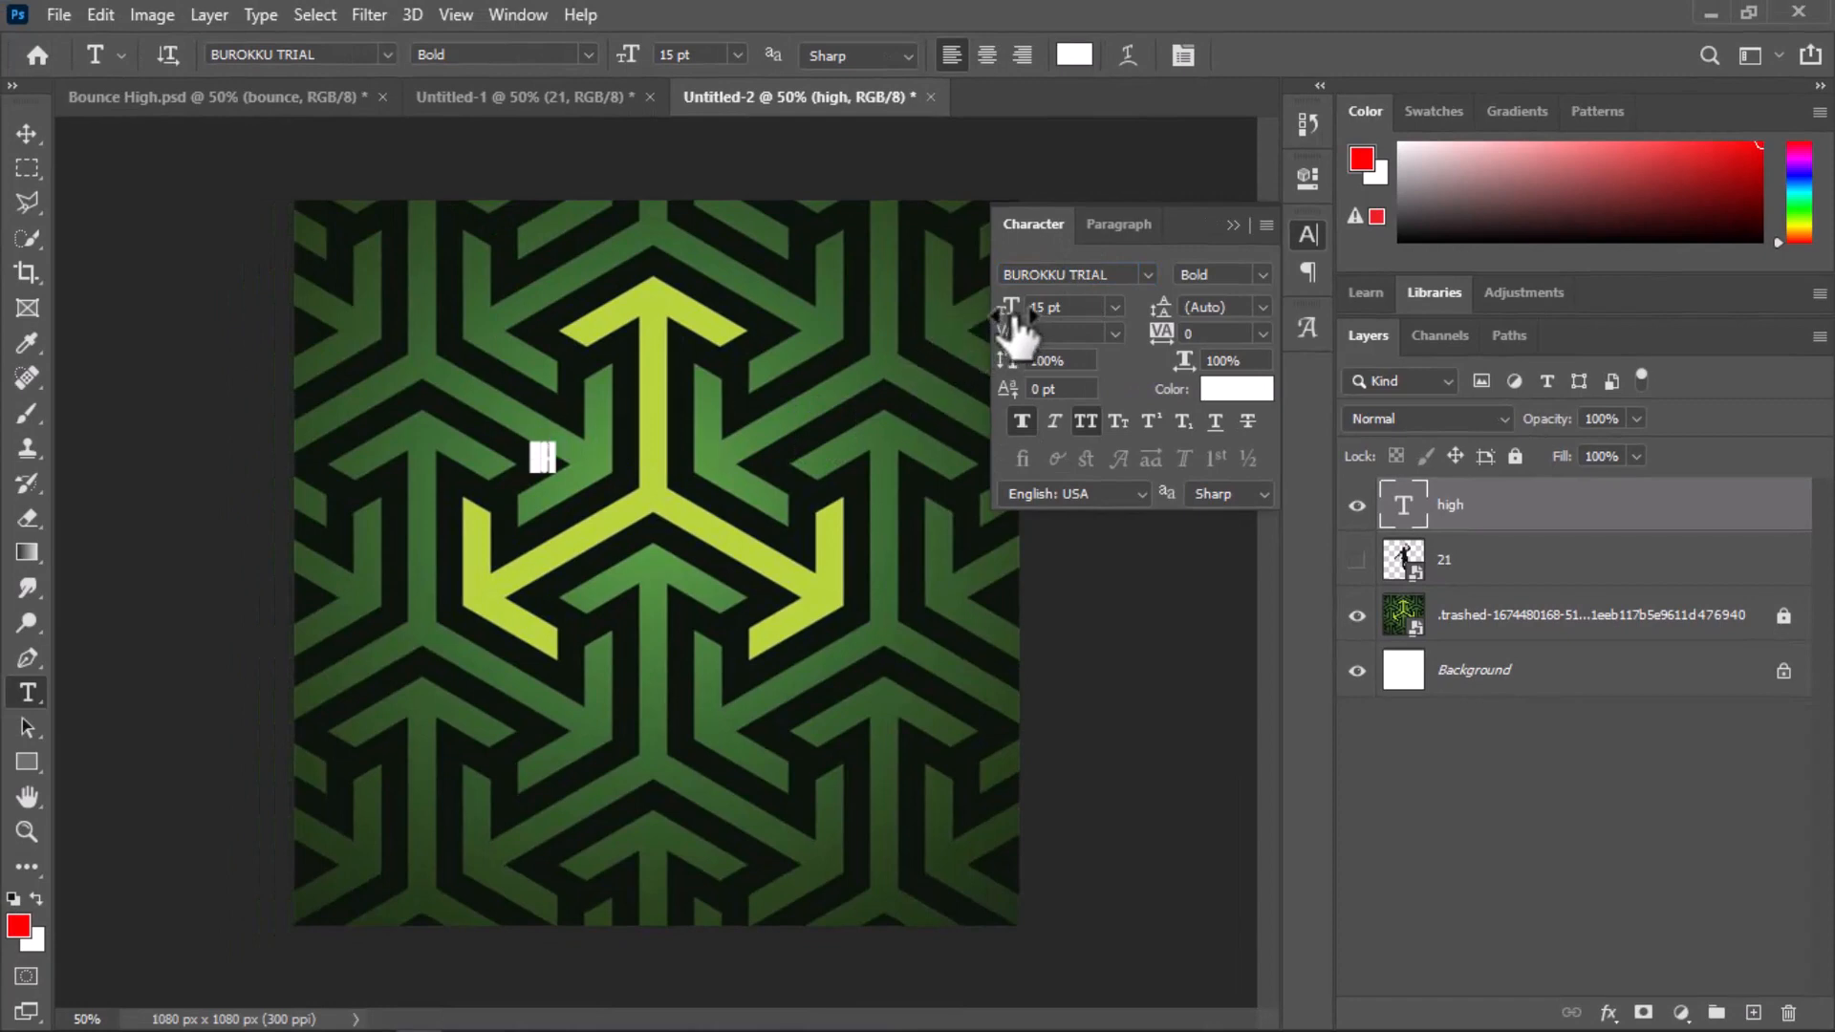
# Enlarge the HIGH text to 143 pt and move it to the centre of the canvas
pyautogui.moveTo(1013, 325); pyautogui.dragTo(1194, 310)
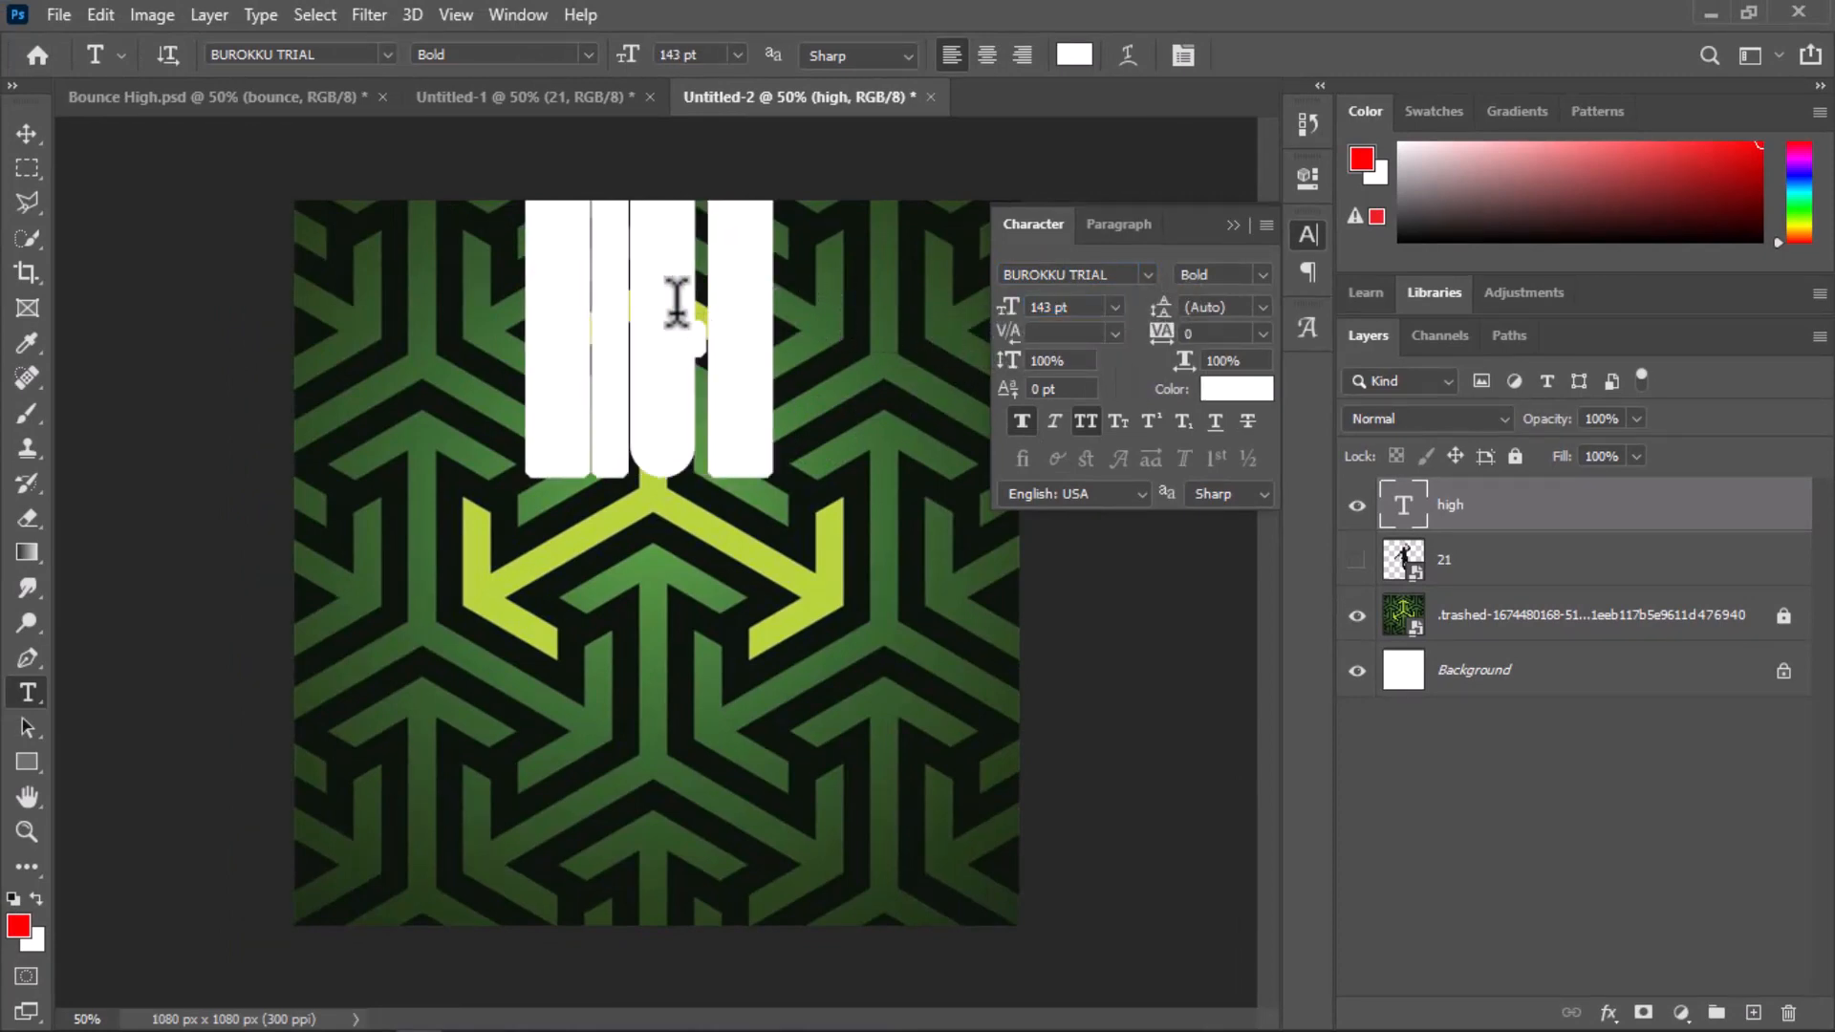
pyautogui.click(14, 138)
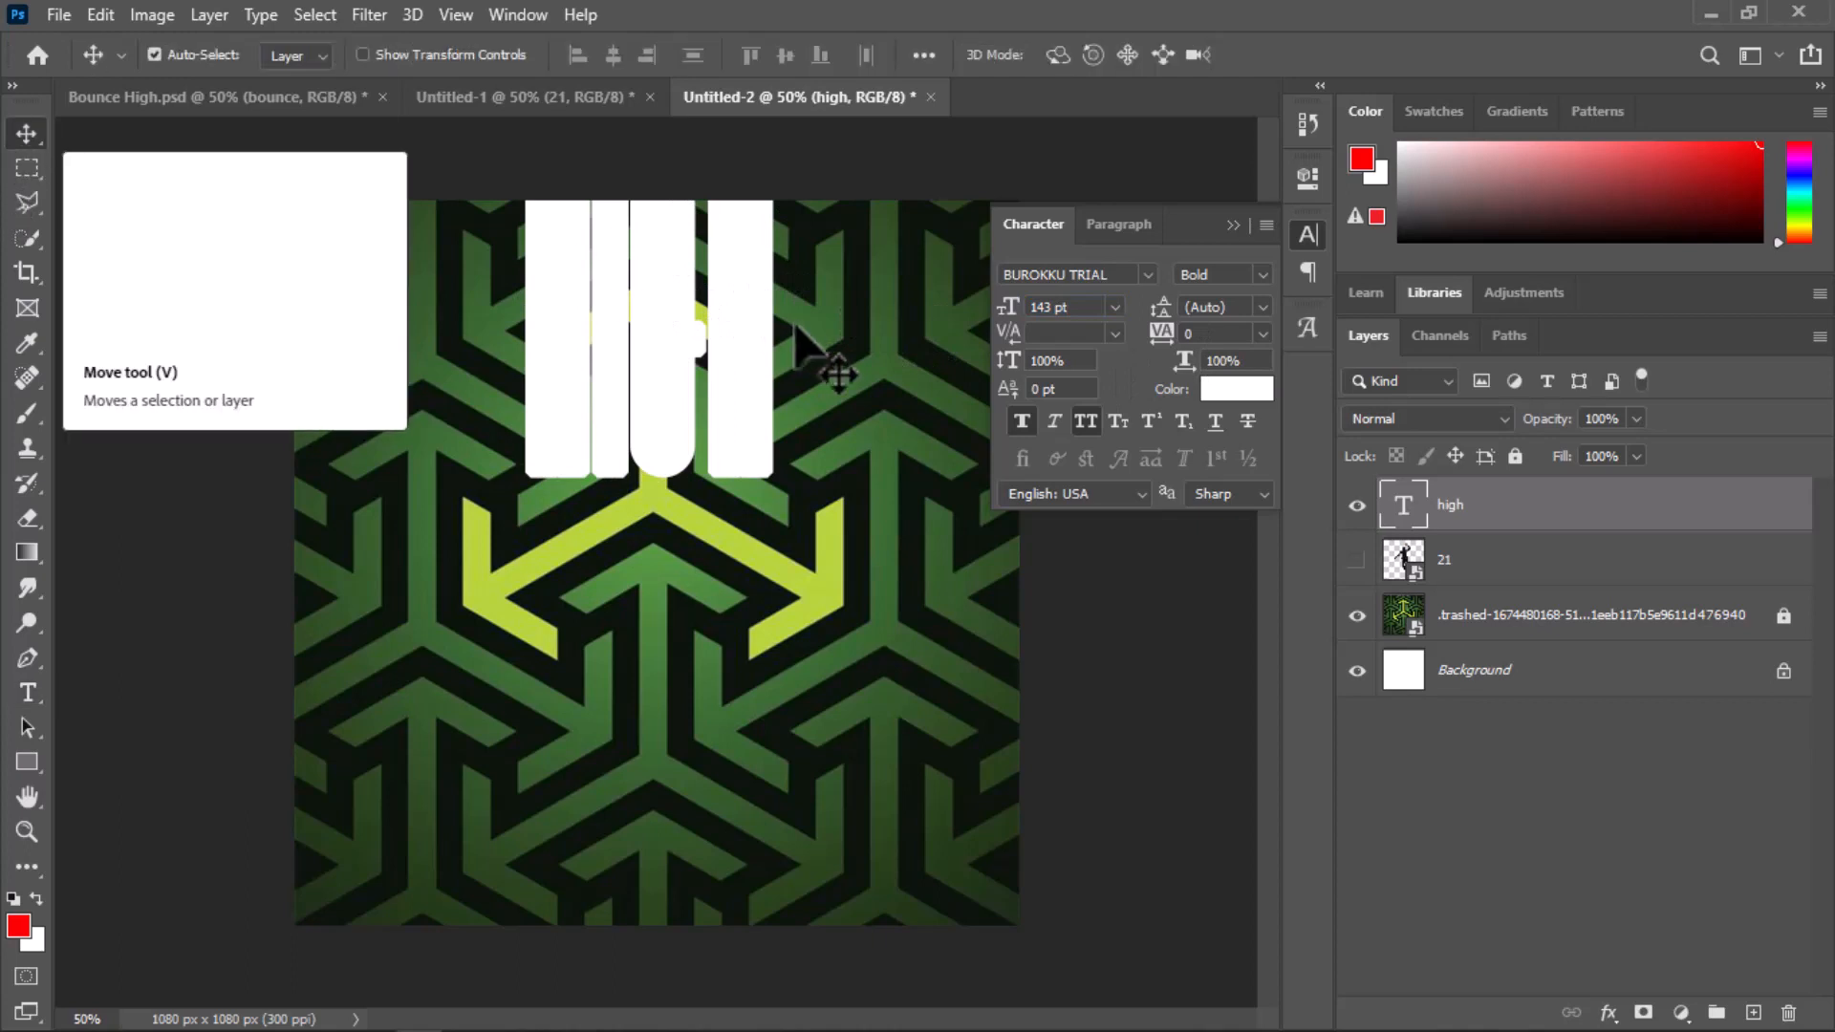
pyautogui.moveTo(691, 355); pyautogui.dragTo(696, 497)
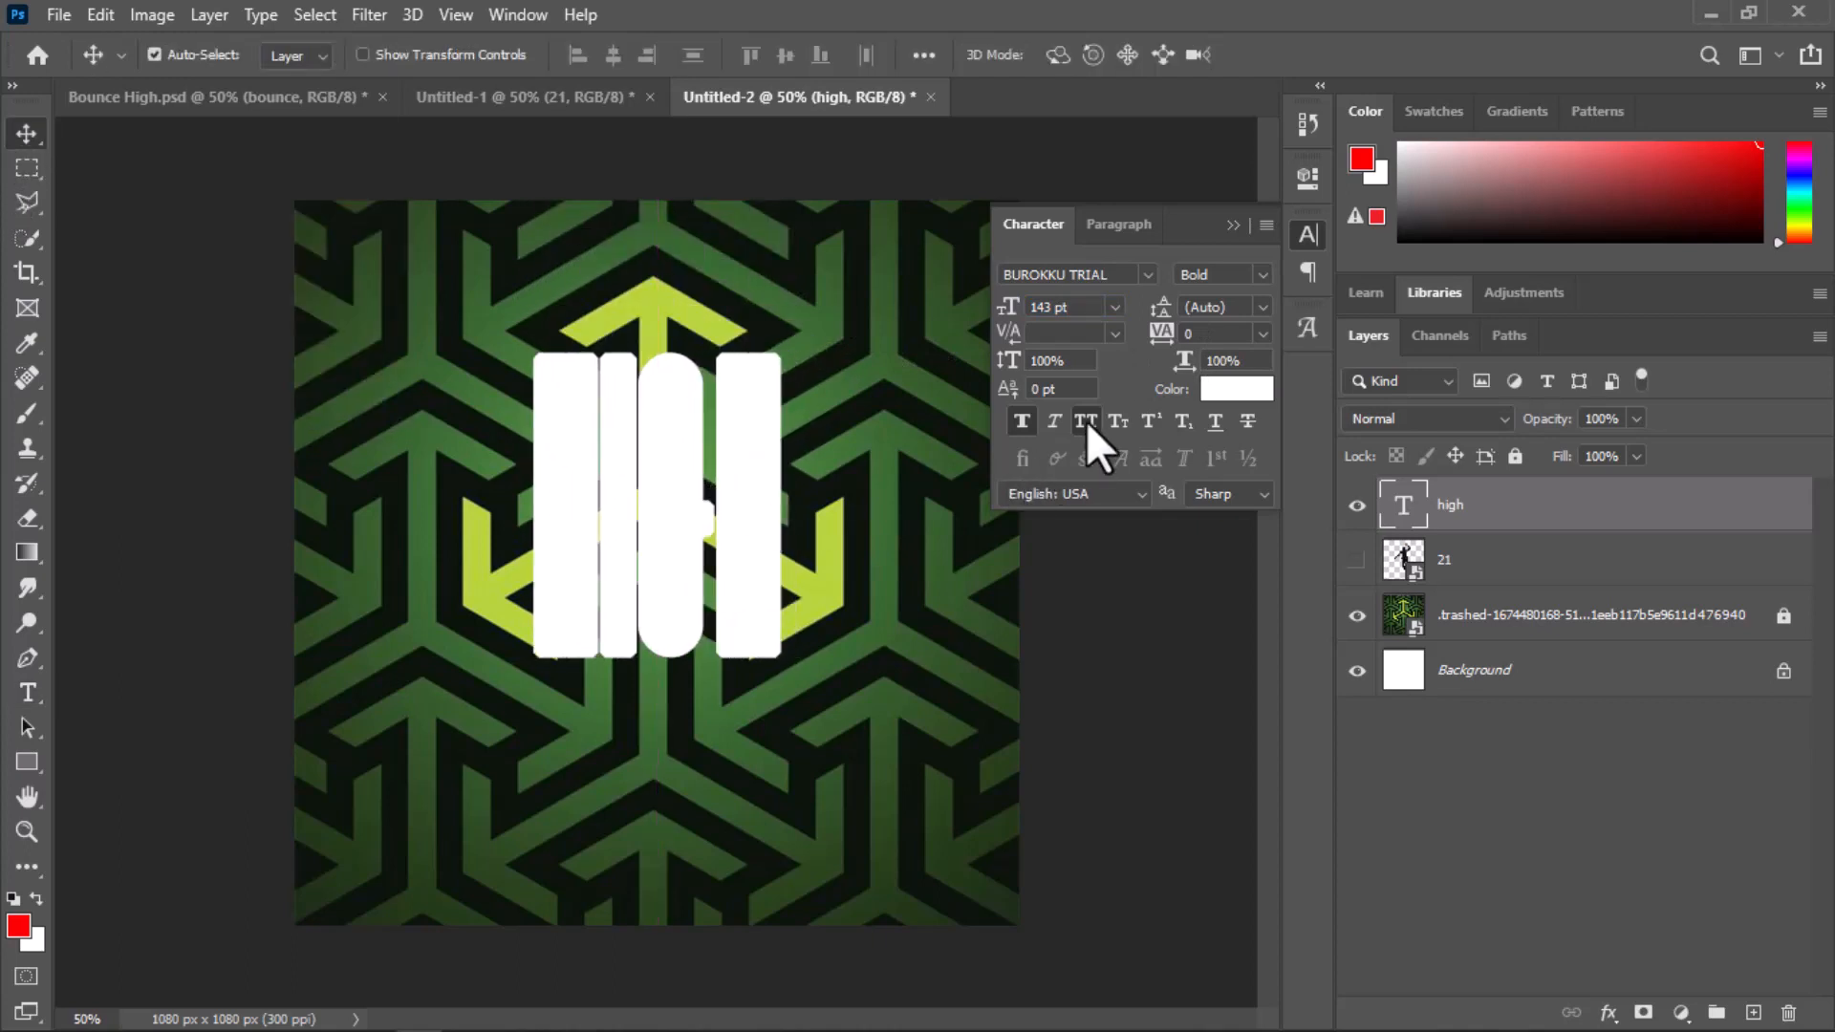
# Turn off faux bold for the HIGH text and enlarge it to 286 pt
pyautogui.click(1019, 422)
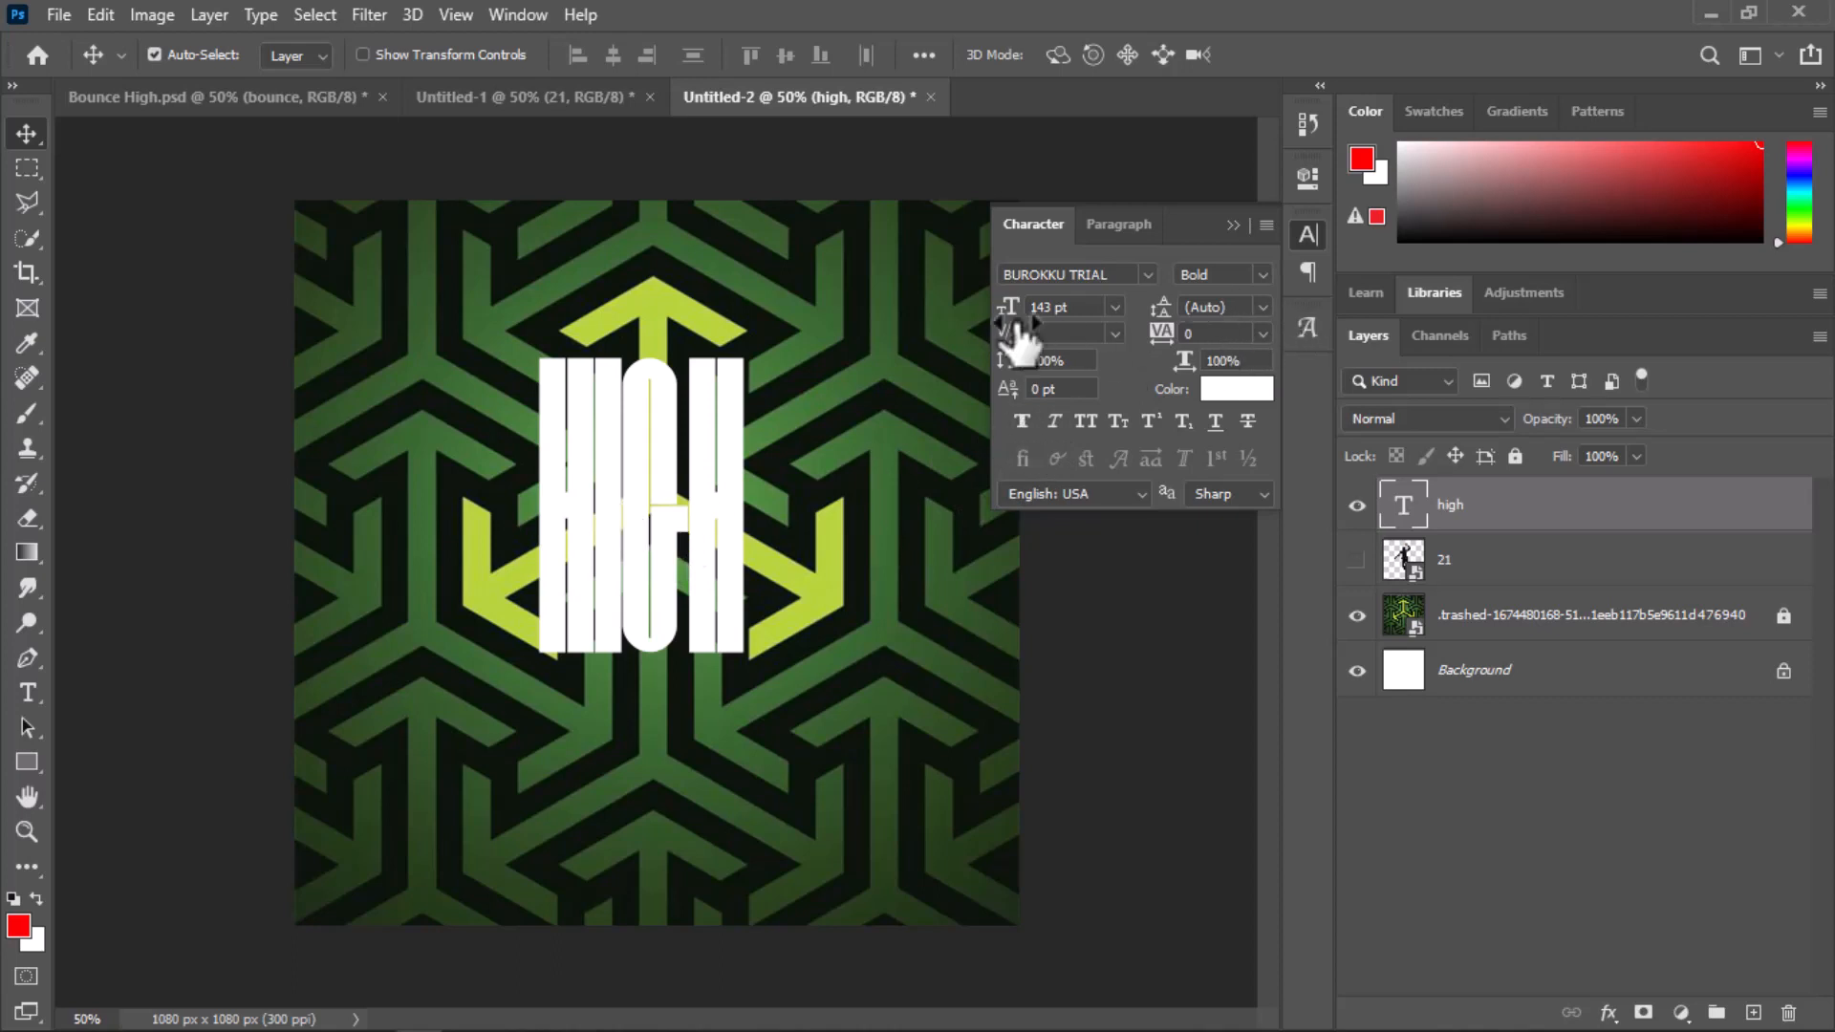
pyautogui.click(1059, 308)
pyautogui.write('286')
pyautogui.press('Return')
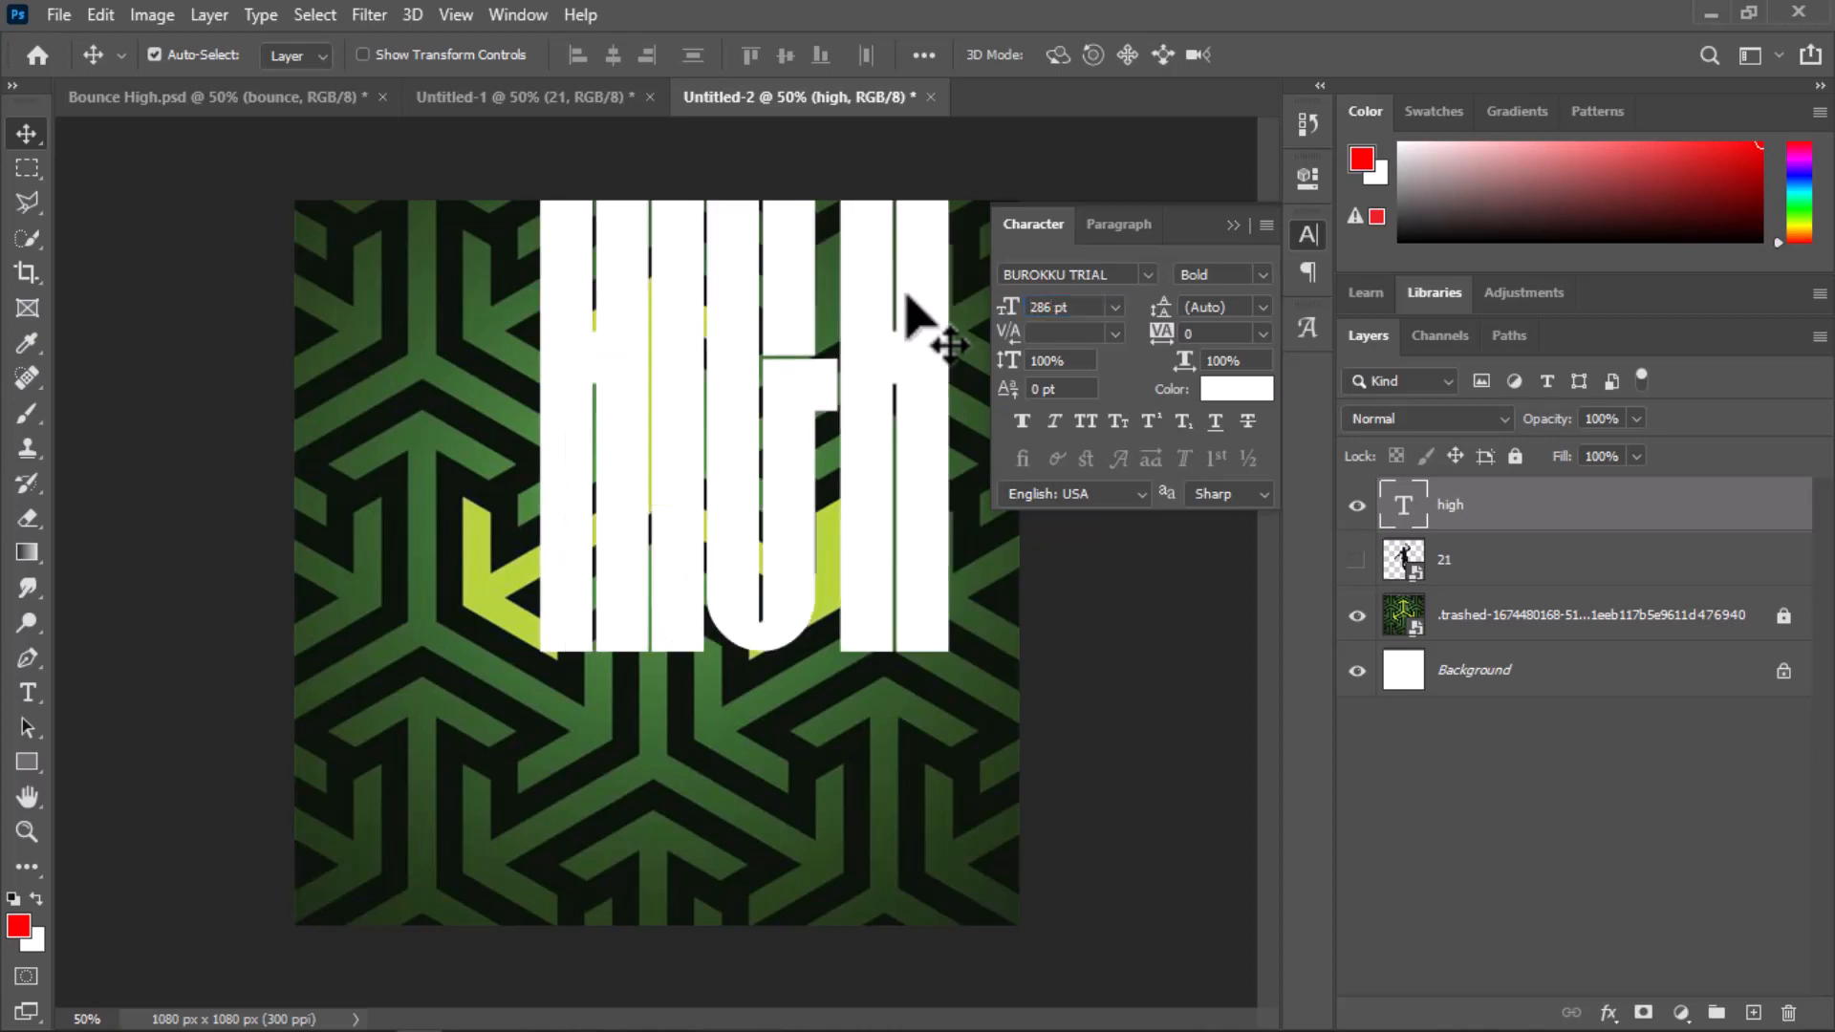
# Centre the HIGH text on the canvas and reduce its size to 280 pt
pyautogui.moveTo(822, 315); pyautogui.dragTo(726, 500)
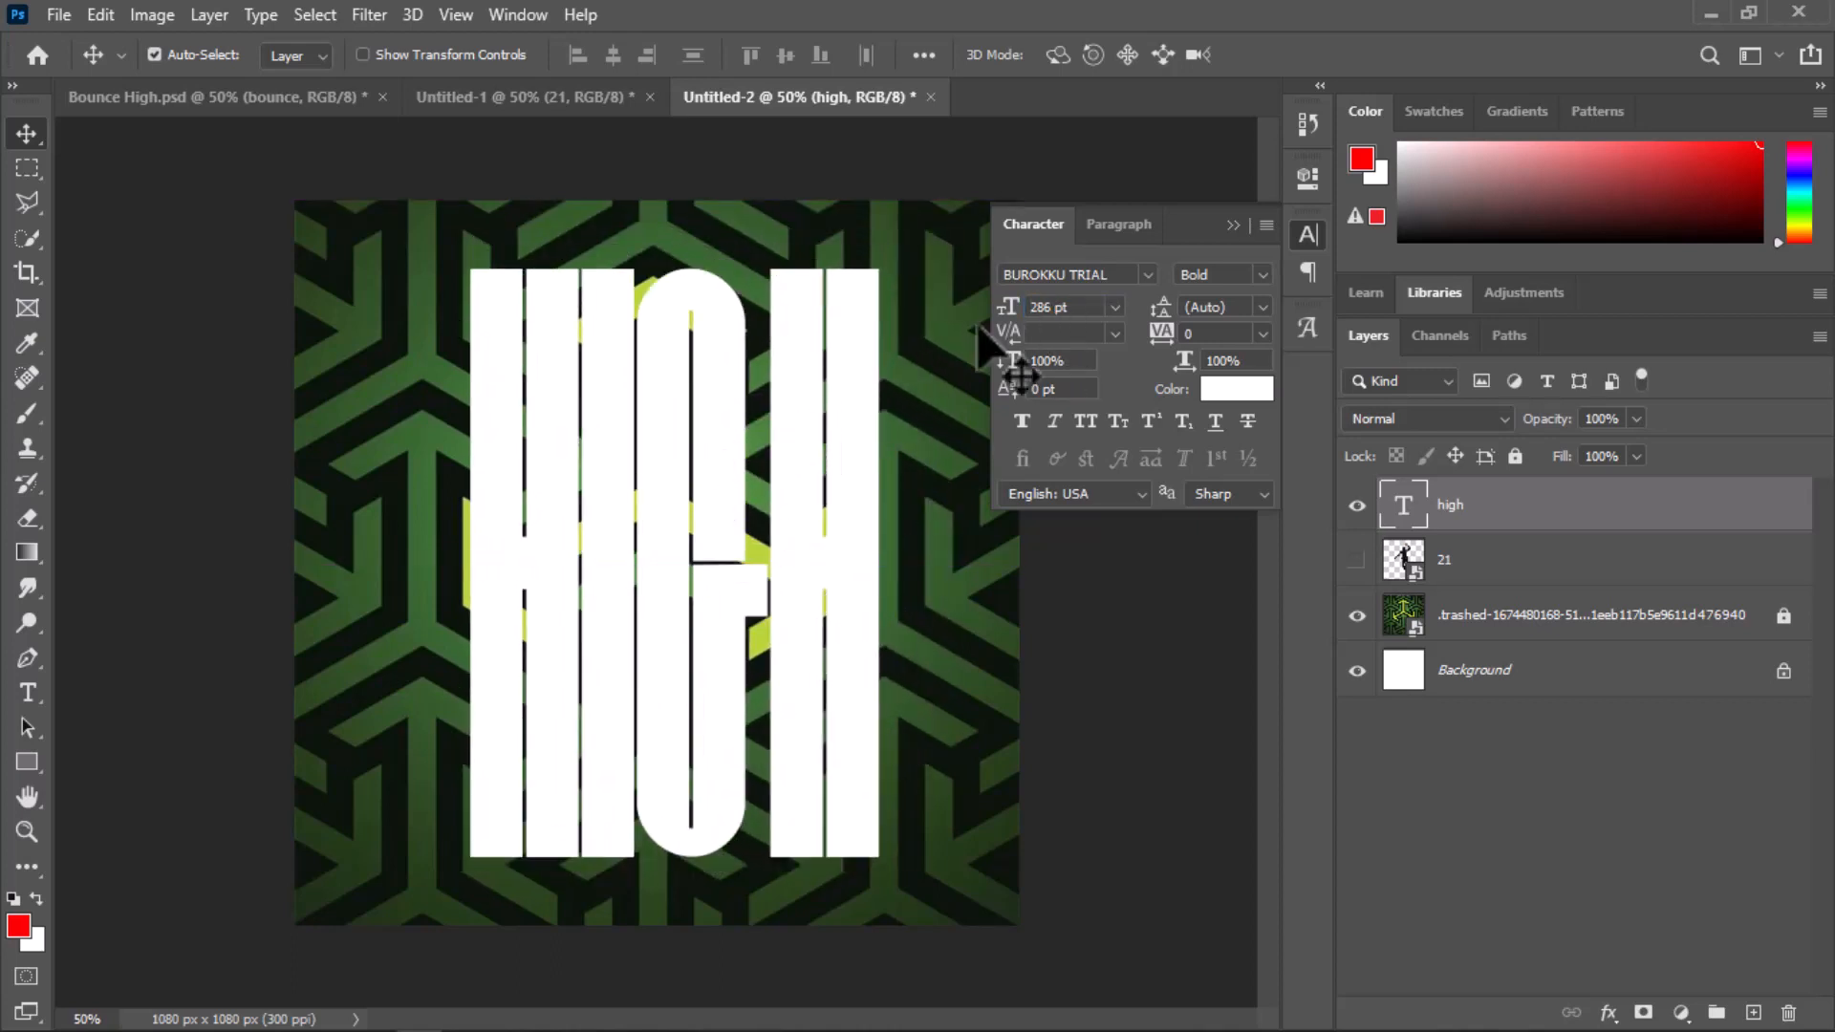
pyautogui.moveTo(1001, 320); pyautogui.dragTo(1013, 289)
pyautogui.moveTo(803, 550); pyautogui.dragTo(893, 524)
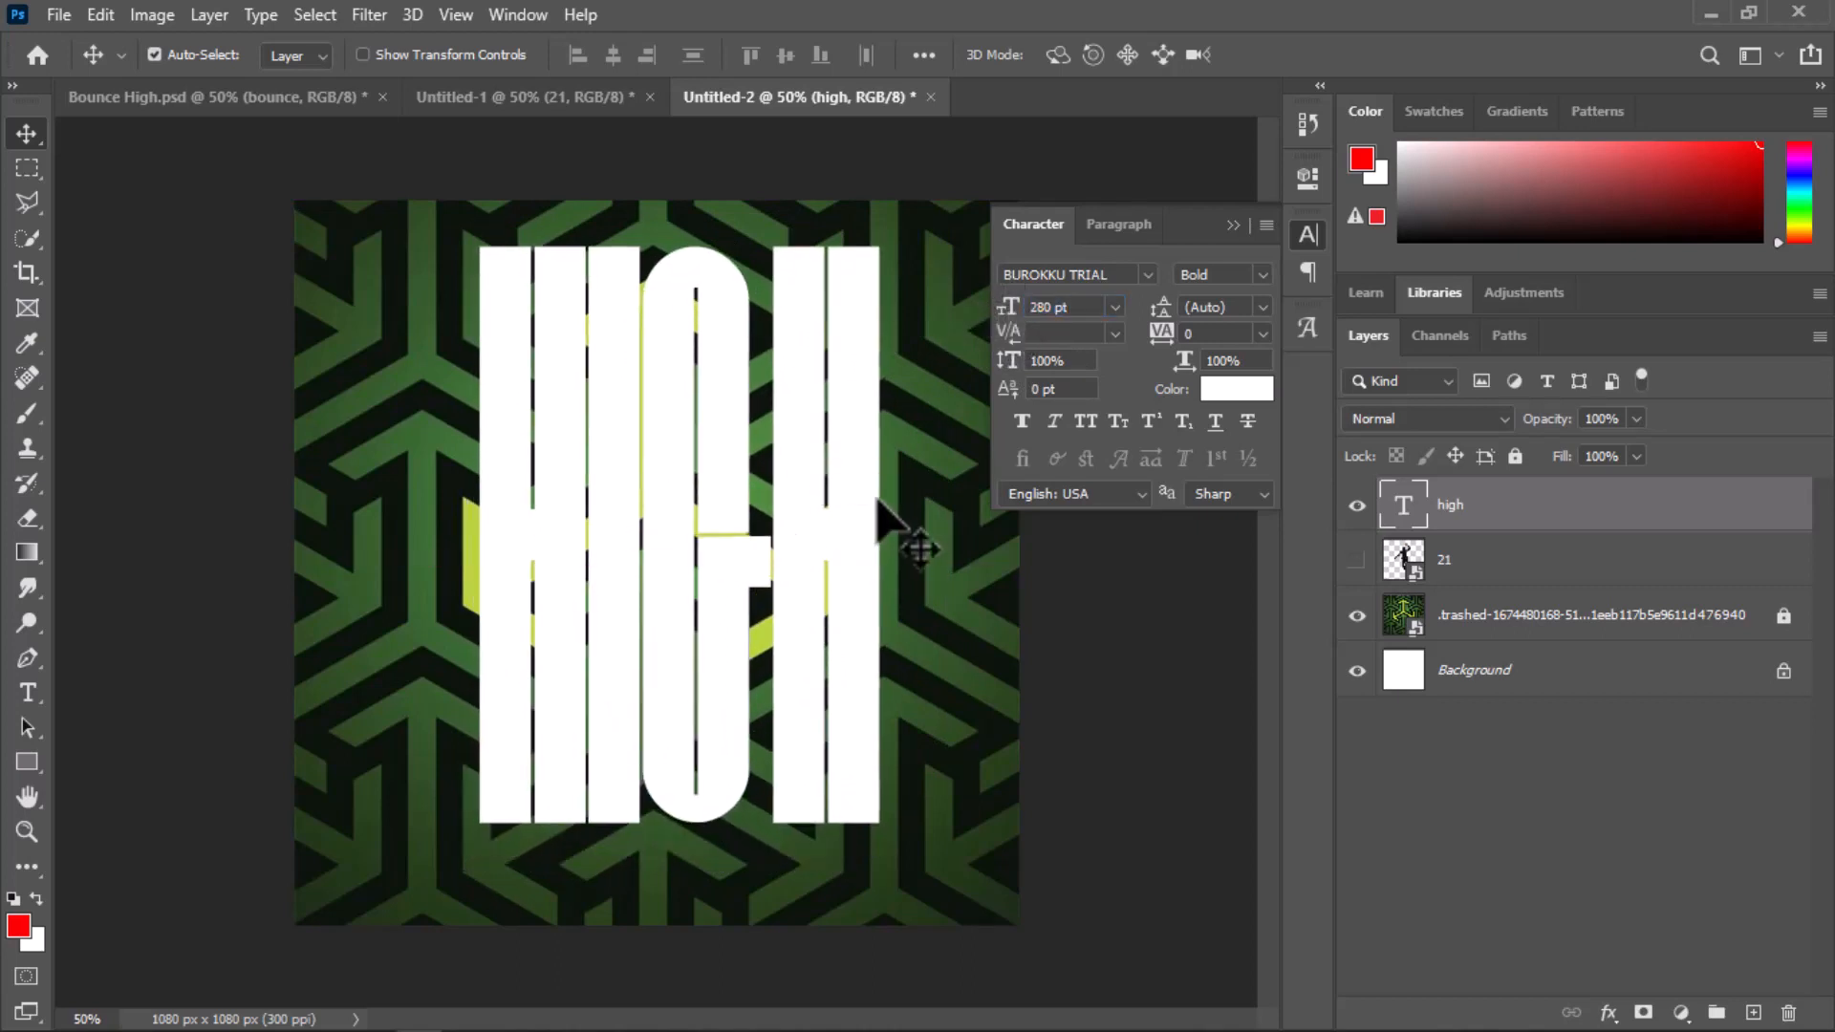
# Compare the lettering with the Bounce High.psd reference and set the HIGH text size to 278 pt
pyautogui.click(168, 120)
pyautogui.click(174, 99)
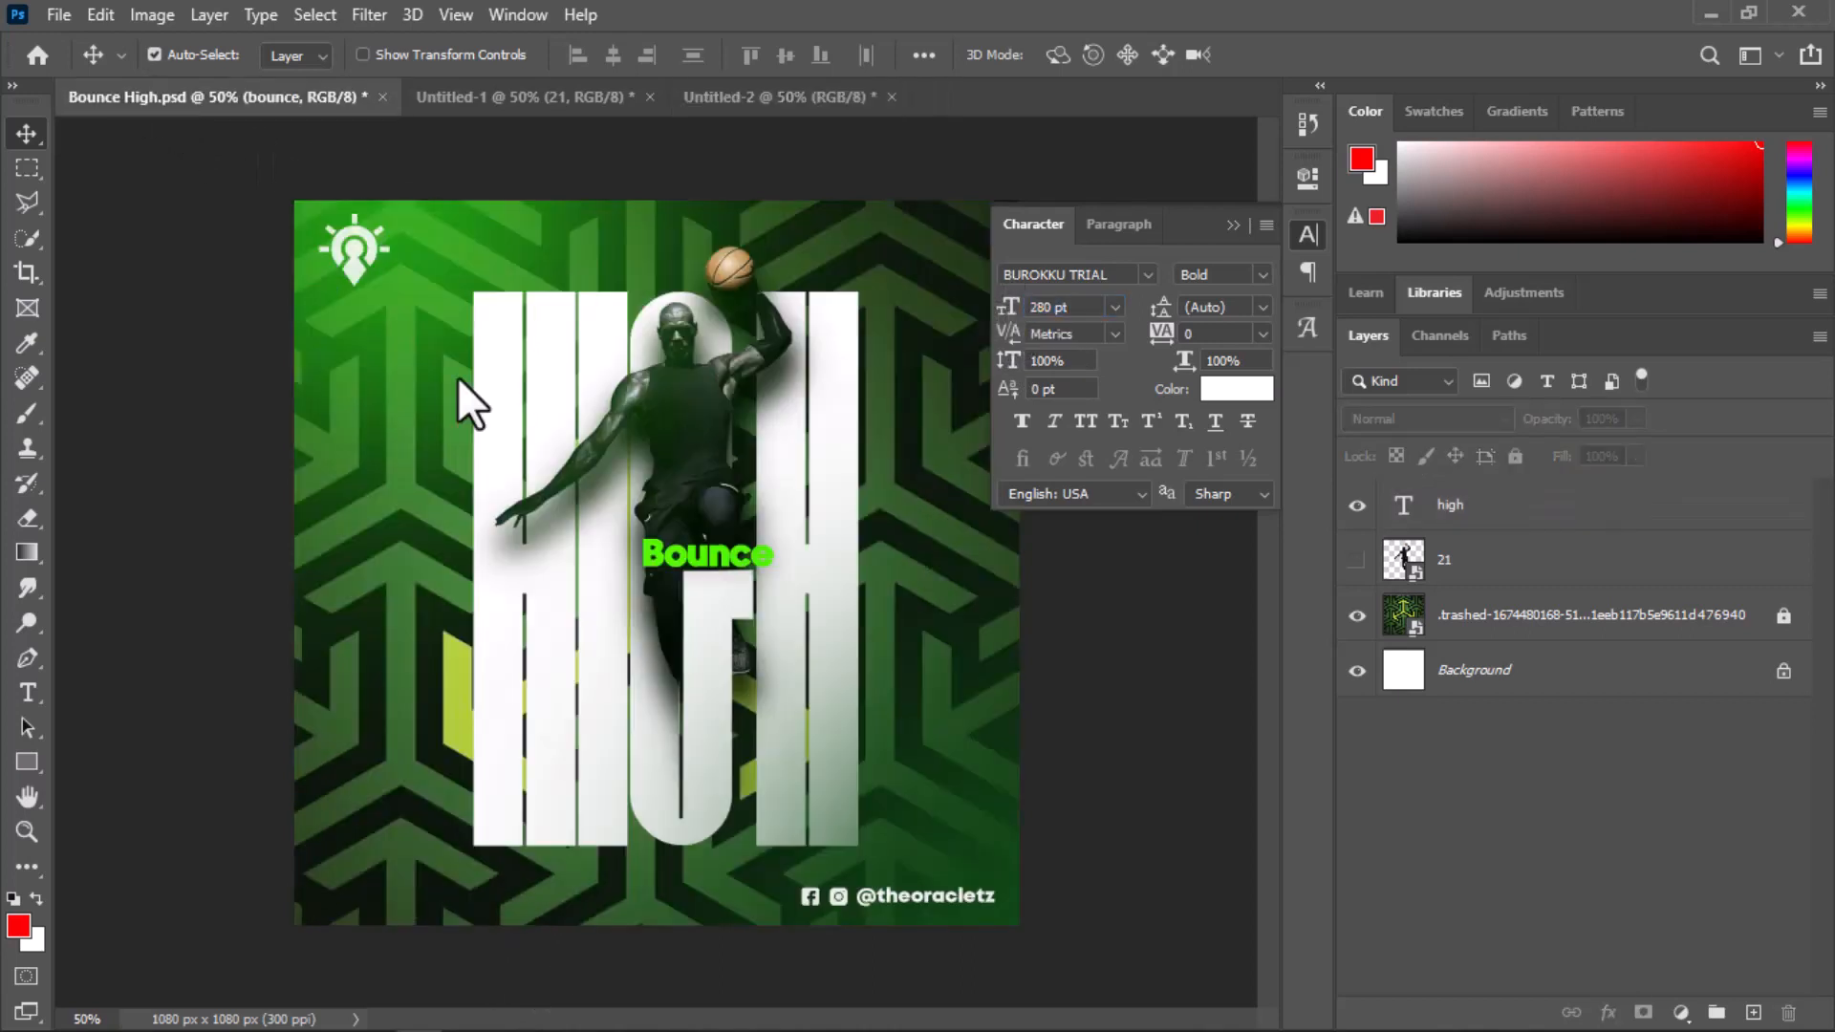
pyautogui.click(769, 98)
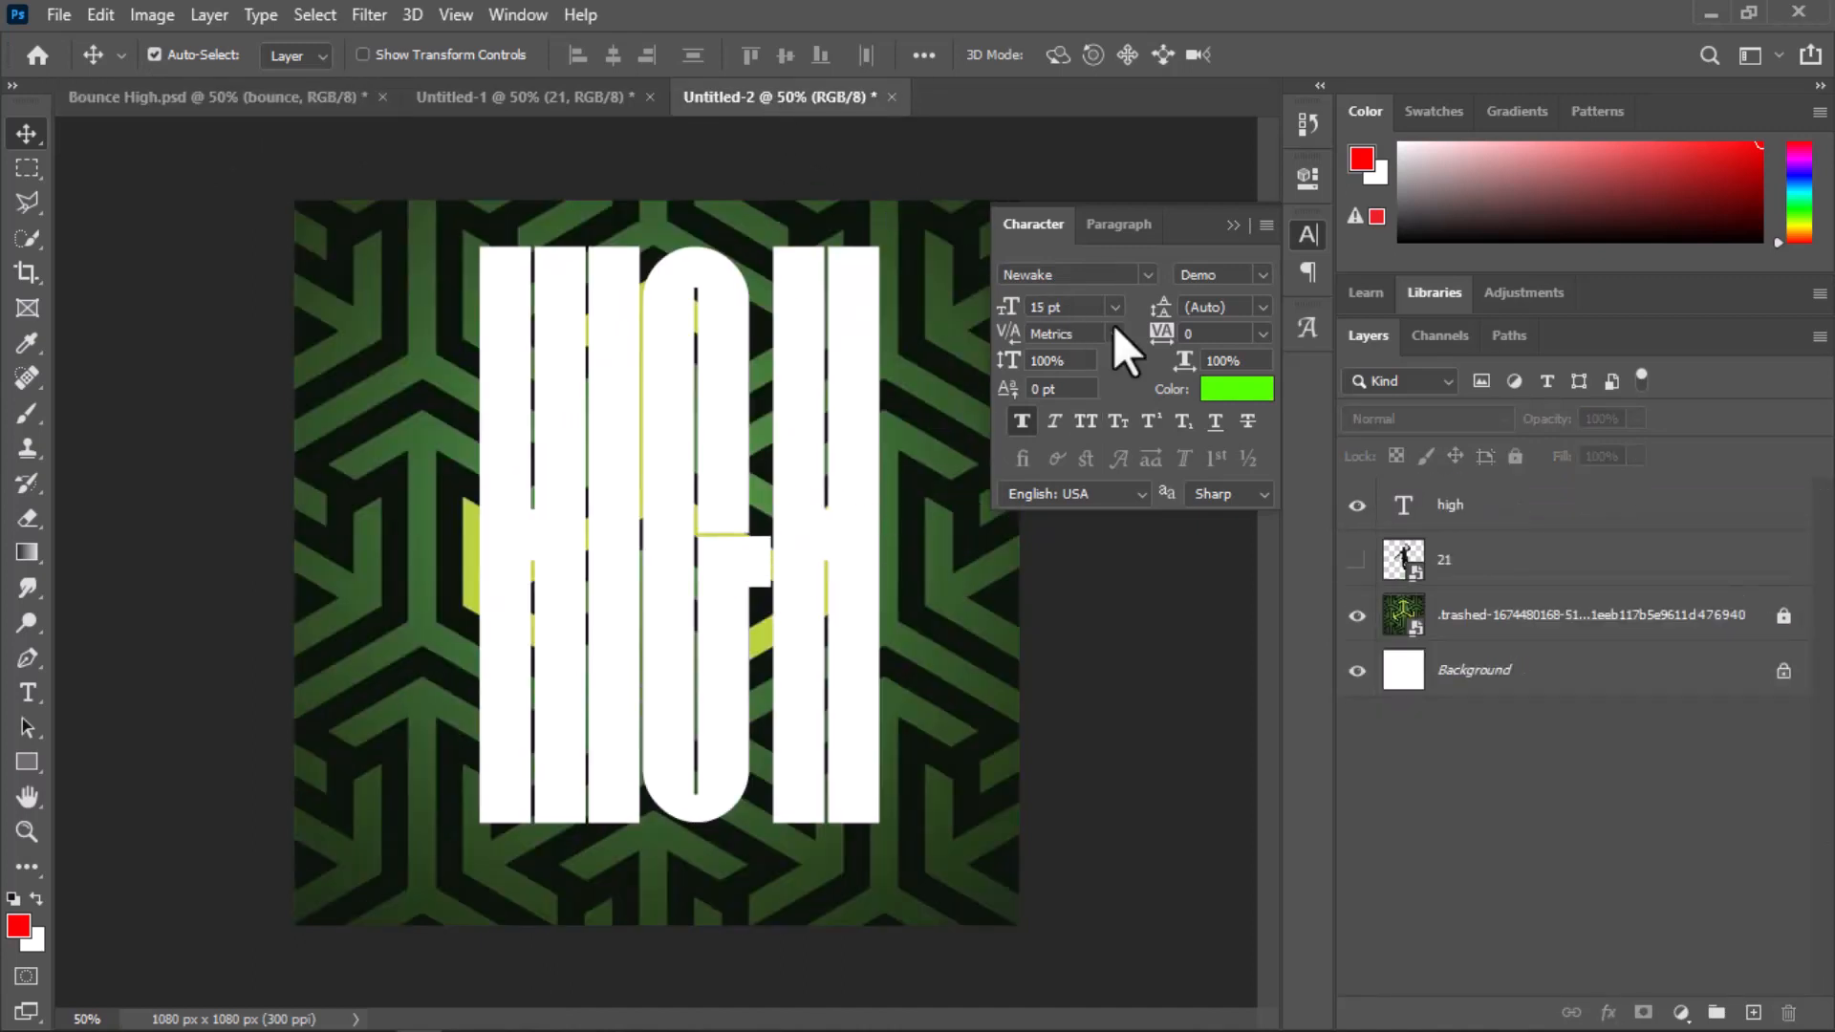
pyautogui.click(819, 578)
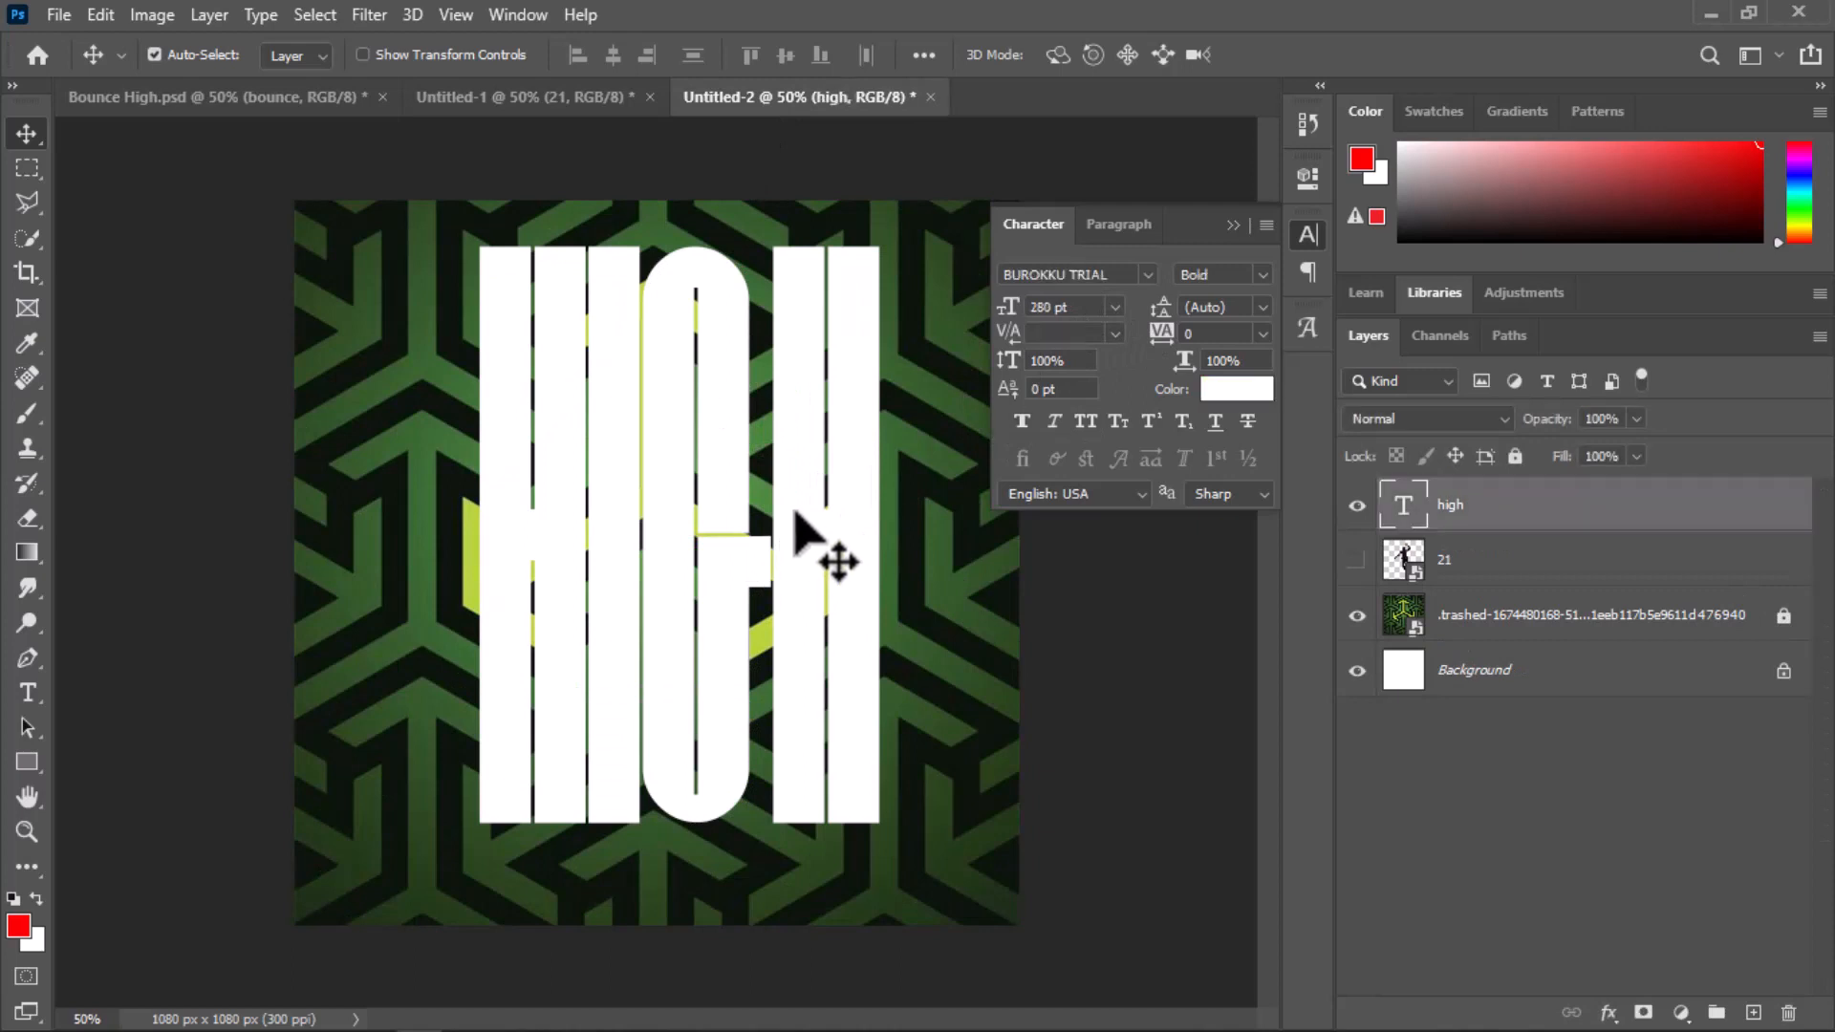
pyautogui.click(1089, 308)
pyautogui.press('Up')
pyautogui.press('Up')
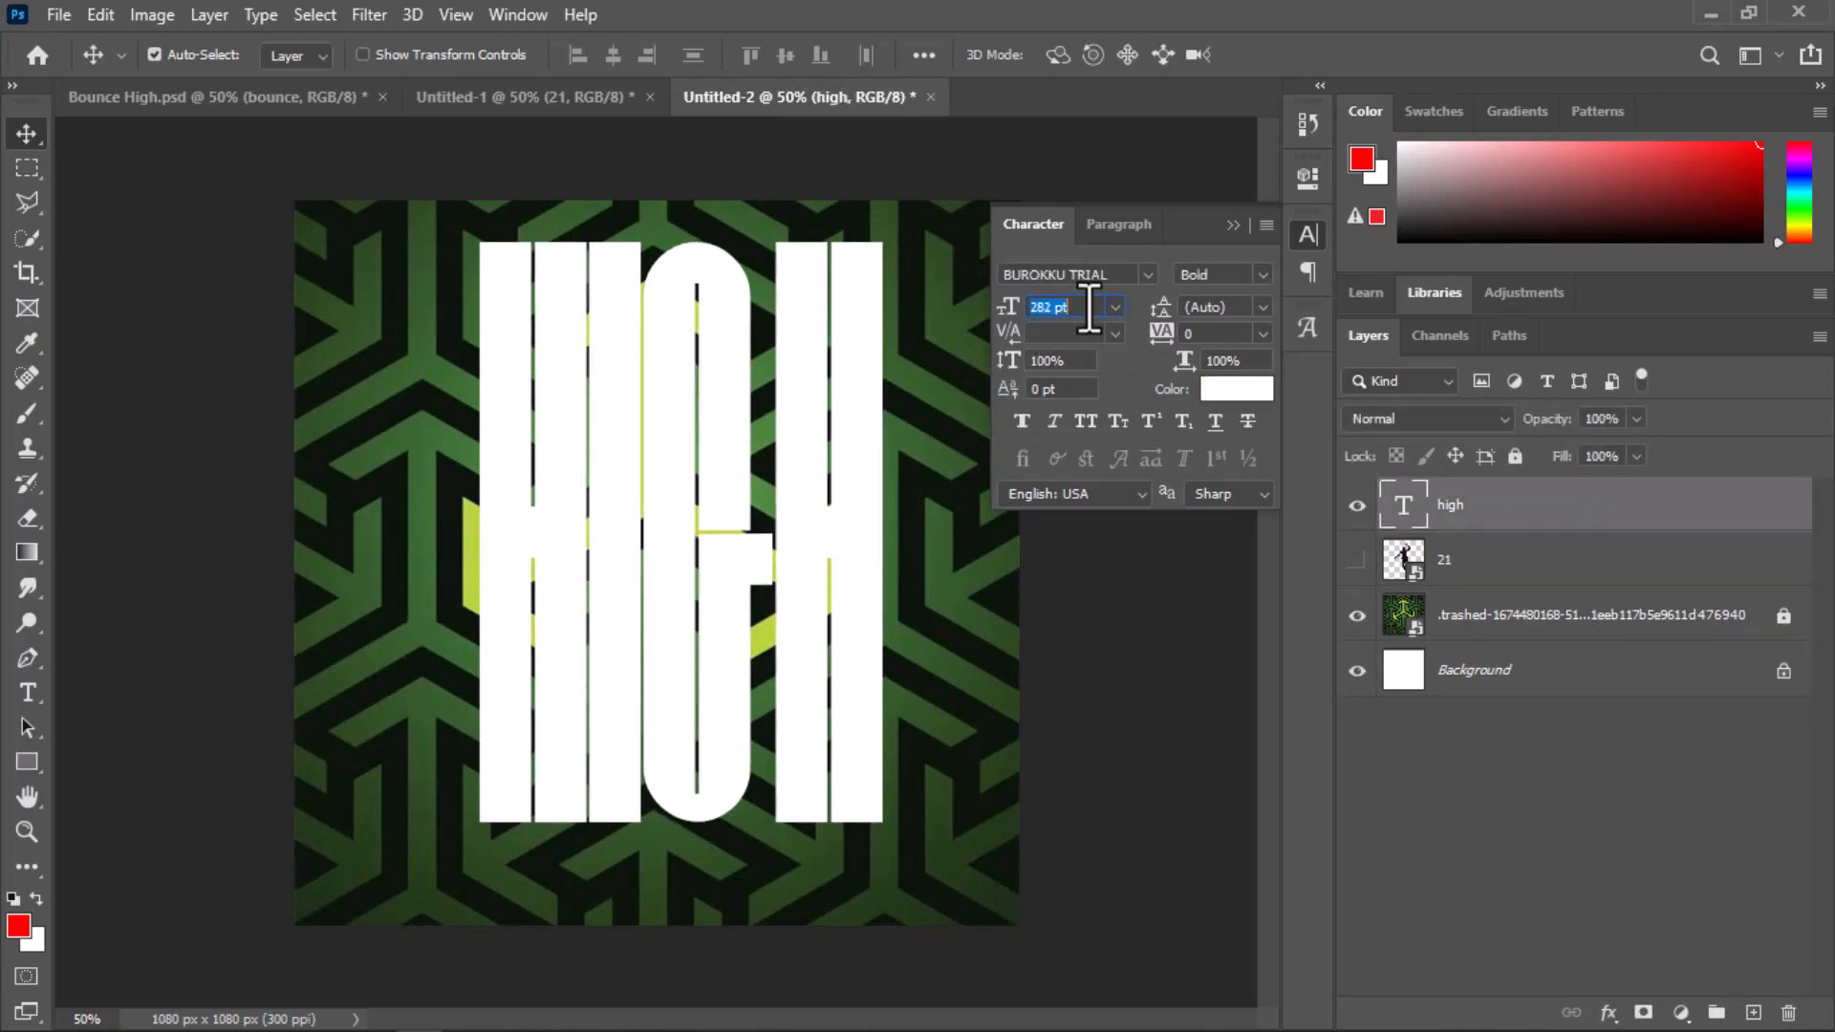
pyautogui.press('Down')
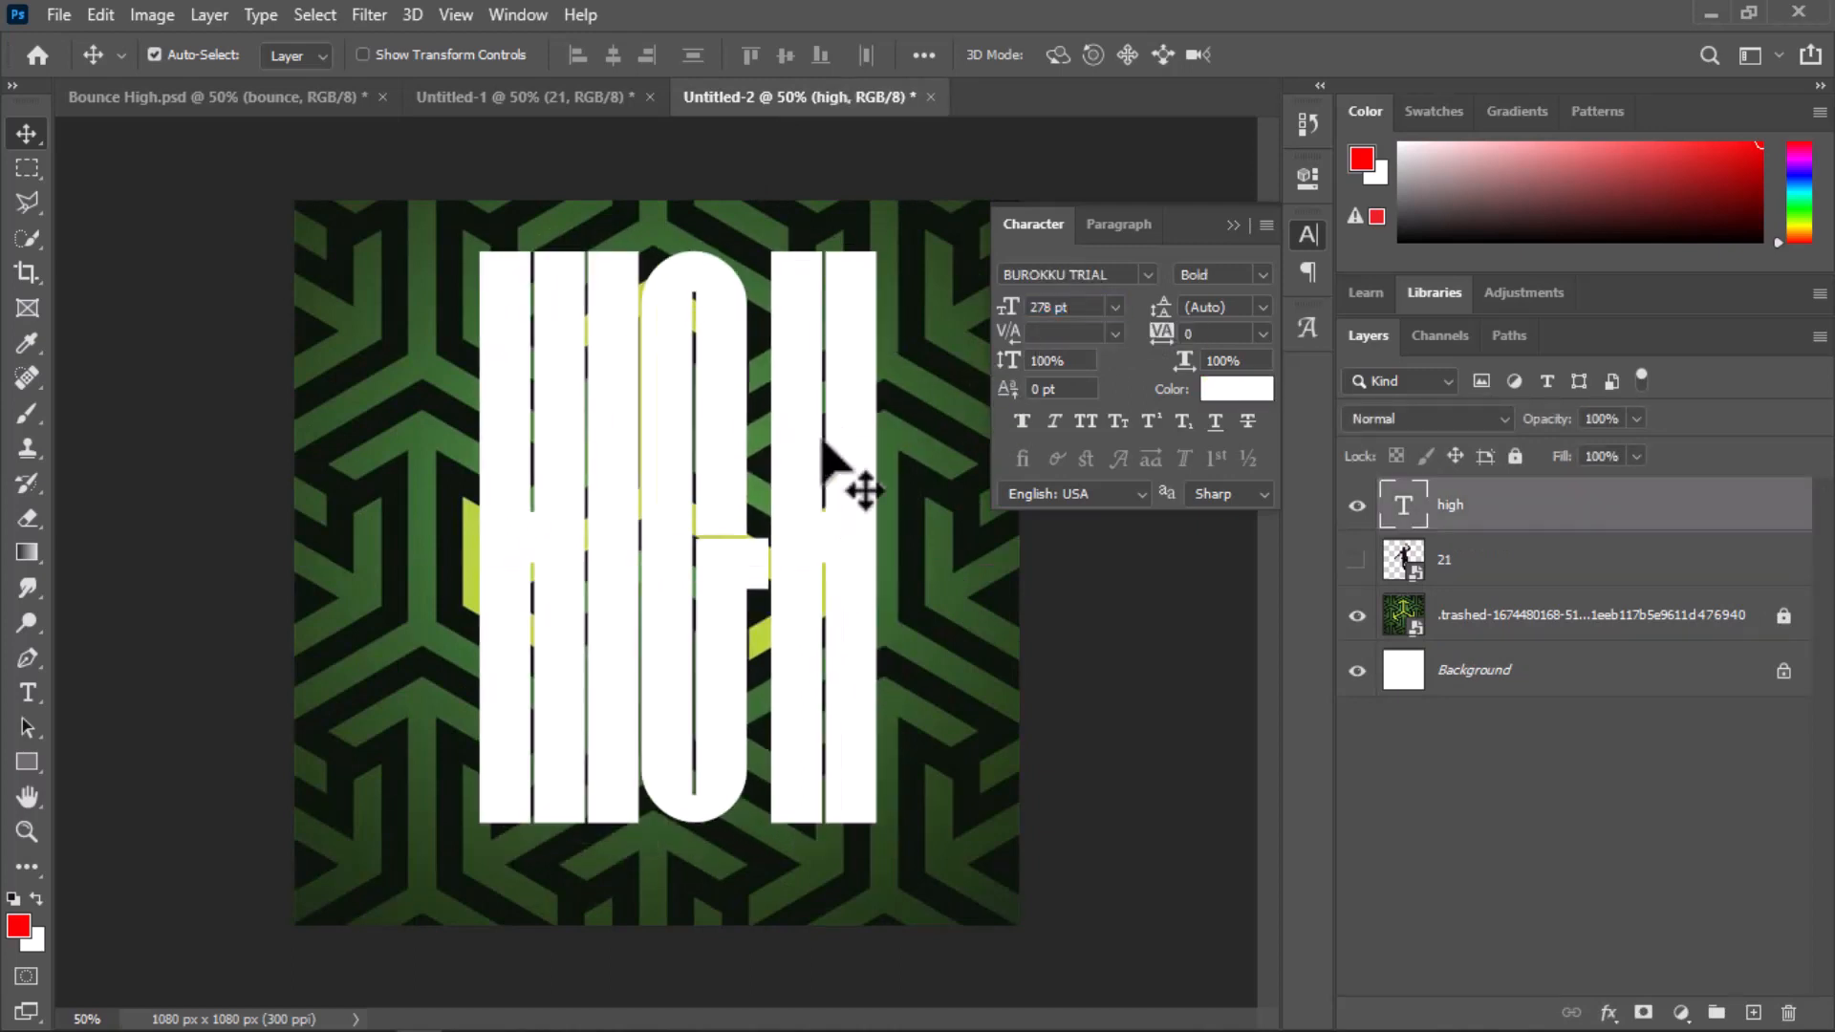
# Bring the player layer 21 above the HIGH text, make it visible and place it over the letter G
pyautogui.moveTo(1489, 547); pyautogui.dragTo(1460, 492)
pyautogui.click(1358, 561)
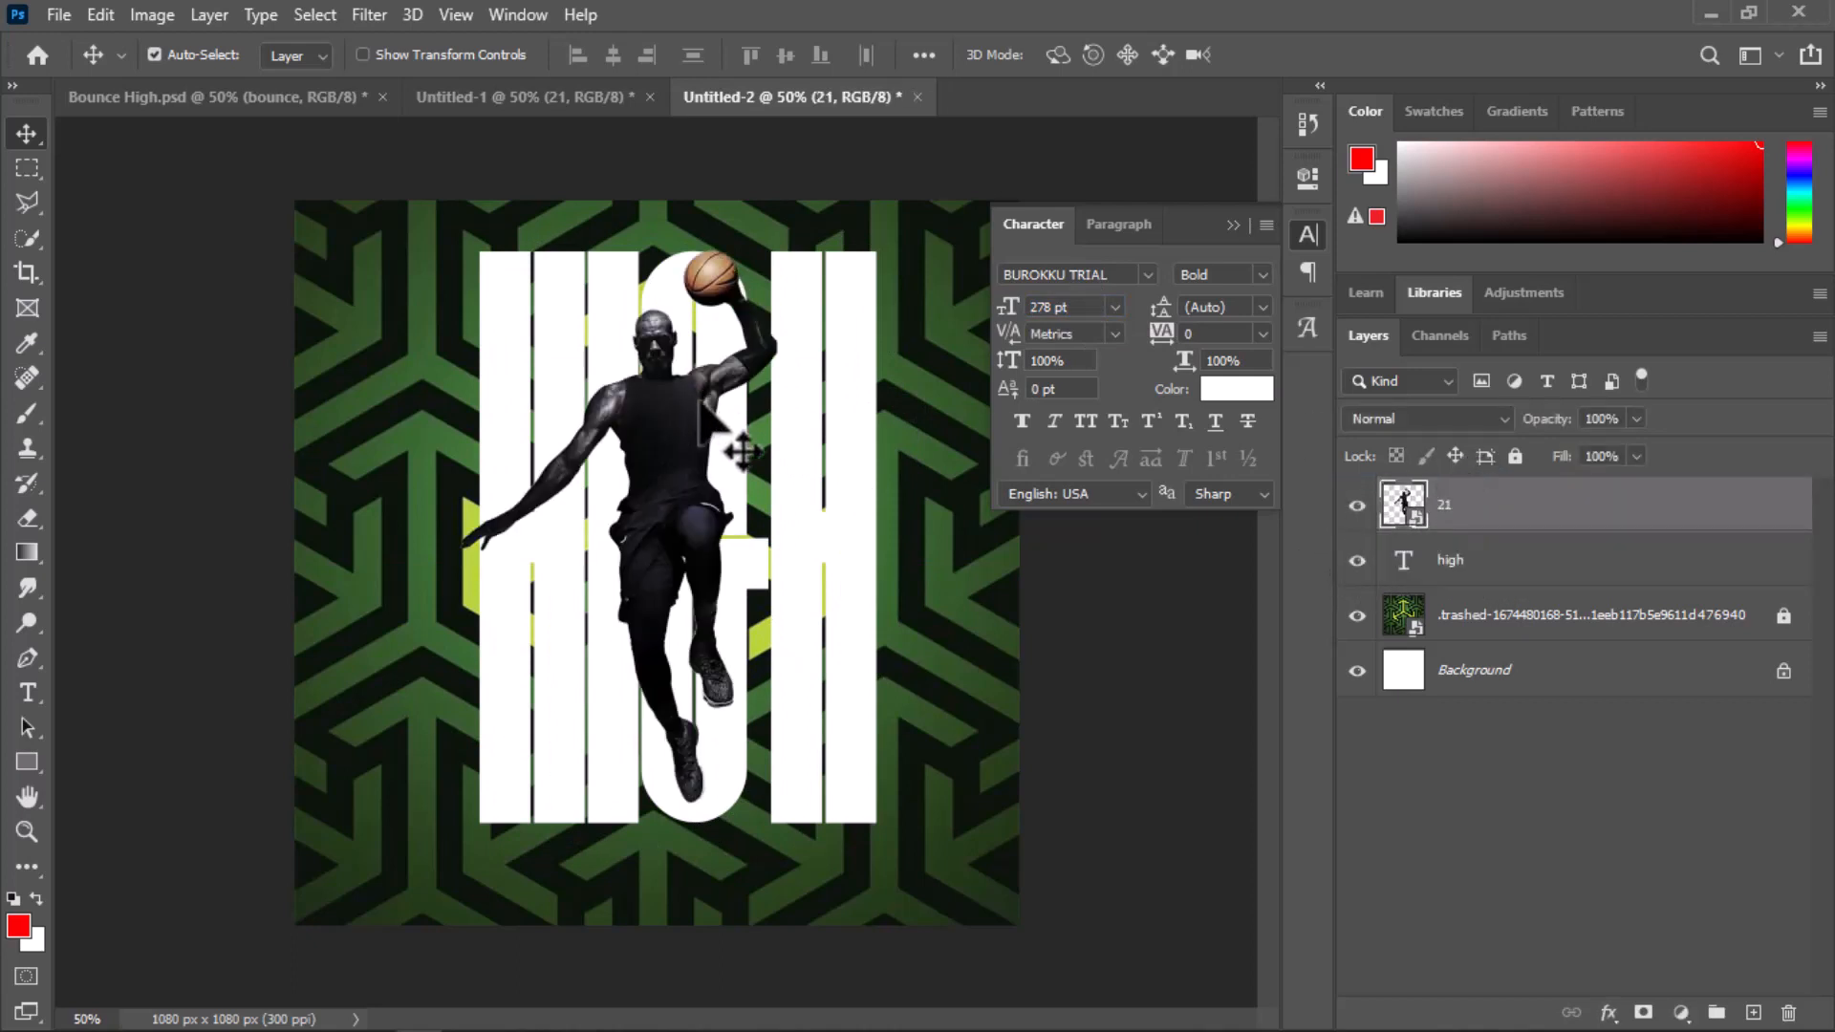
pyautogui.moveTo(673, 456); pyautogui.dragTo(711, 447)
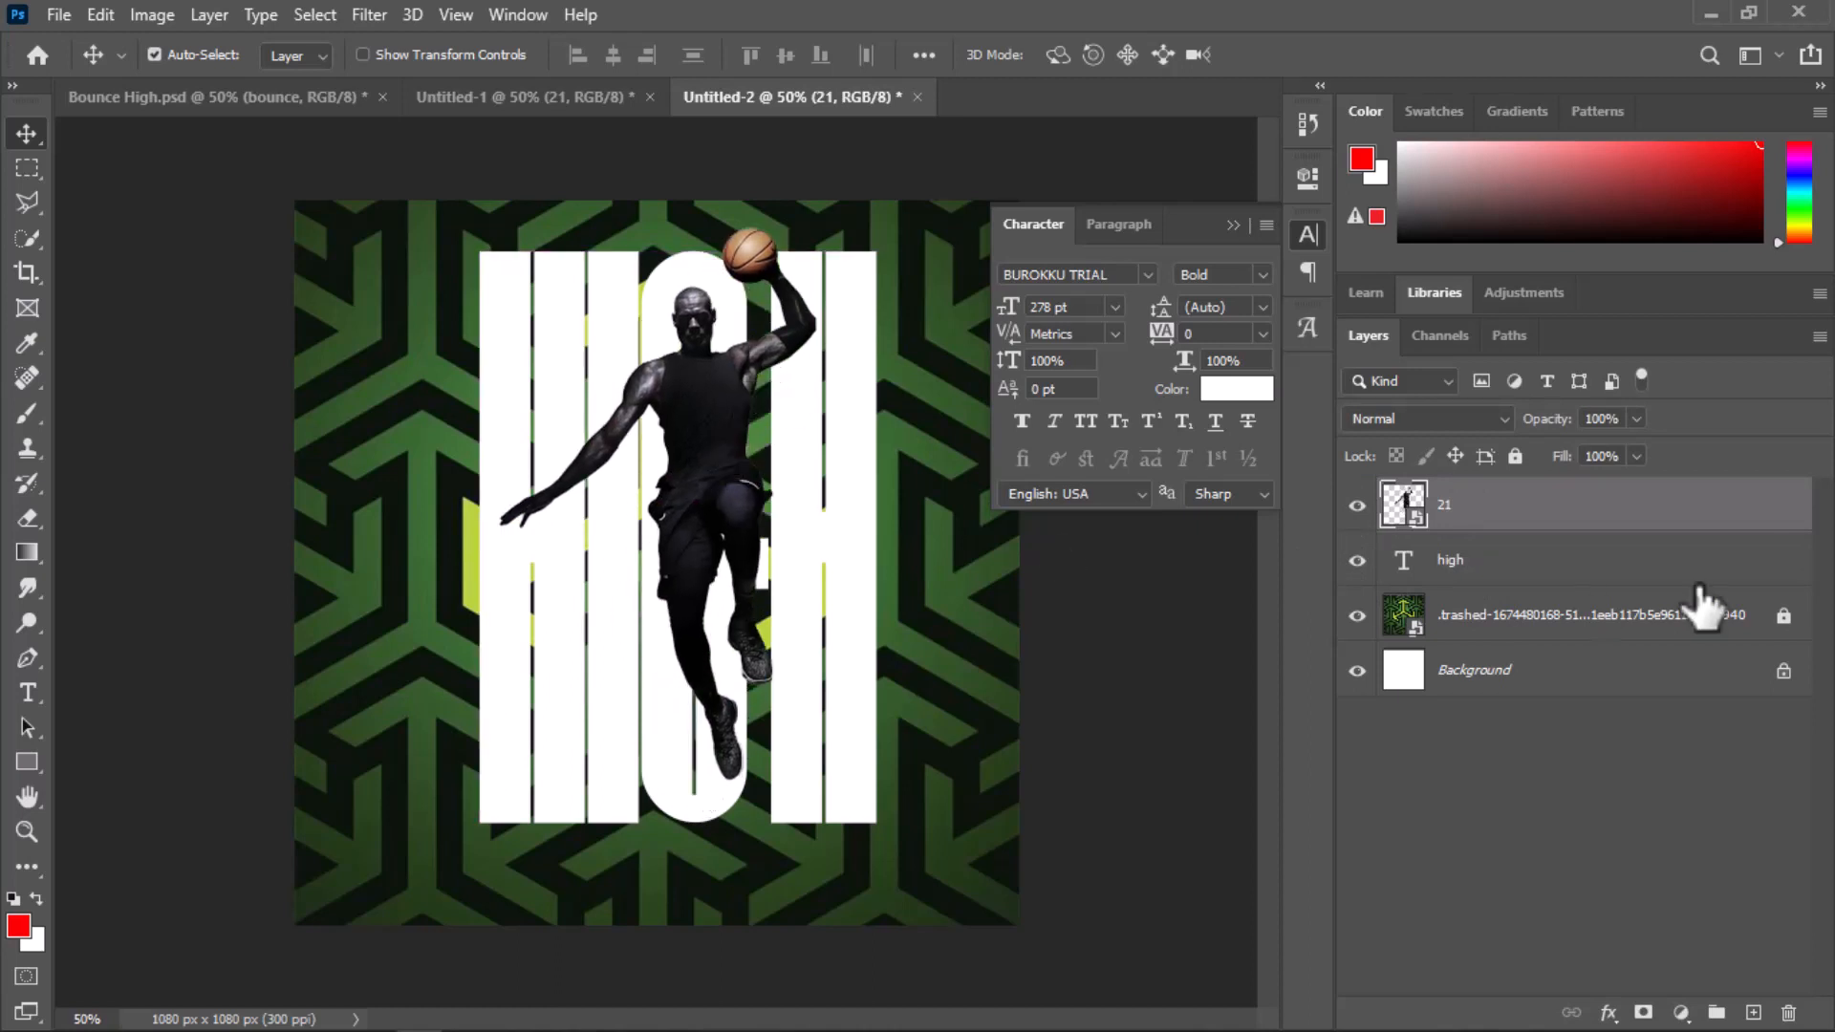
# Lower the player layer's opacity to 52% and align the cutout with the Bounce High.psd reference, placing the ball just above the lettering
pyautogui.moveTo(1632, 421); pyautogui.dragTo(1574, 451)
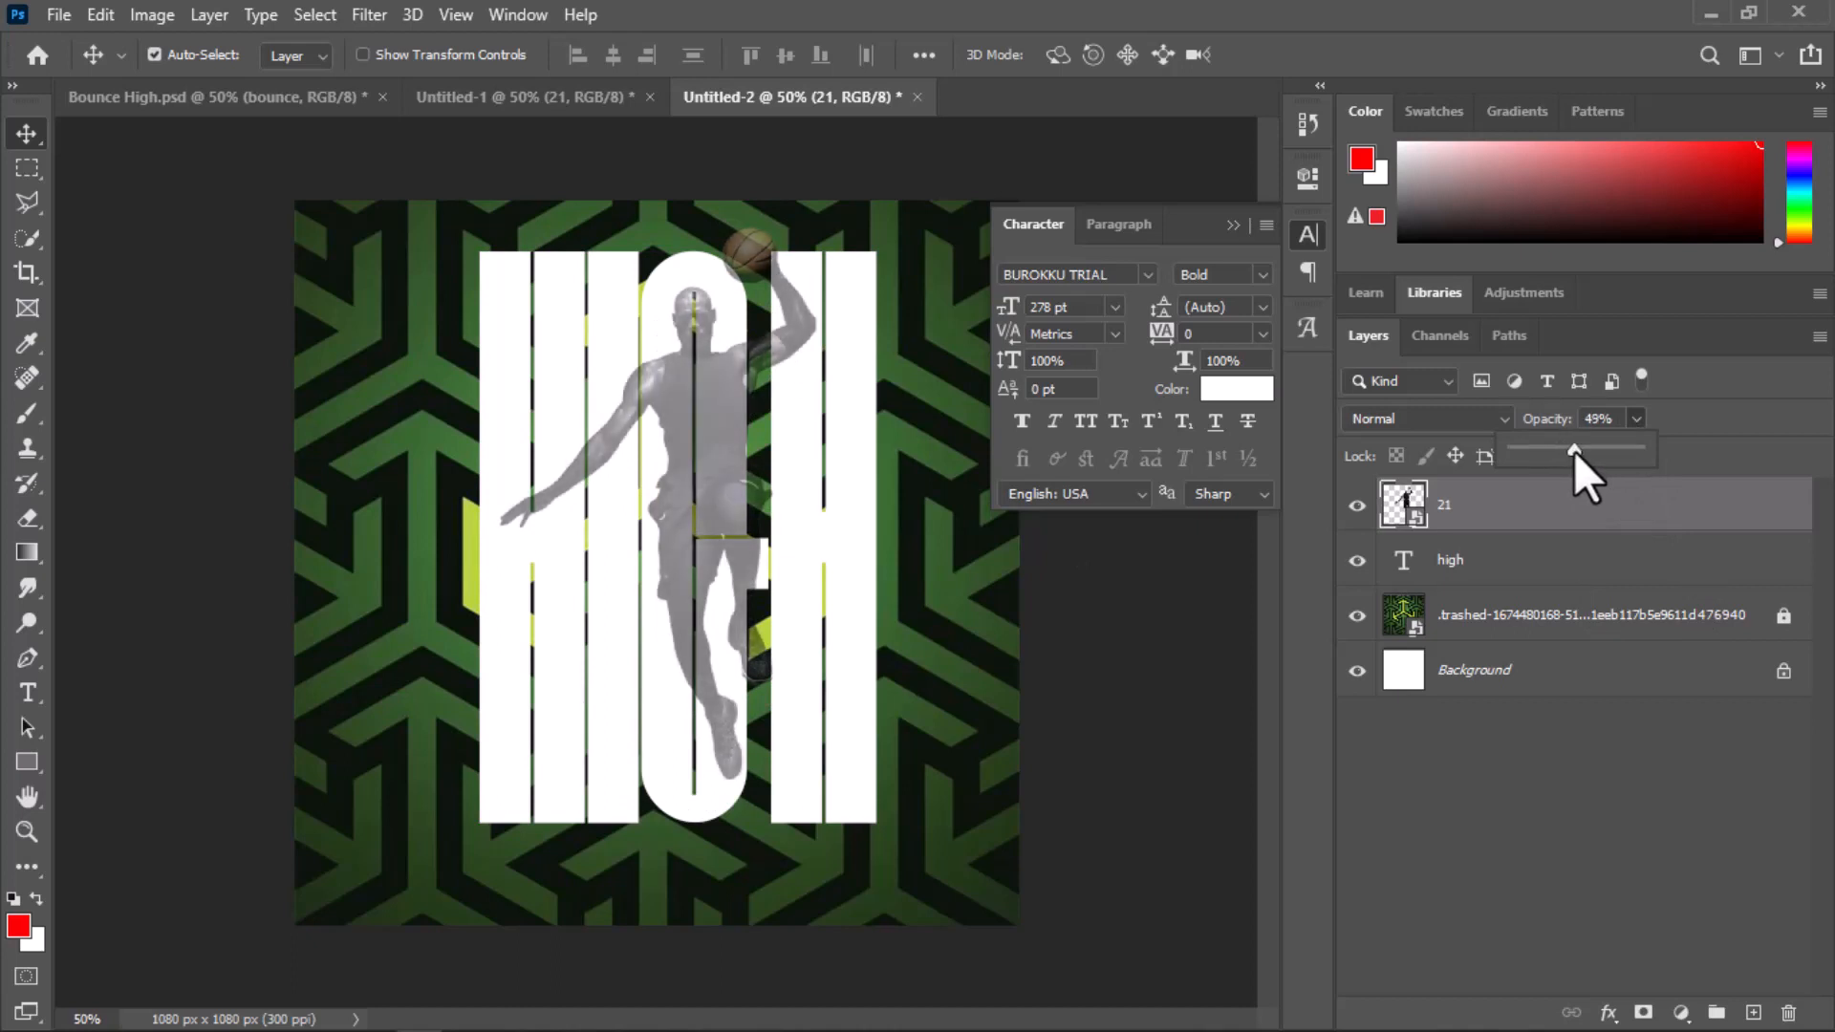
pyautogui.moveTo(706, 403); pyautogui.dragTo(660, 420)
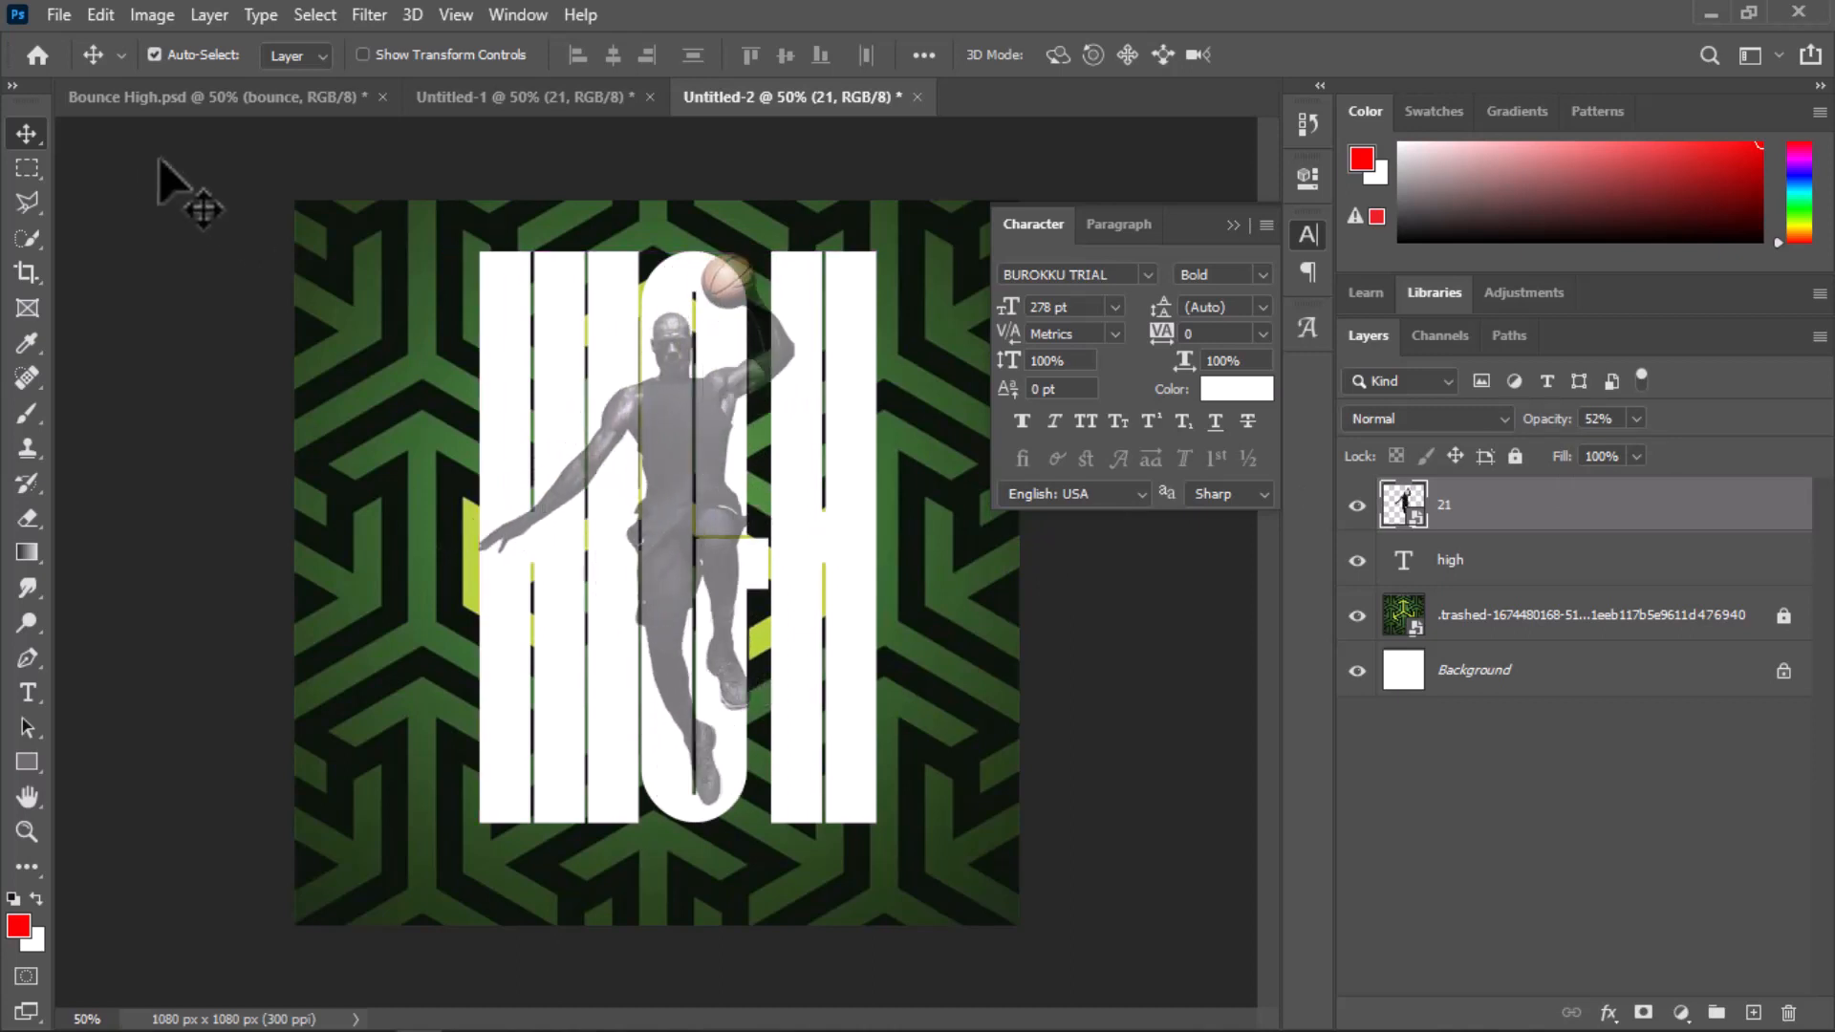
pyautogui.click(160, 96)
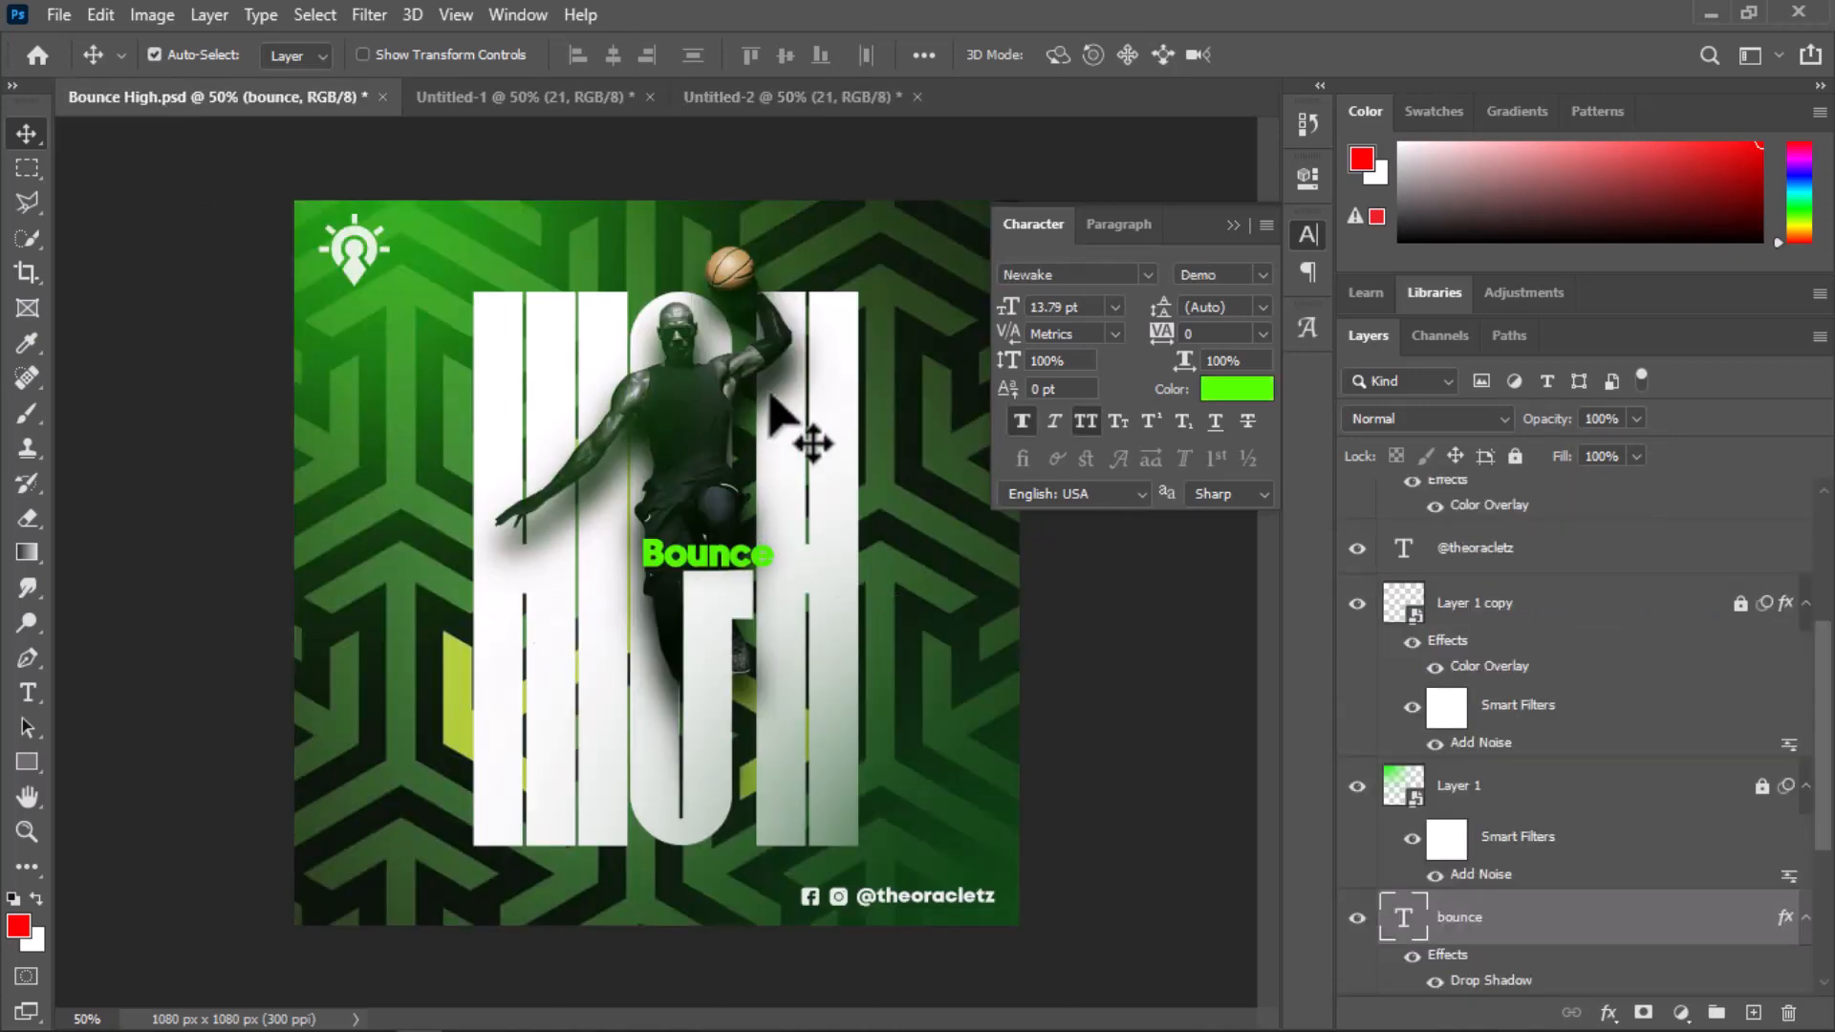
pyautogui.click(766, 100)
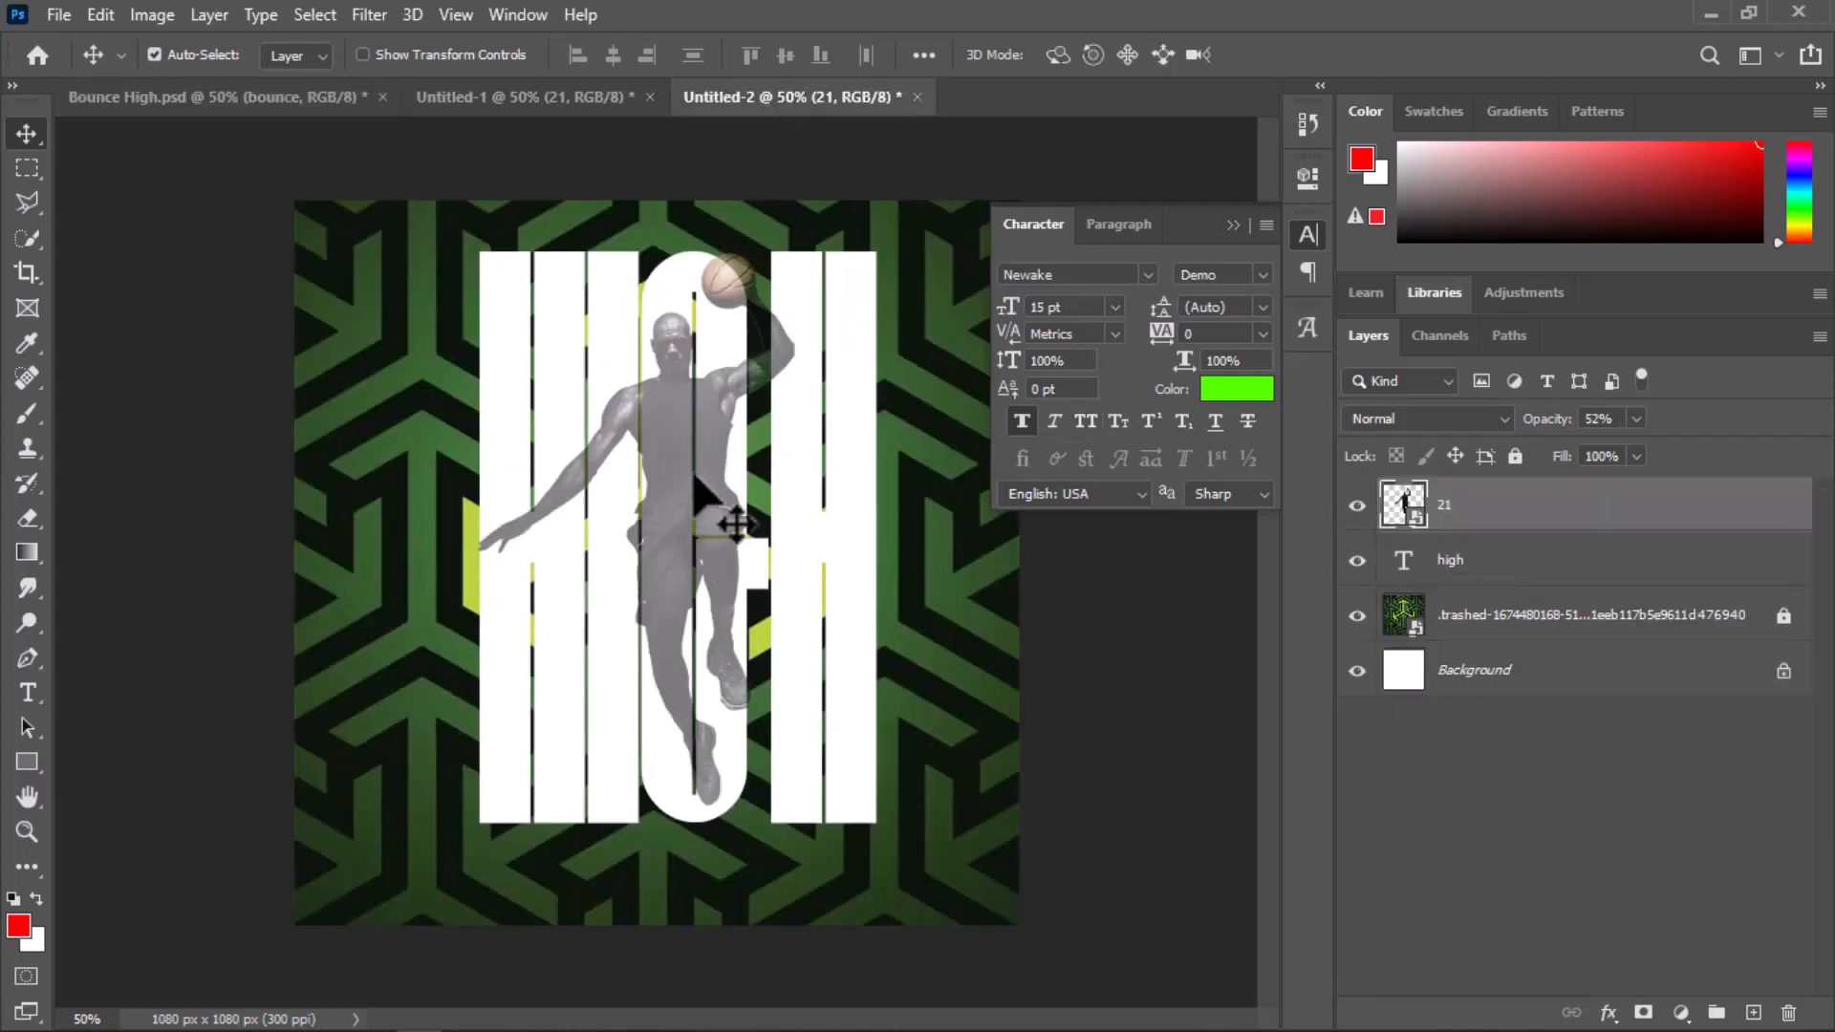
pyautogui.moveTo(729, 524); pyautogui.dragTo(712, 286)
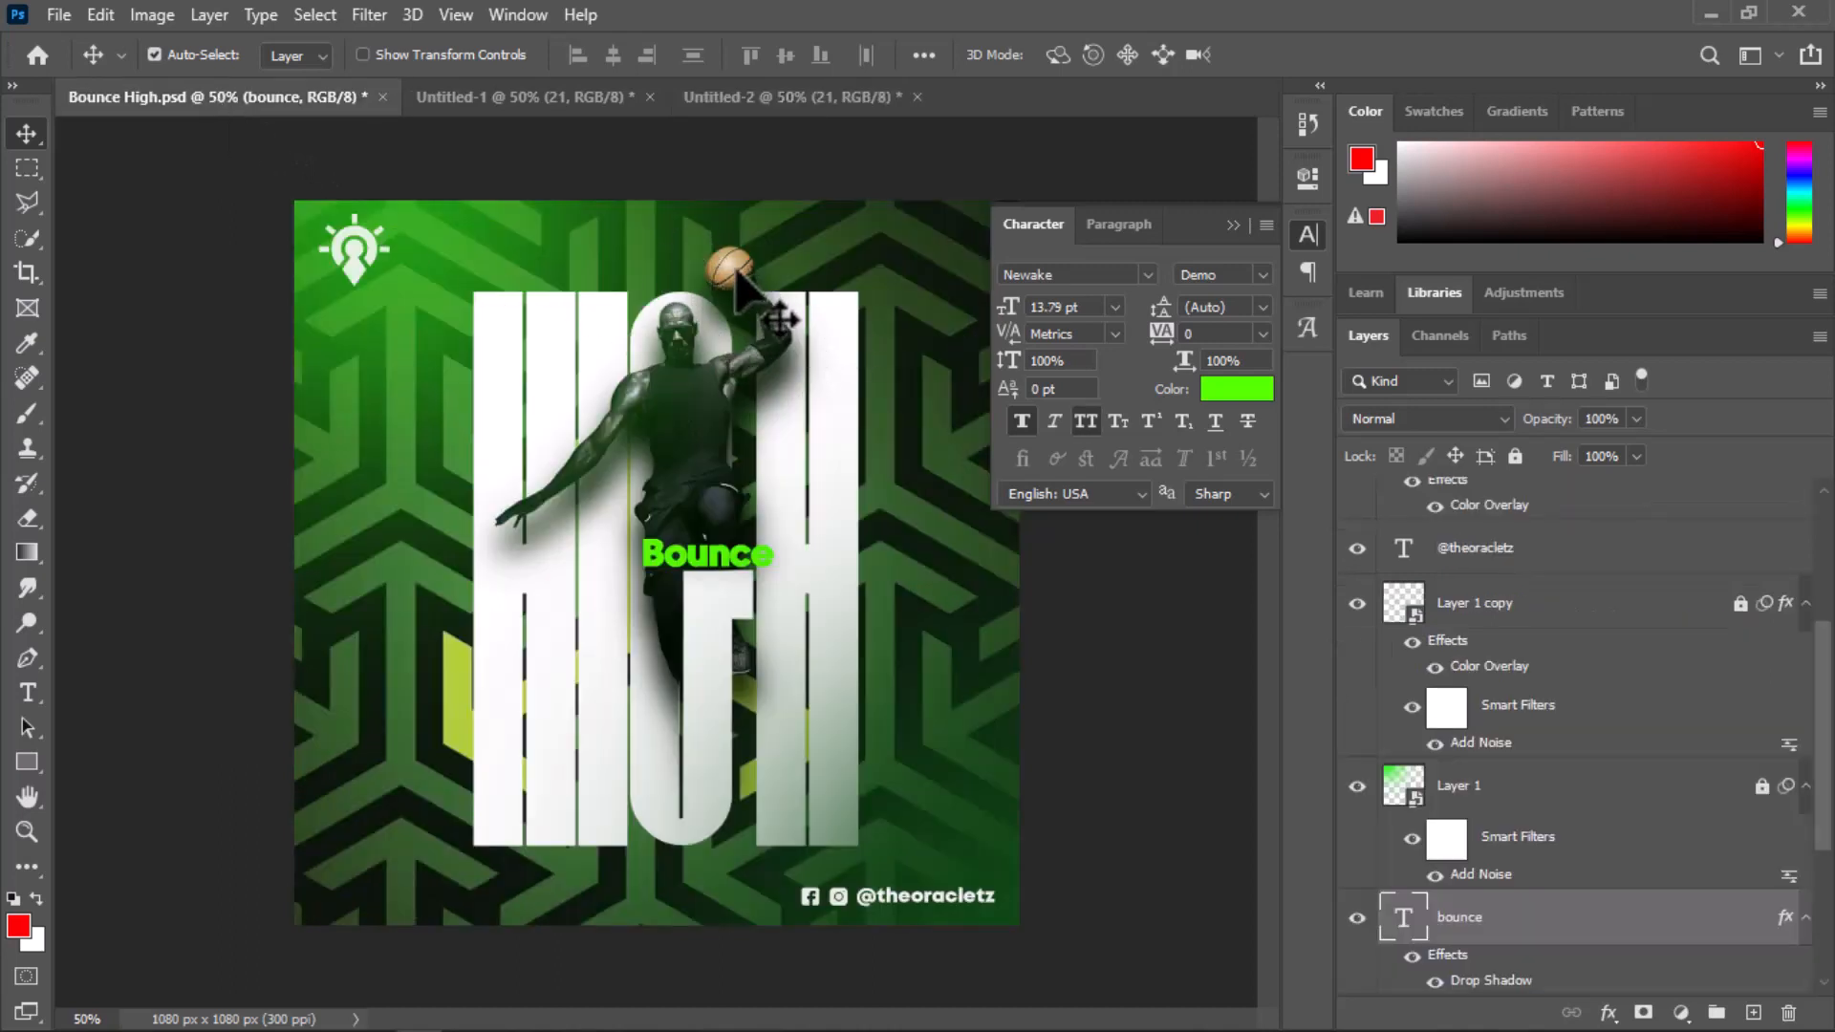
pyautogui.click(803, 101)
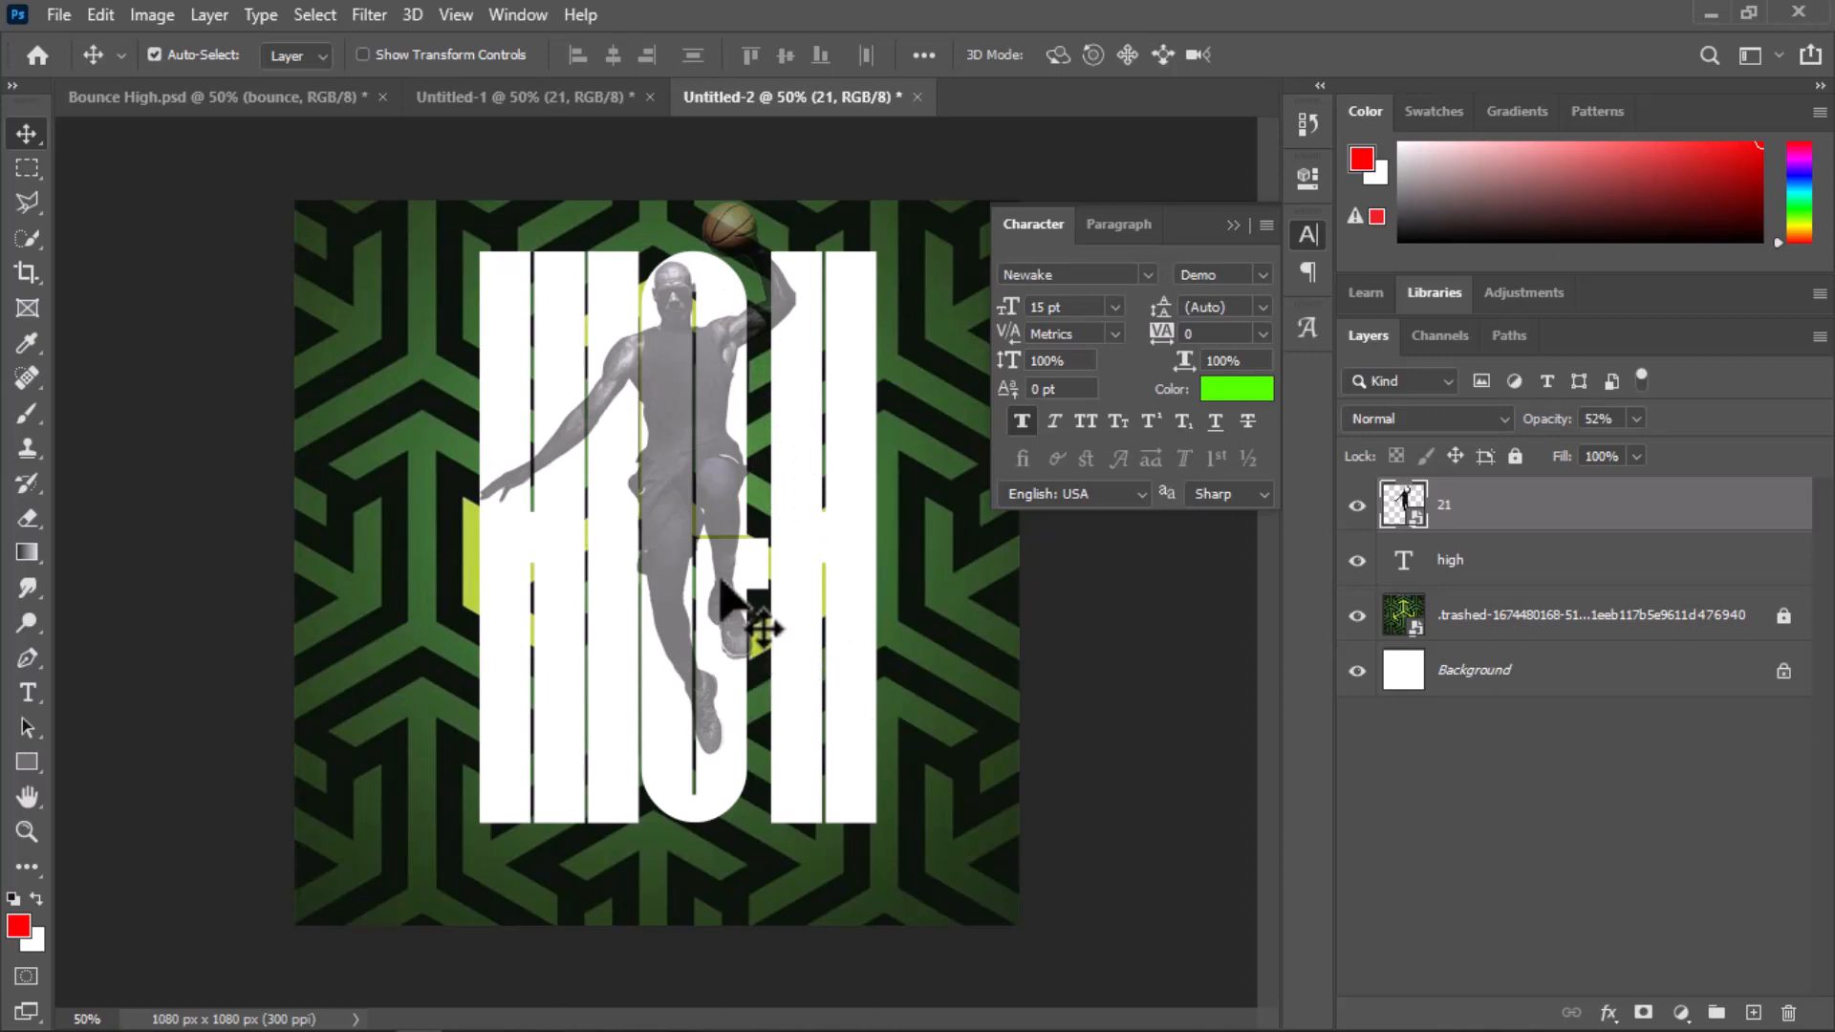
pyautogui.click(243, 96)
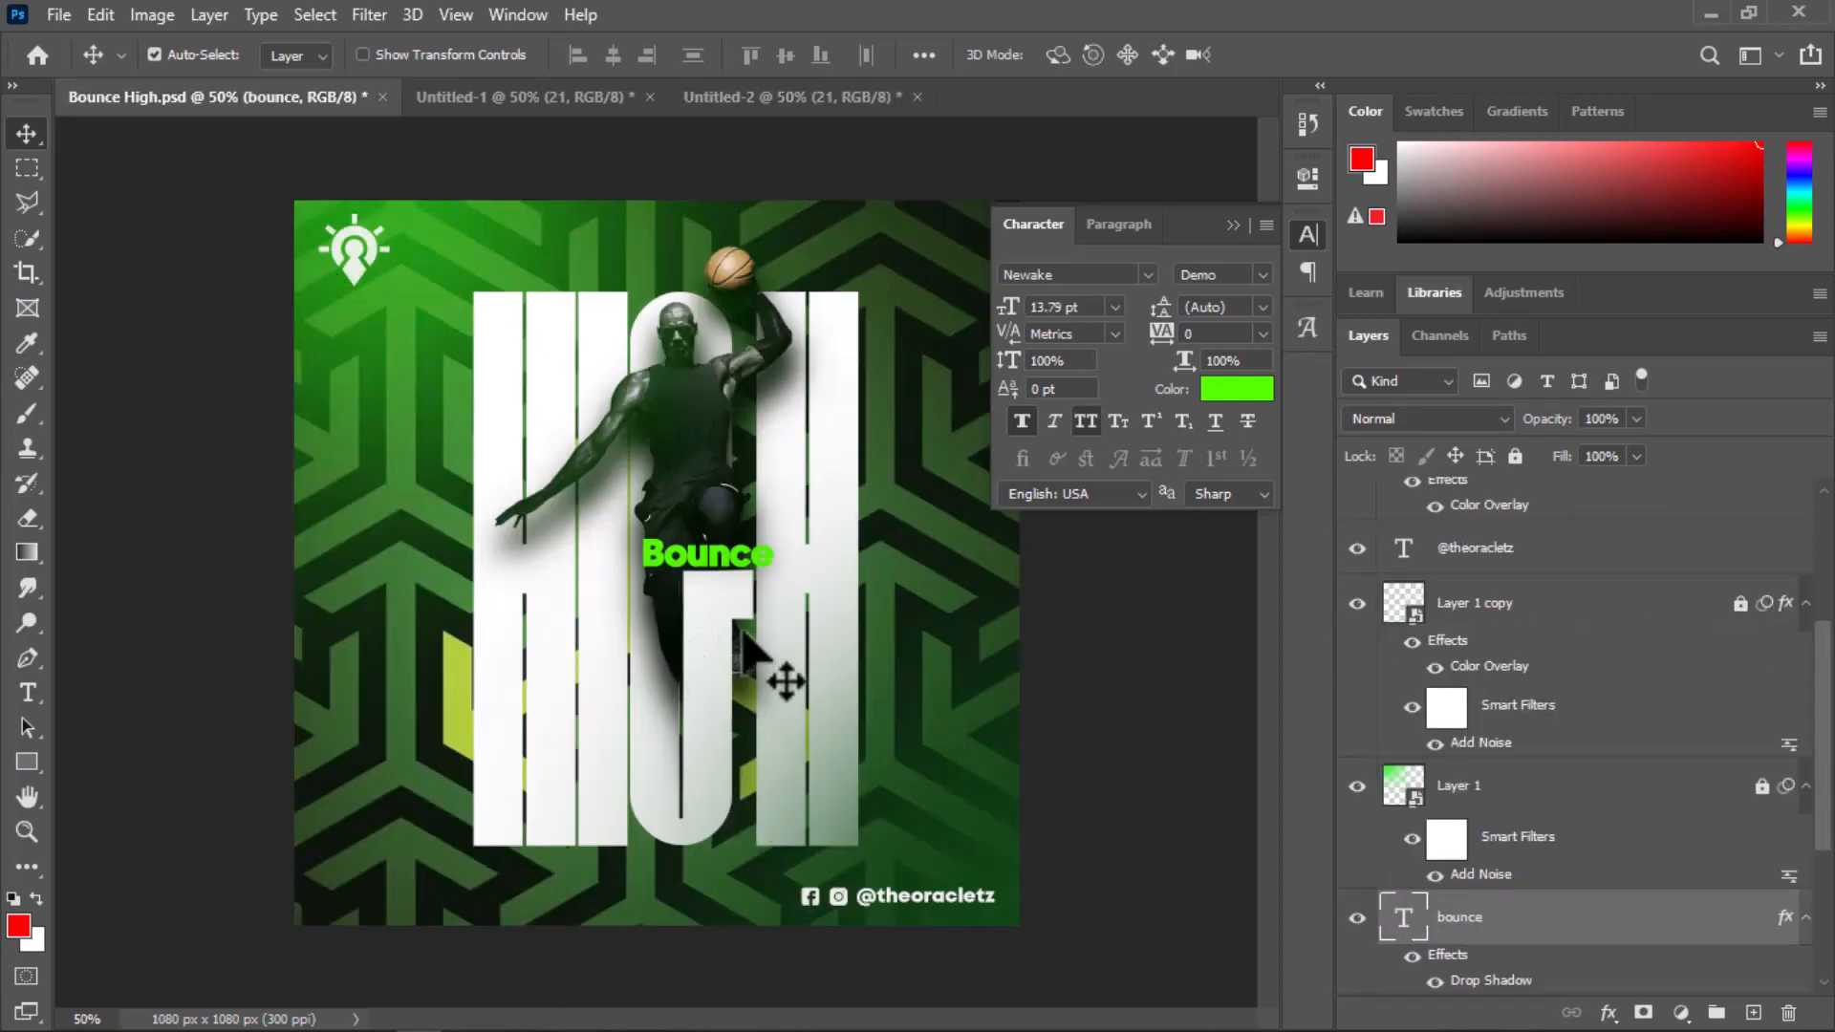
pyautogui.click(746, 99)
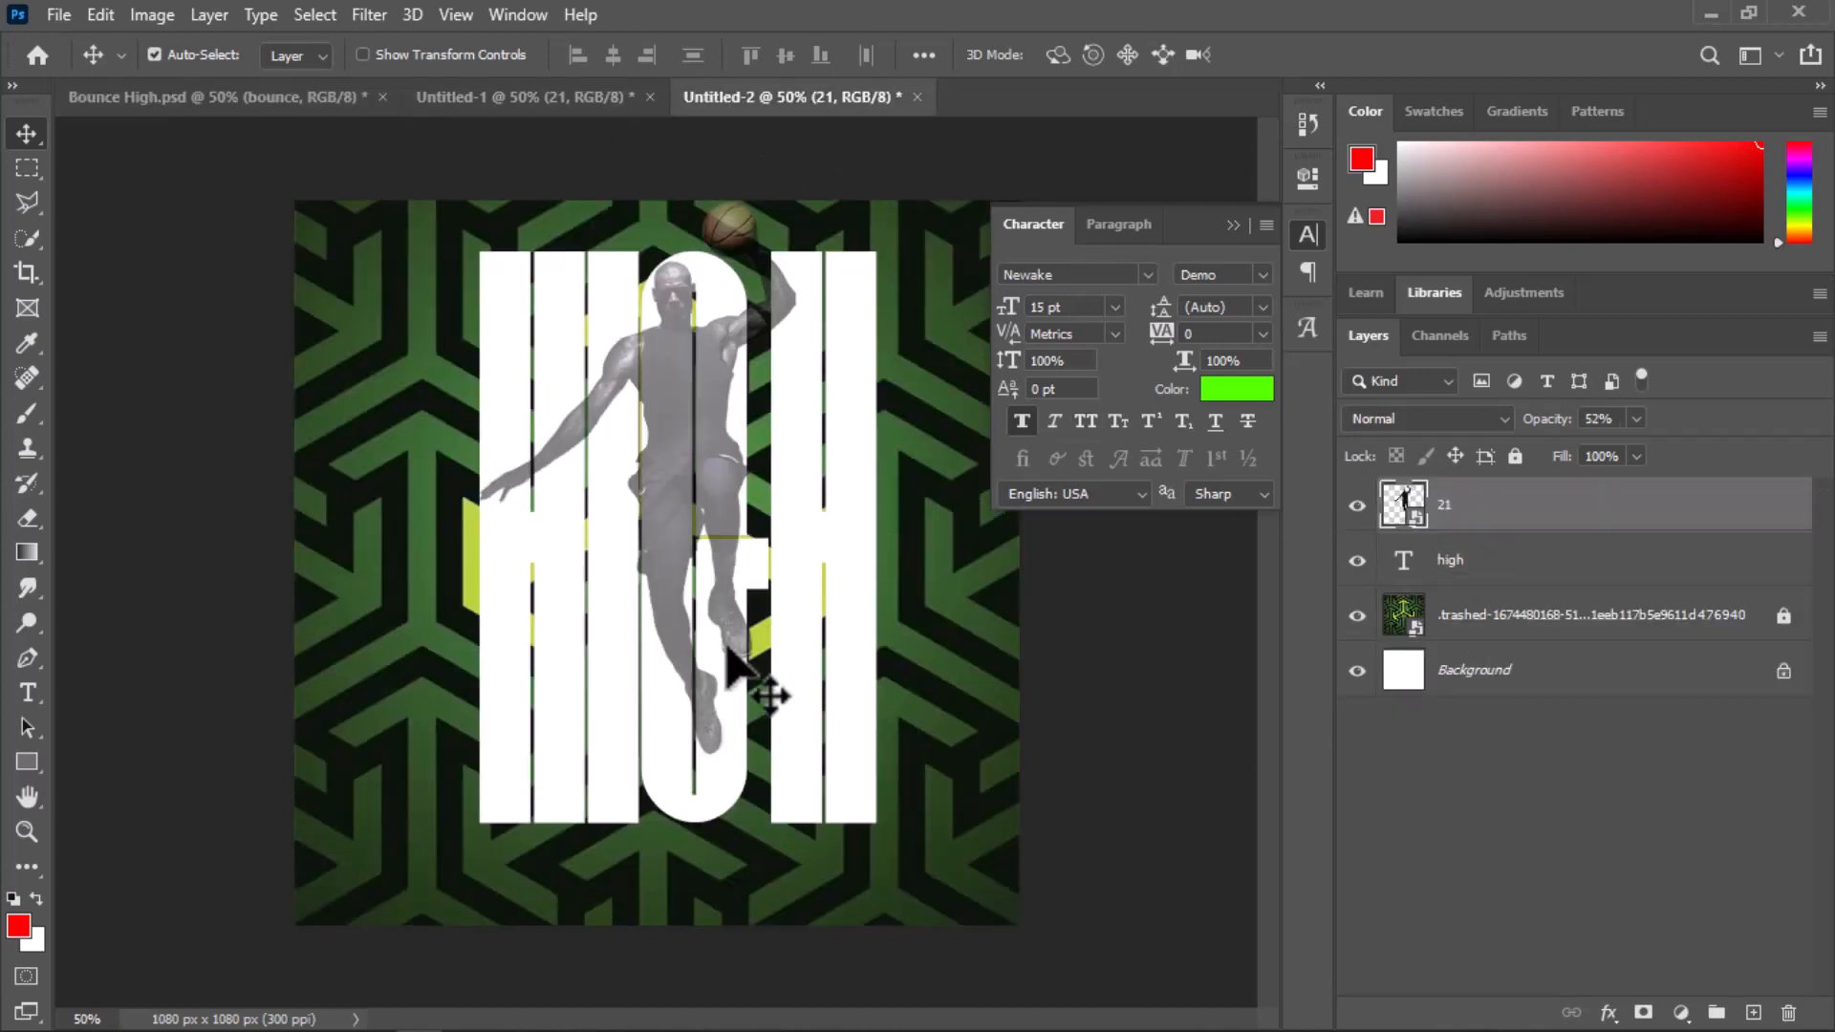
# Load the HIGH letter shapes as a selection and add it as a layer mask to the player layer
pyautogui.moveTo(1411, 565); pyautogui.dragTo(1402, 562)
pyautogui.keyDown('ctrl'); pyautogui.click(1402, 562); pyautogui.keyUp('ctrl')
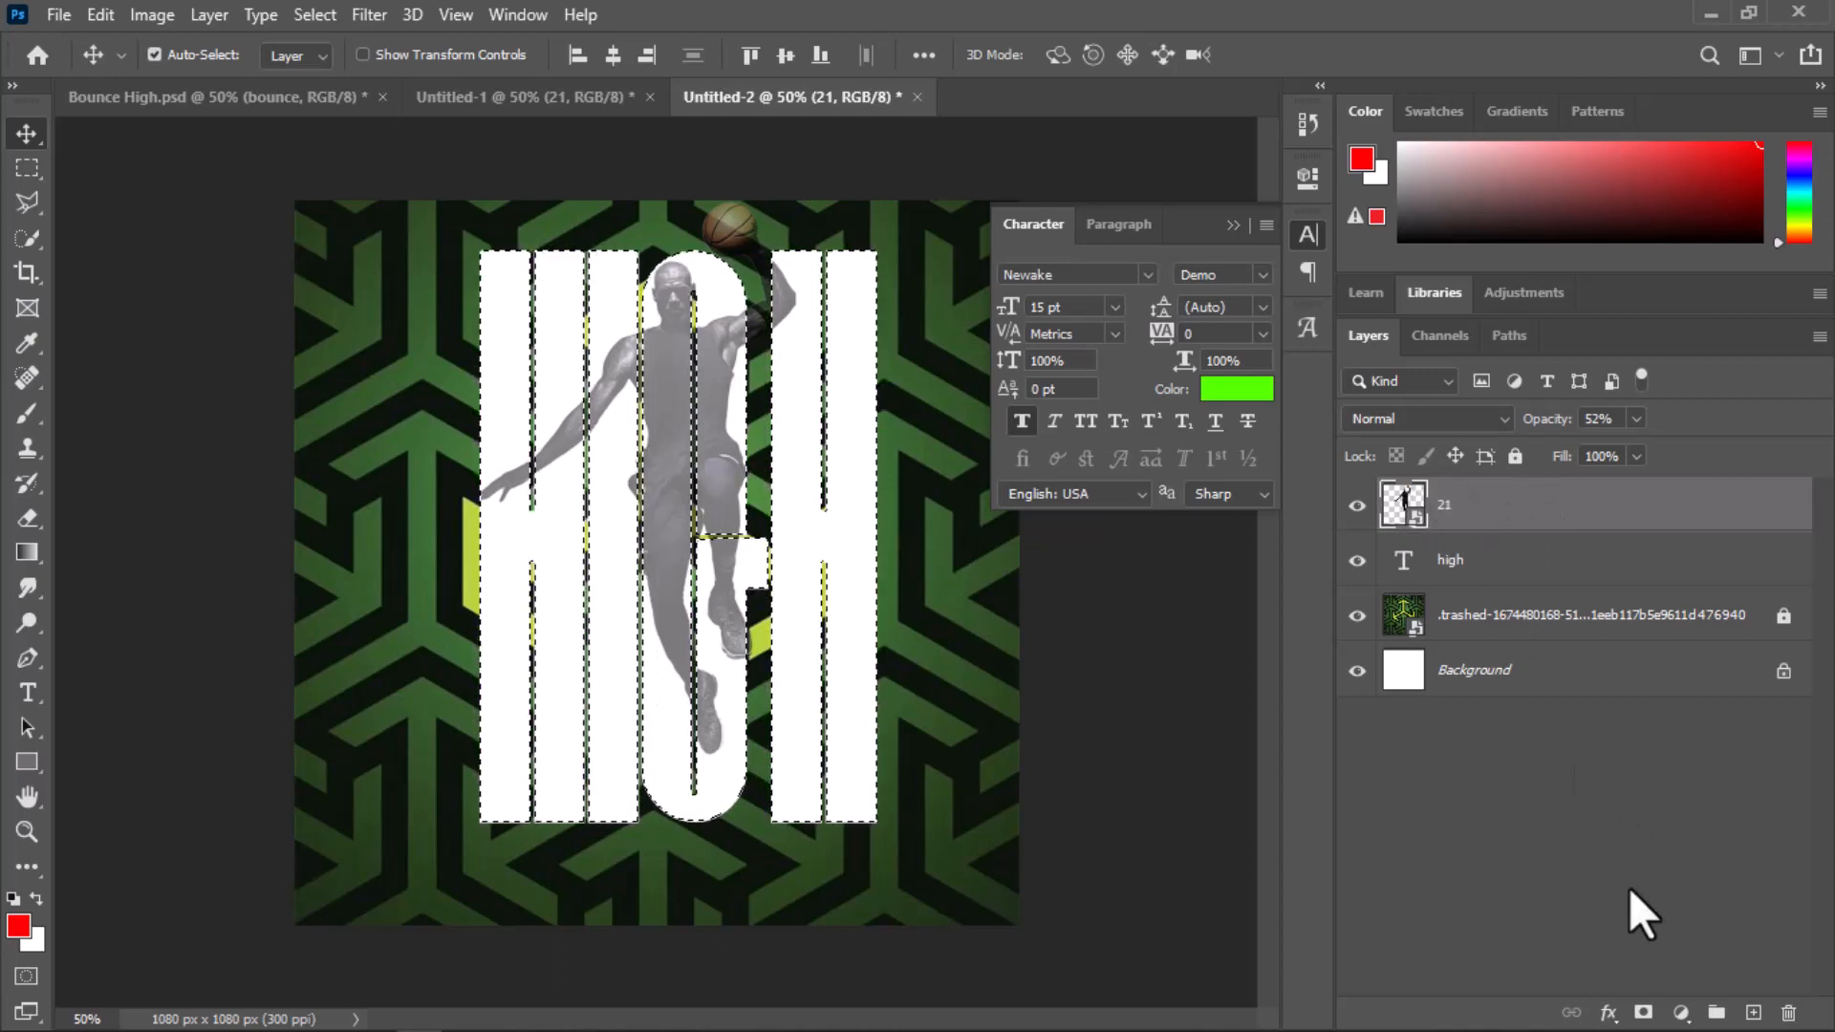
pyautogui.click(1642, 1013)
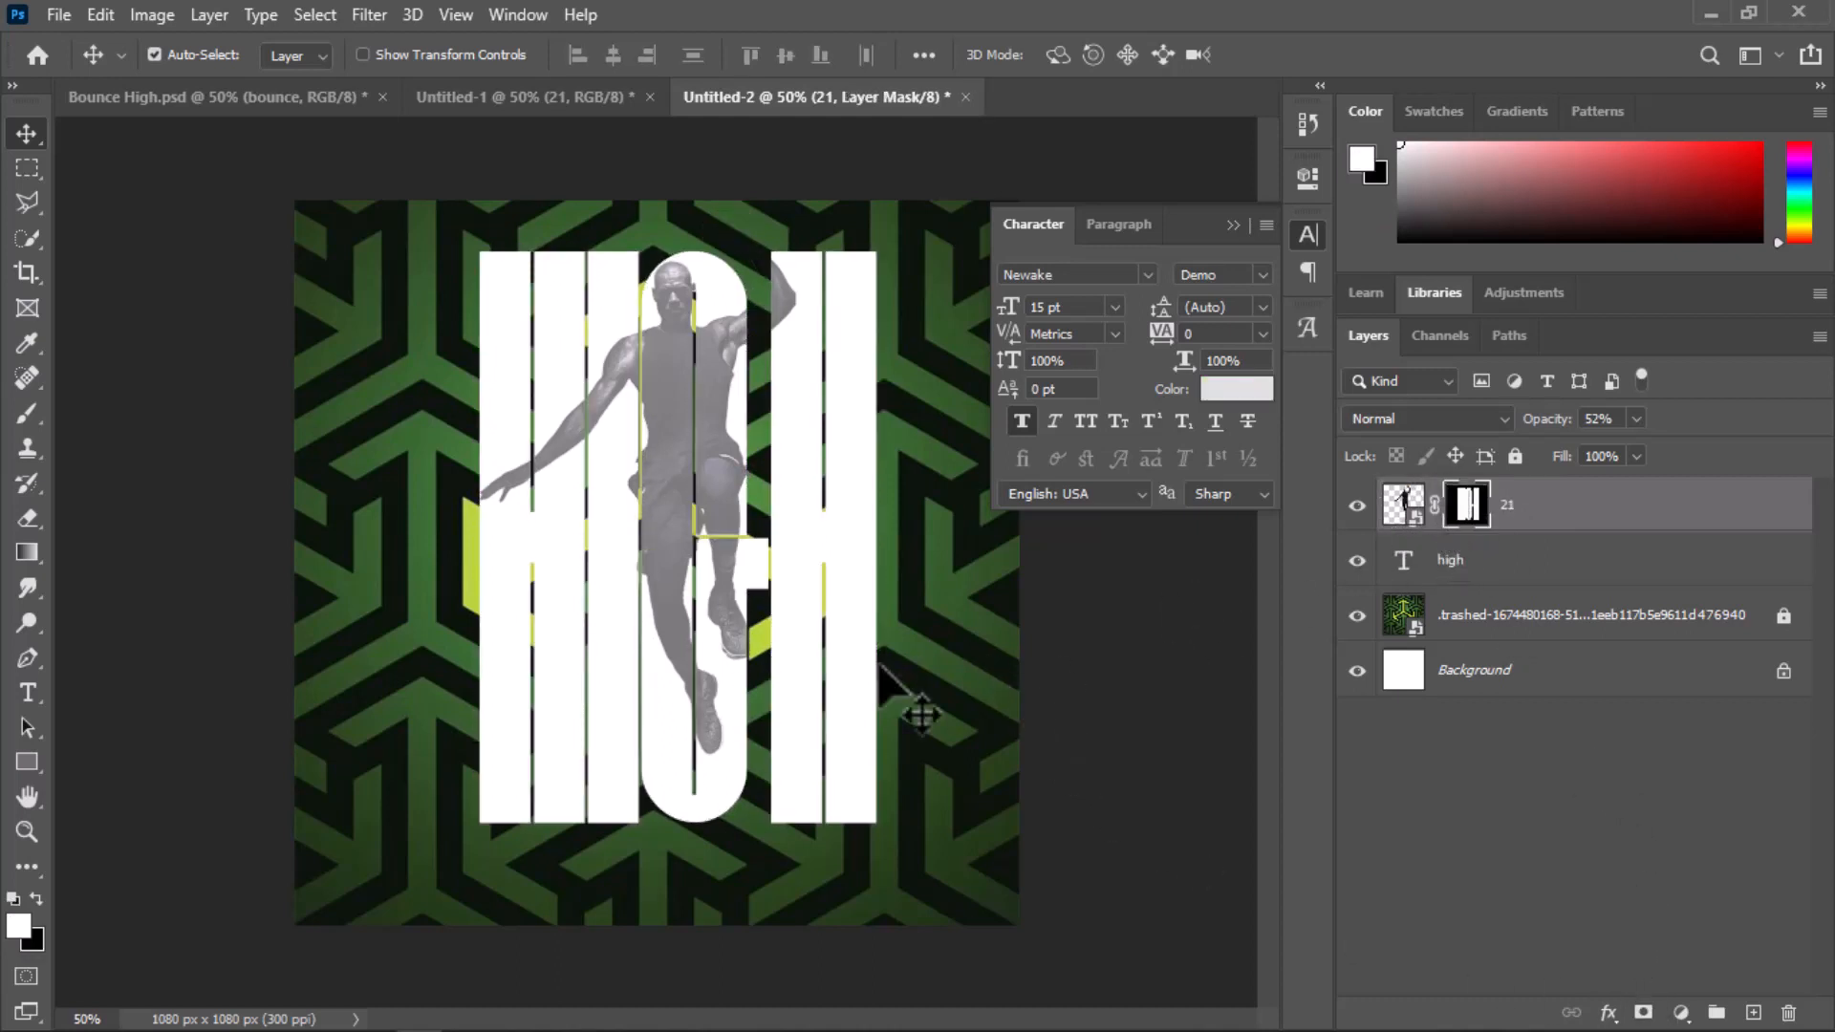
# Prepare a soft white 150 px brush for the mask and restore the player layer's opacity to 100%
pyautogui.scroll(3, 727, 573)
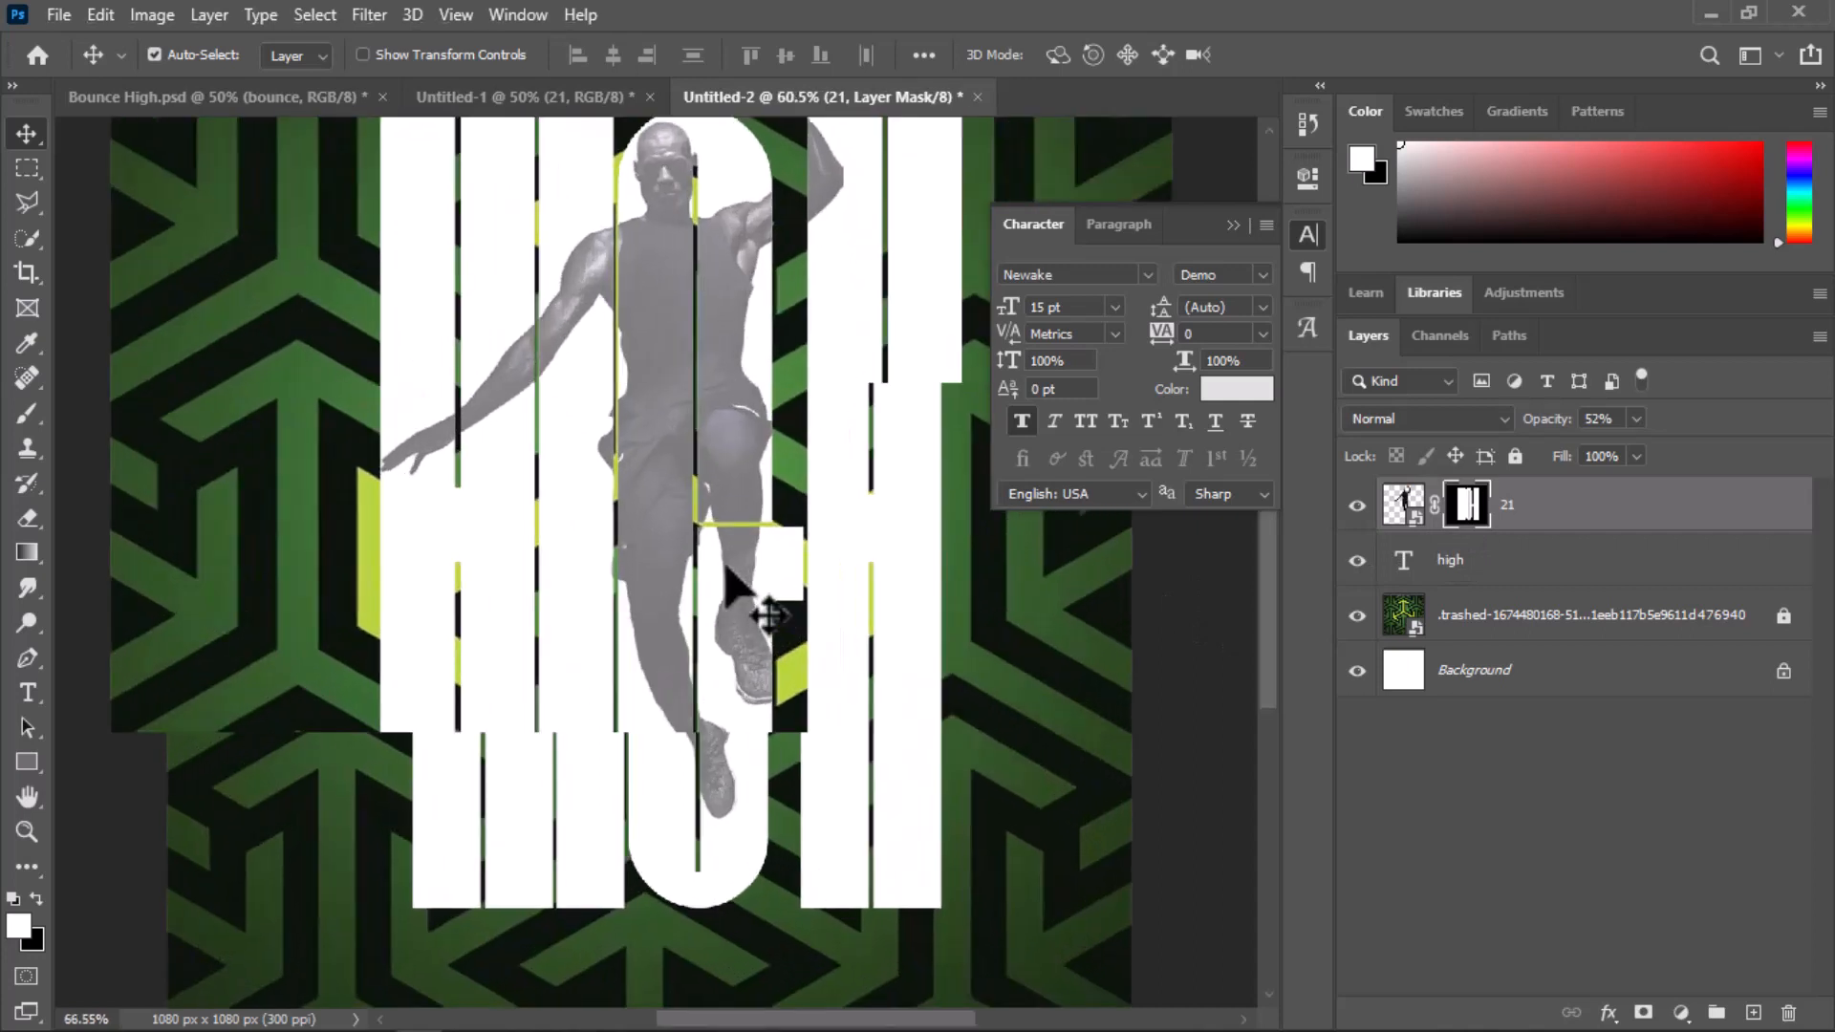
pyautogui.click(27, 412)
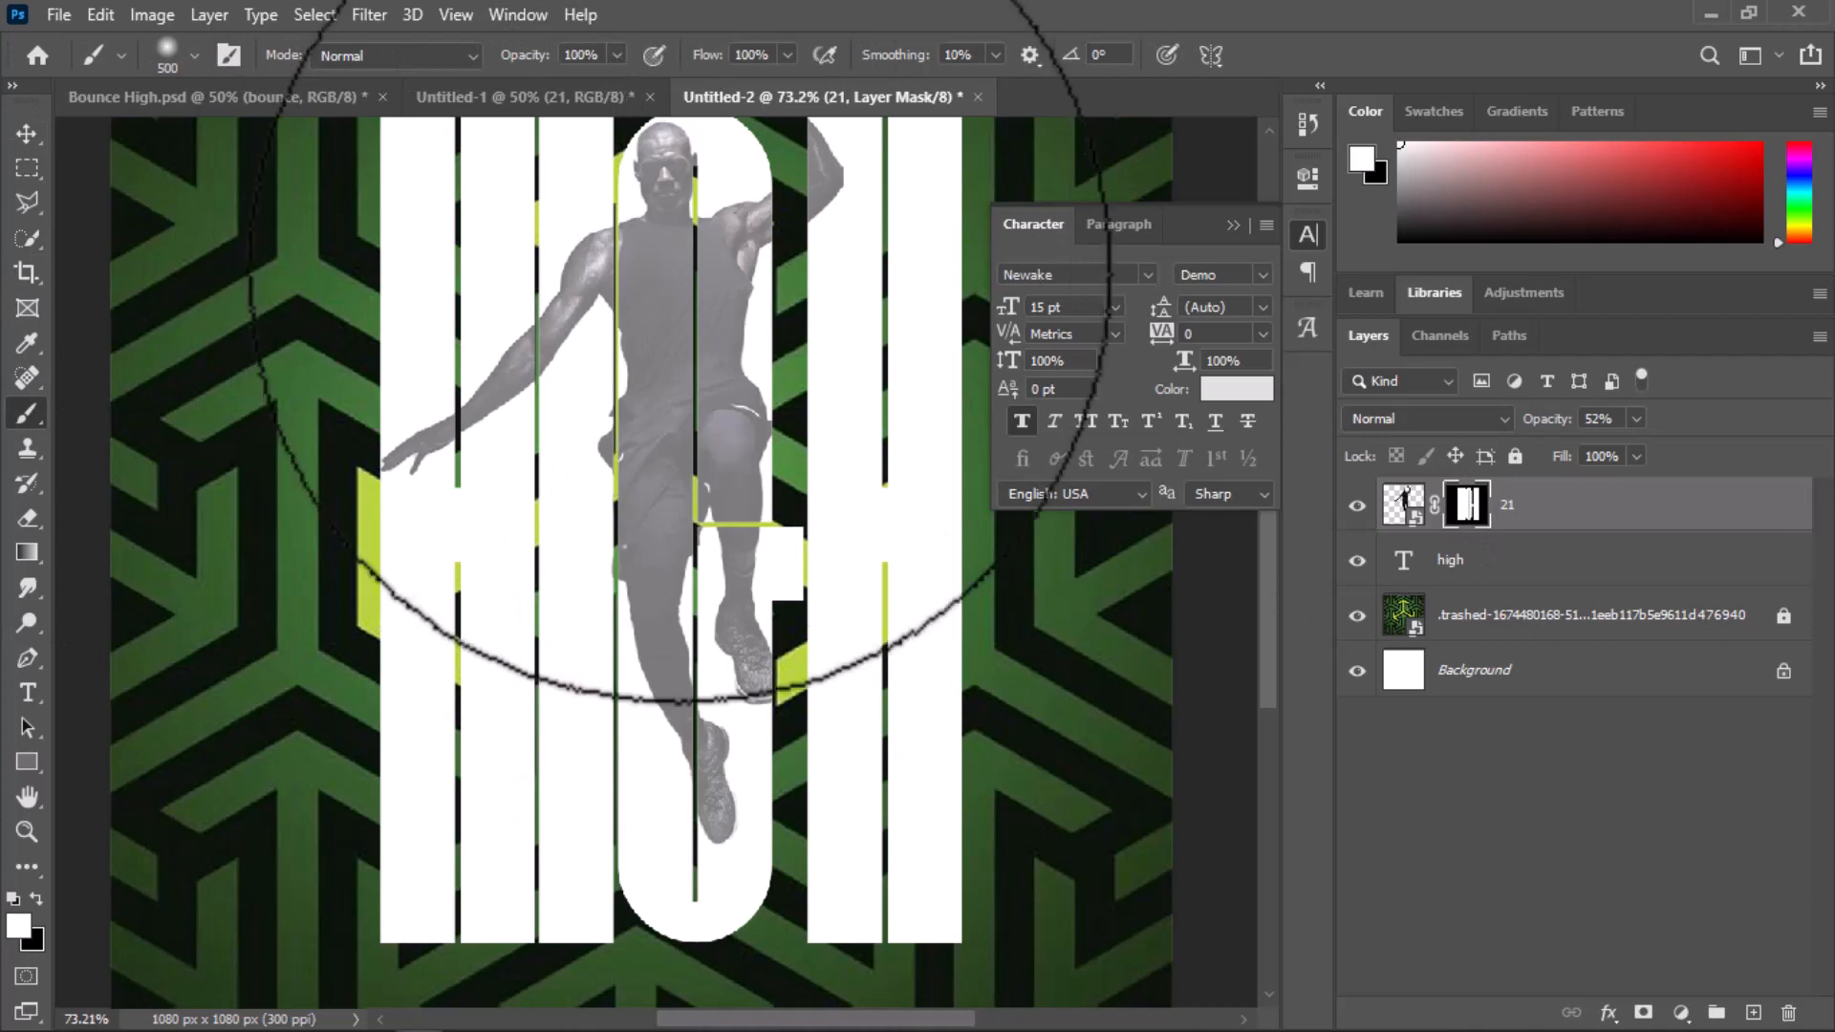
pyautogui.press('[')
pyautogui.press('[')
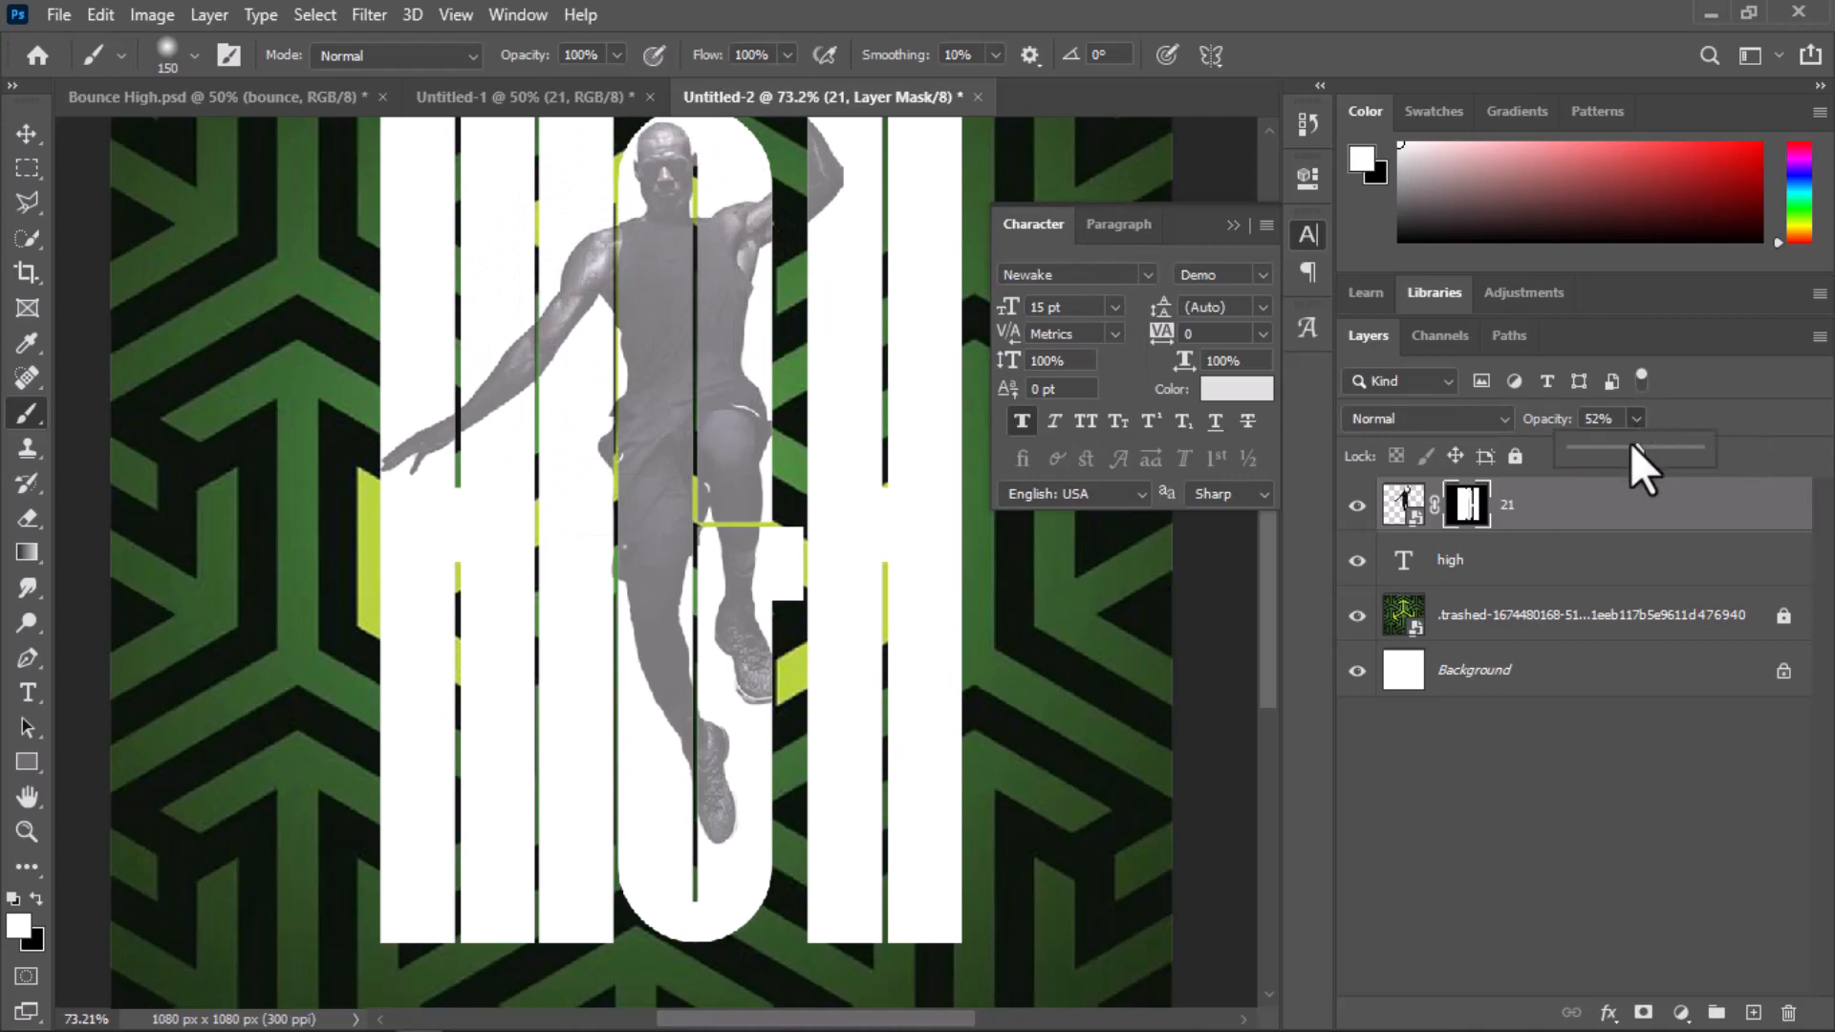
pyautogui.moveTo(1683, 461); pyautogui.dragTo(1707, 468)
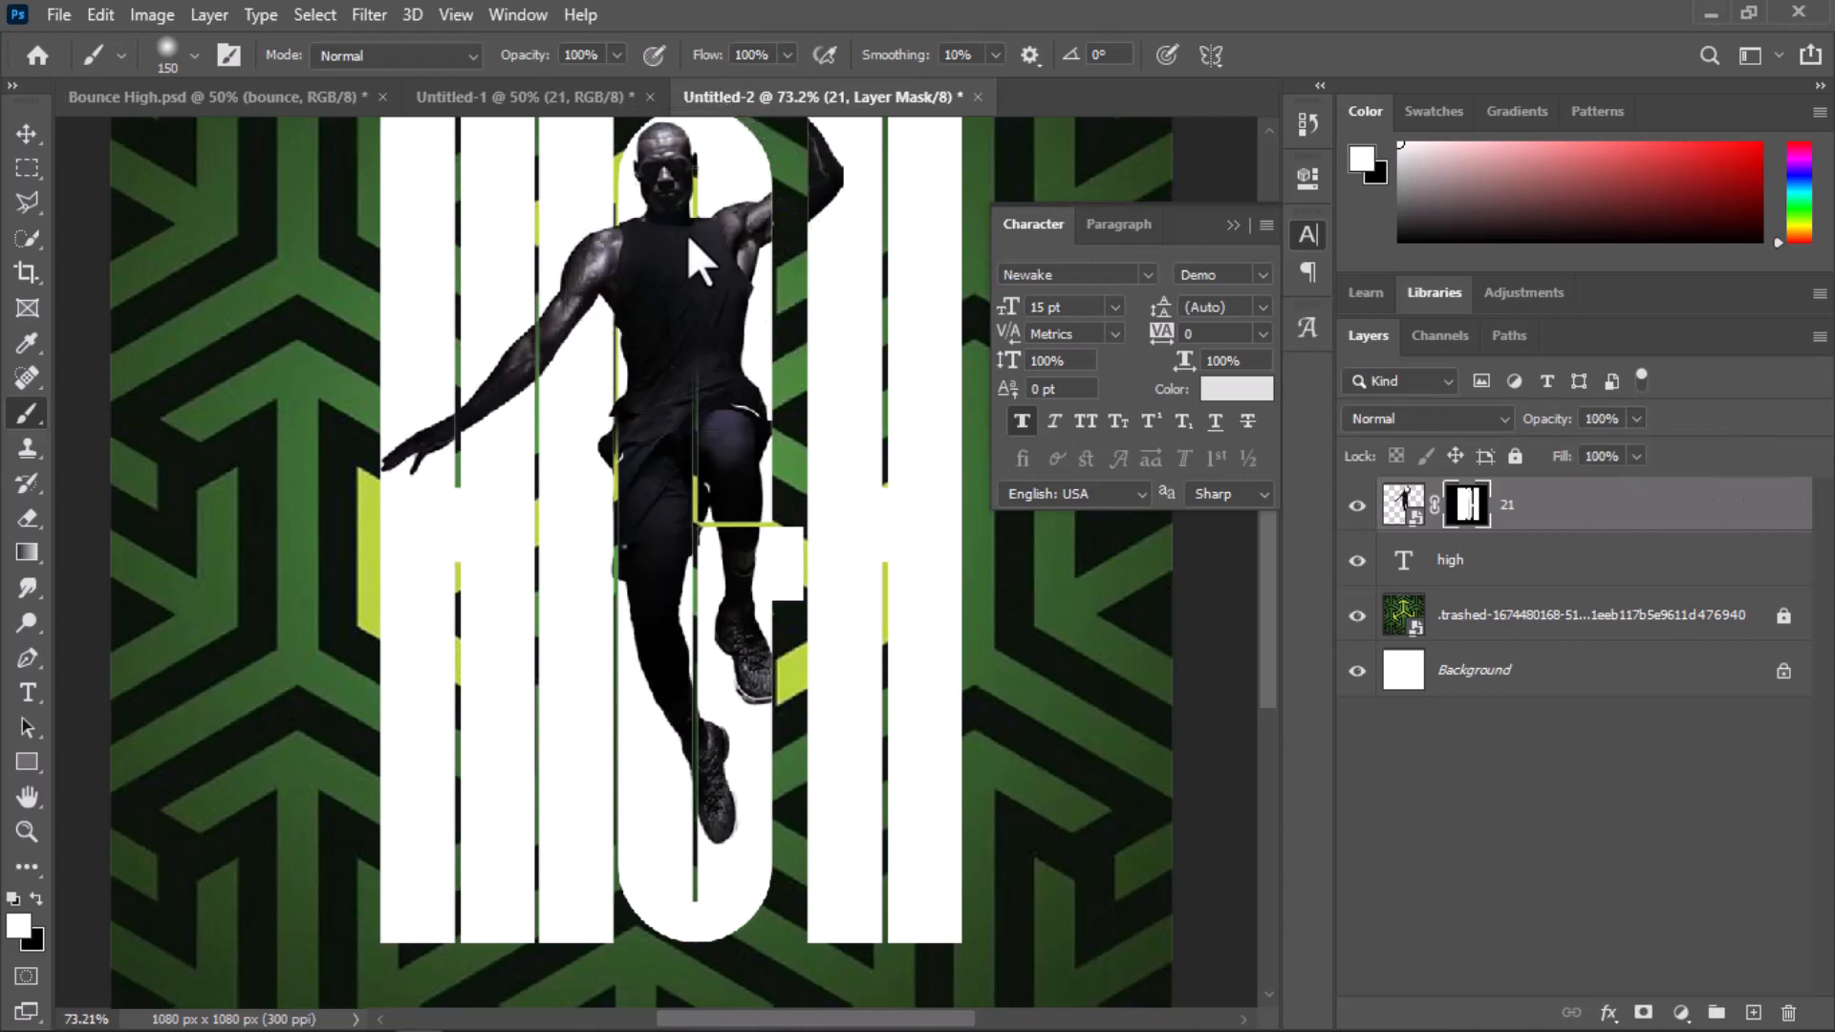
# Paint white on the player's mask to reveal the raised arm and the basketball outside the lettering
pyautogui.moveTo(735, 237); pyautogui.dragTo(860, 143)
pyautogui.scroll(2, 832, 201)
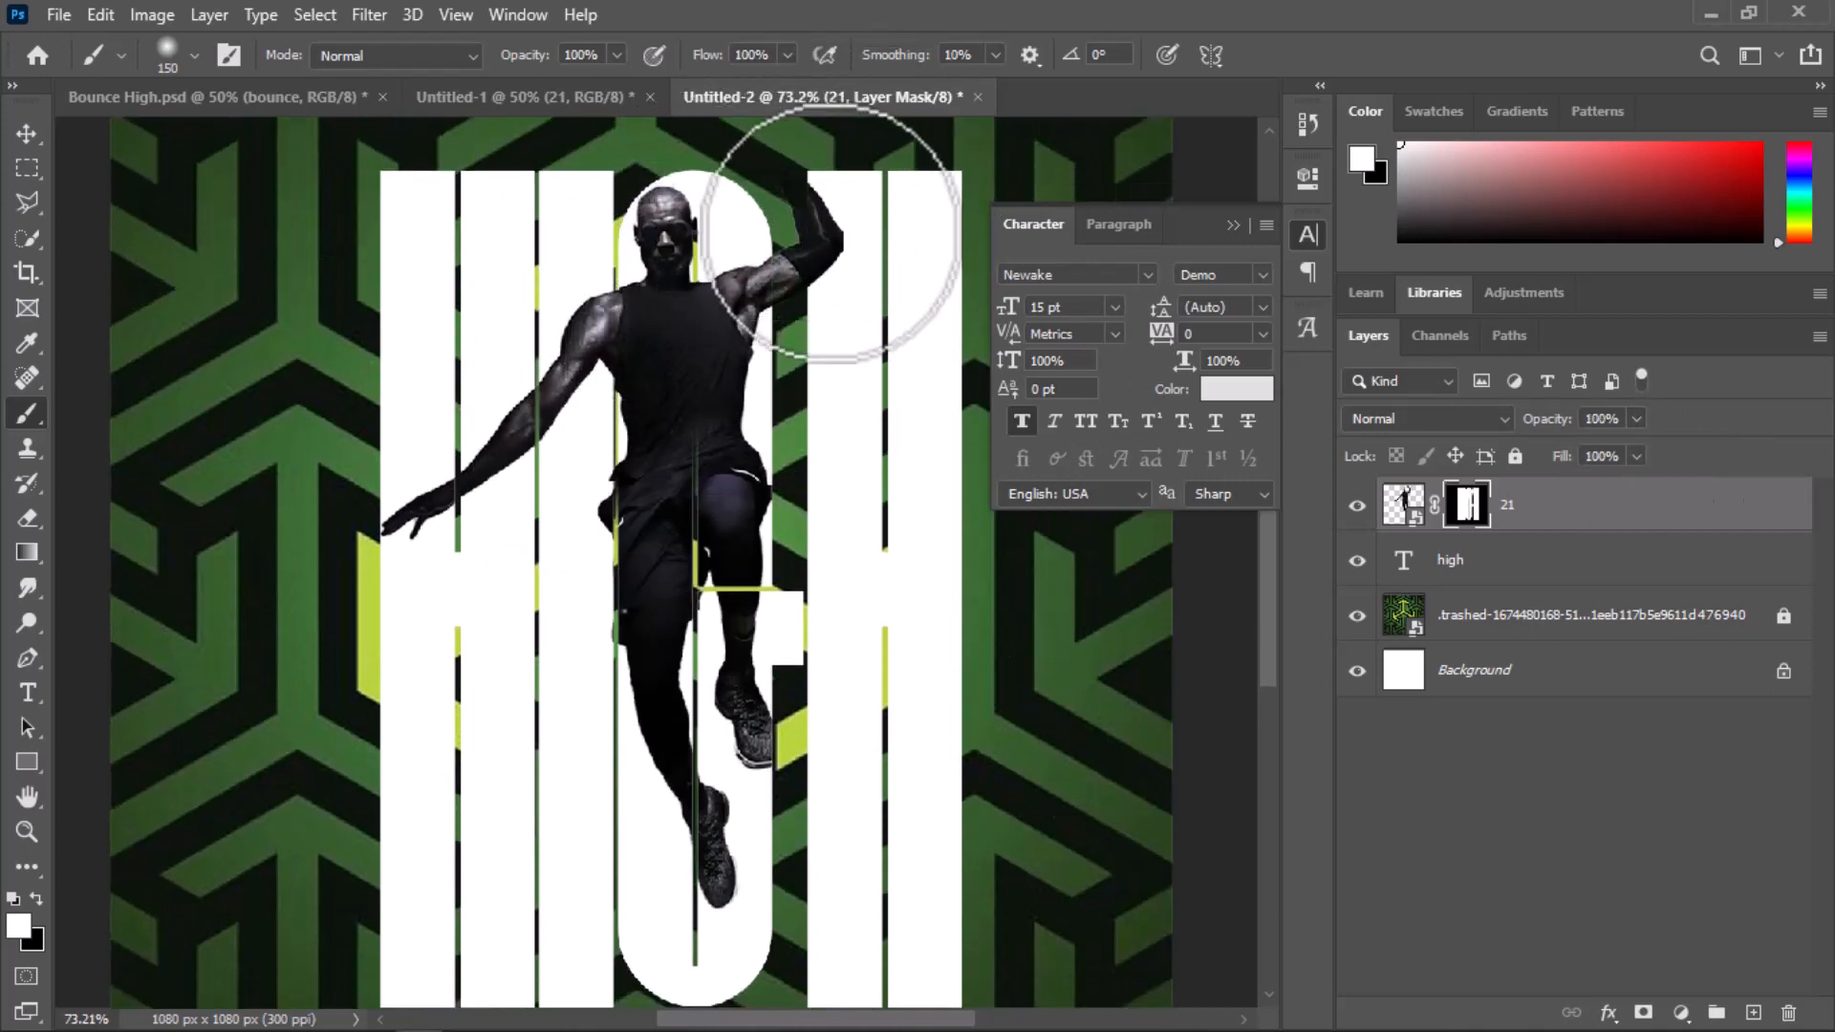
pyautogui.moveTo(824, 252); pyautogui.dragTo(750, 123)
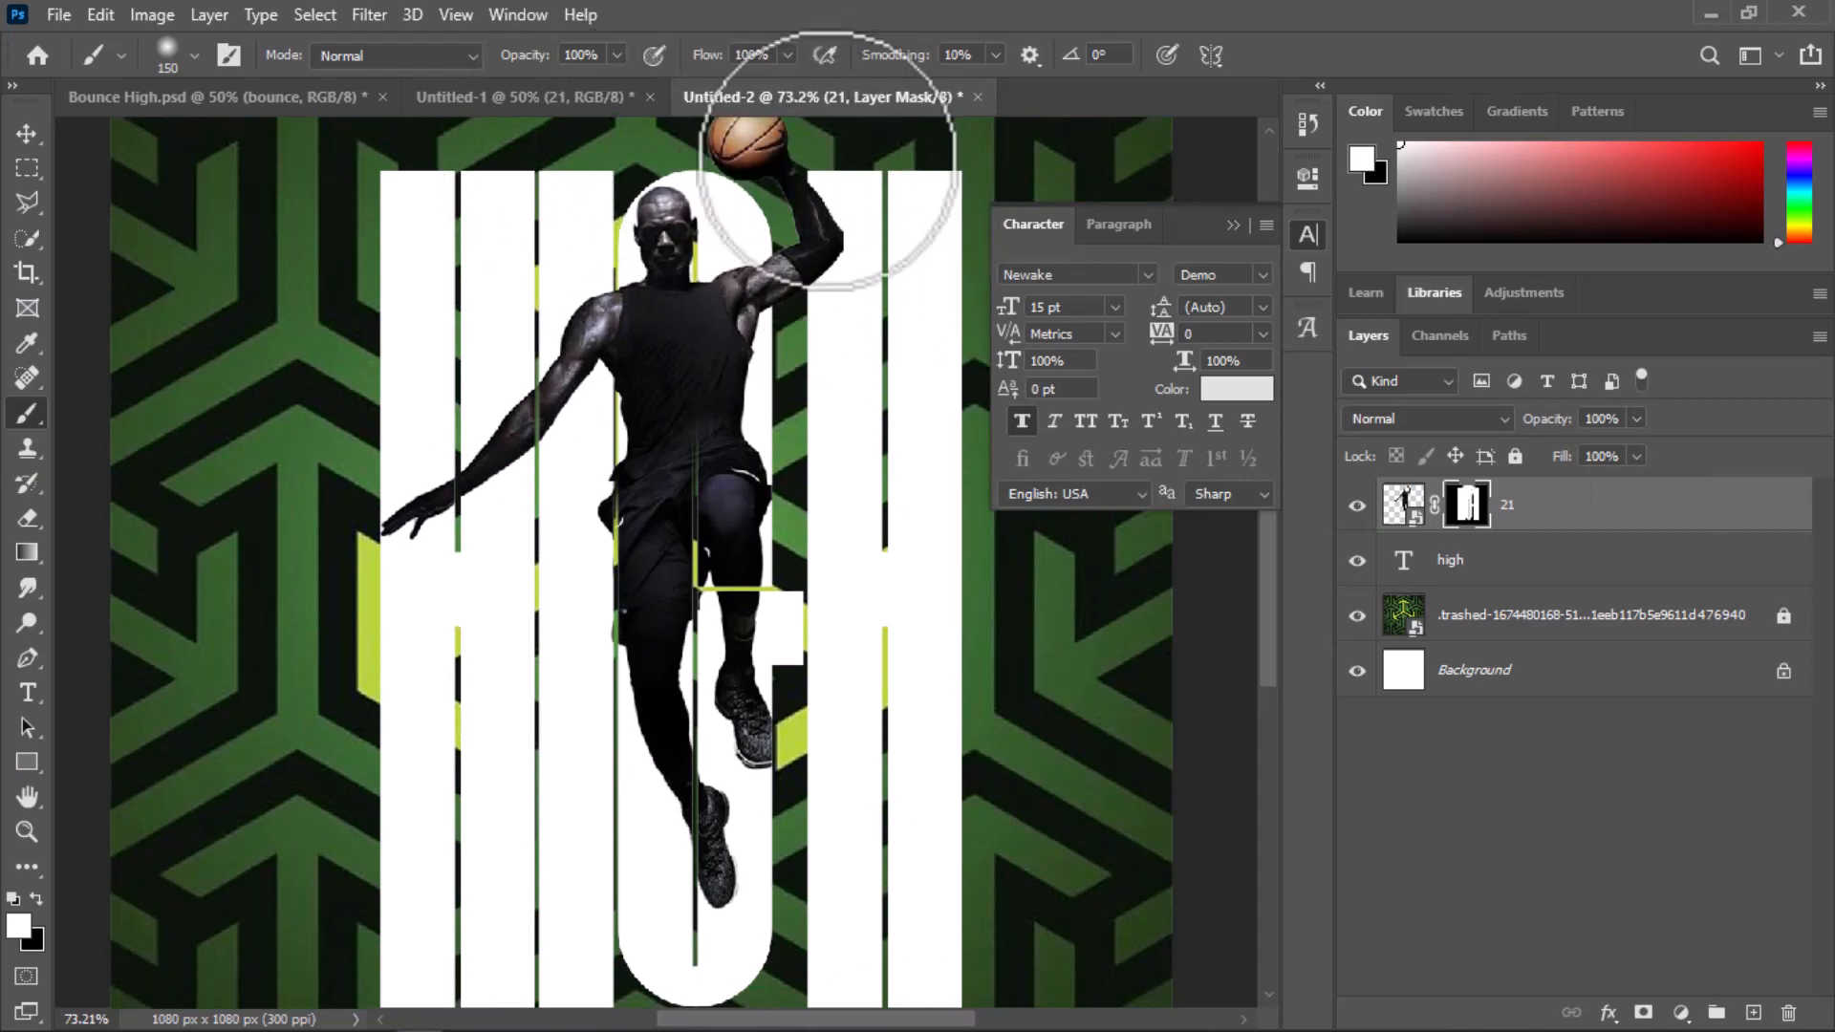
pyautogui.scroll(3, 791, 237)
pyautogui.scroll(-3, 819, 676)
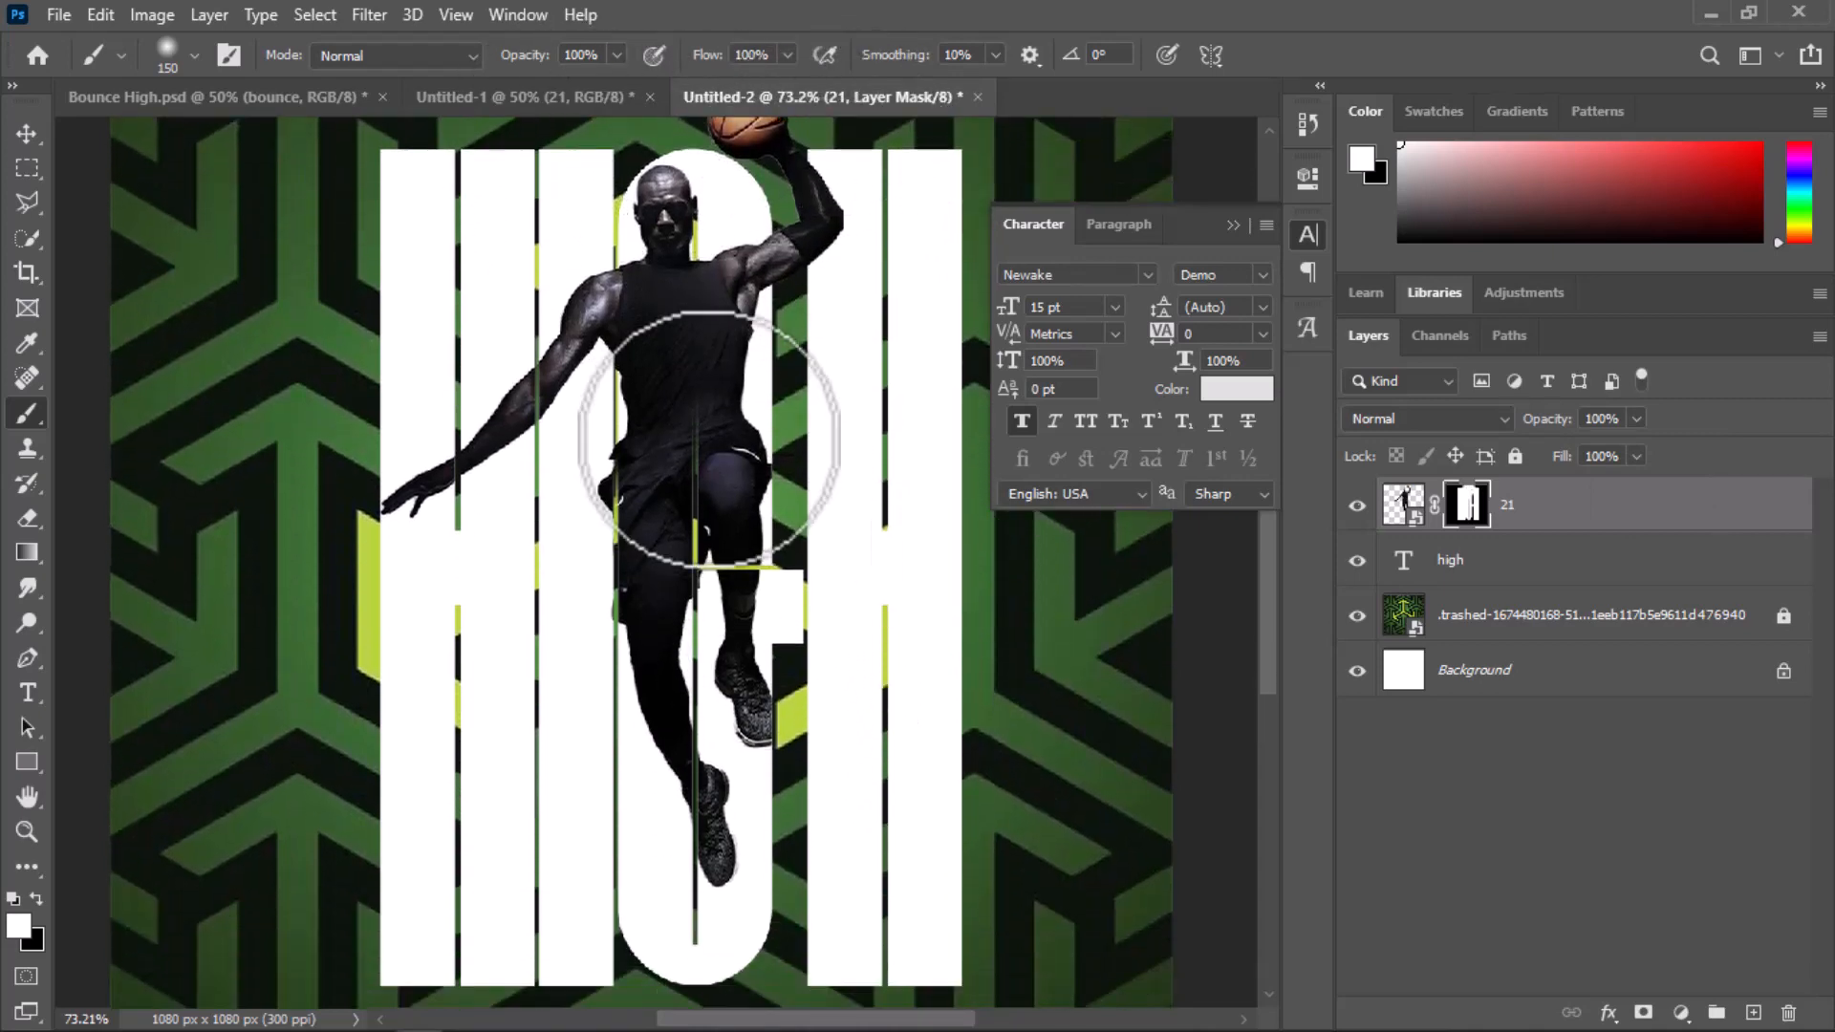
# Switch to the Hard Round brush and paint the mask white to reveal the outstretched arm and torso across the letter gaps
pyautogui.click(195, 56)
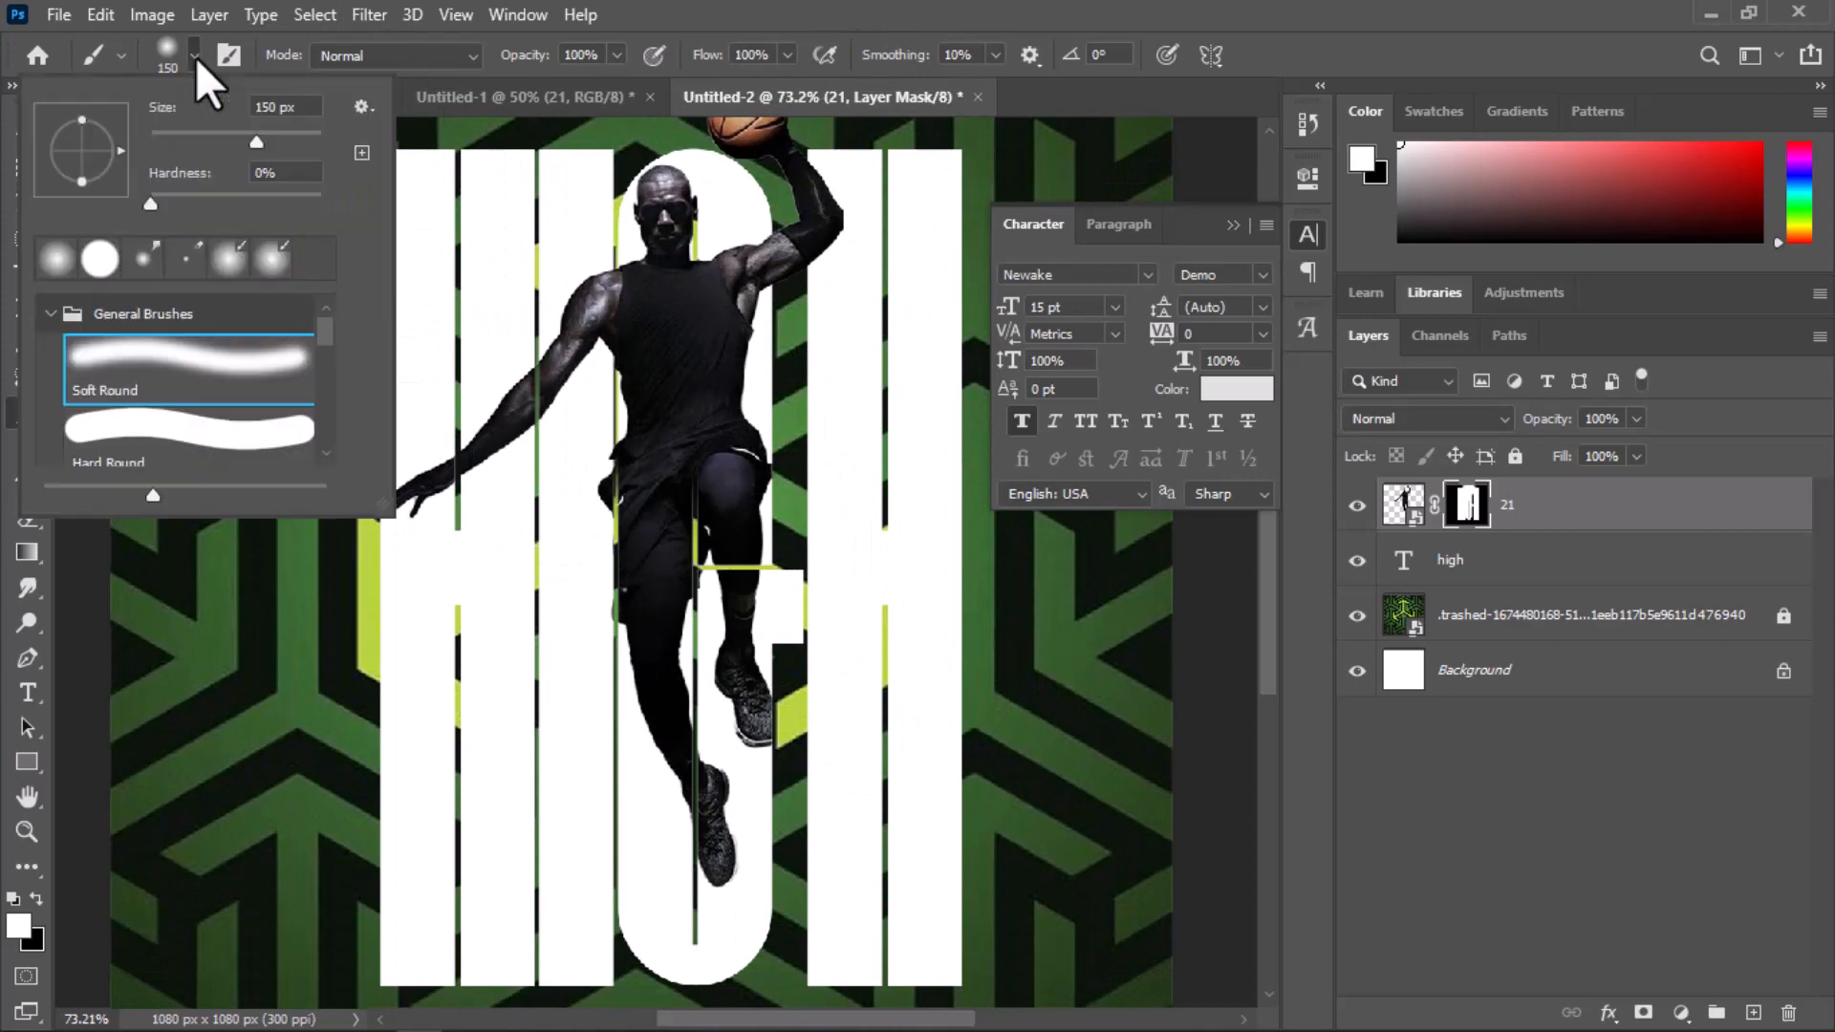
pyautogui.click(145, 435)
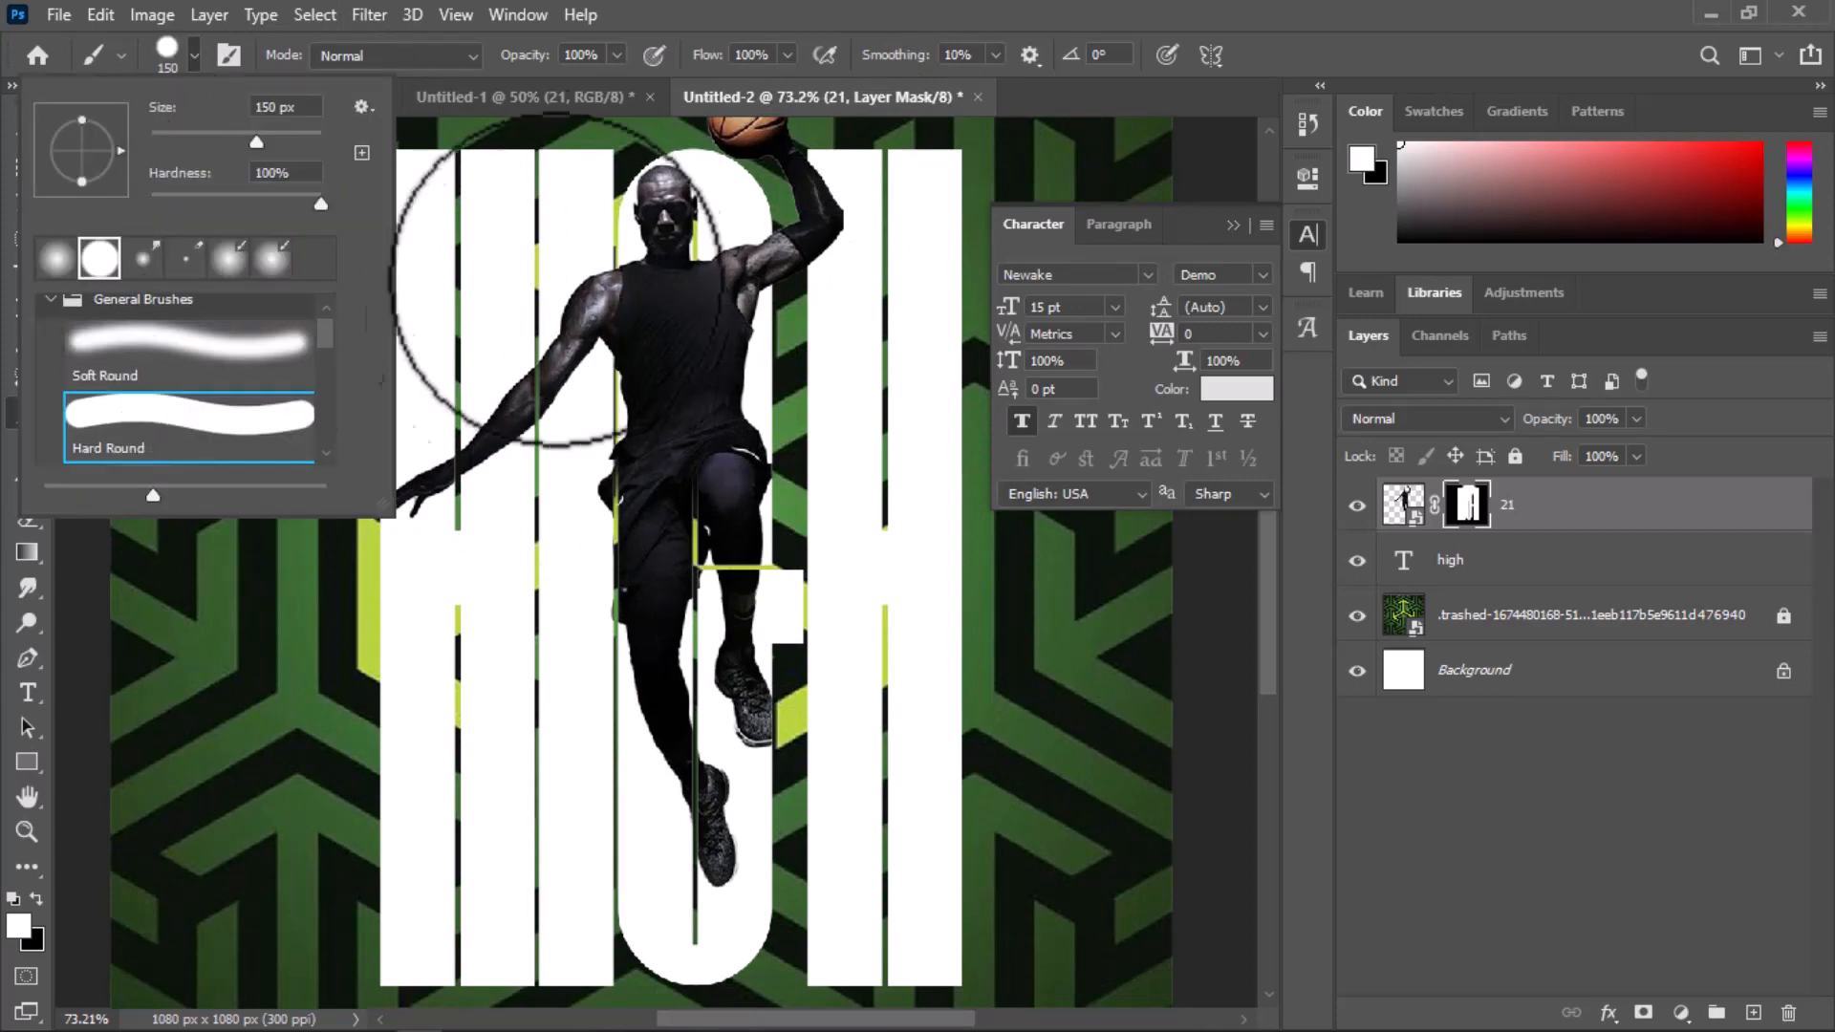
pyautogui.click(686, 6)
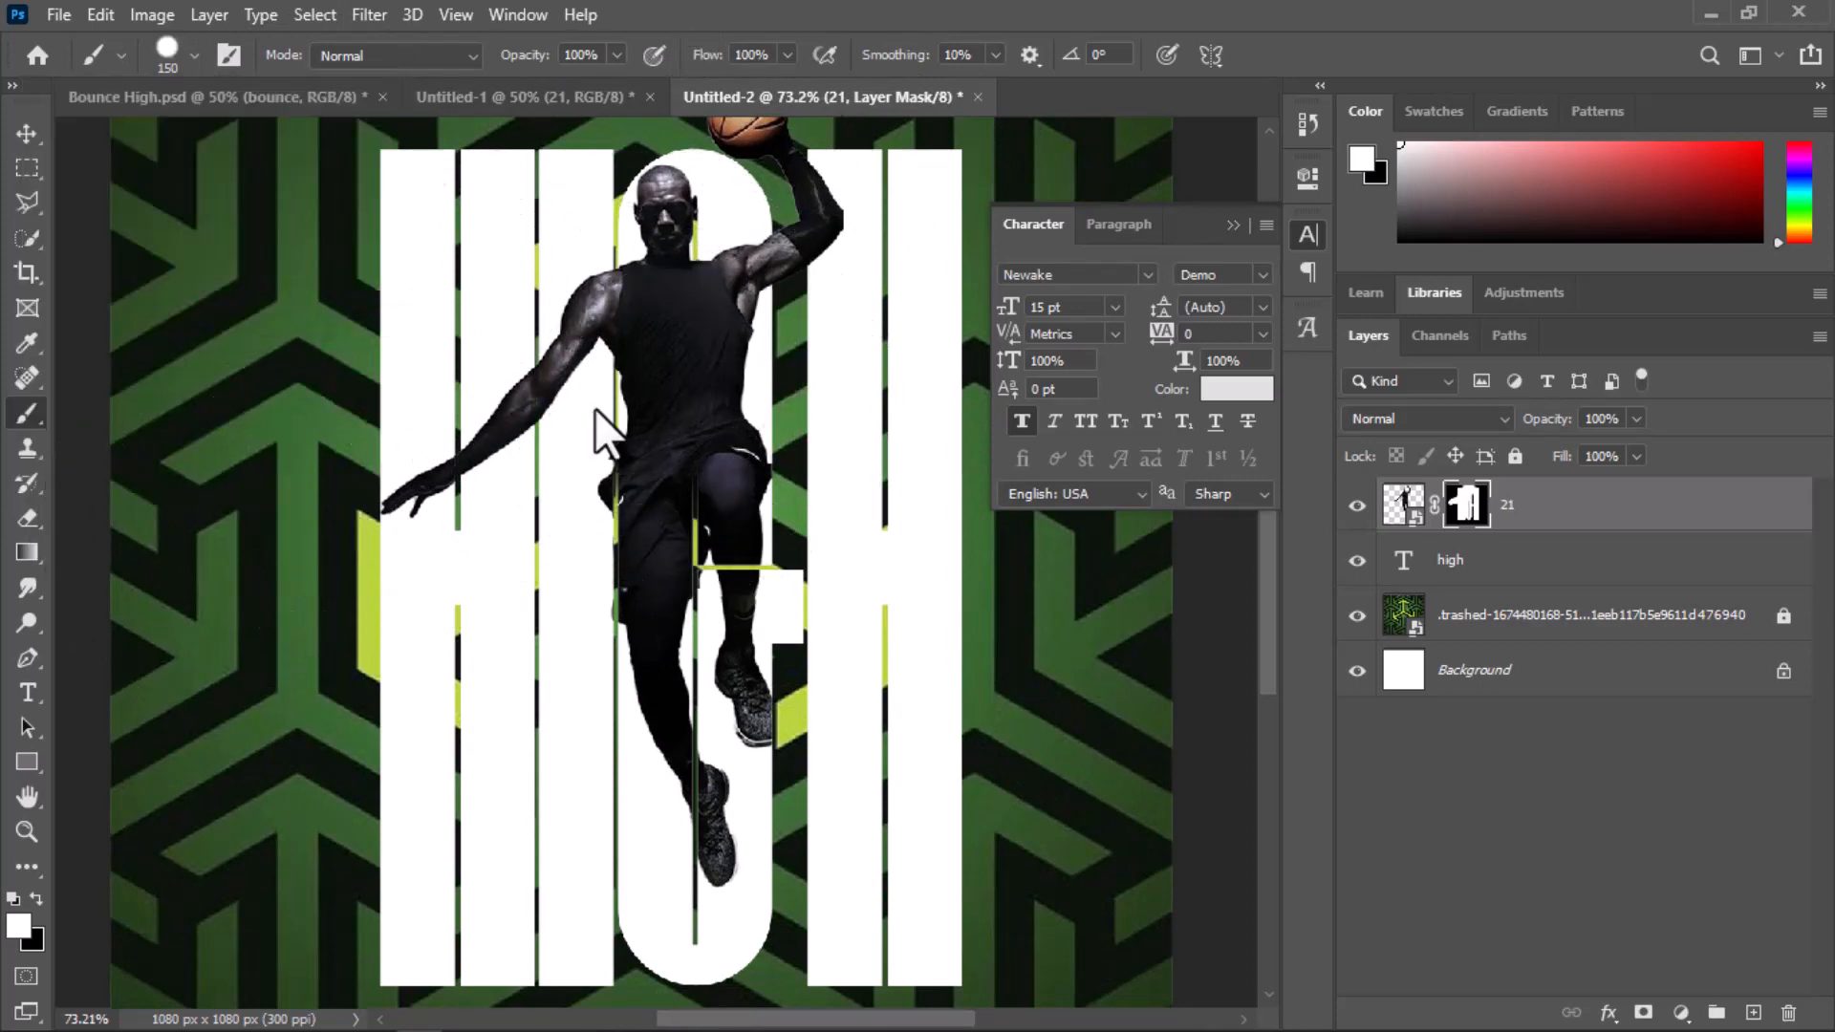
pyautogui.scroll(-1, 702, 516)
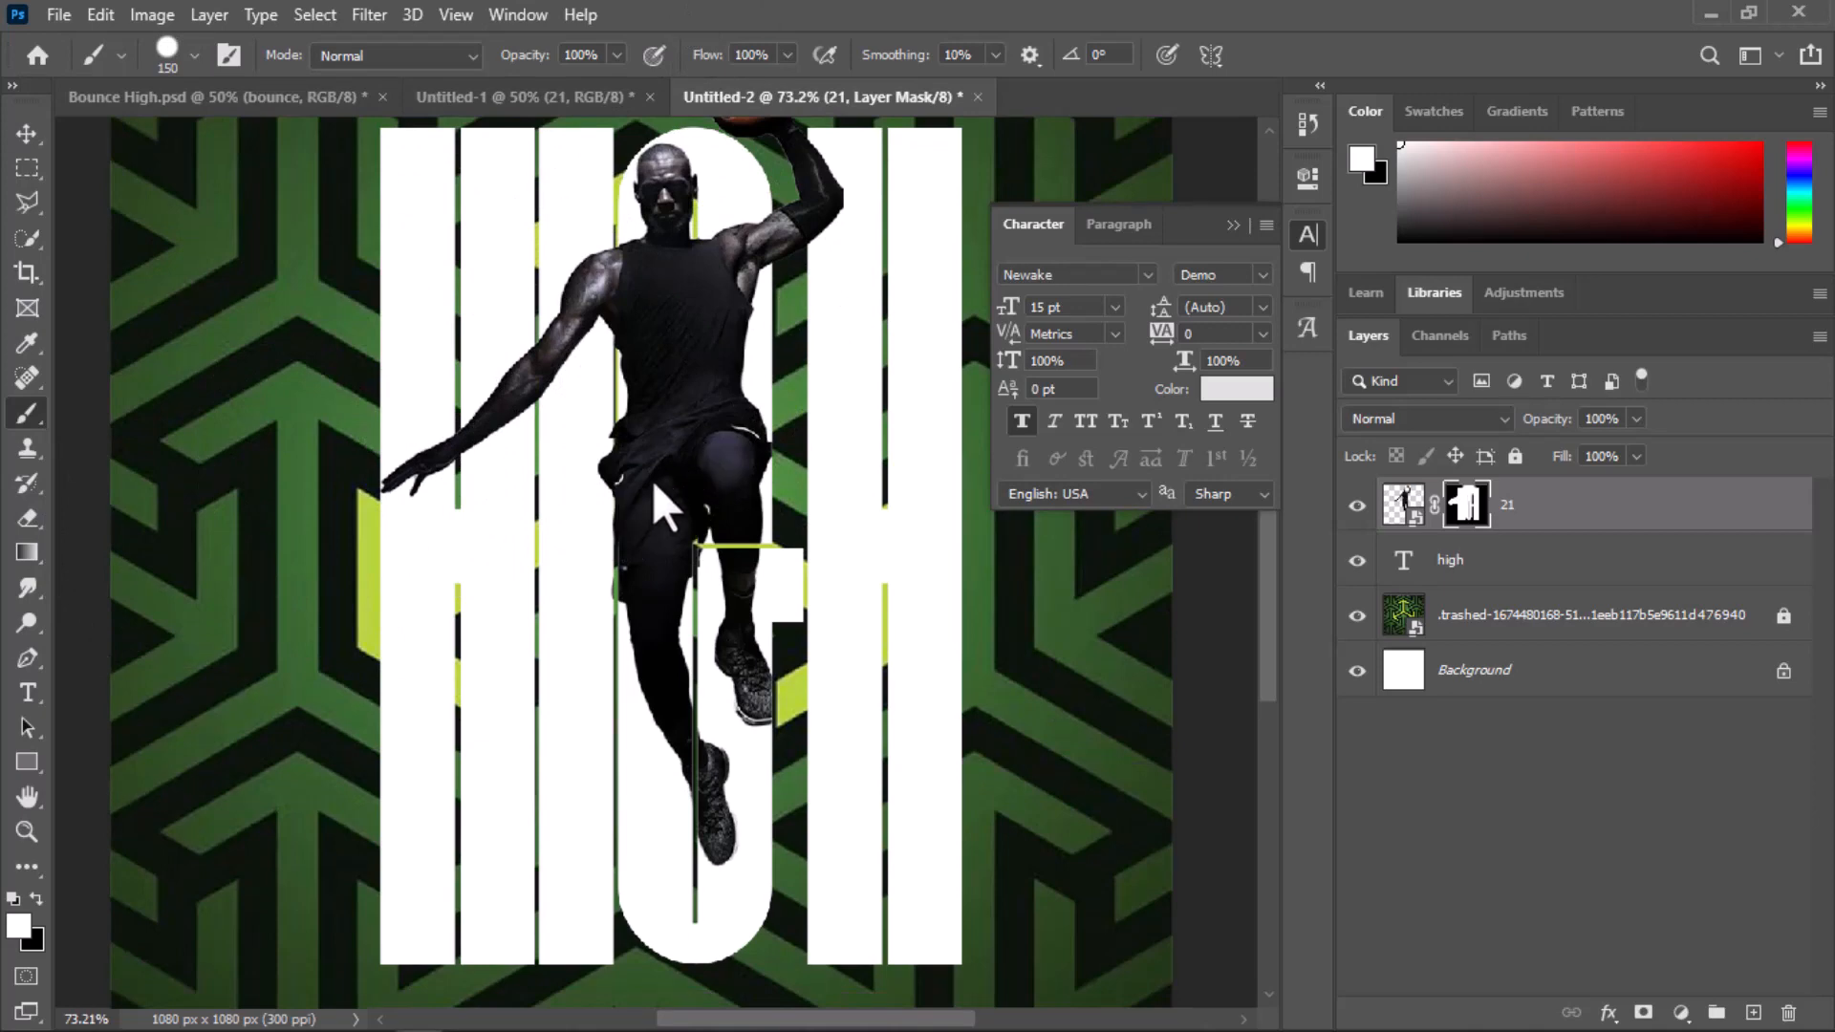
# Paint black on the player's mask to hide the bent leg's calf and shoe behind the G, reducing the brush to 70 px
pyautogui.press('x')
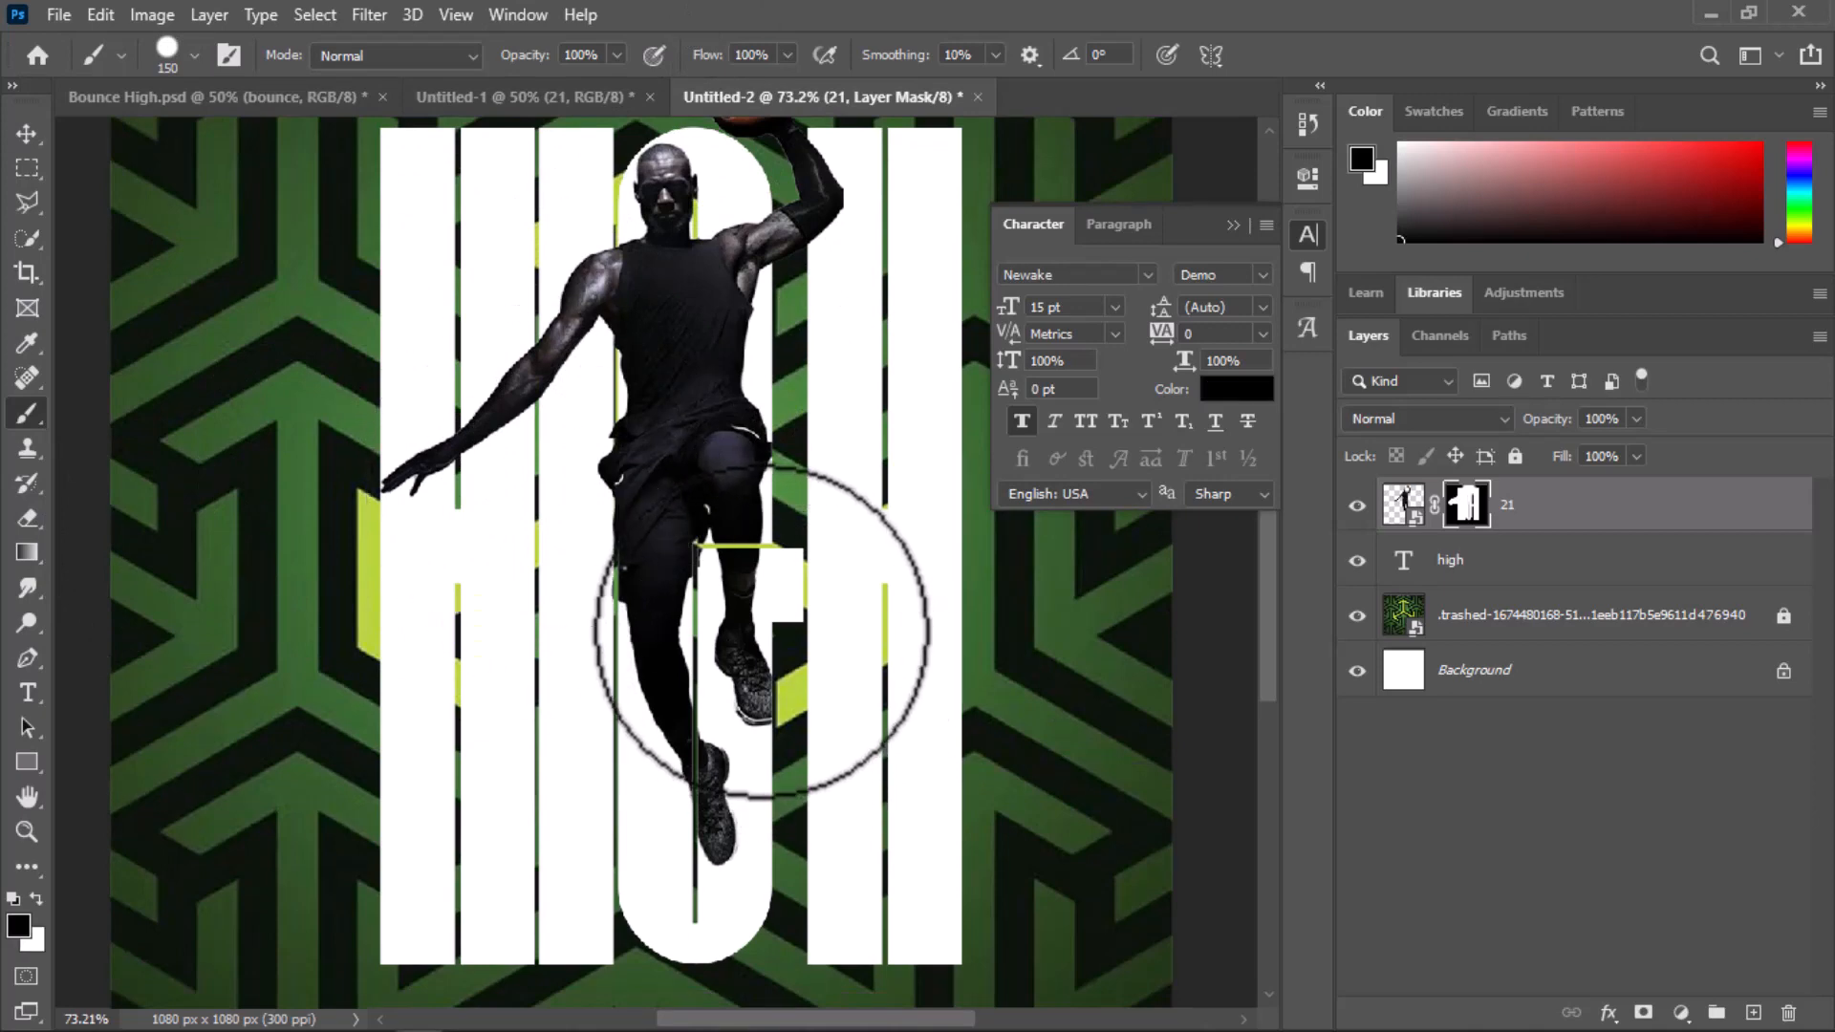
pyautogui.moveTo(763, 630); pyautogui.dragTo(763, 728)
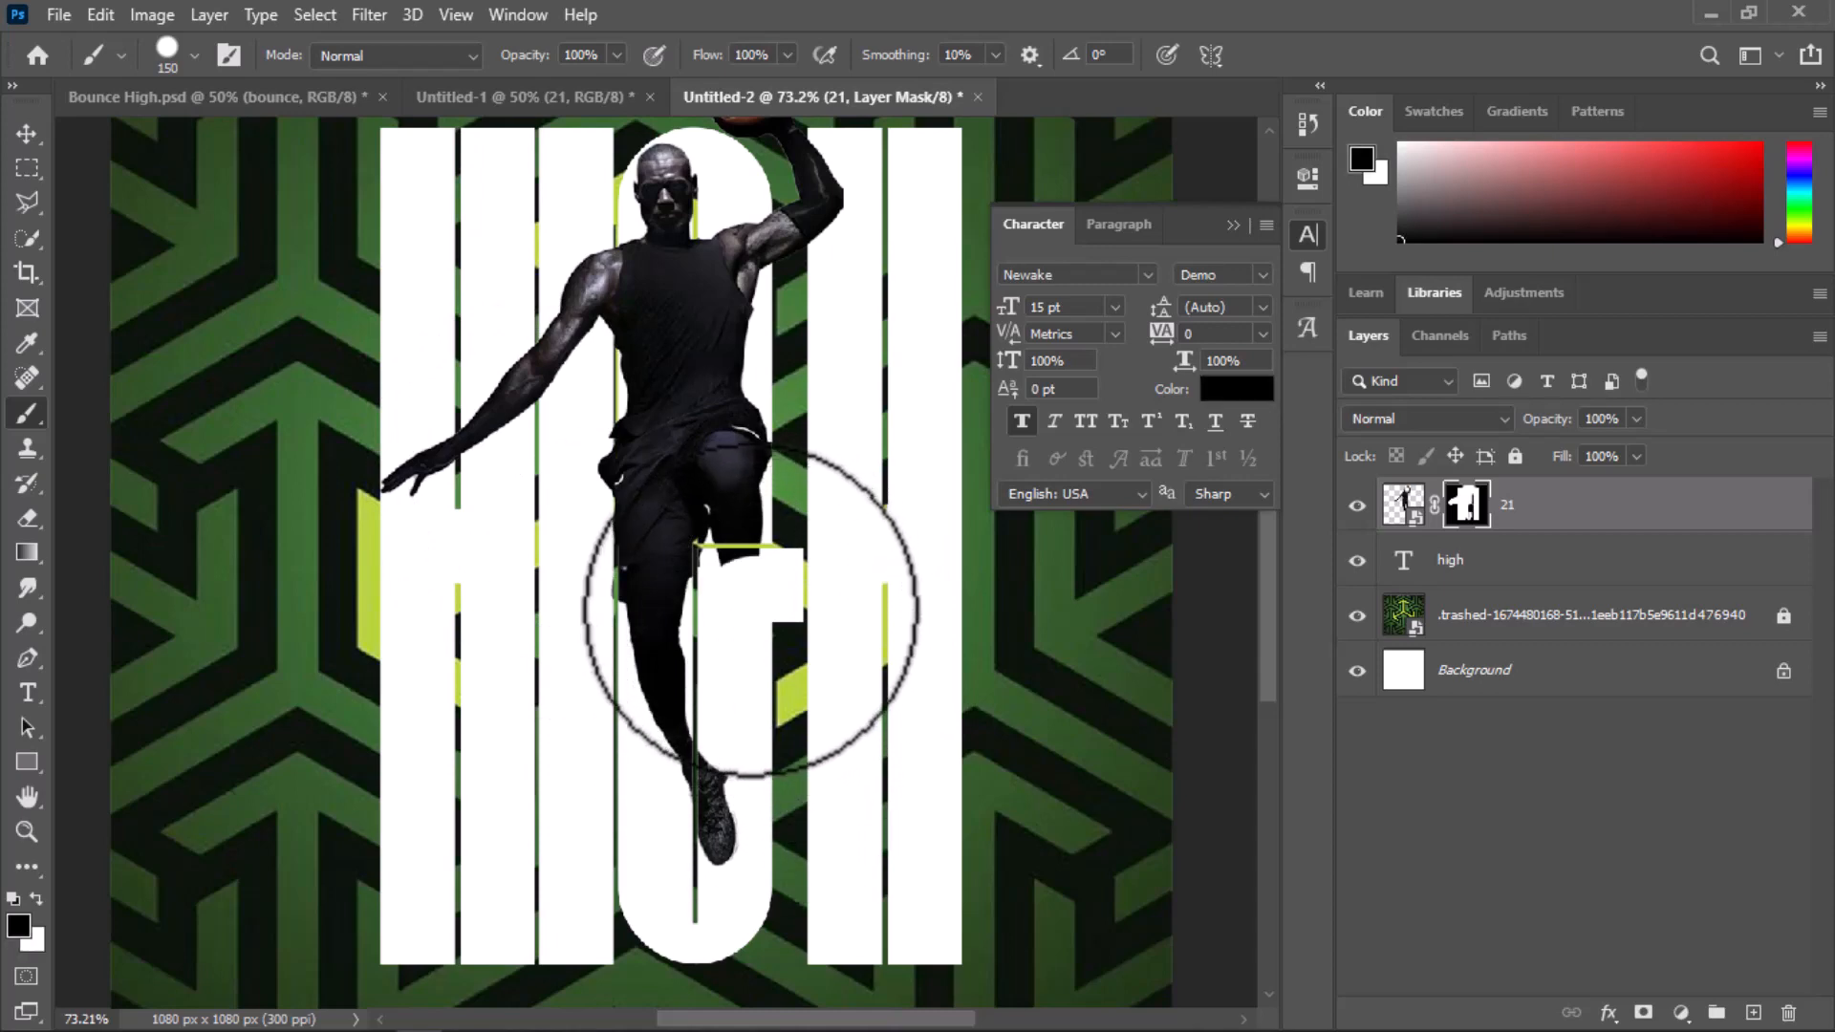
pyautogui.press('[')
pyautogui.press('[')
pyautogui.press('[')
pyautogui.press('[')
pyautogui.press('[')
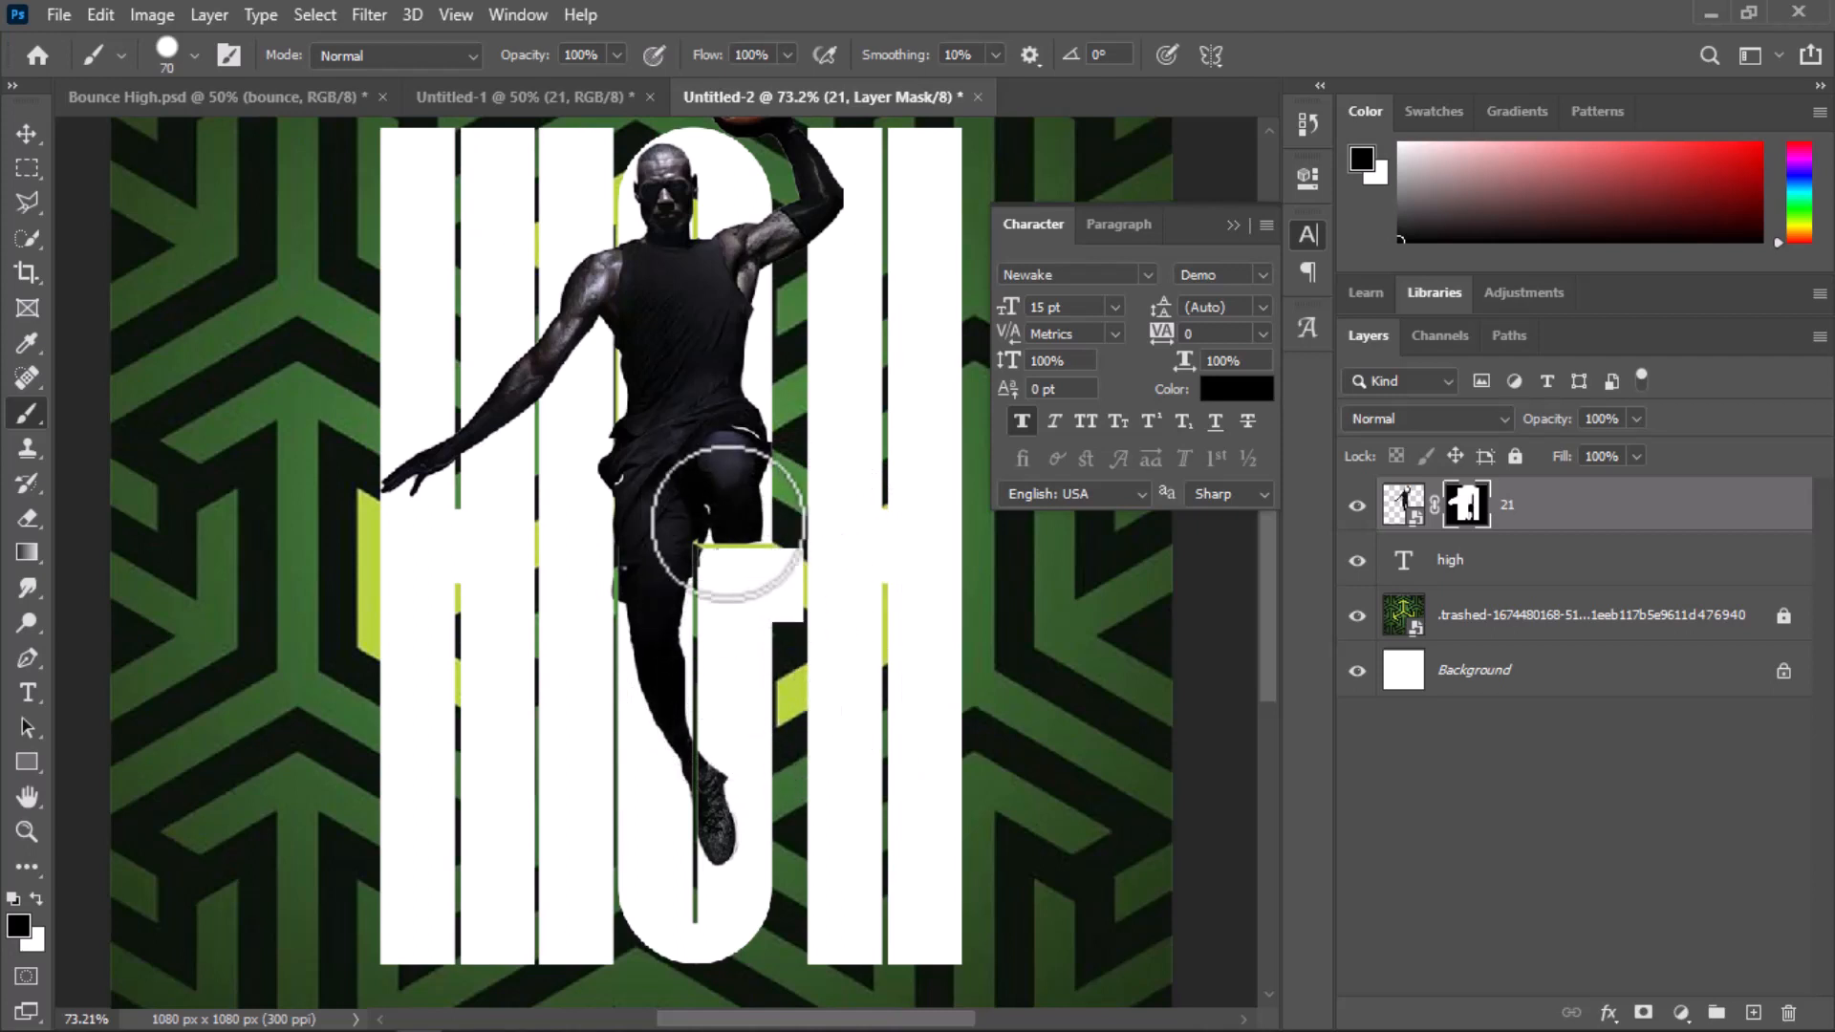
# Paint white on the mask around the bent knee to restore it down to the G's crossbar, then reduce the brush to 50 px
pyautogui.press('x')
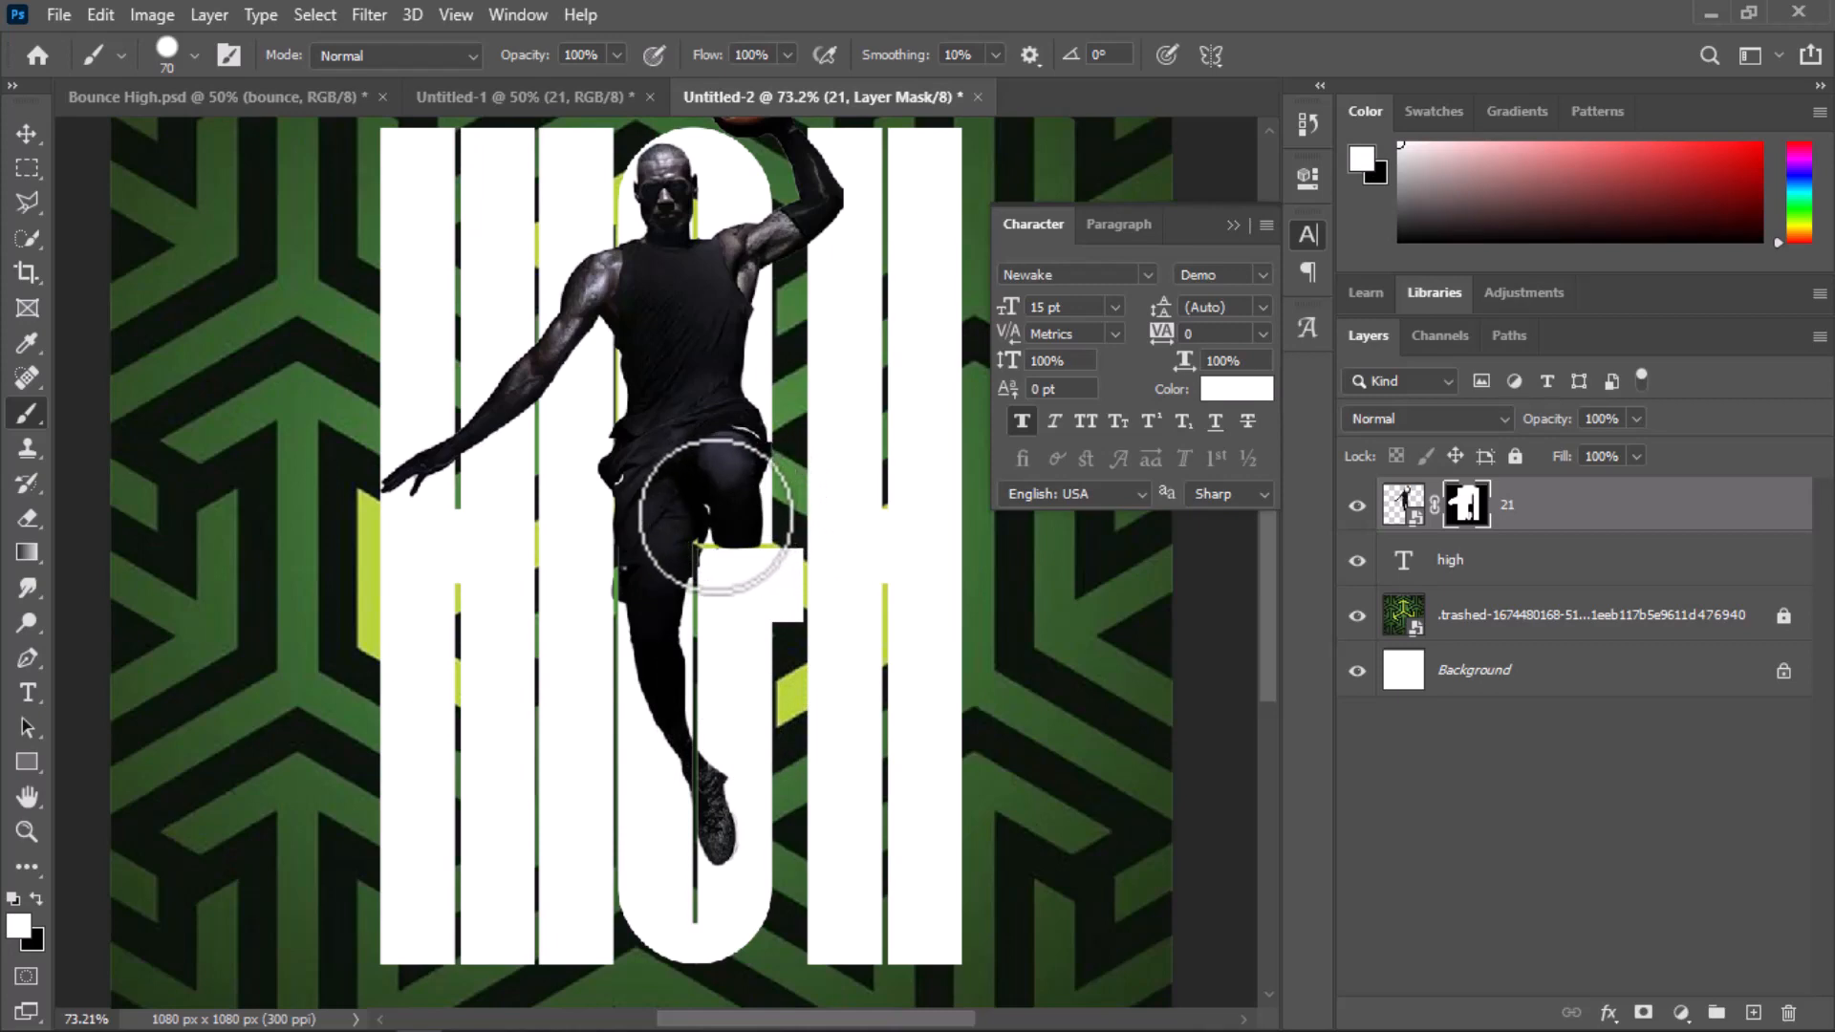
pyautogui.scroll(5, 715, 516)
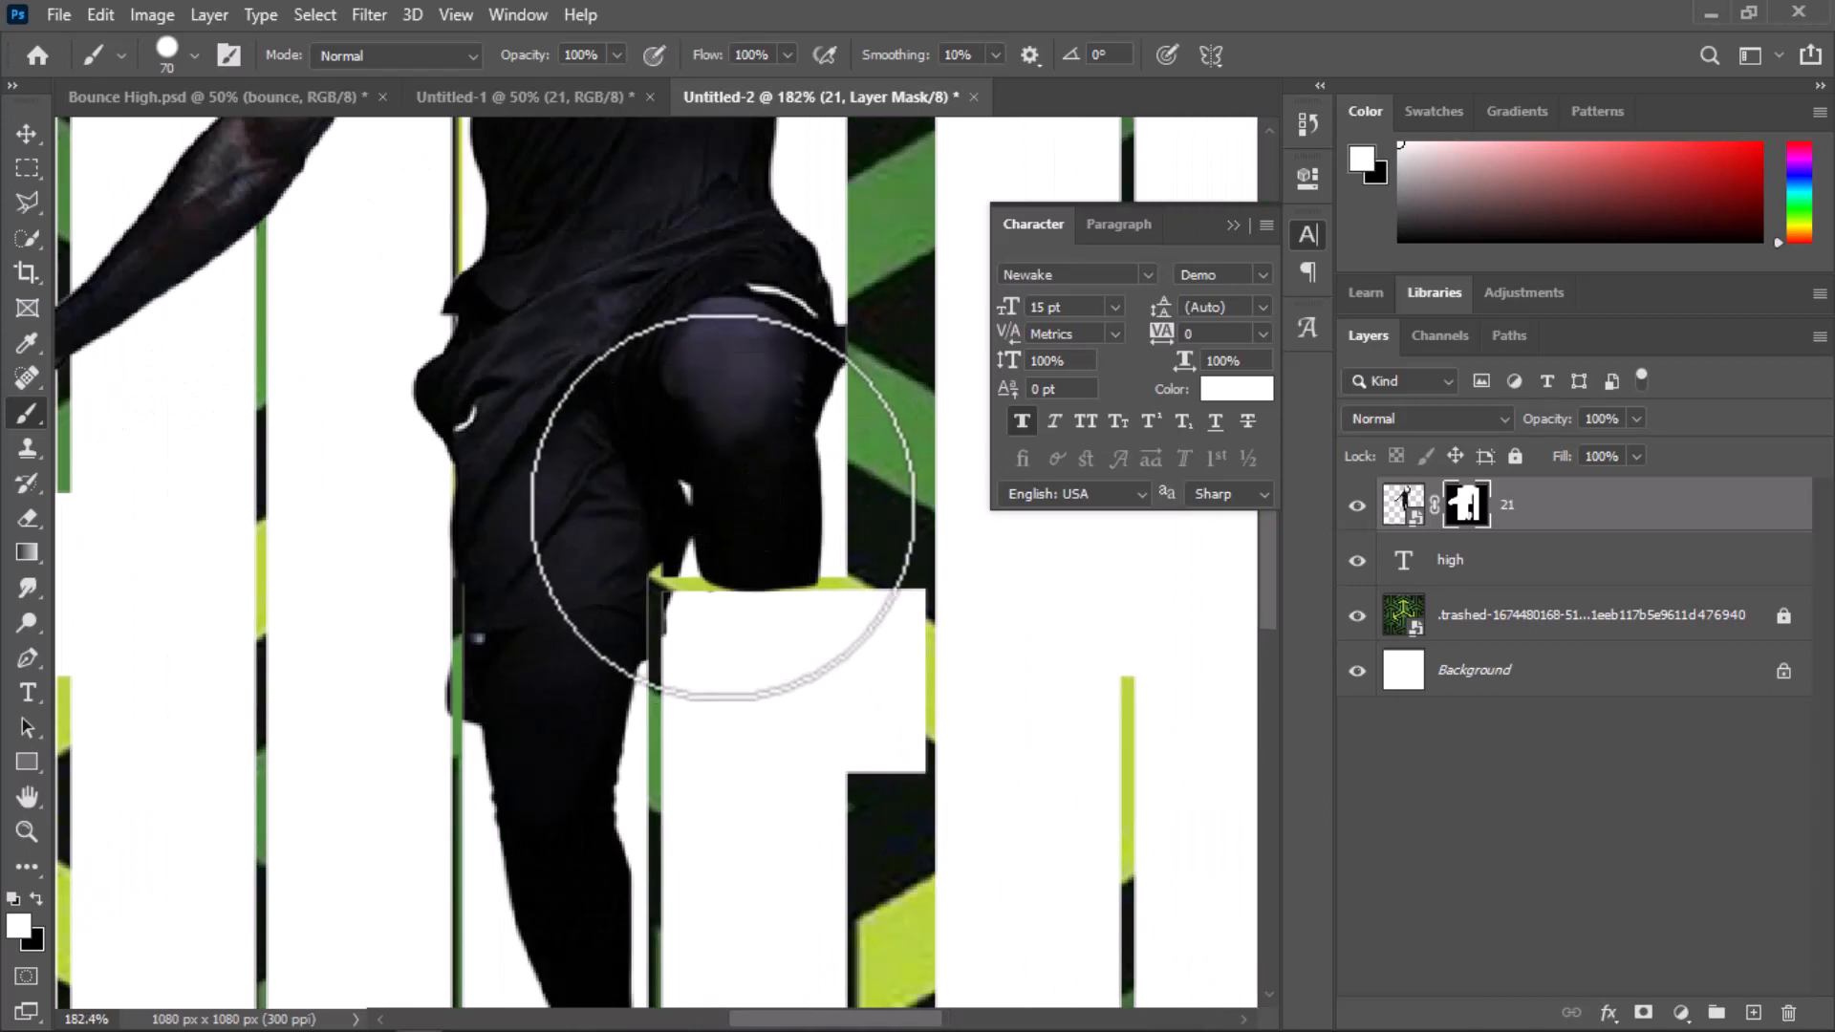
pyautogui.press('[')
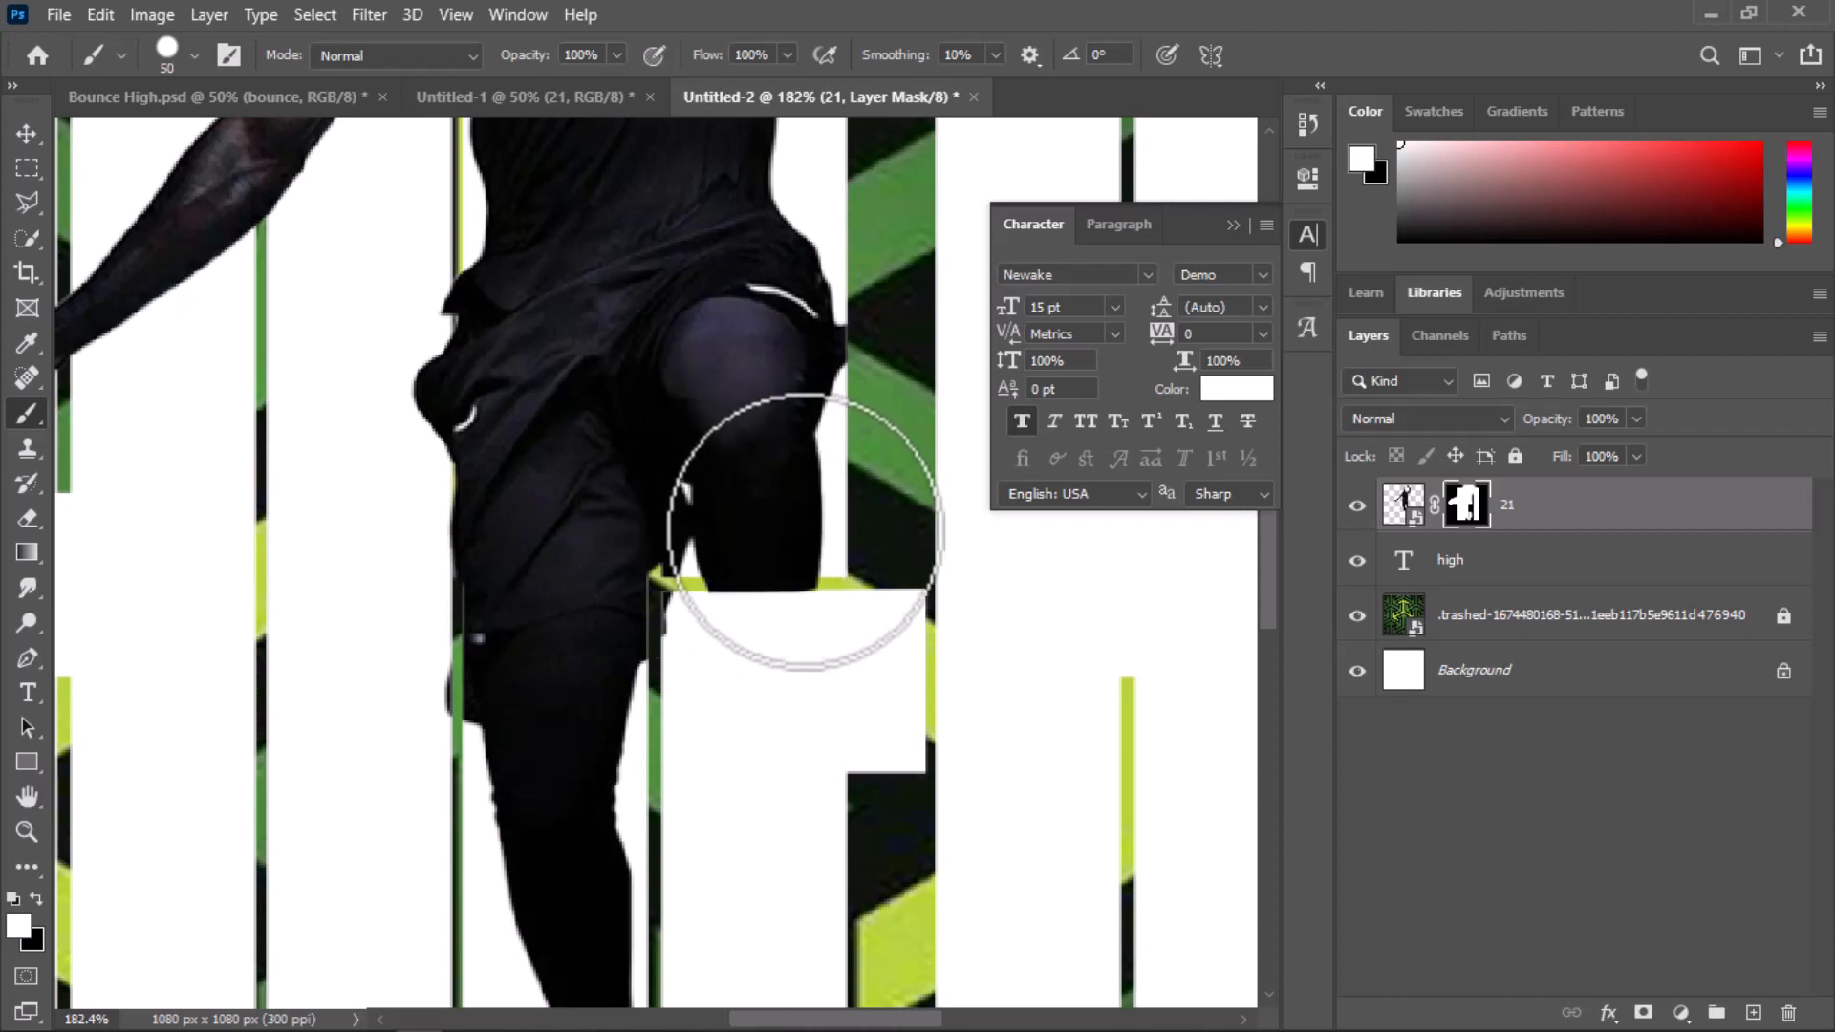
# Paint black on the mask to hide the straight leg's foot behind the lower part of the G
pyautogui.scroll(-5, 841, 726)
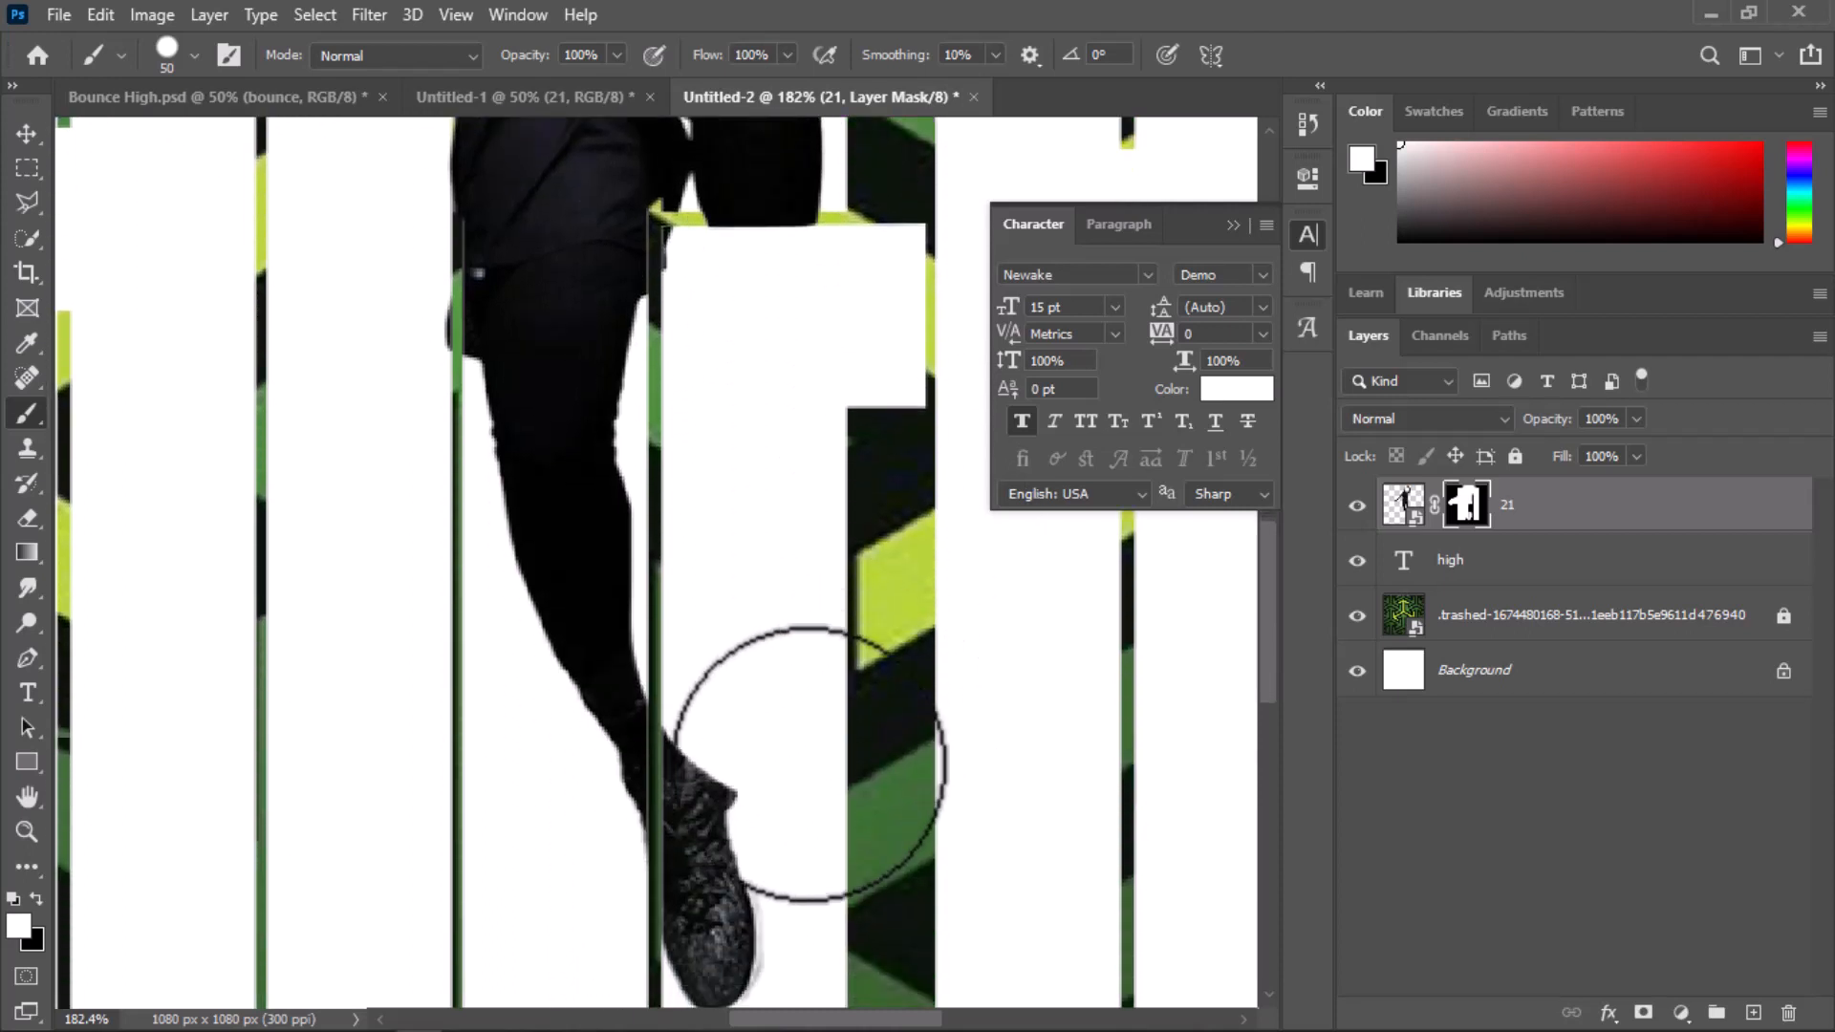
pyautogui.moveTo(737, 675)
pyautogui.mouseDown()
pyautogui.moveTo(708, 686)
pyautogui.moveTo(729, 773)
pyautogui.mouseUp()
pyautogui.press('x')
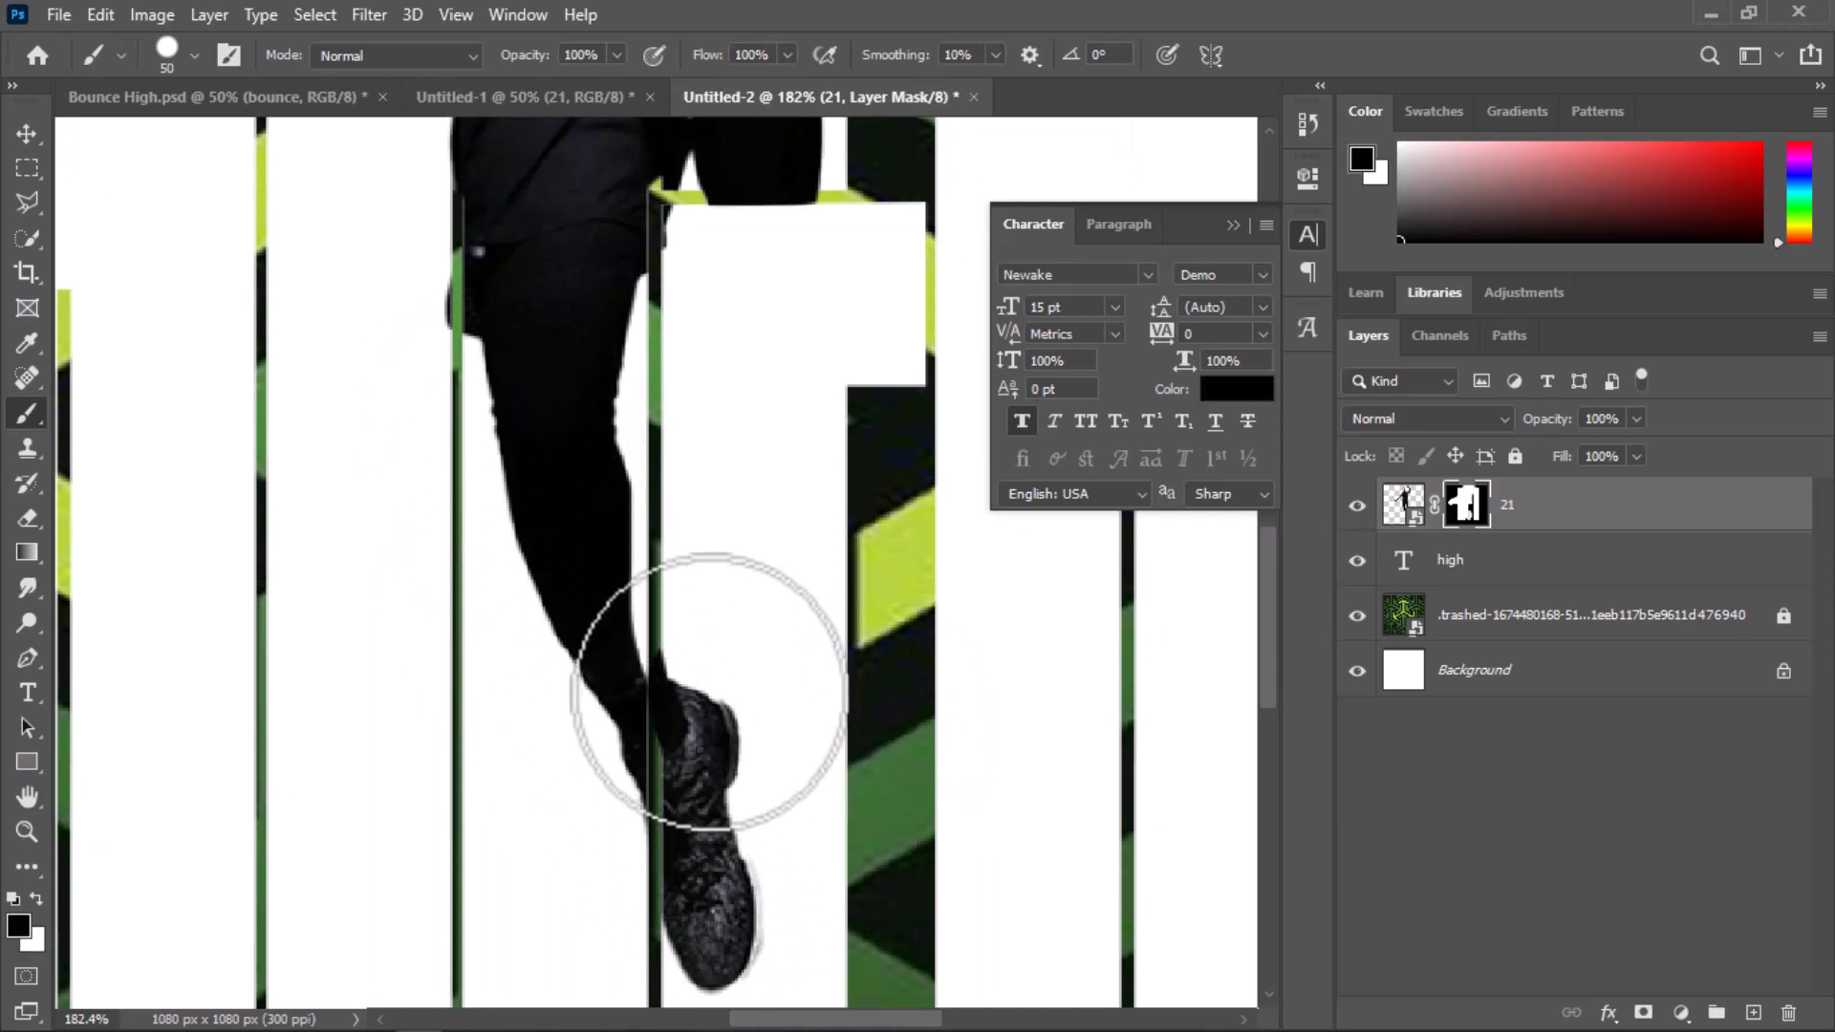
pyautogui.moveTo(660, 696)
pyautogui.mouseDown()
pyautogui.moveTo(680, 726)
pyautogui.moveTo(697, 942)
pyautogui.mouseUp()
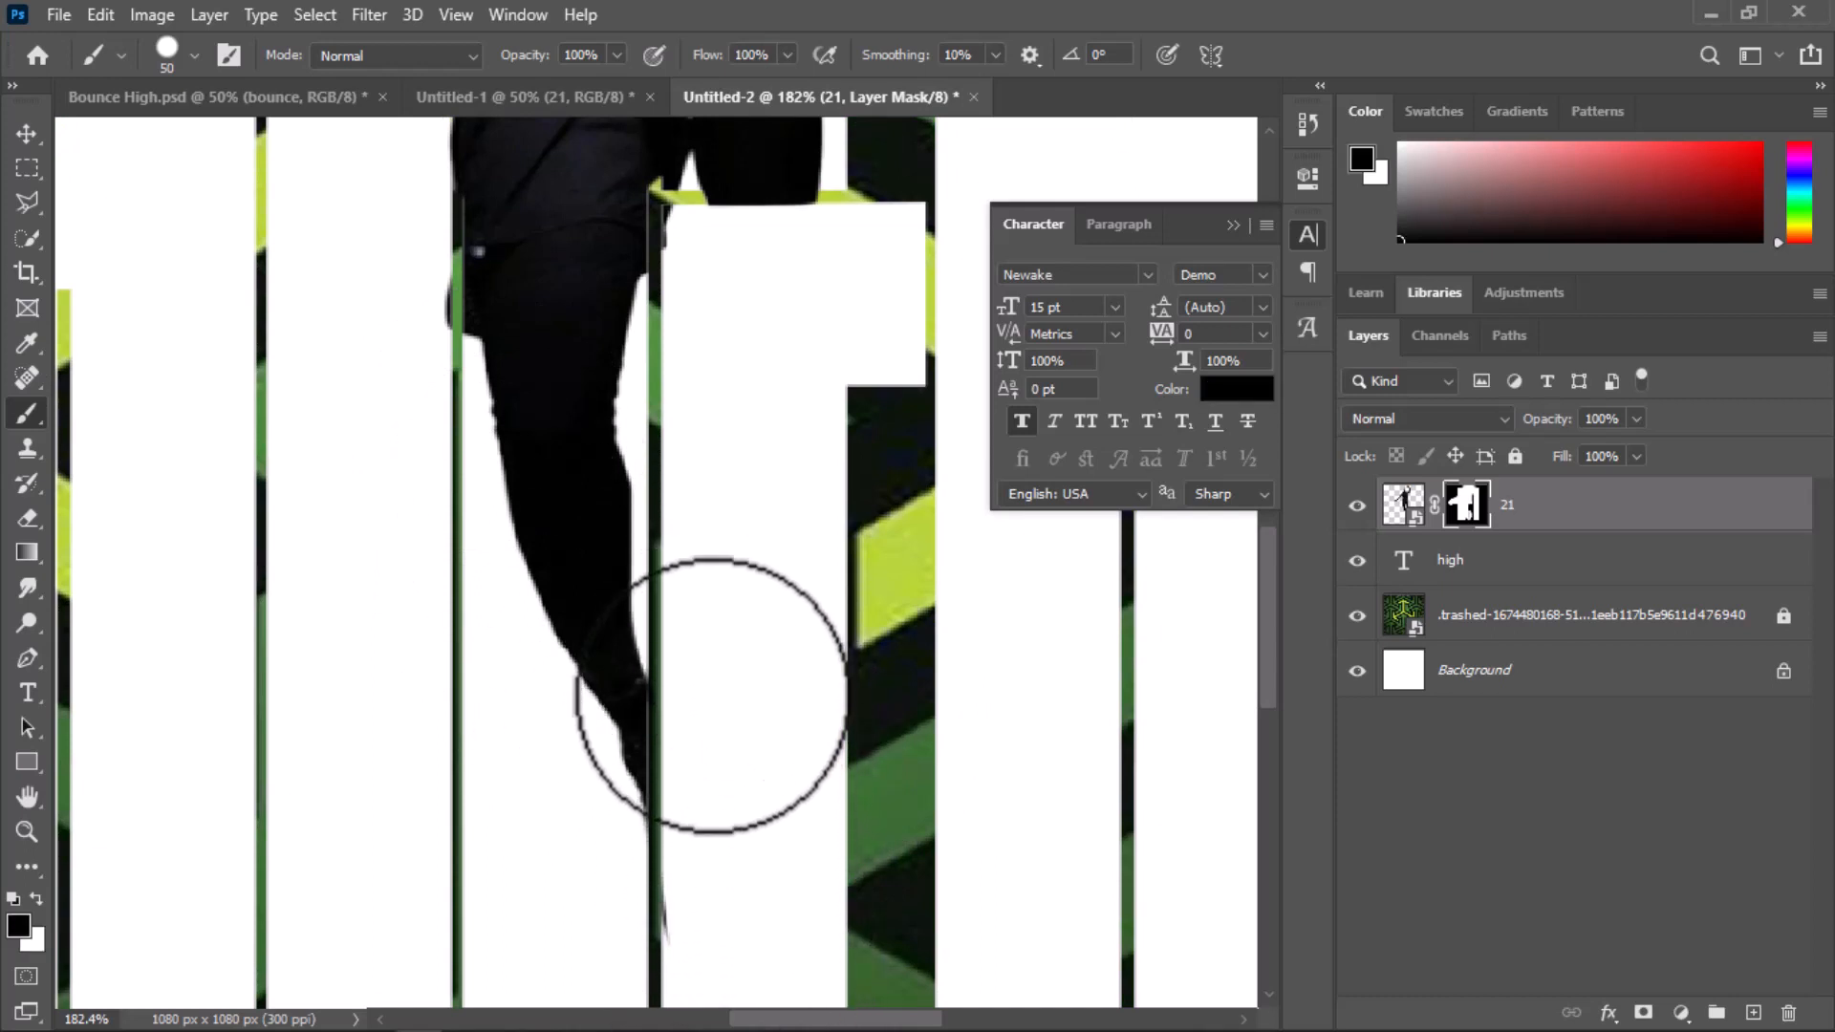
# Paint white on the mask to reveal the straight leg's ankle across the narrow gap in the G
pyautogui.press('x')
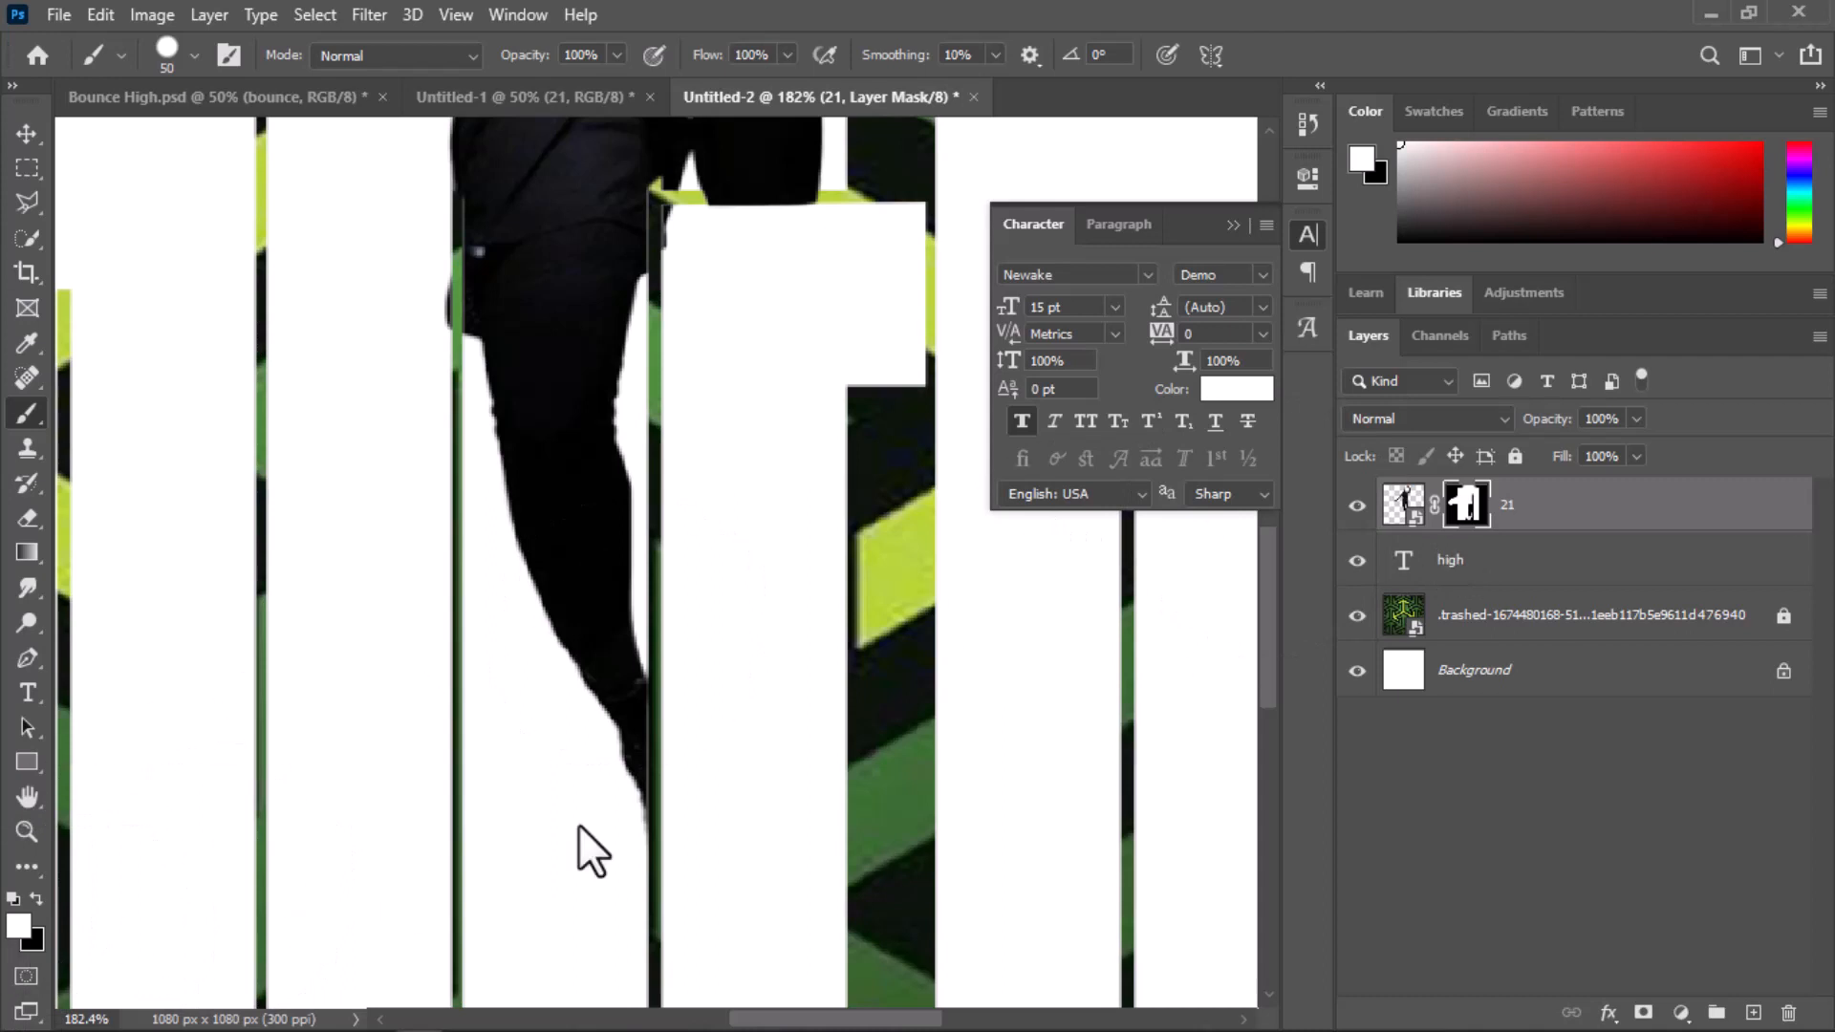
pyautogui.click(601, 705)
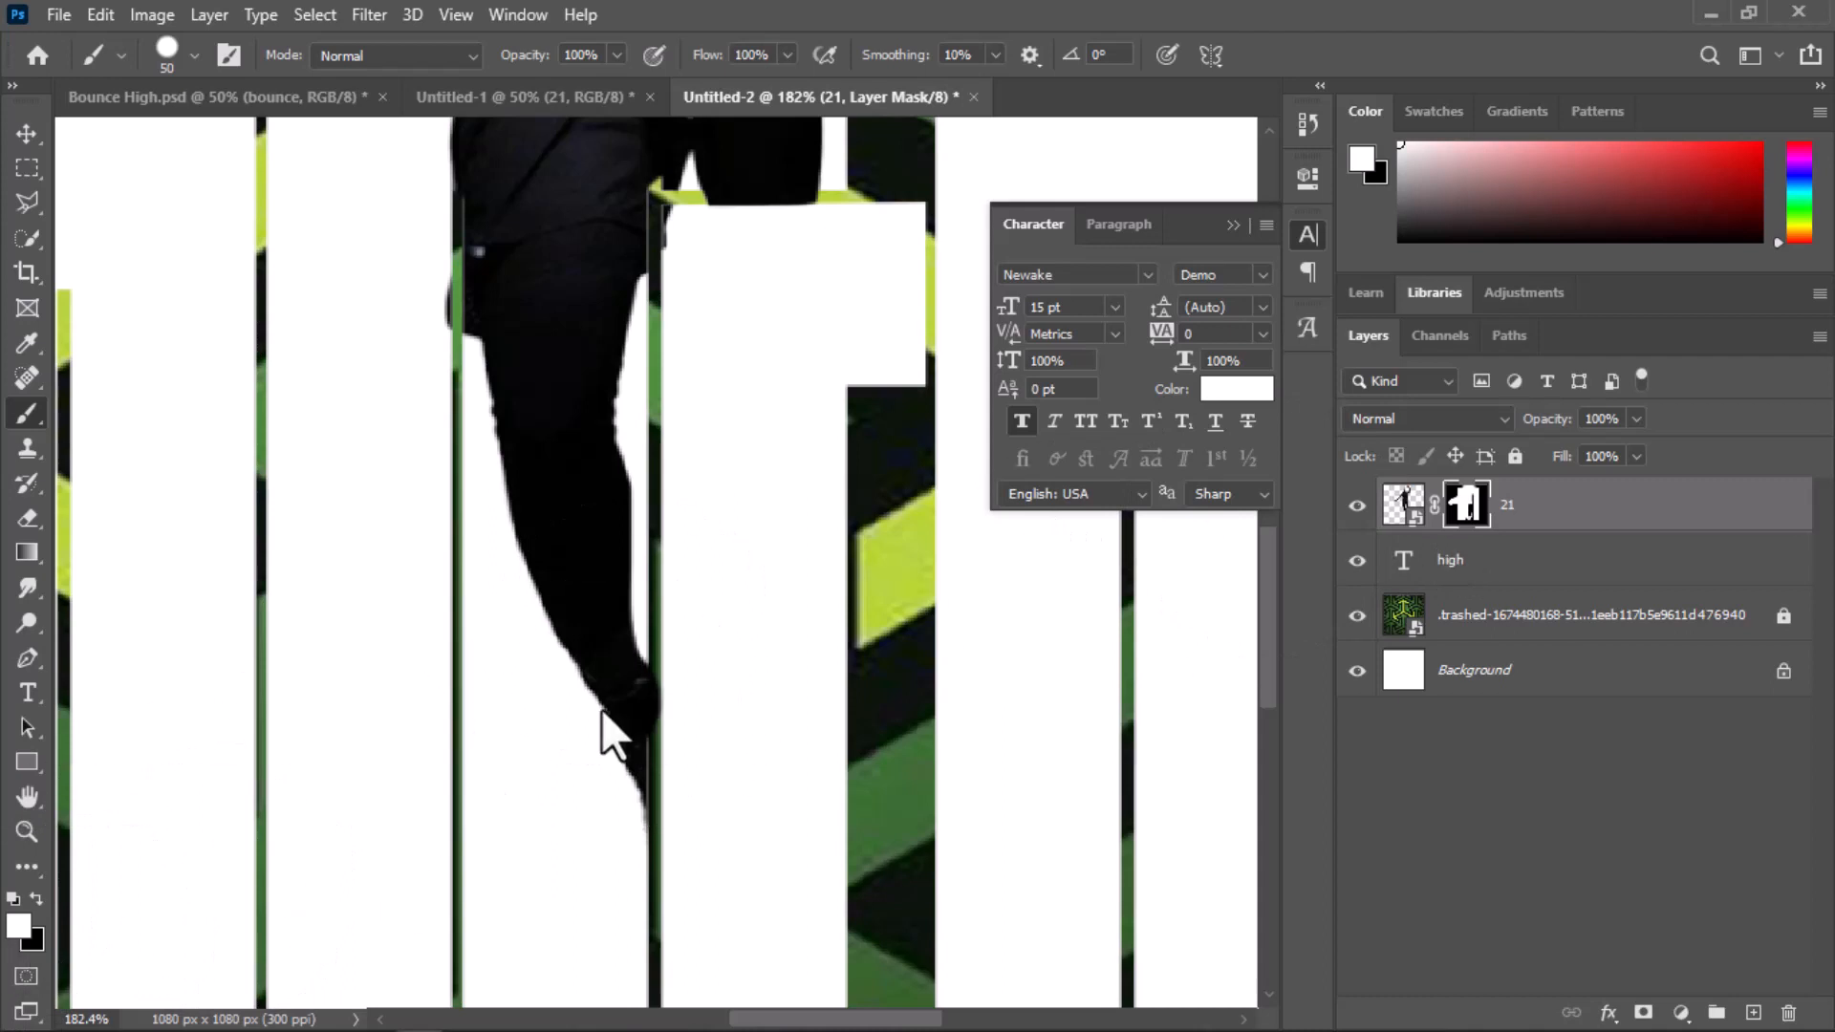
pyautogui.click(606, 709)
pyautogui.click(600, 703)
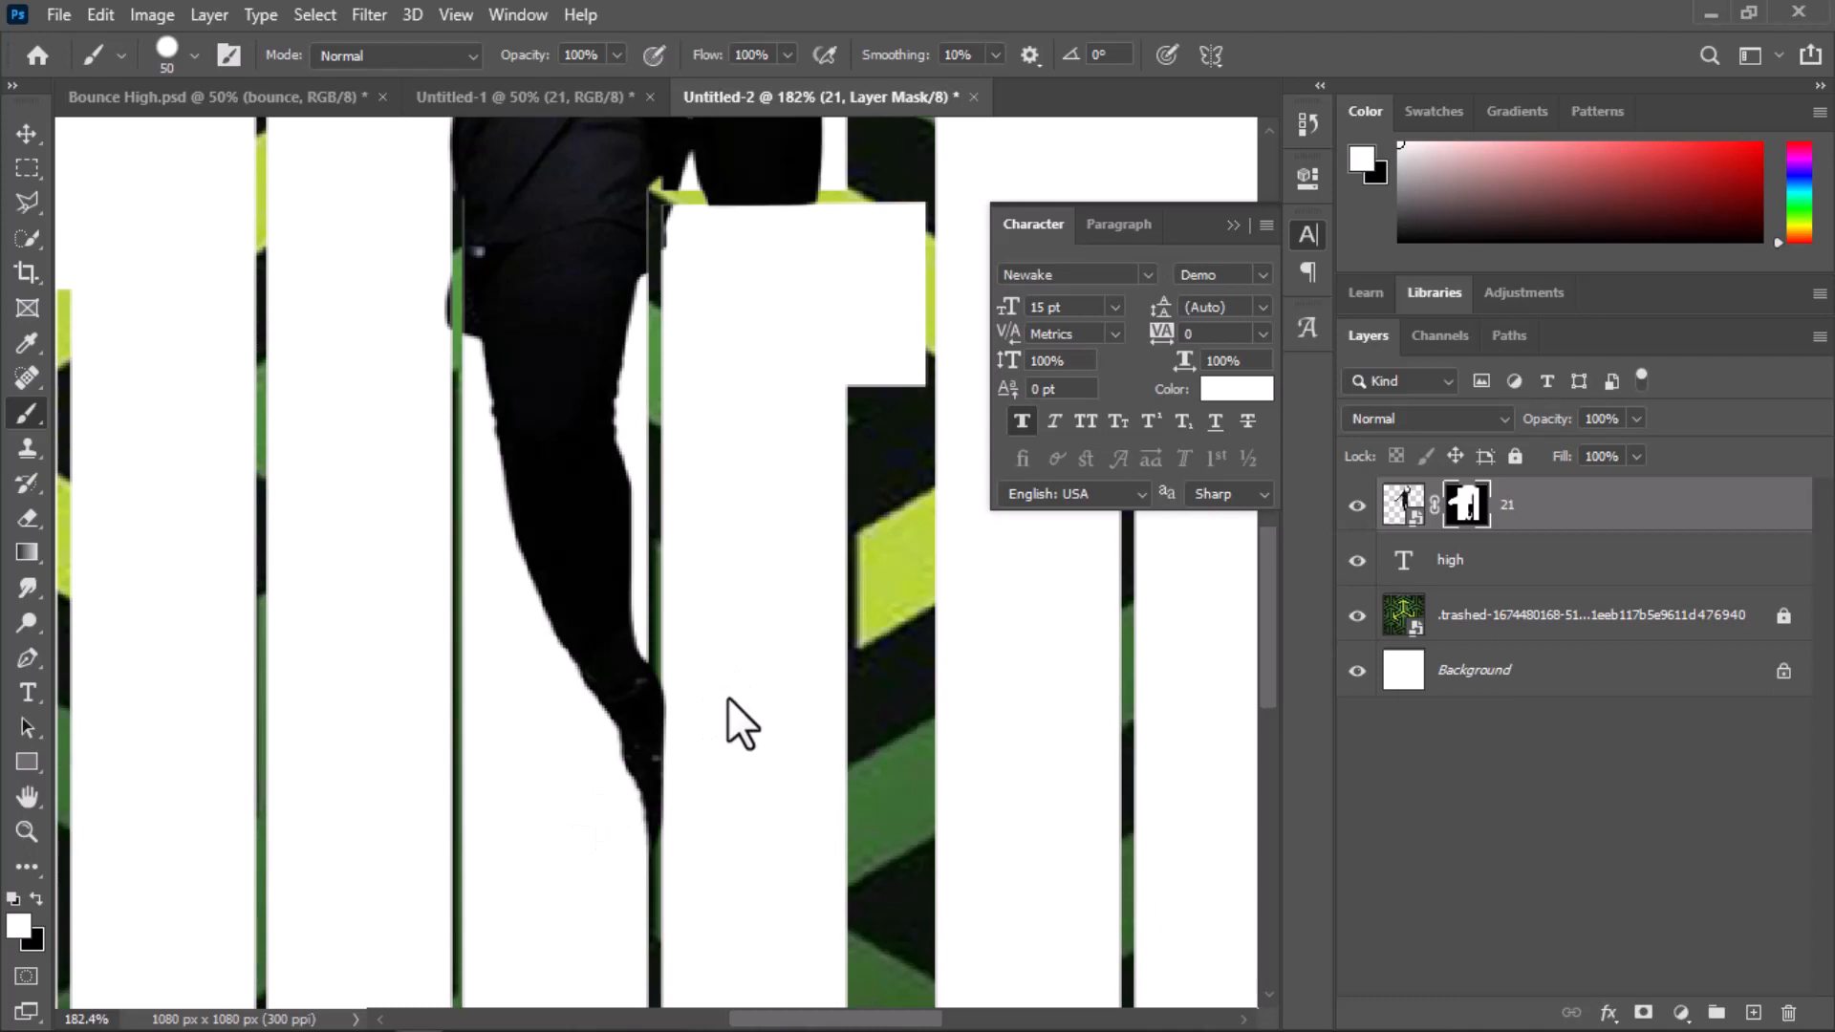
# Paint white on the mask to reveal the shorts and upper thigh across the letter gaps, reducing the brush to 35 px
pyautogui.press('x')
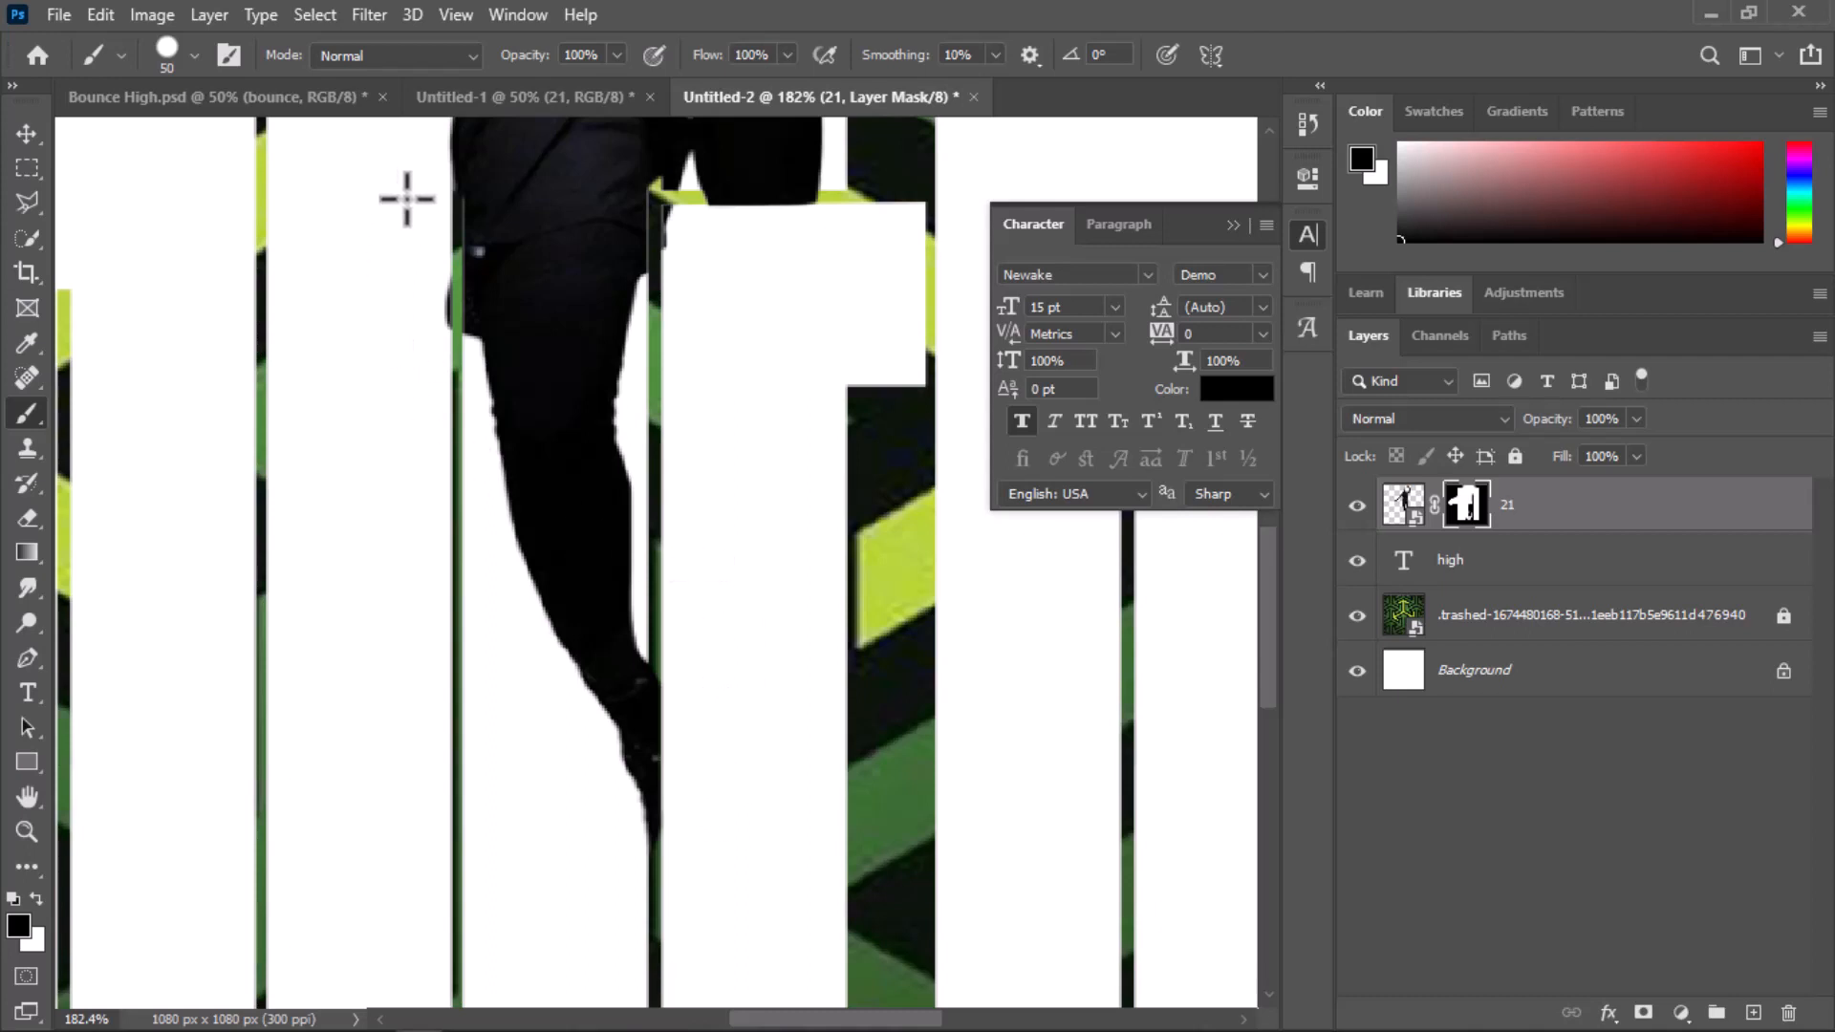
pyautogui.press('x')
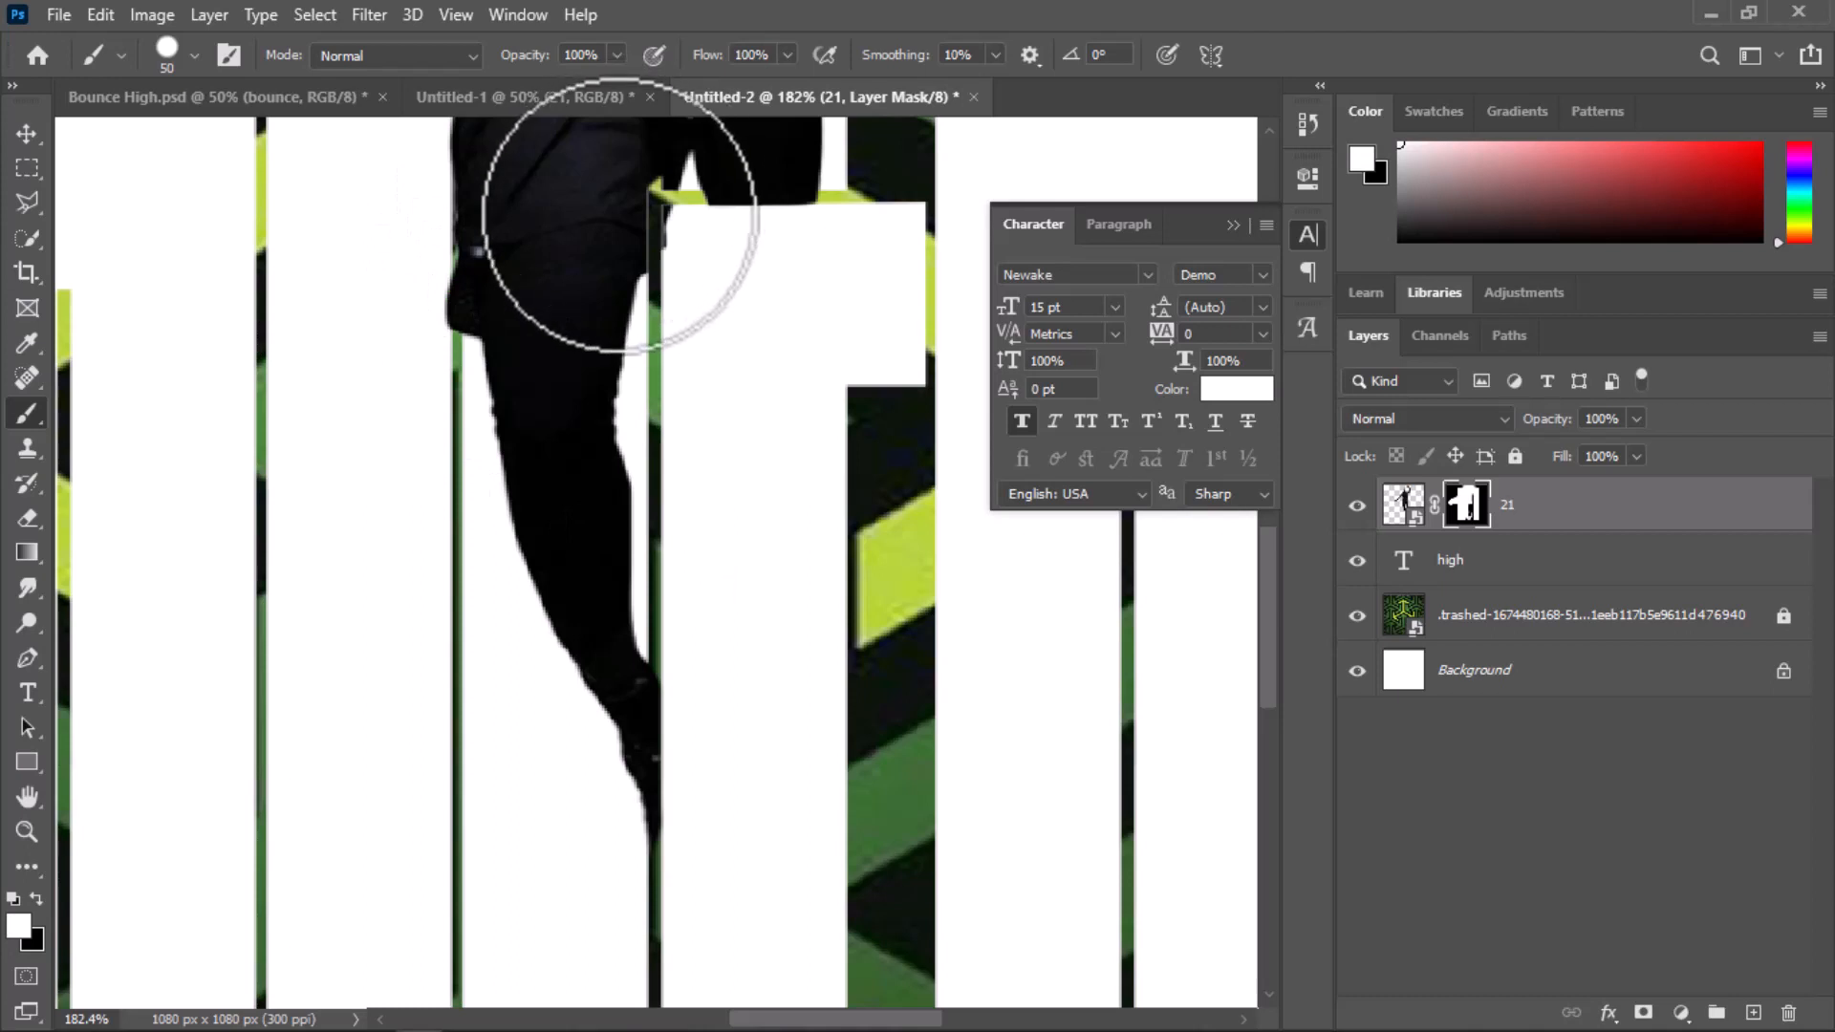
pyautogui.scroll(3, 619, 215)
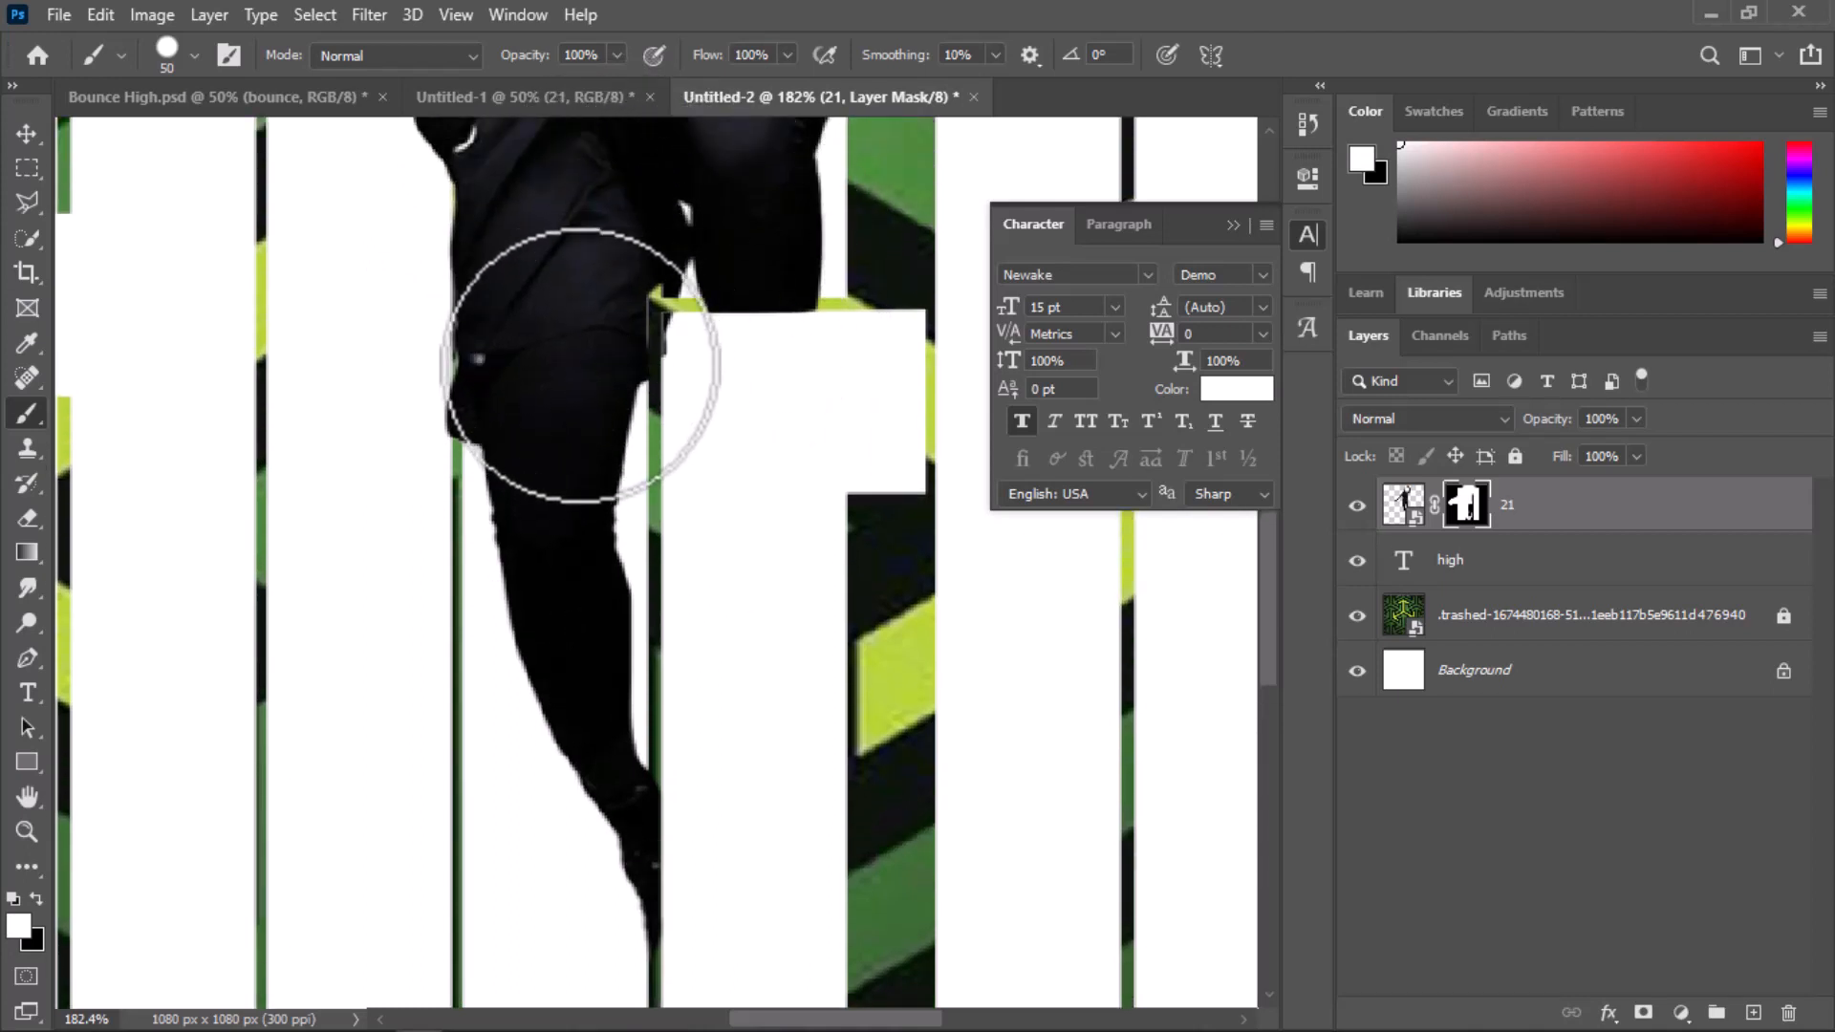
pyautogui.moveTo(580, 365)
pyautogui.mouseDown()
pyautogui.moveTo(595, 311)
pyautogui.moveTo(589, 381)
pyautogui.moveTo(623, 258)
pyautogui.mouseUp()
pyautogui.press('x')
pyautogui.press('x')
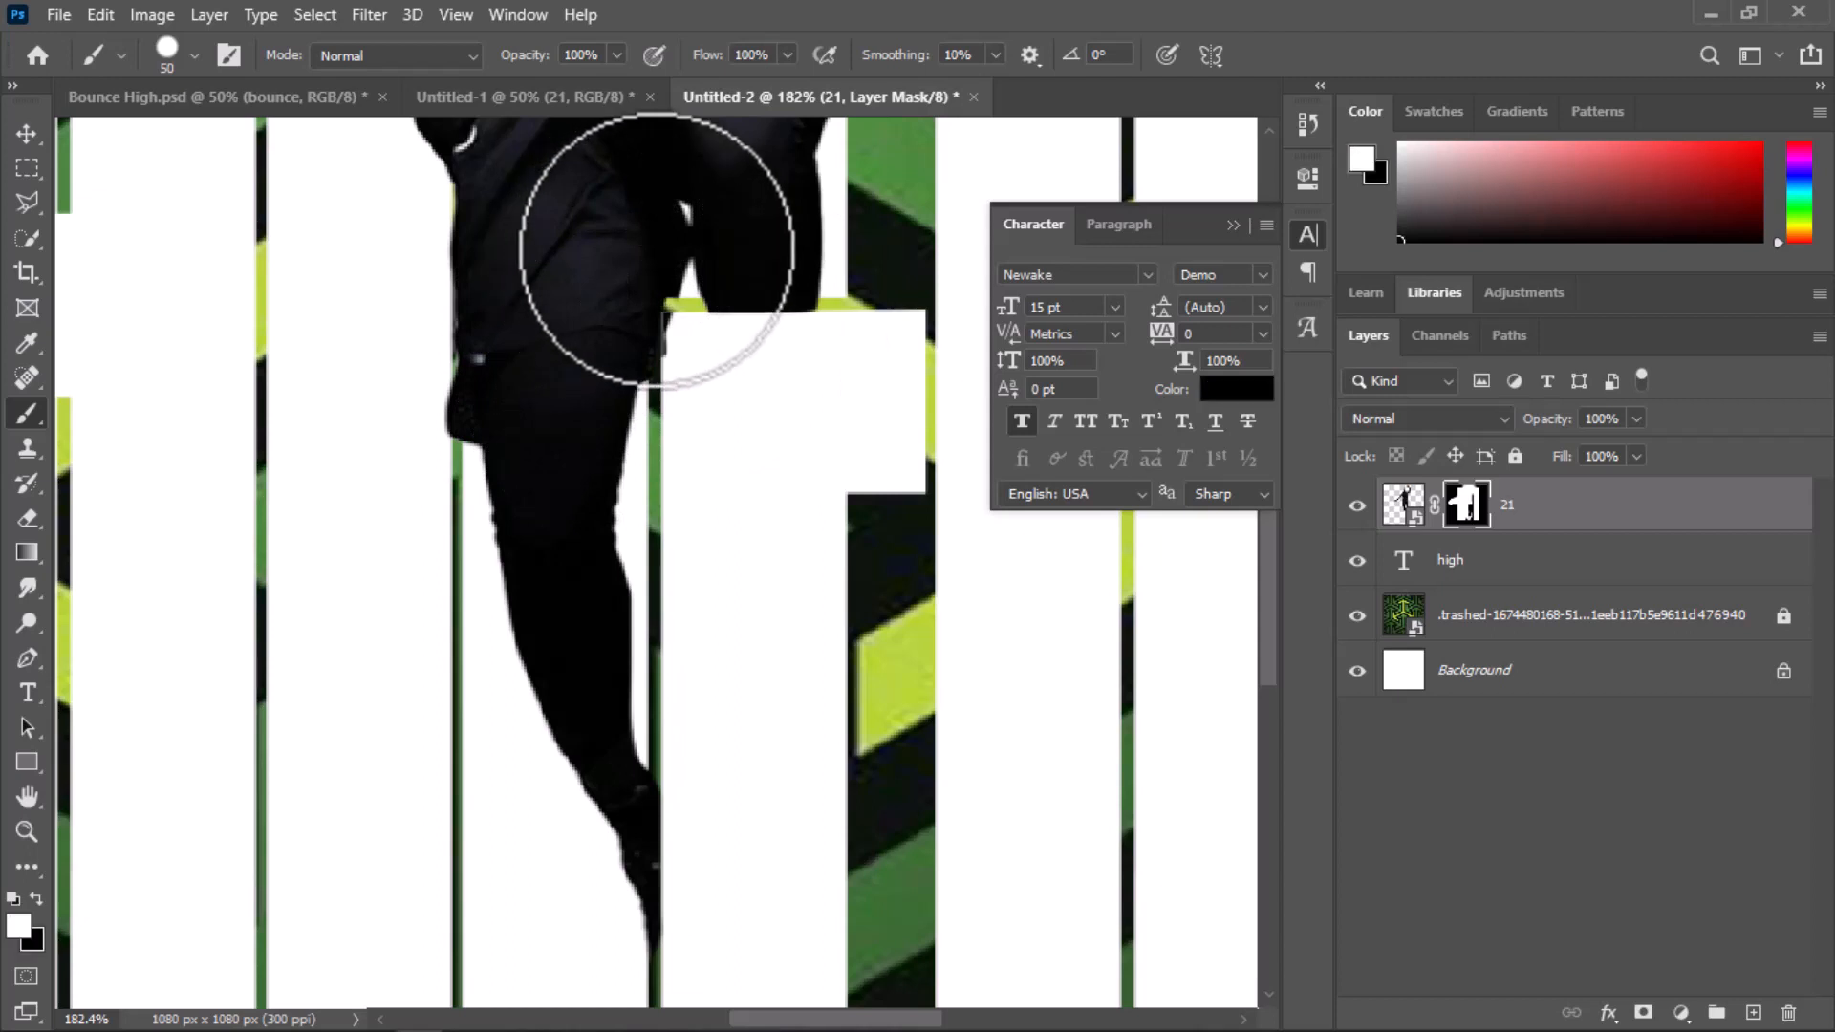
pyautogui.press('[')
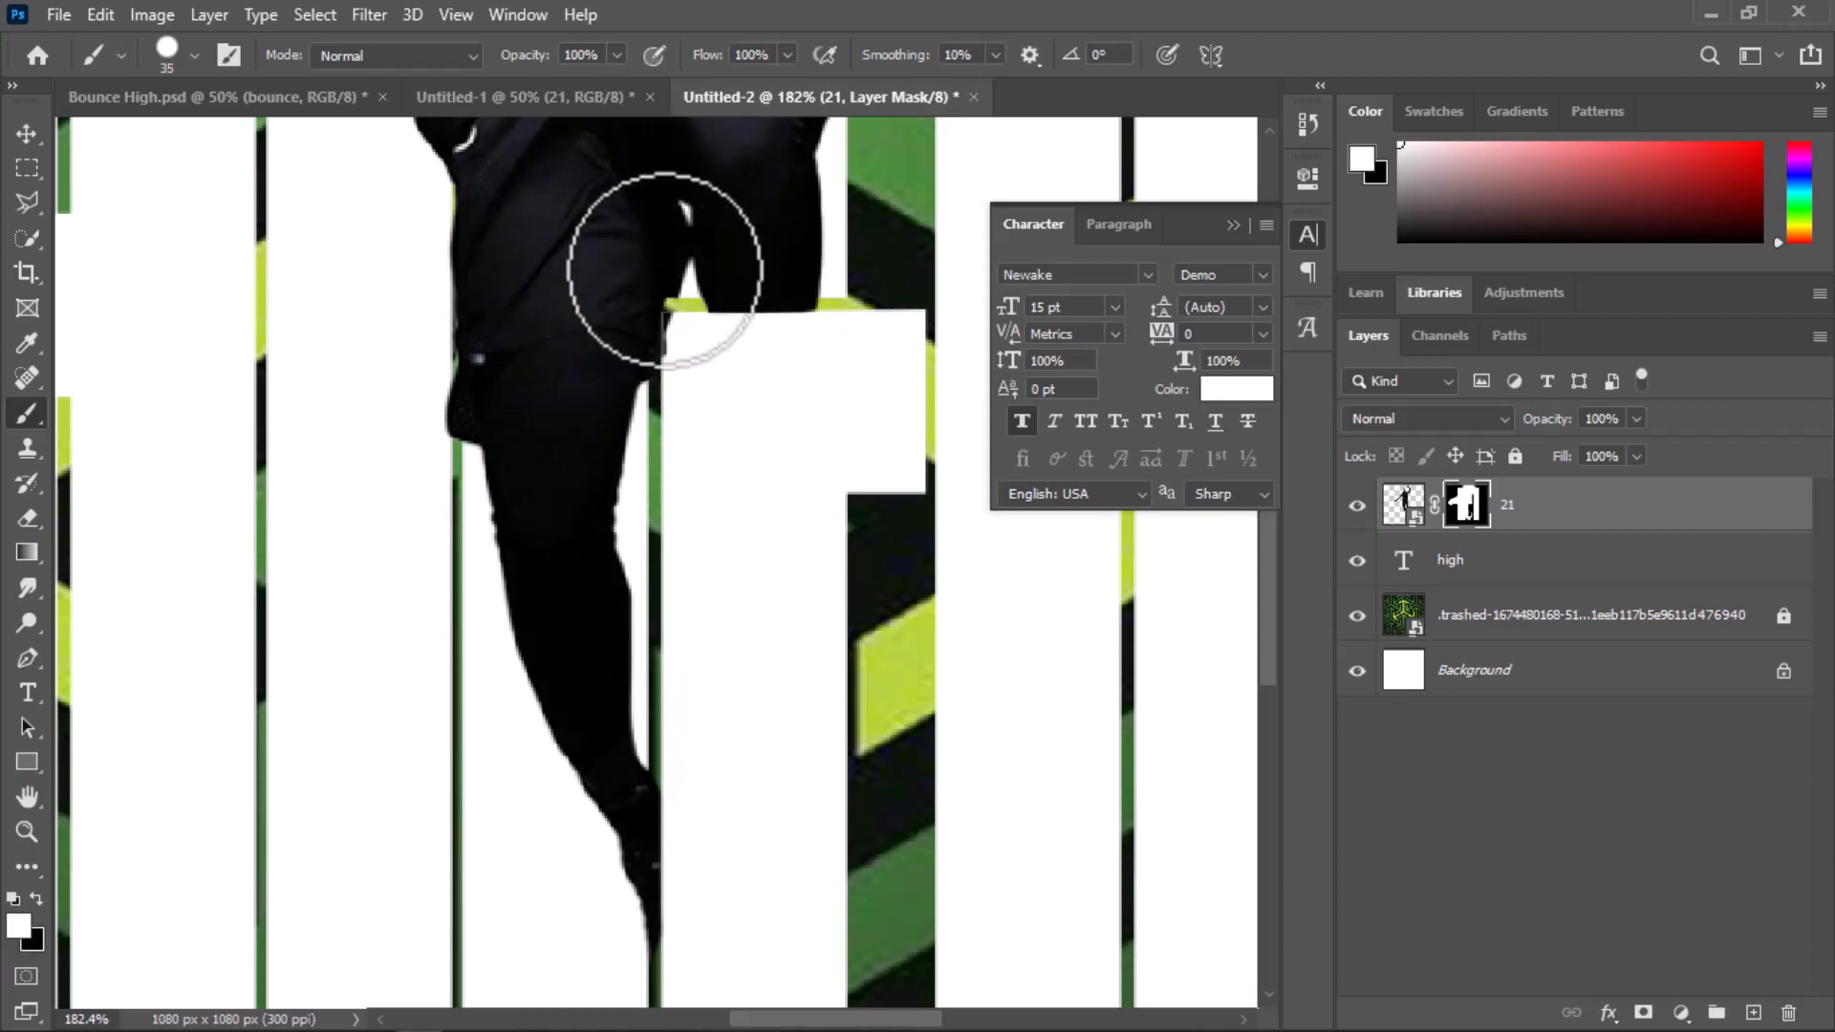
pyautogui.moveTo(672, 261)
pyautogui.mouseDown()
pyautogui.moveTo(617, 307)
pyautogui.moveTo(625, 359)
pyautogui.moveTo(551, 462)
pyautogui.moveTo(626, 388)
pyautogui.moveTo(617, 408)
pyautogui.moveTo(617, 371)
pyautogui.moveTo(570, 431)
pyautogui.mouseUp()
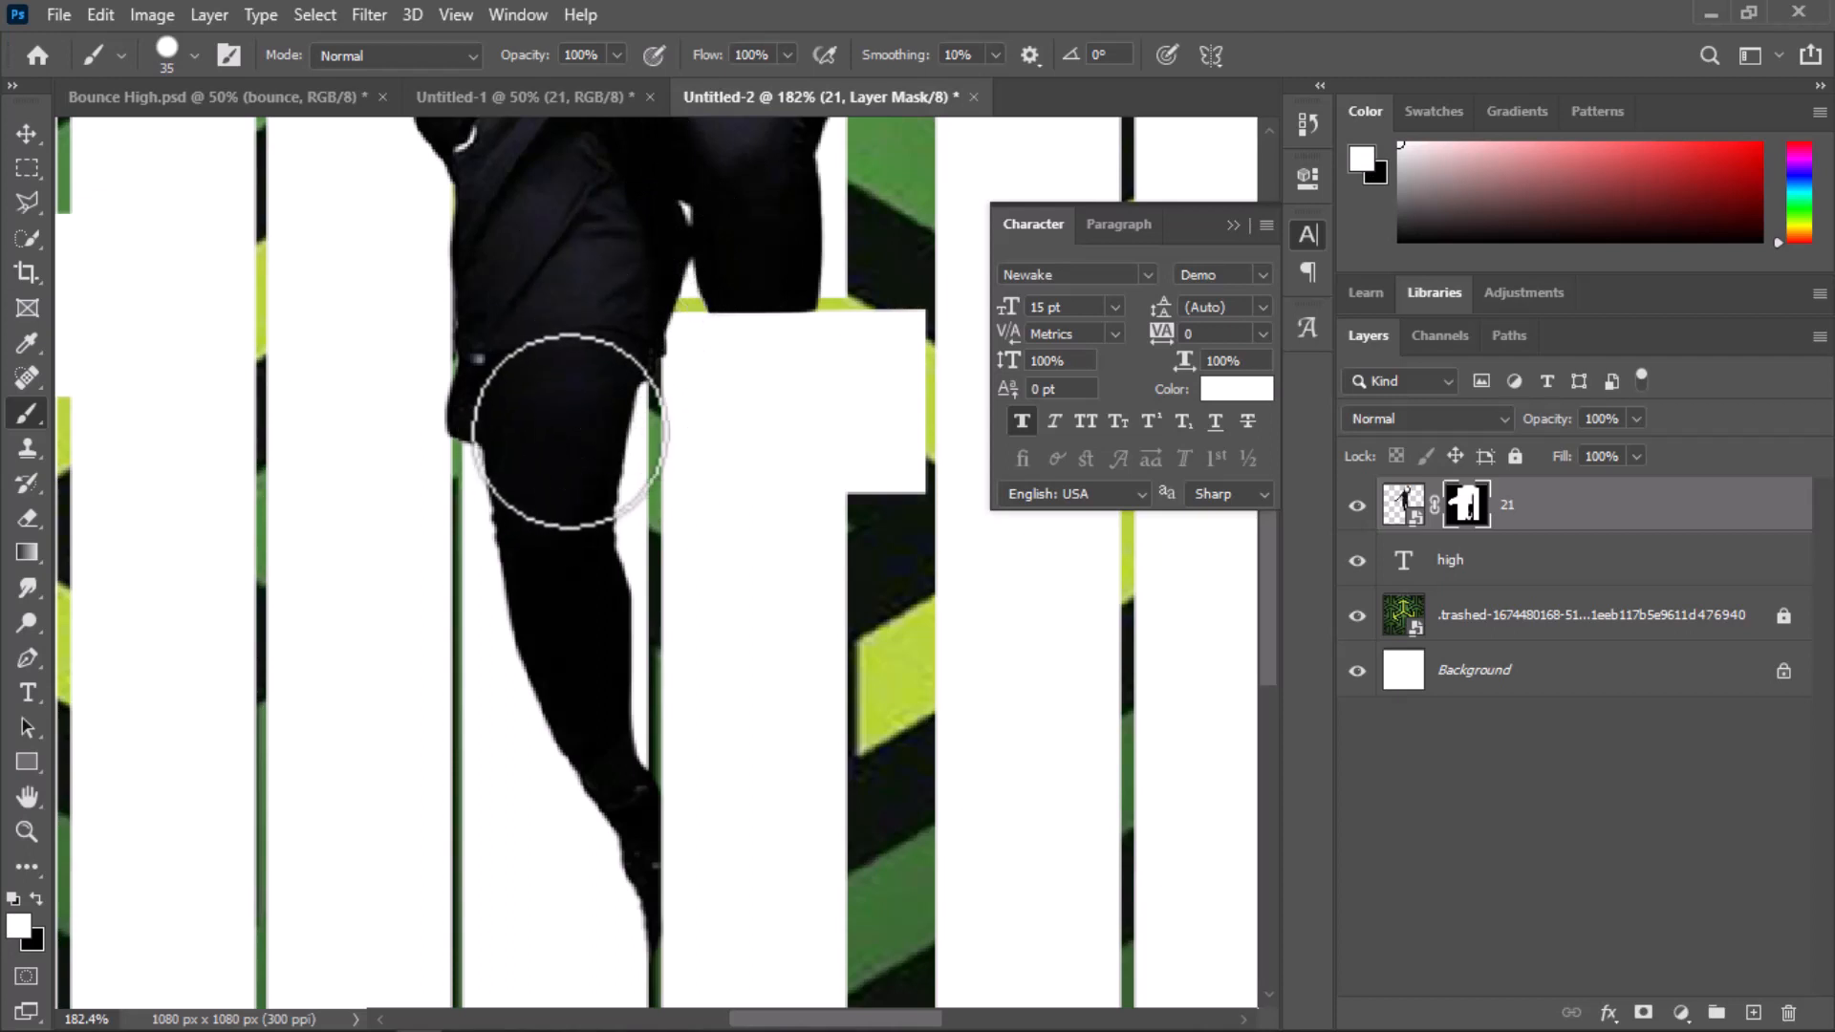
# Compare the masked player with the finished Bounce High.psd poster and its layers, returning to Untitled-2
pyautogui.scroll(3, 570, 431)
pyautogui.scroll(-6, 570, 431)
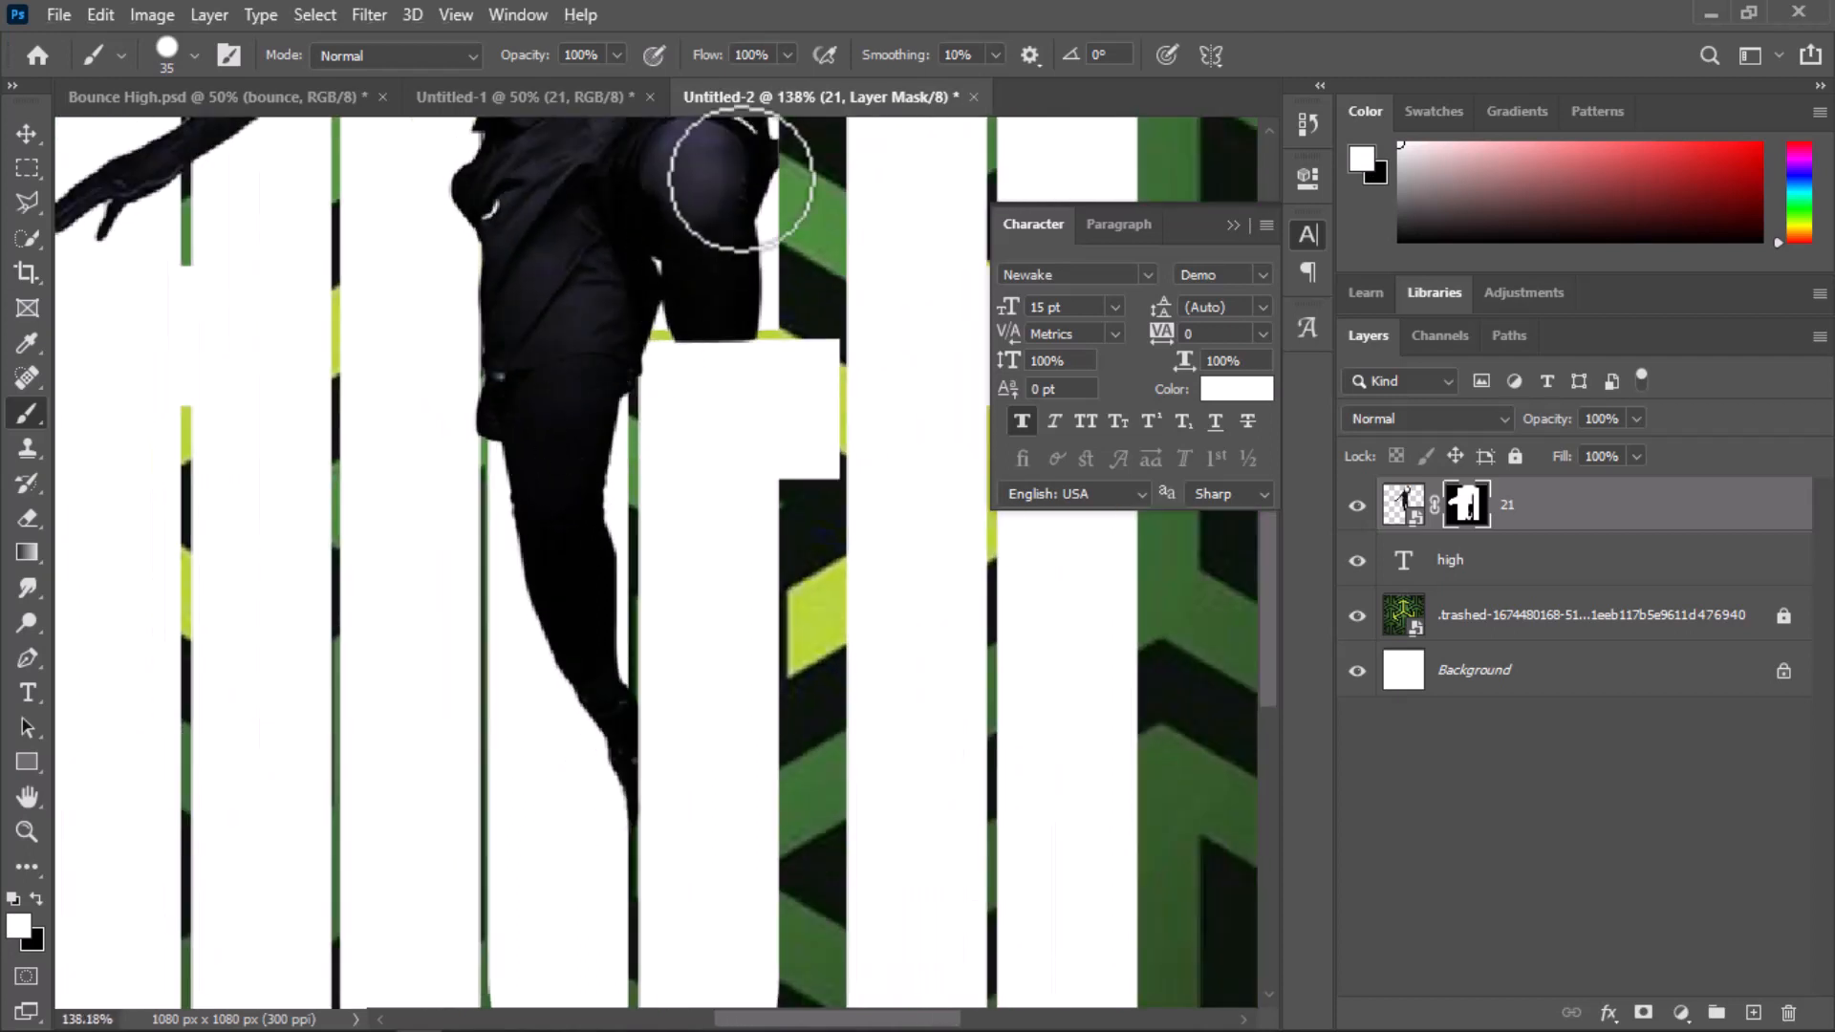
pyautogui.click(272, 95)
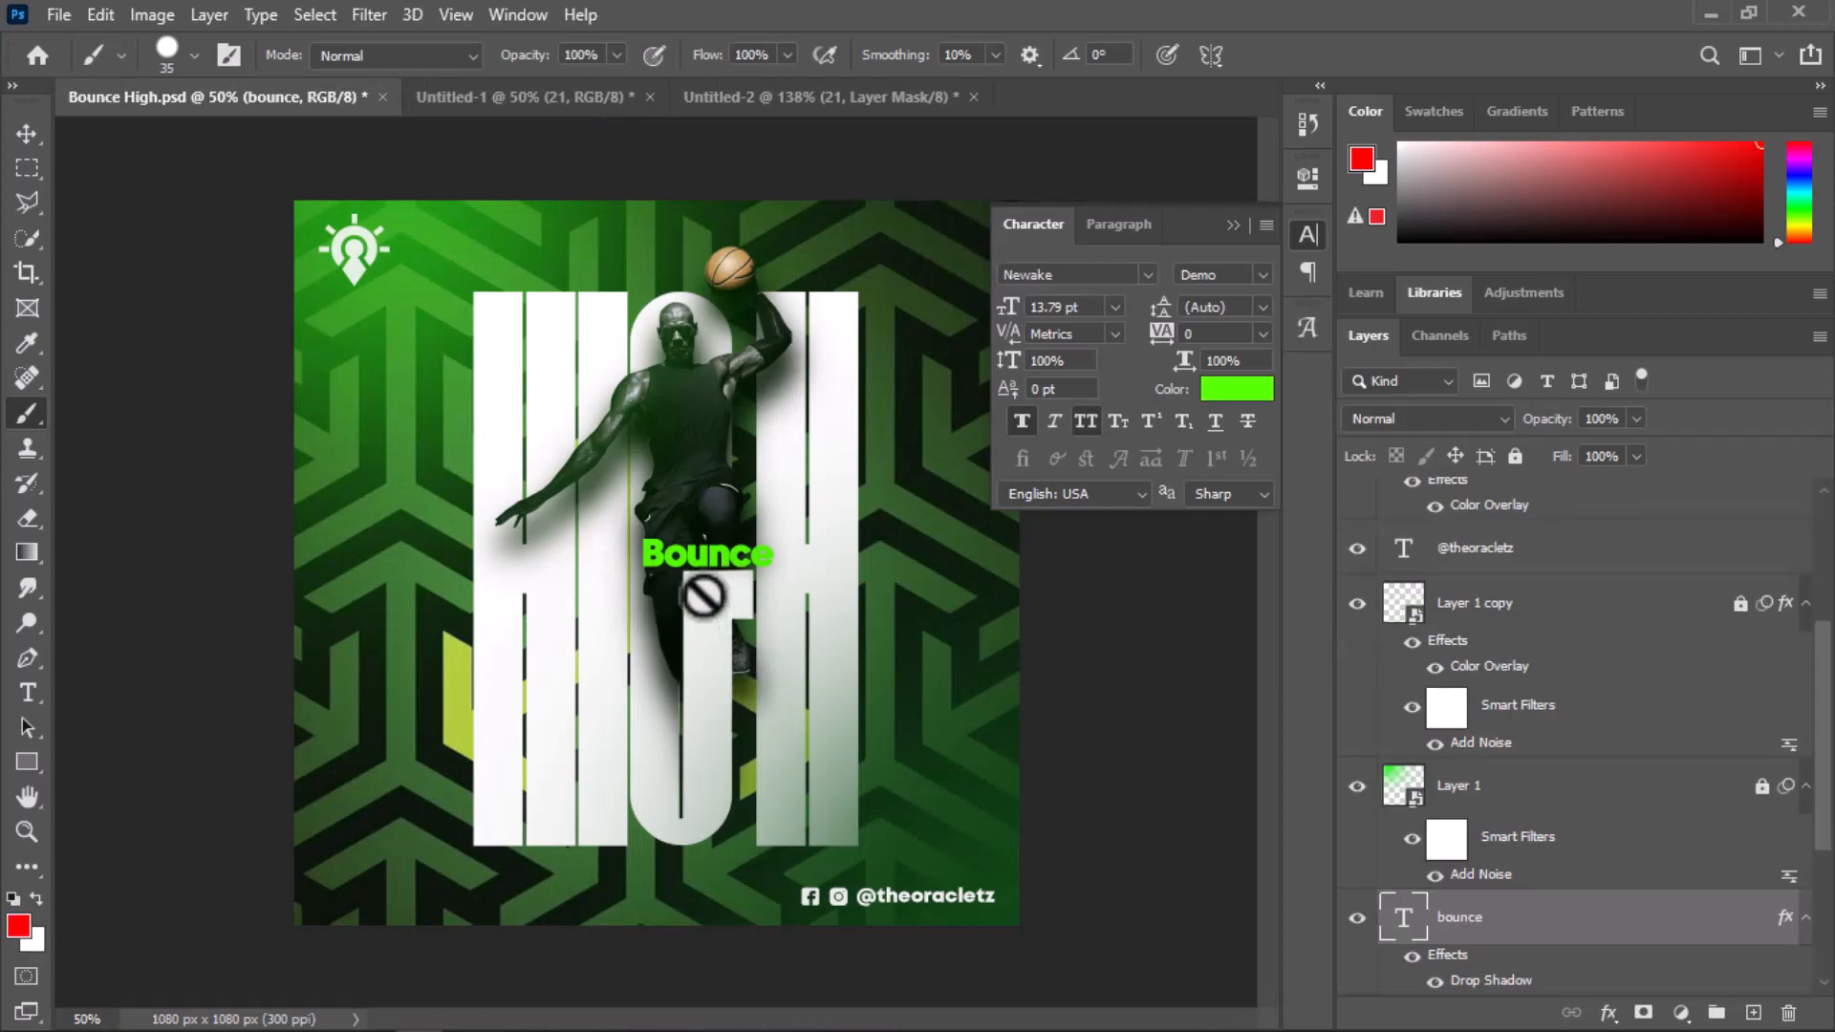
pyautogui.scroll(-3, 1567, 857)
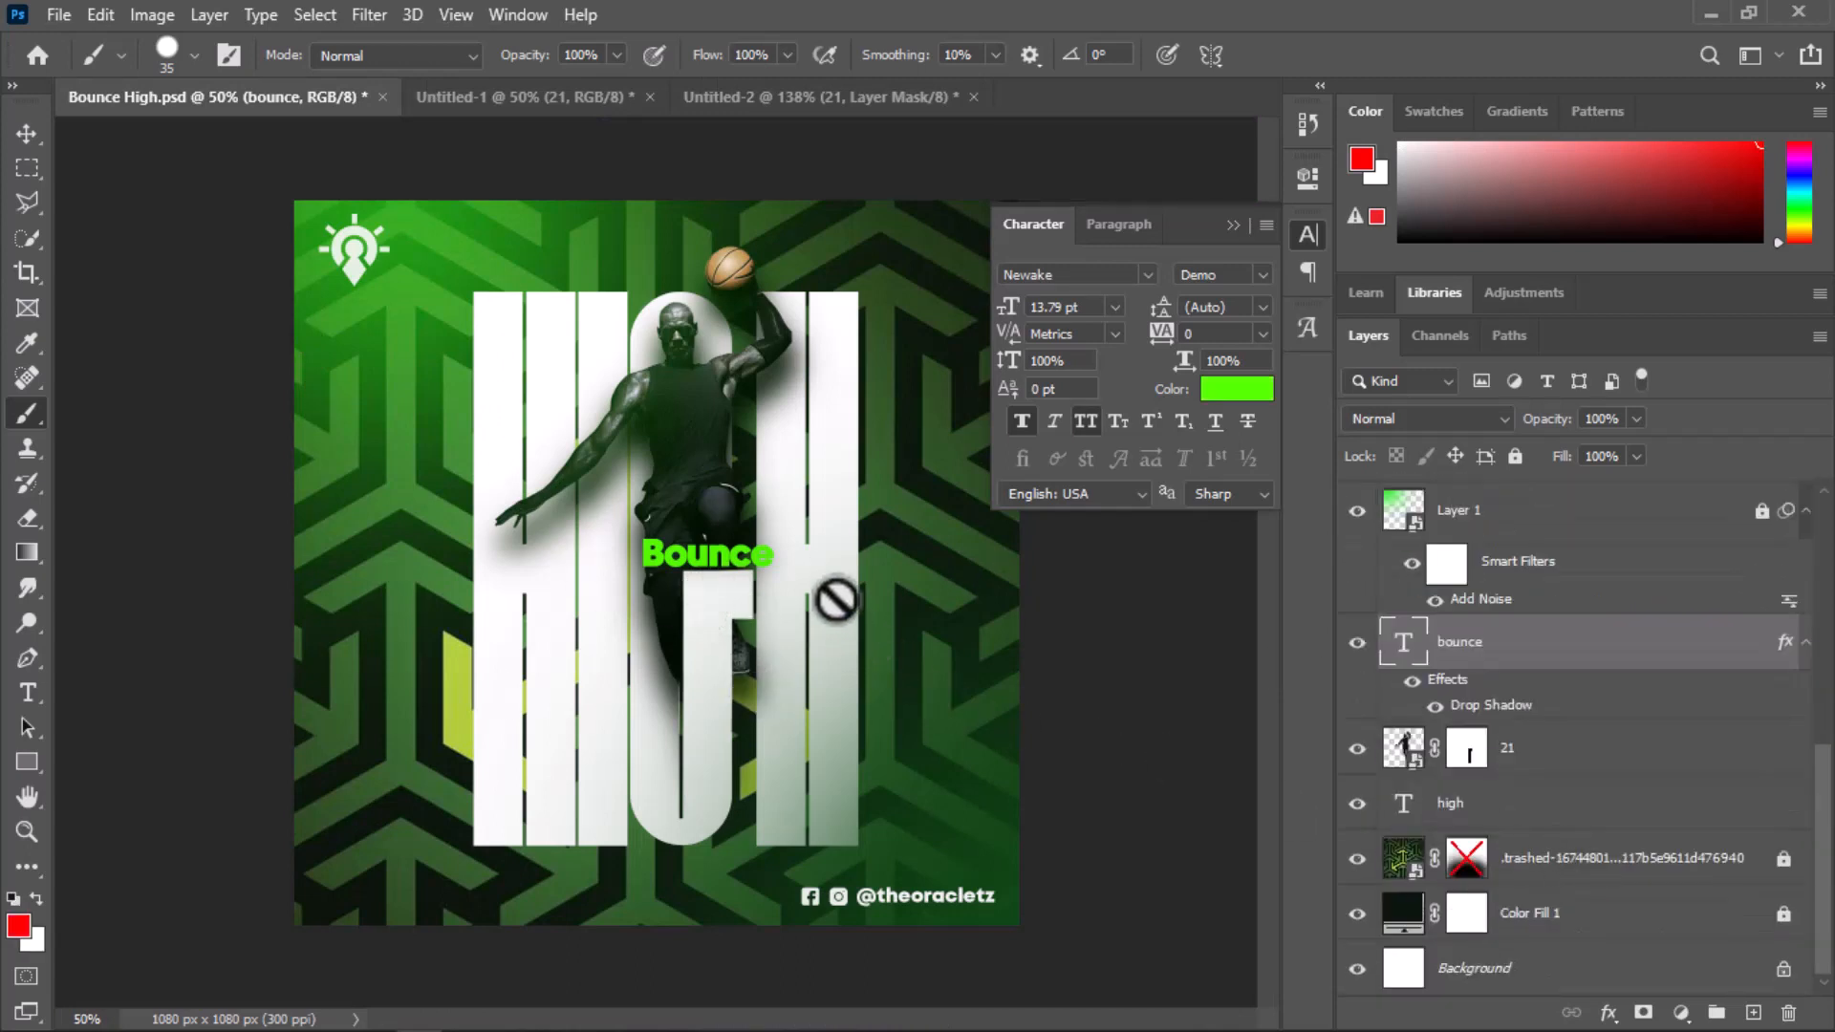
pyautogui.click(768, 98)
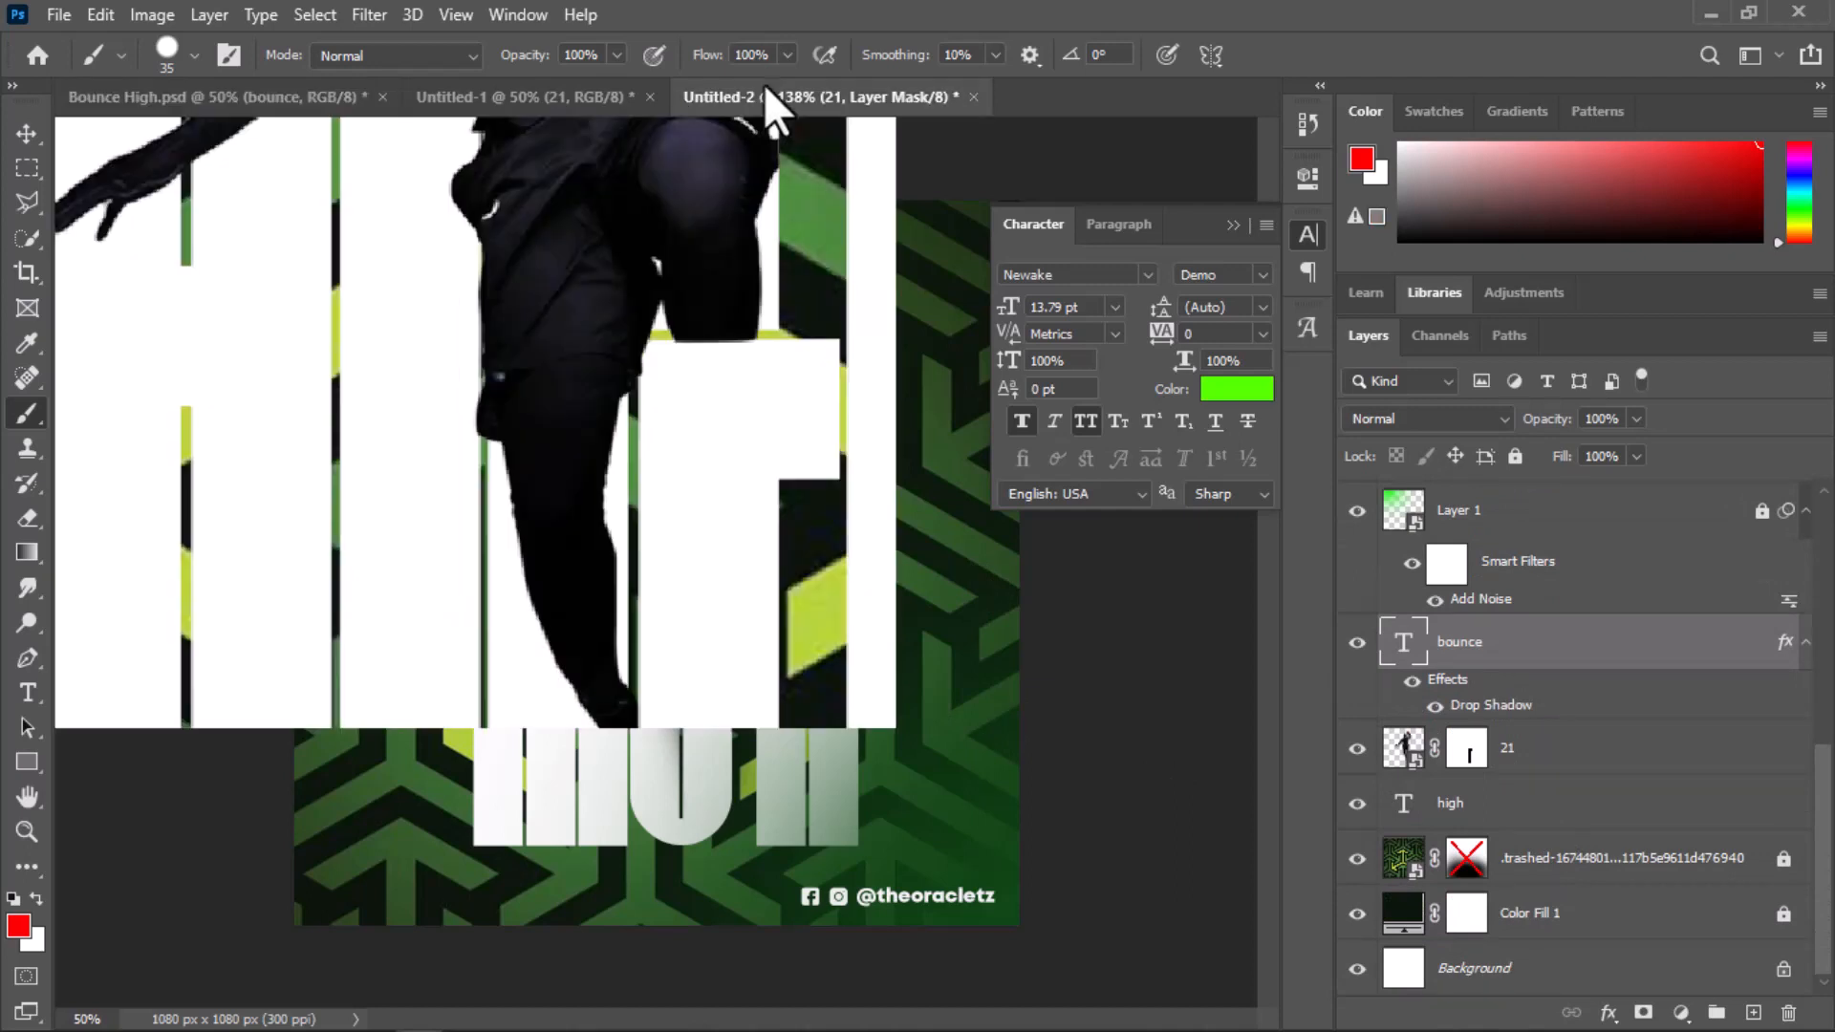
pyautogui.scroll(5, 532, 430)
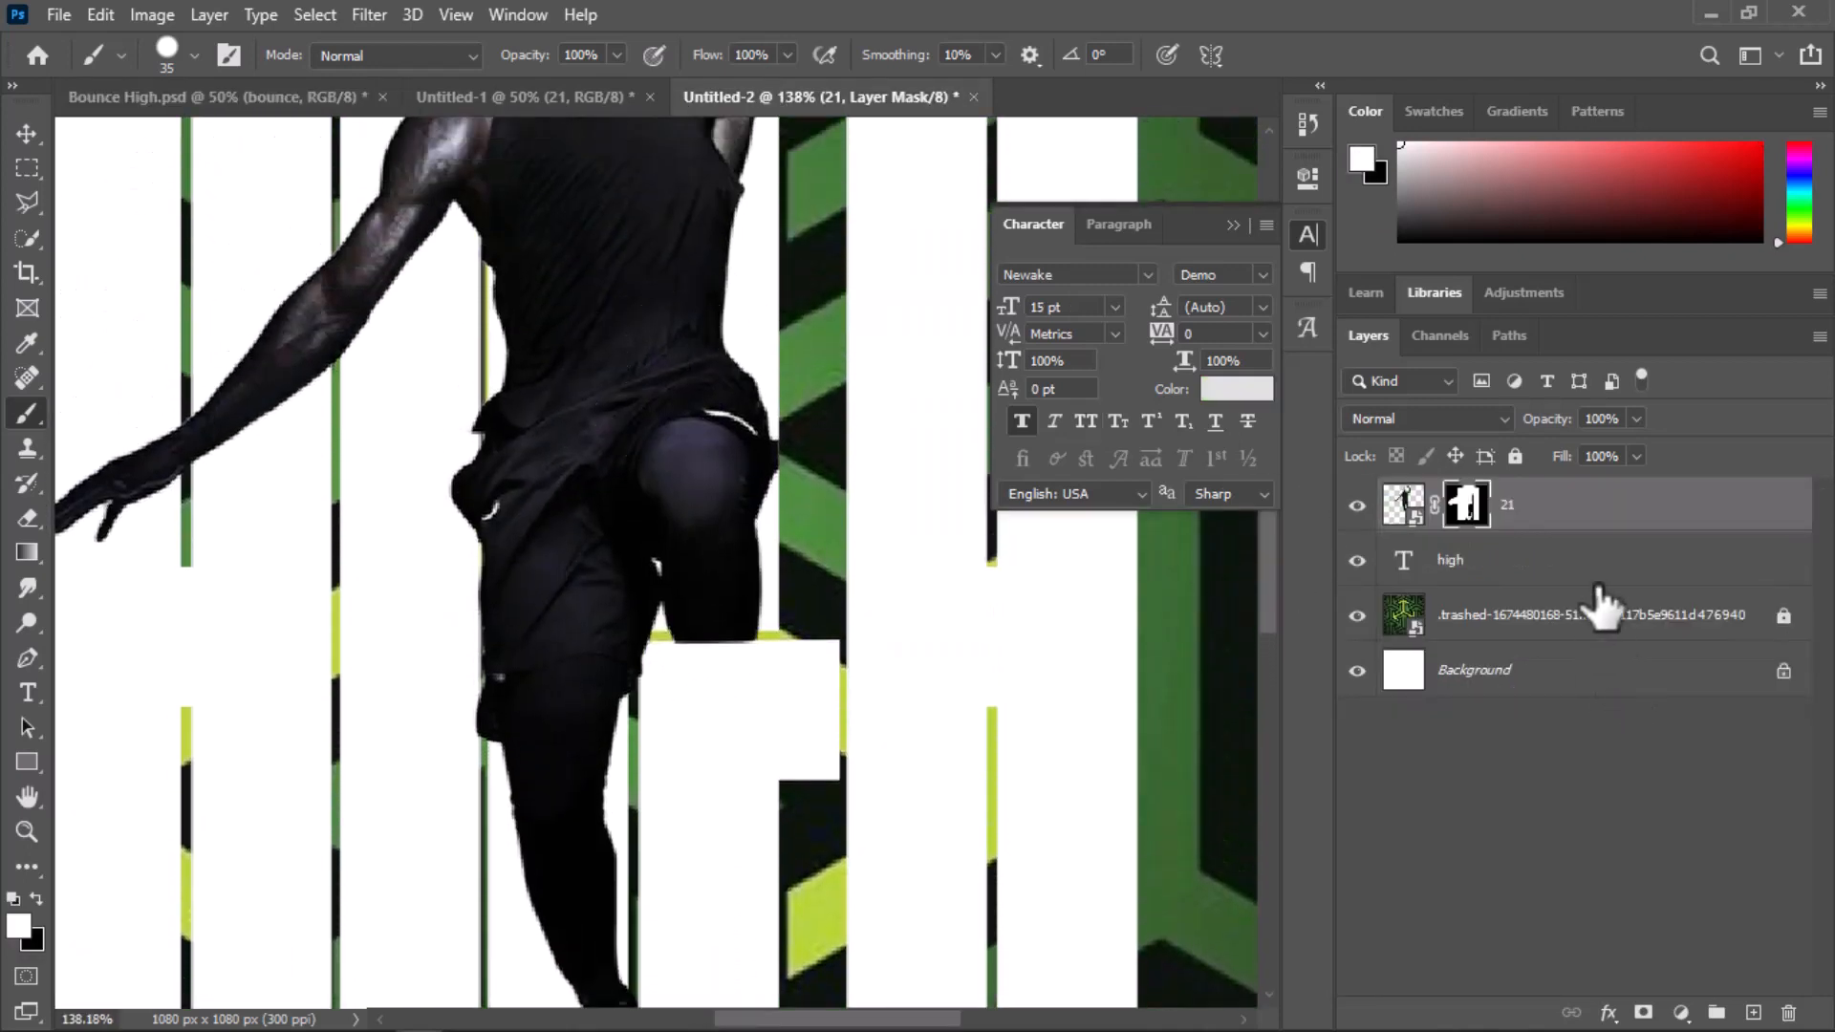
# Target the player layer's image instead of its mask and add a Drop Shadow layer style to it
pyautogui.hotkey('ctrl', '2')
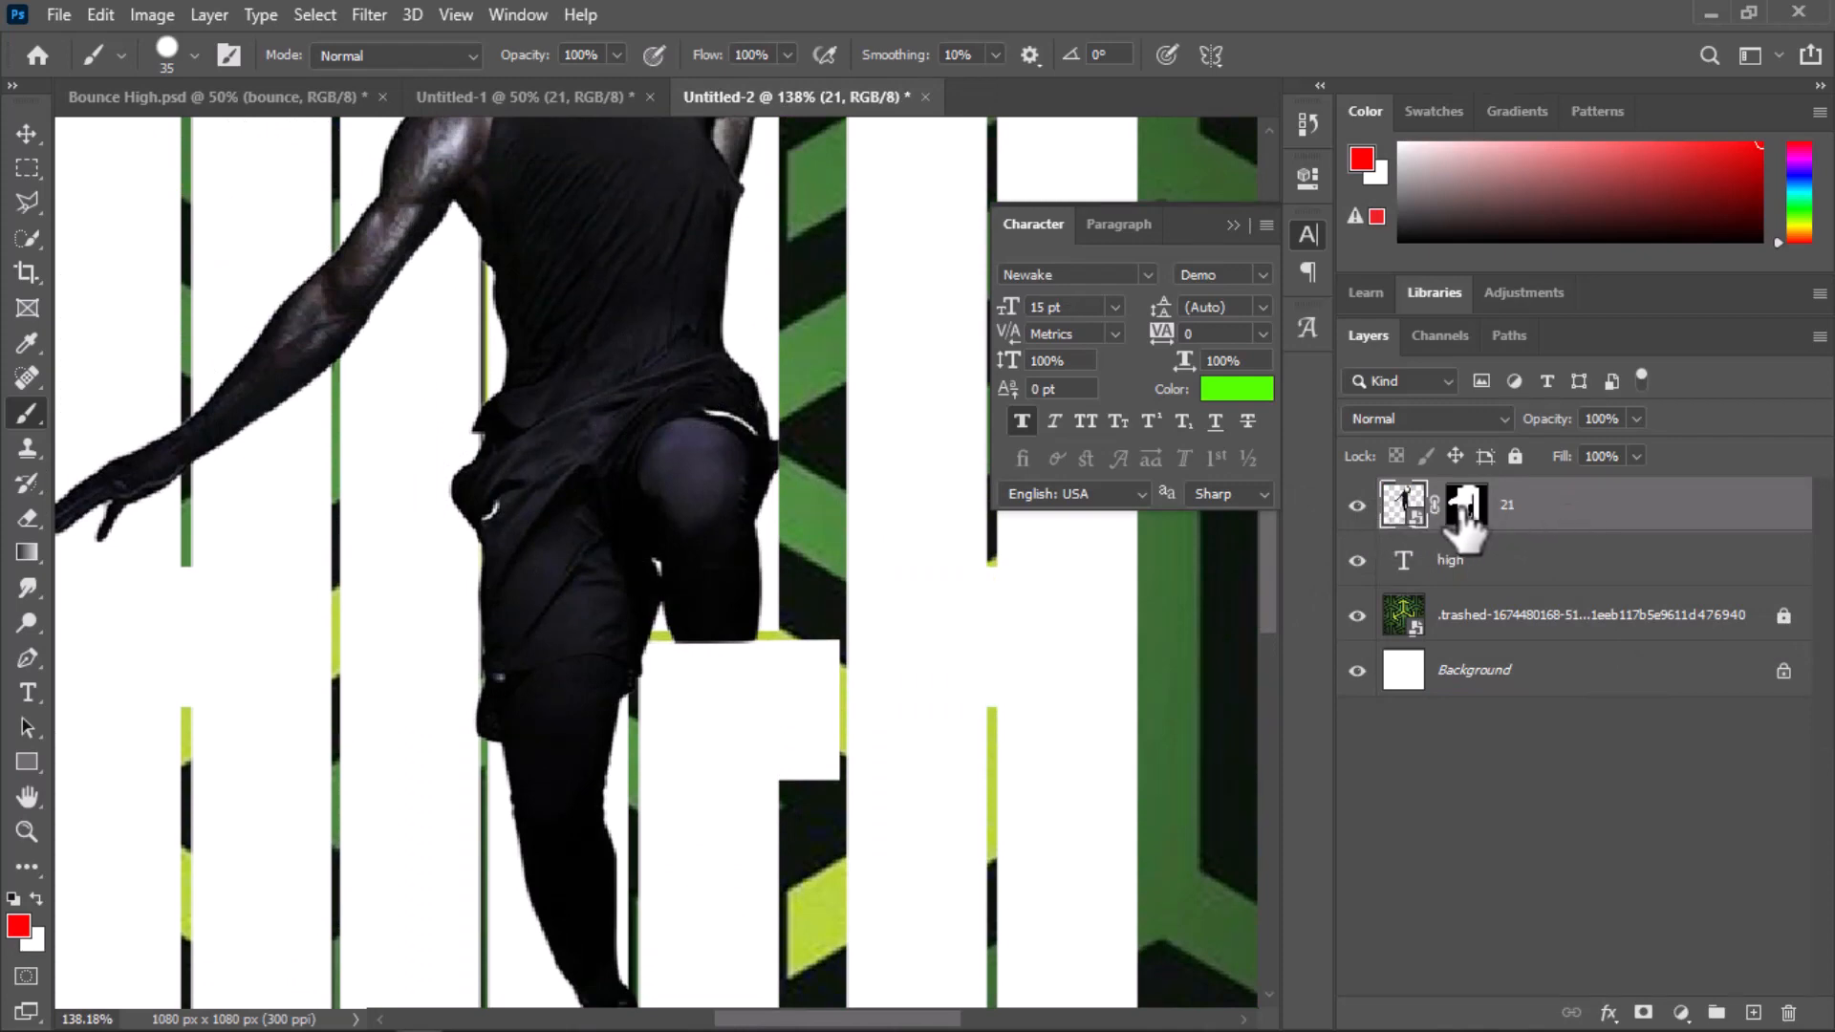
pyautogui.scroll(-4, 1008, 712)
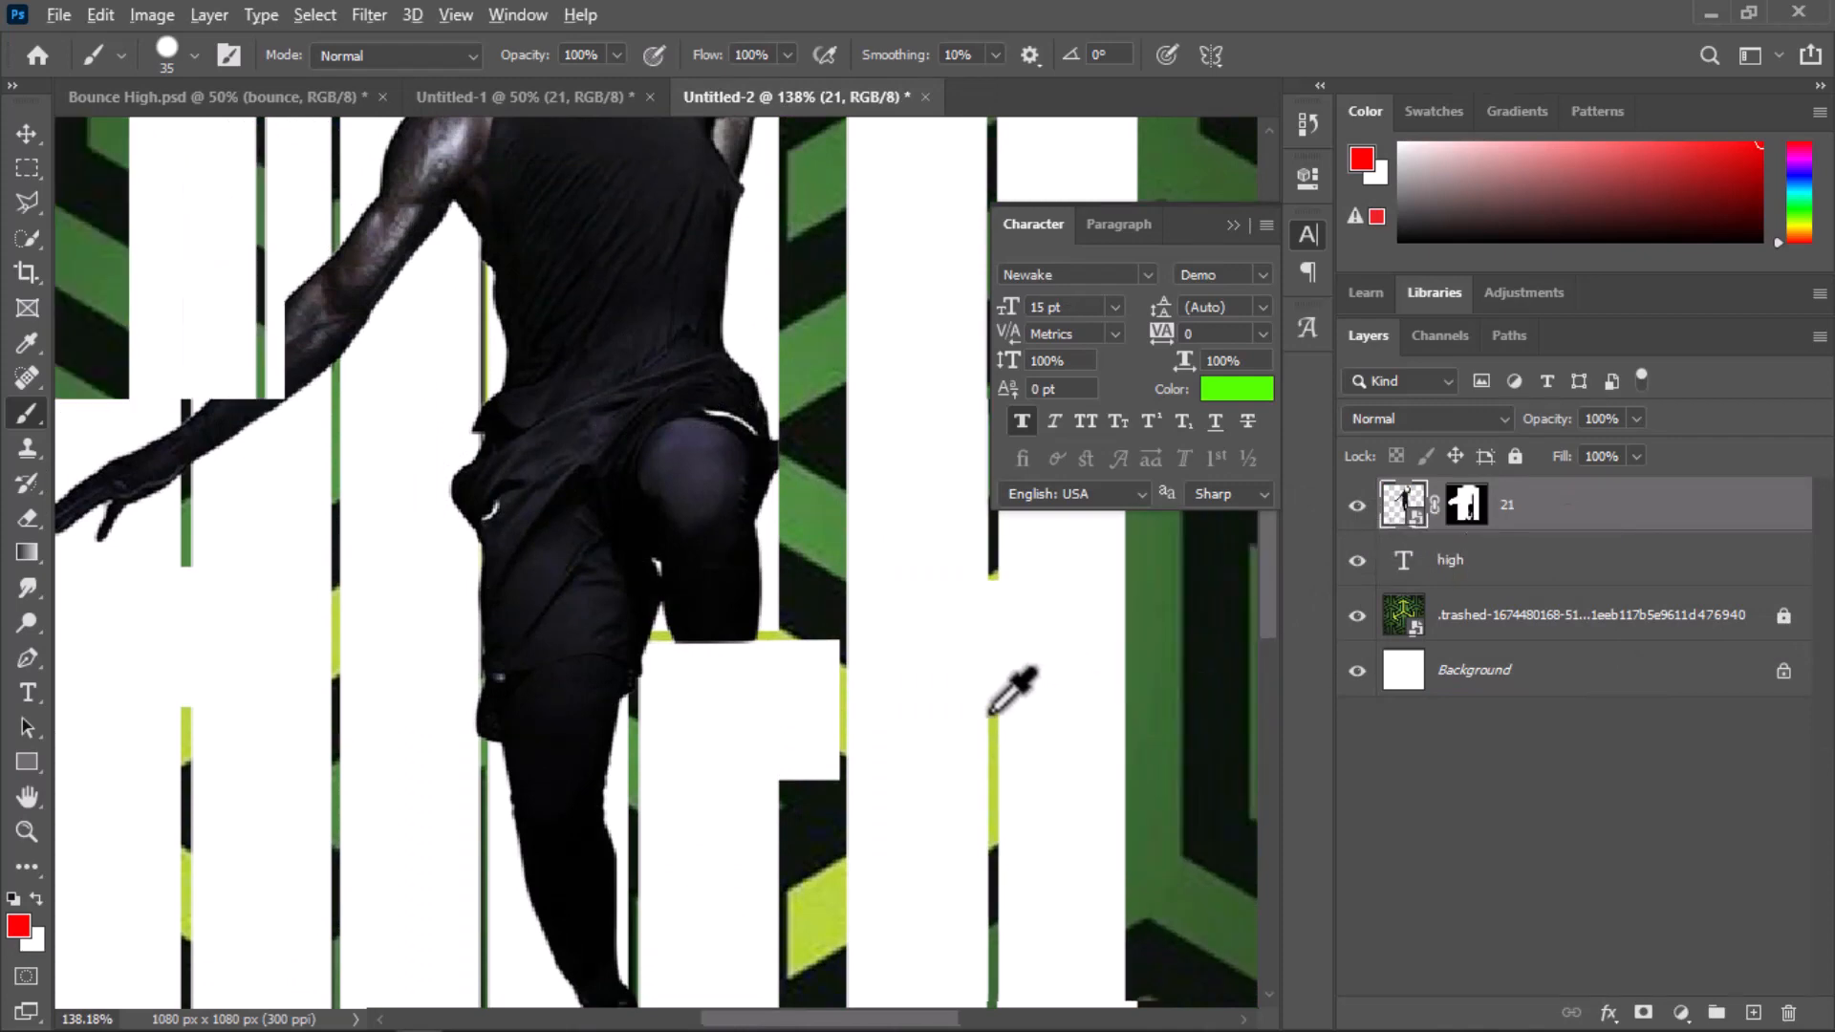
pyautogui.scroll(2, 744, 422)
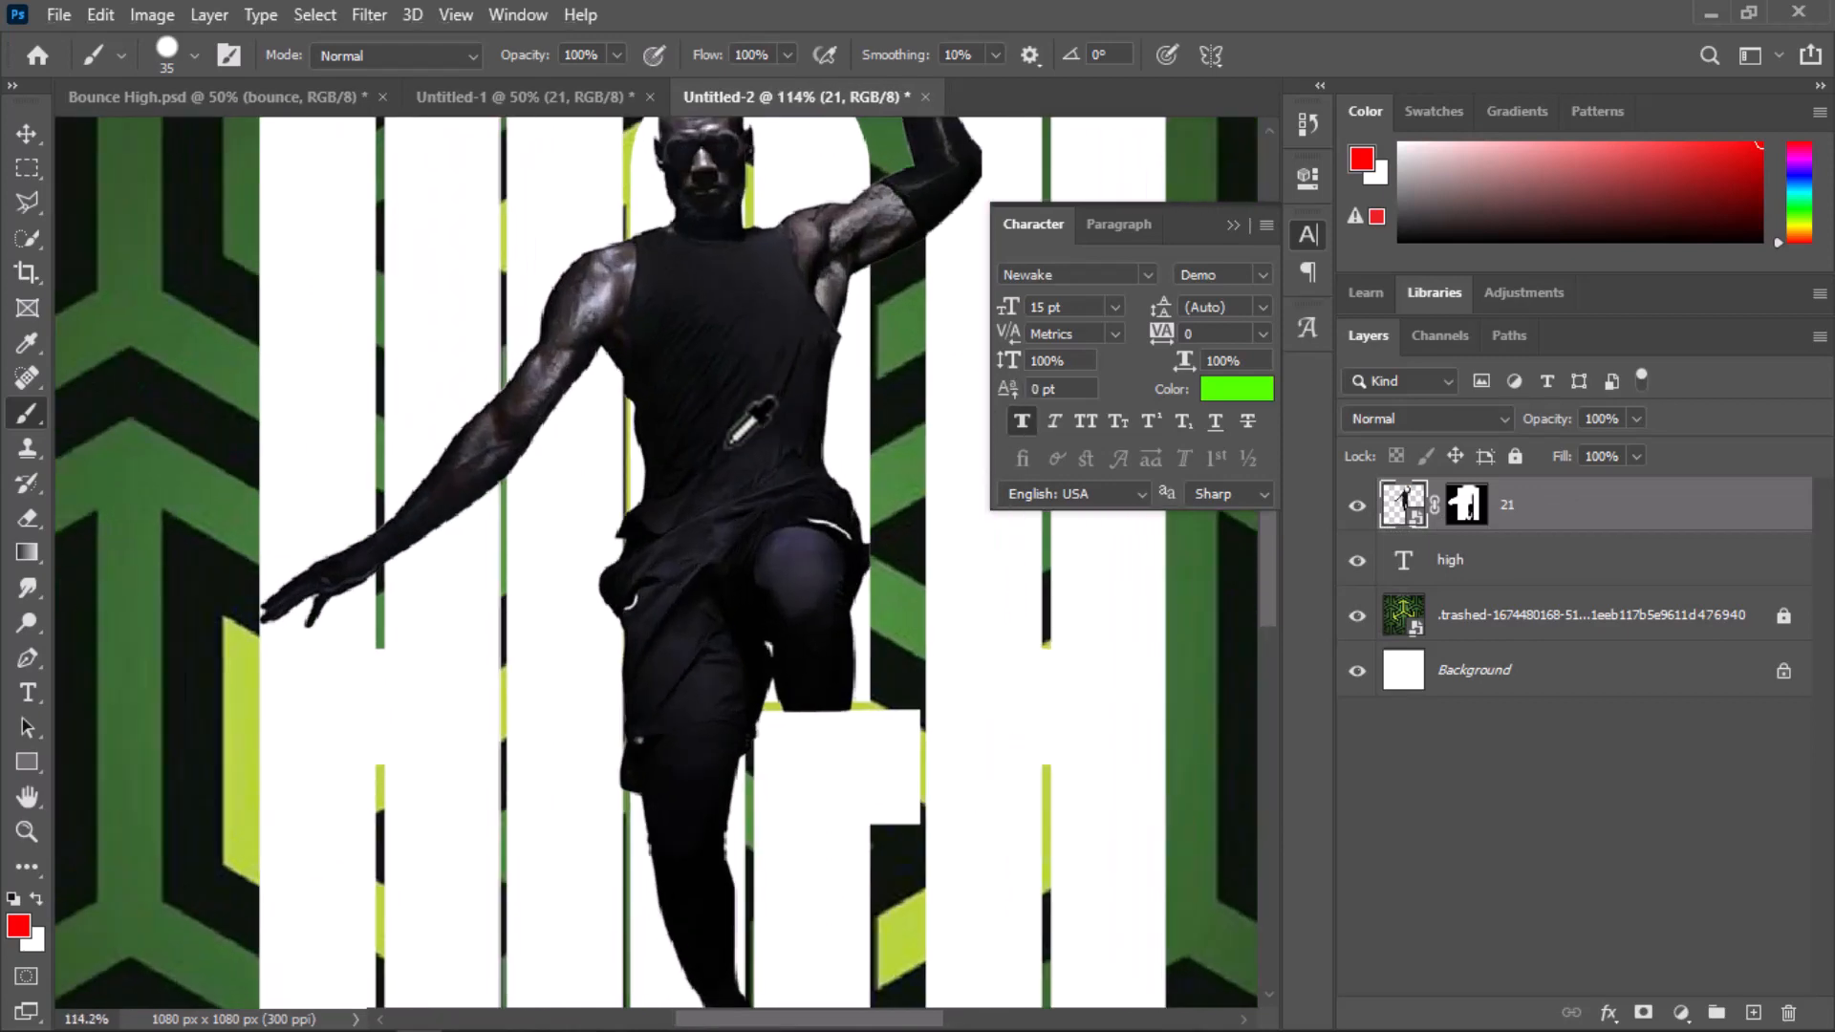
pyautogui.scroll(-3, 743, 422)
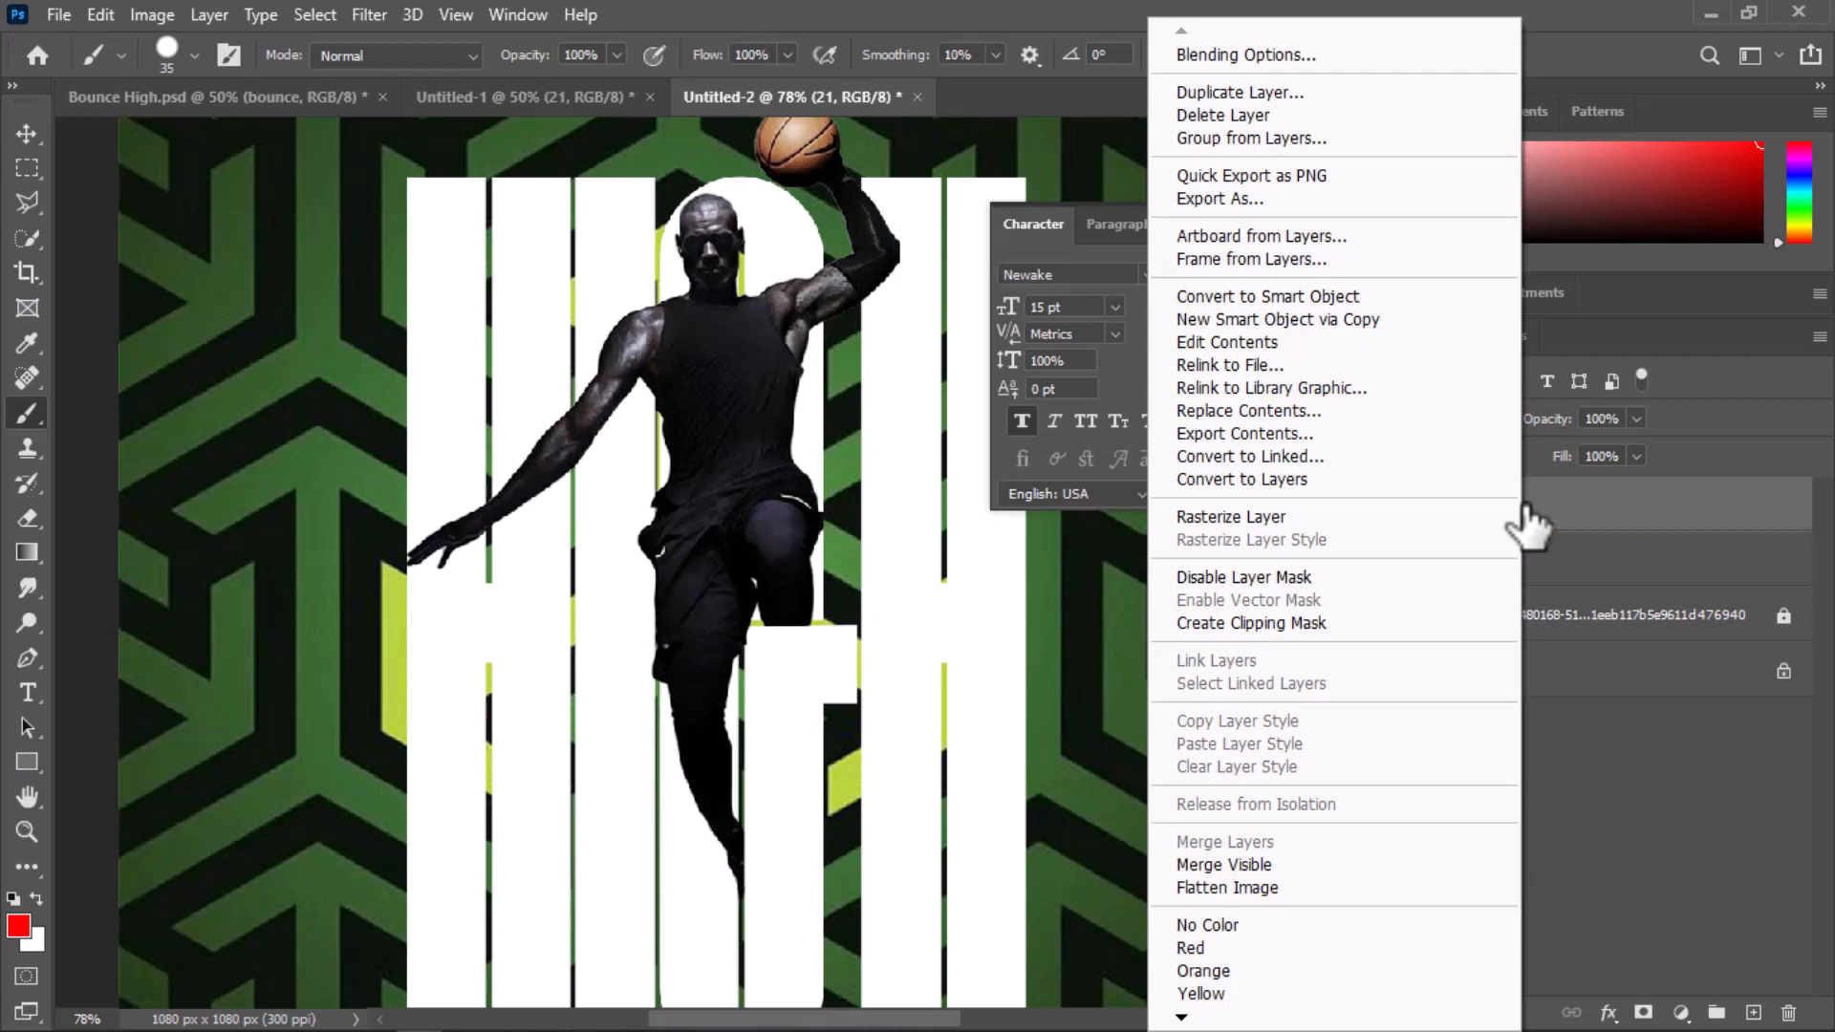
pyautogui.click(1263, 57)
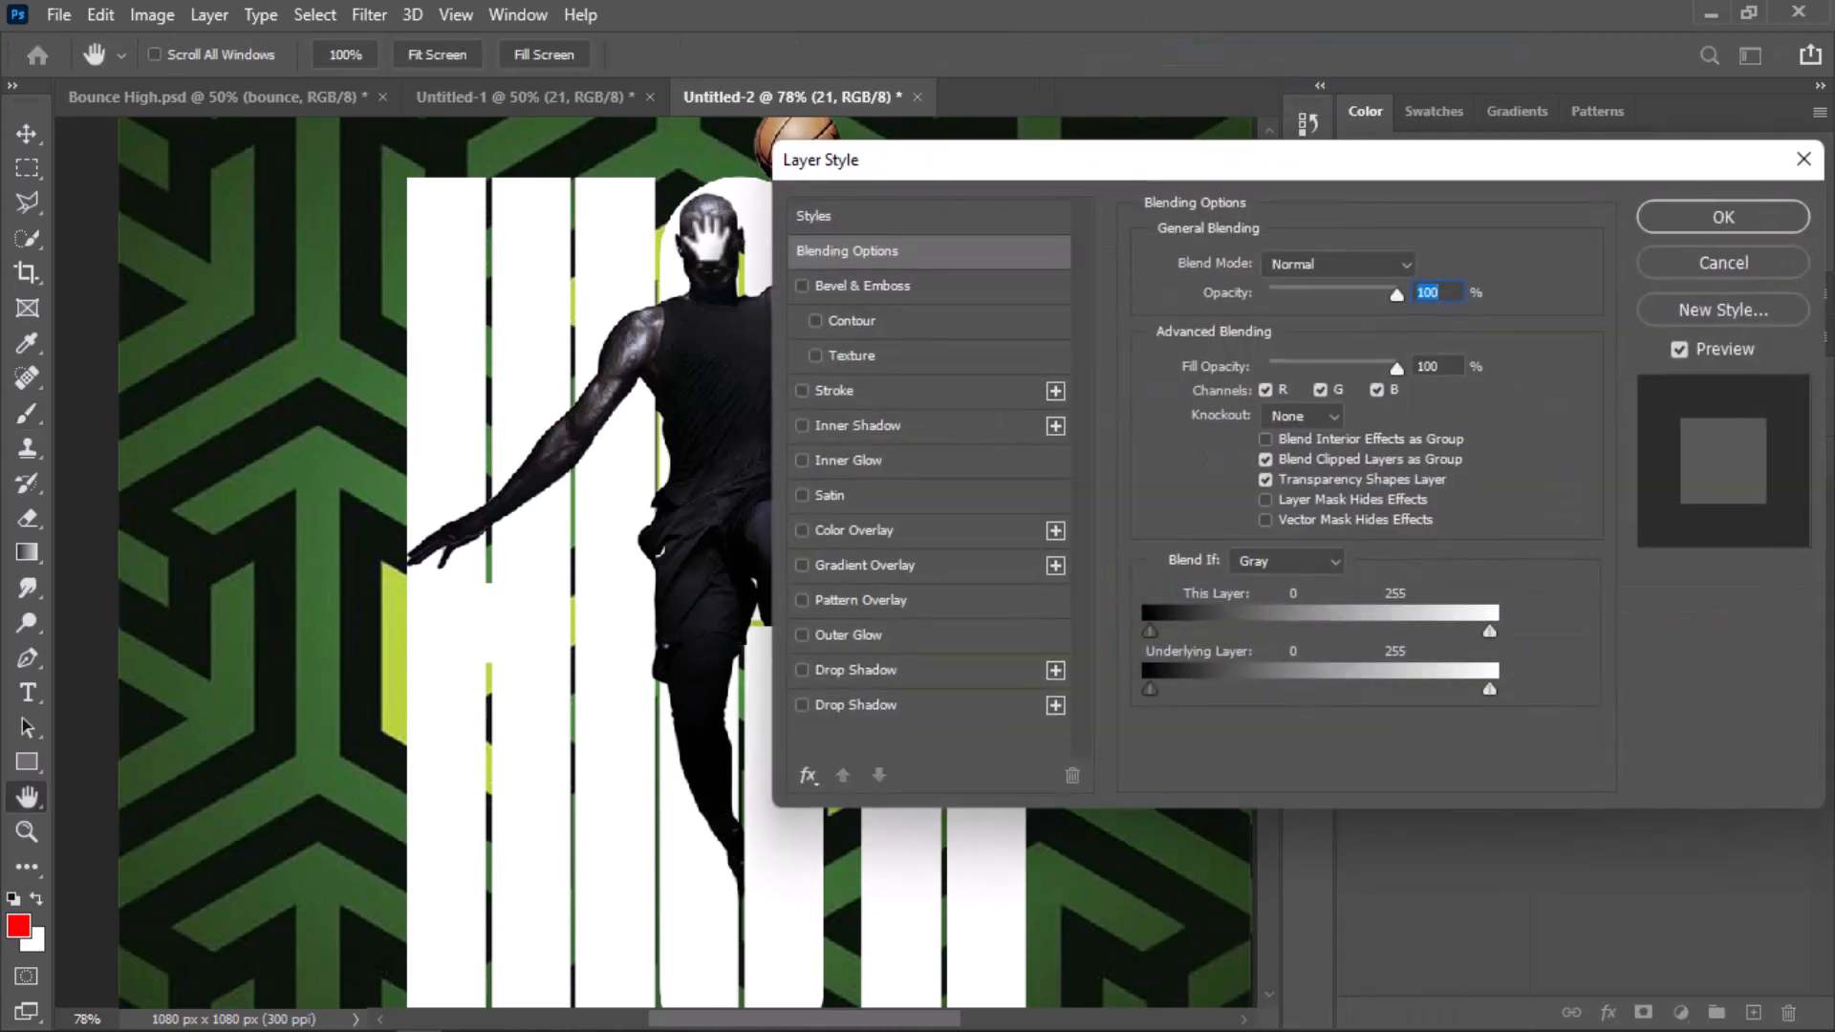
pyautogui.moveTo(1169, 158); pyautogui.dragTo(1468, 209)
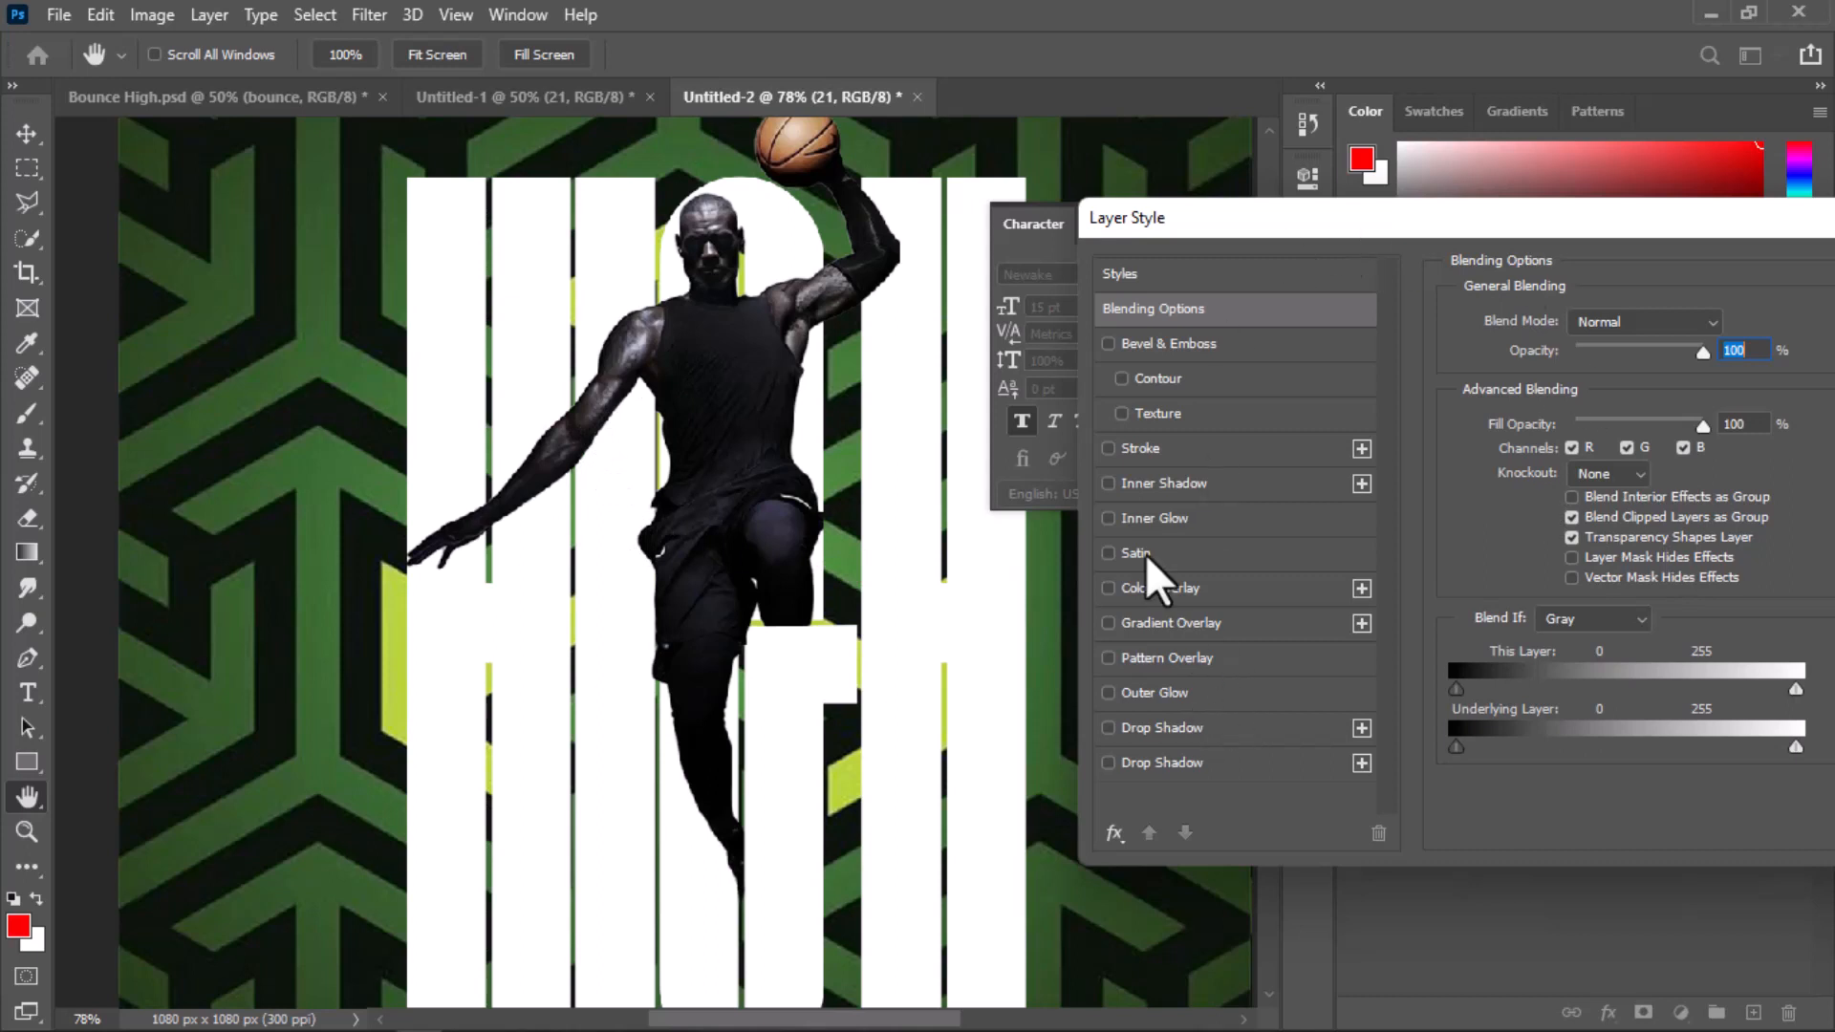
pyautogui.moveTo(1399, 203); pyautogui.dragTo(770, 193)
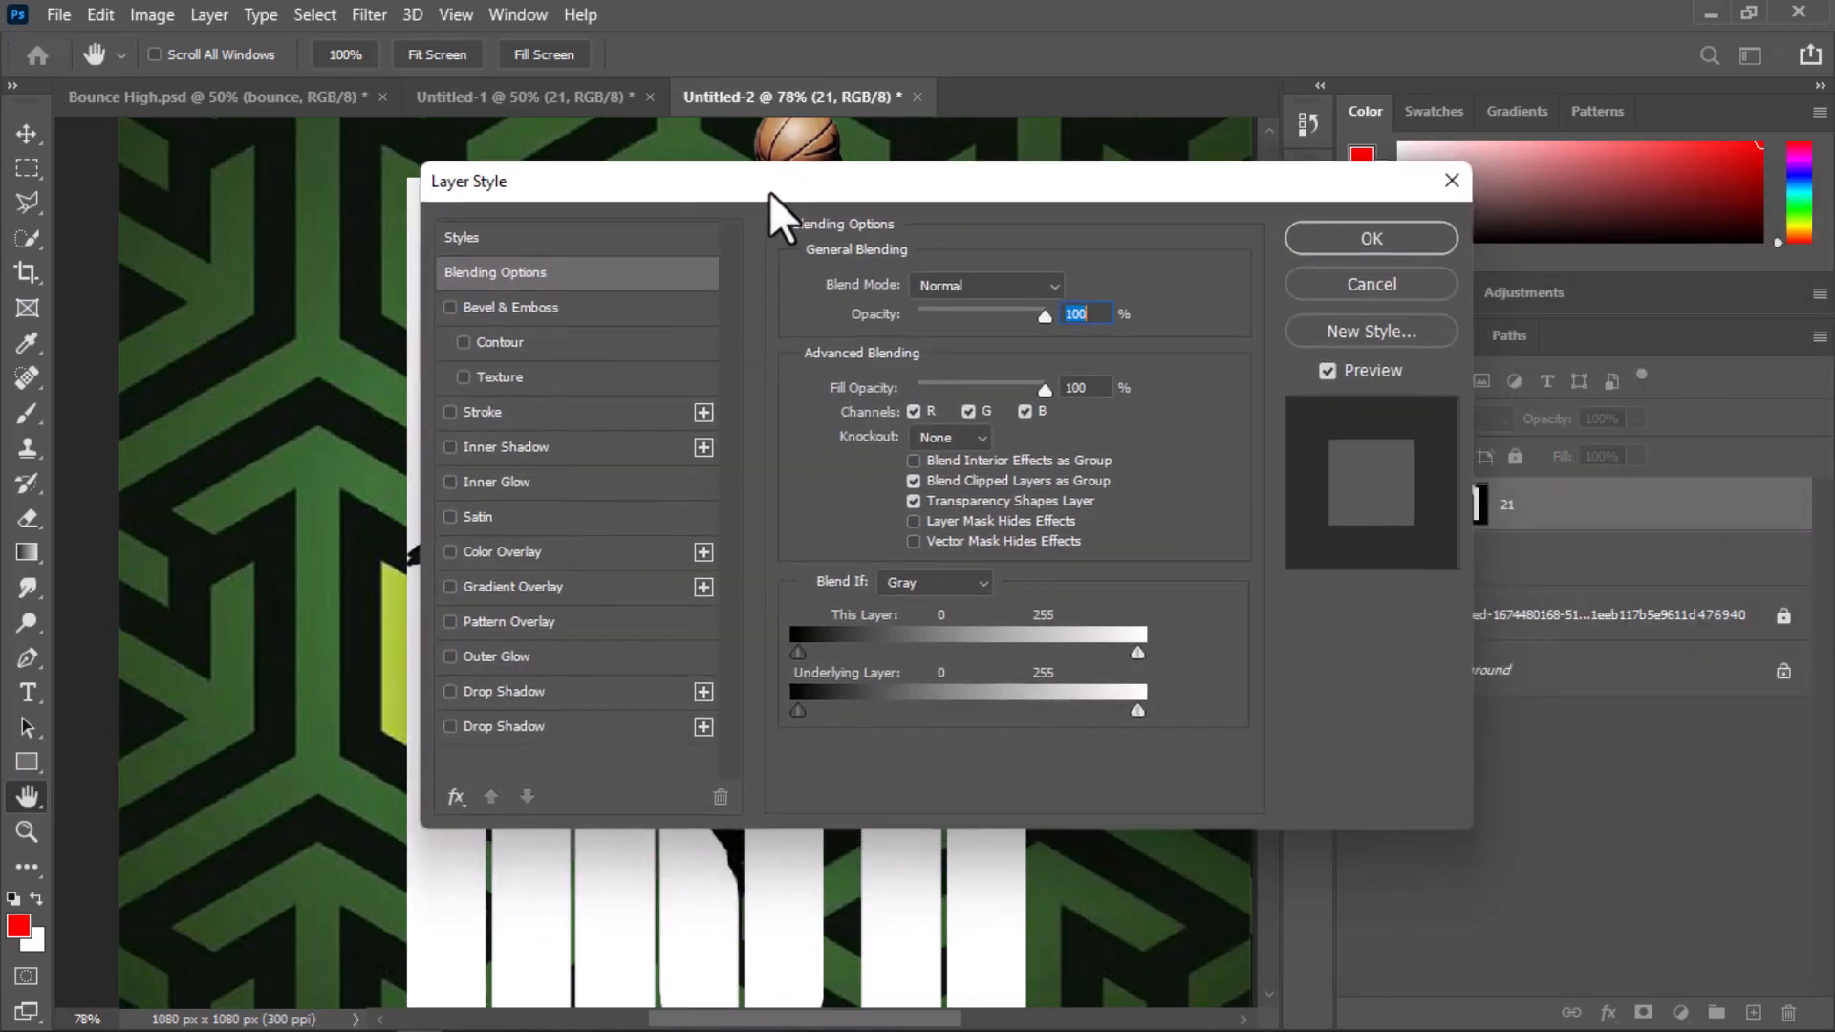
pyautogui.click(503, 684)
pyautogui.moveTo(538, 175); pyautogui.dragTo(943, 119)
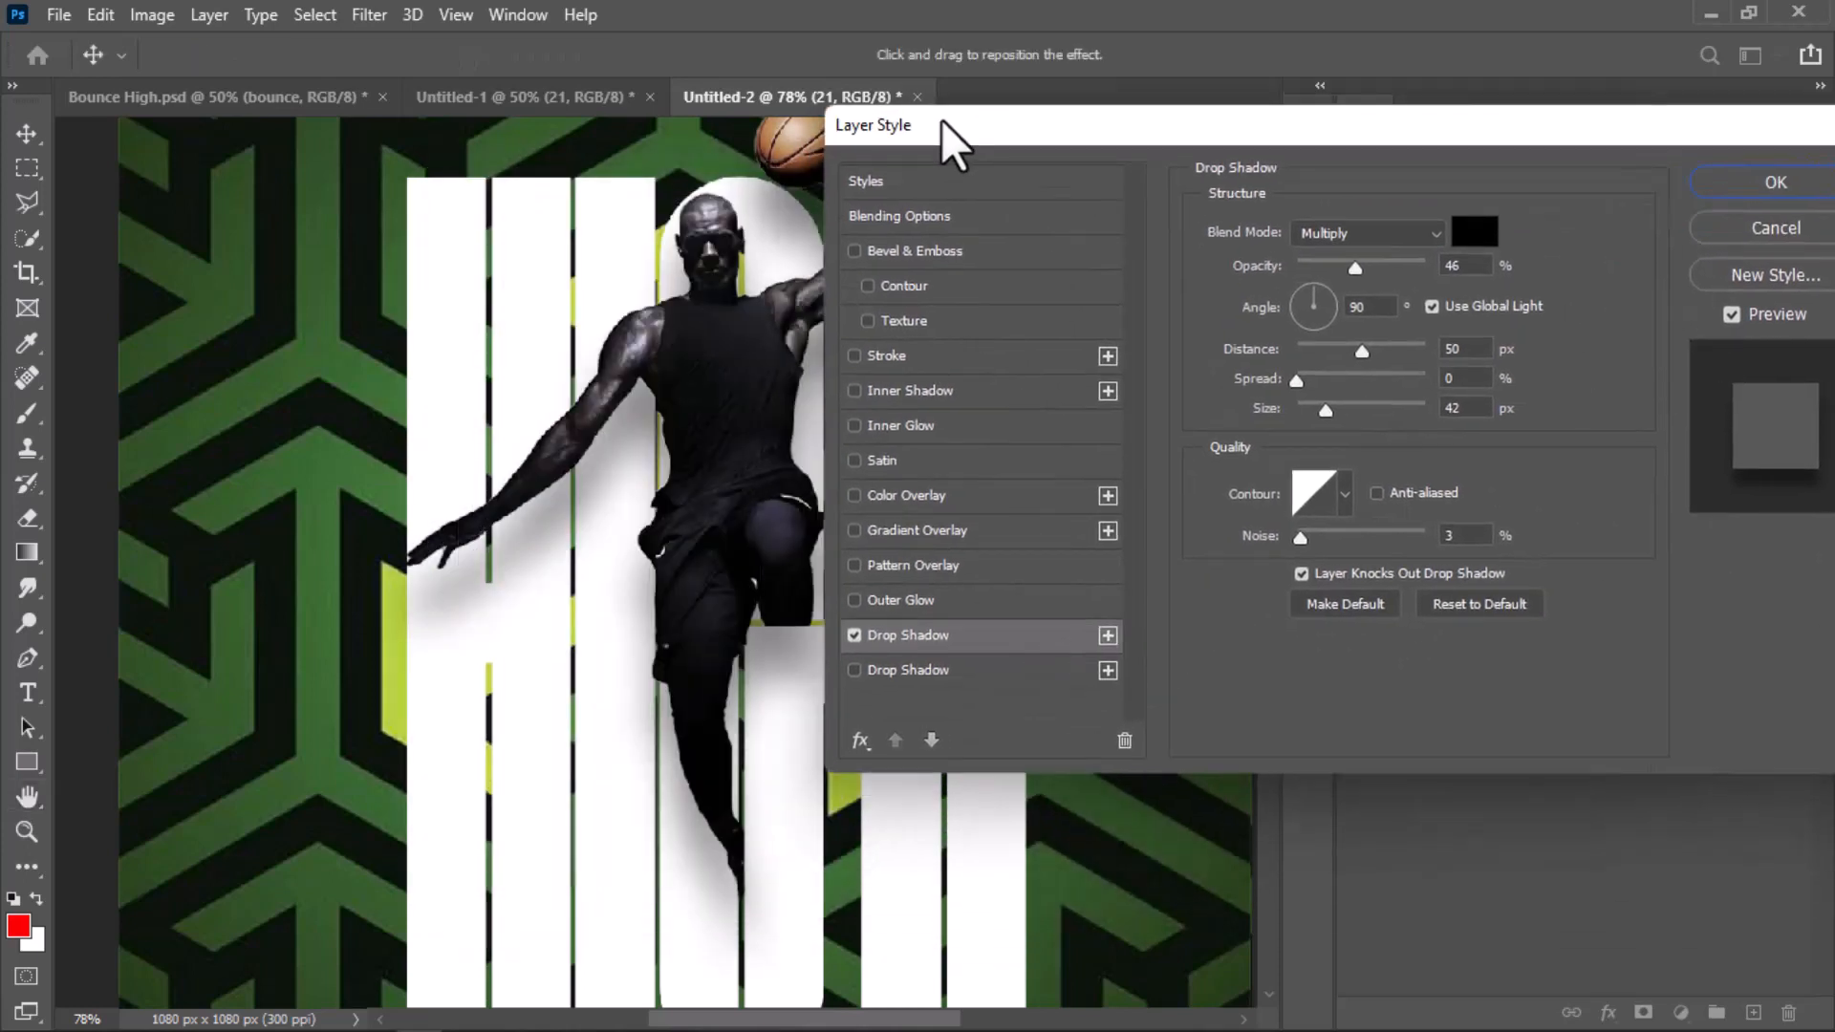
# Set the player's drop shadow to 75% opacity, 75° angle, 32 px distance and 43 px size, and apply the style
pyautogui.moveTo(688, 378)
pyautogui.mouseDown()
pyautogui.moveTo(671, 342)
pyautogui.moveTo(687, 369)
pyautogui.mouseUp()
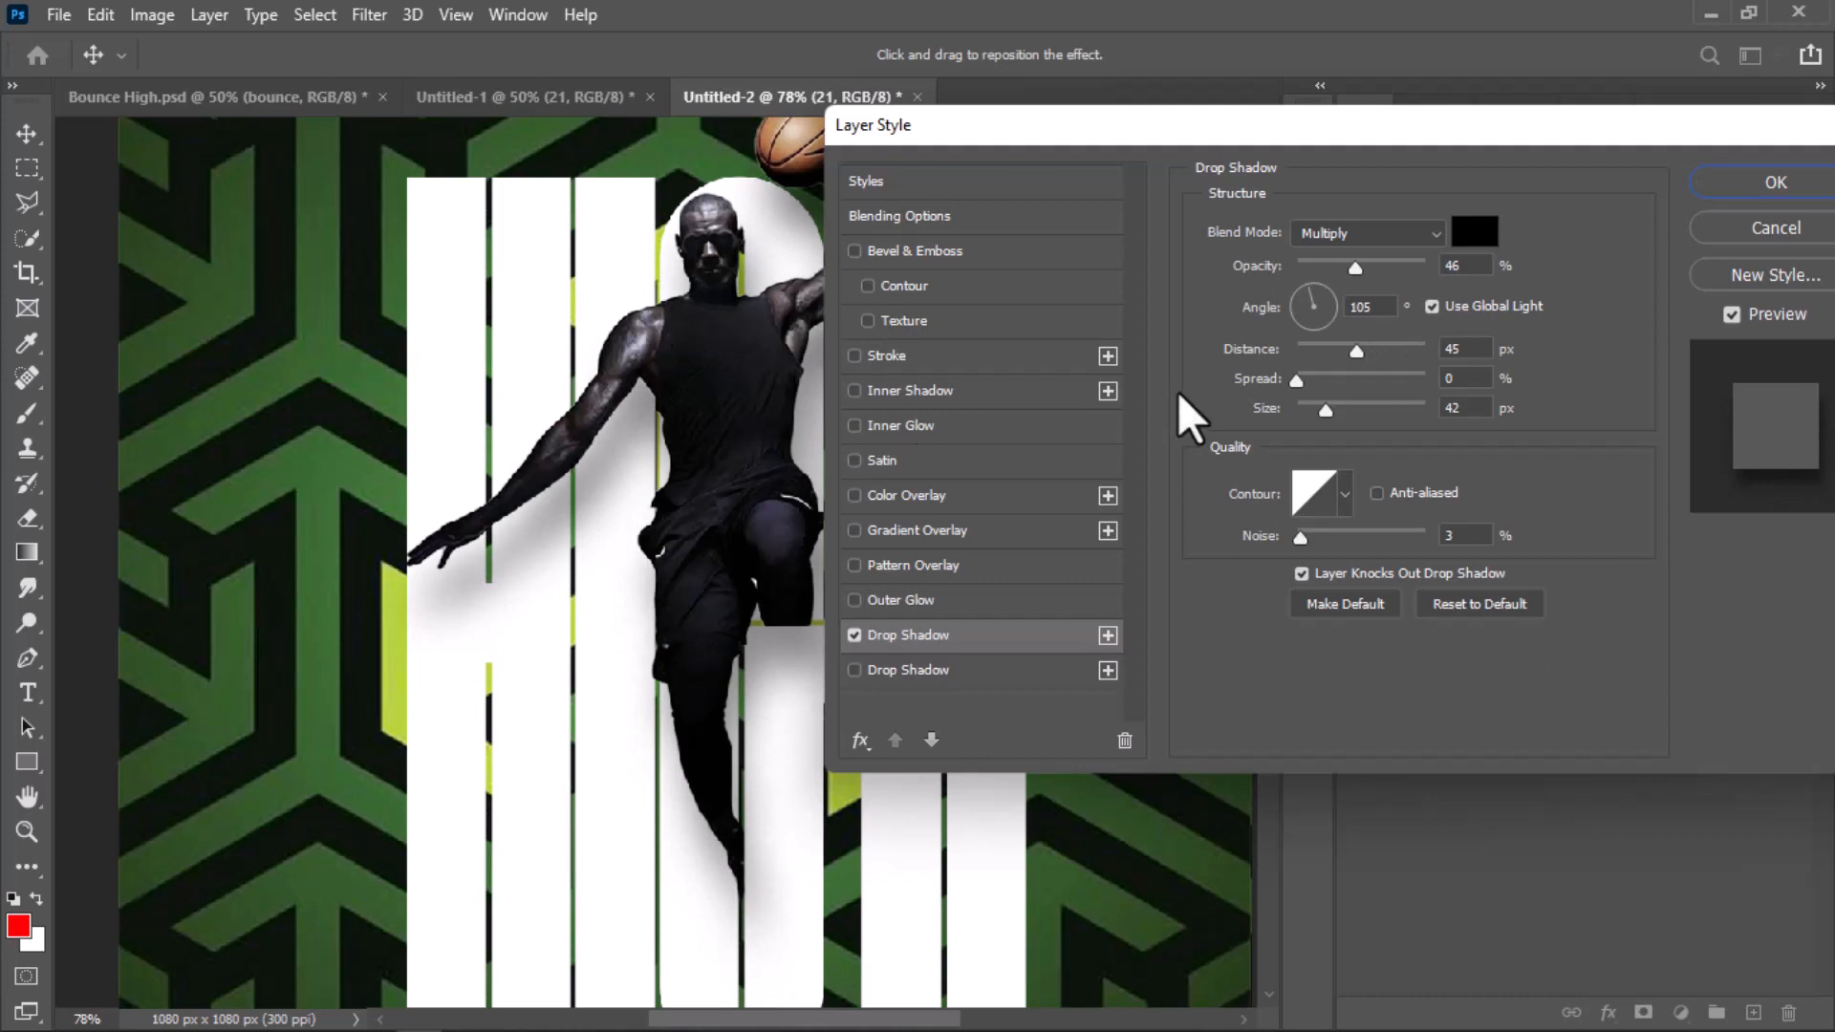
pyautogui.moveTo(1355, 266); pyautogui.dragTo(1369, 268)
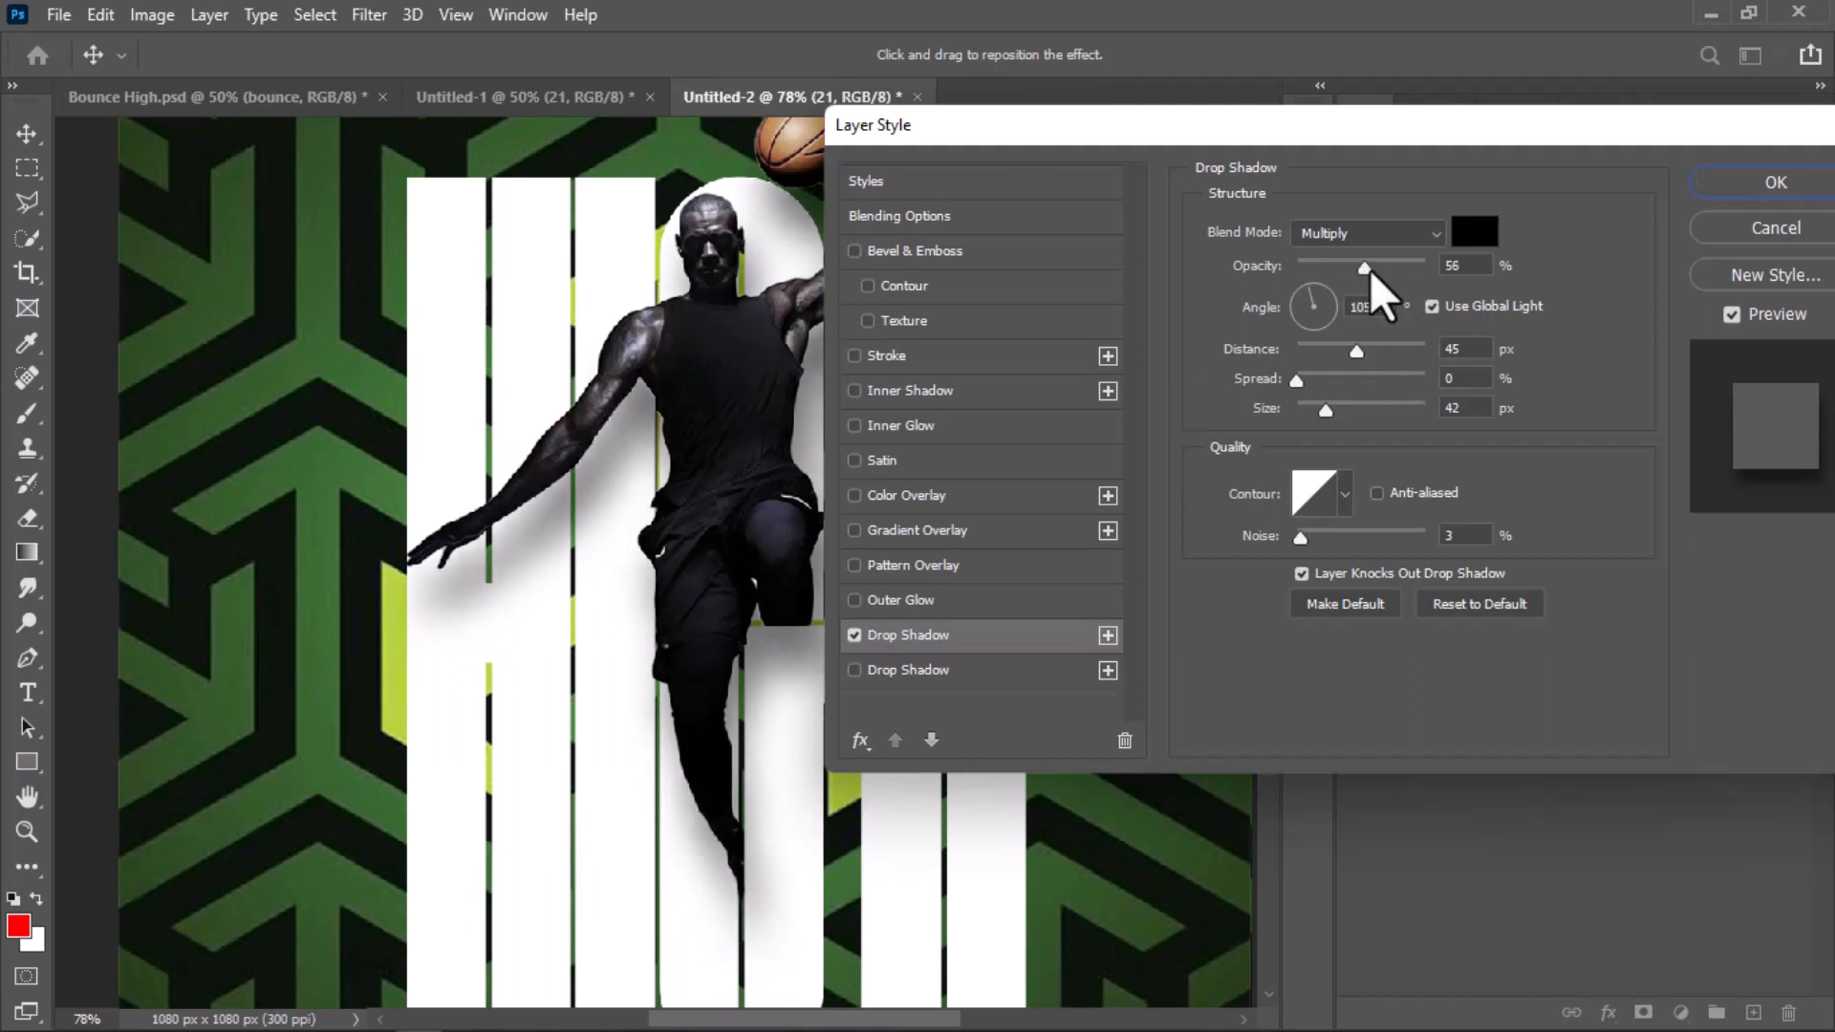
pyautogui.moveTo(787, 444); pyautogui.dragTo(728, 414)
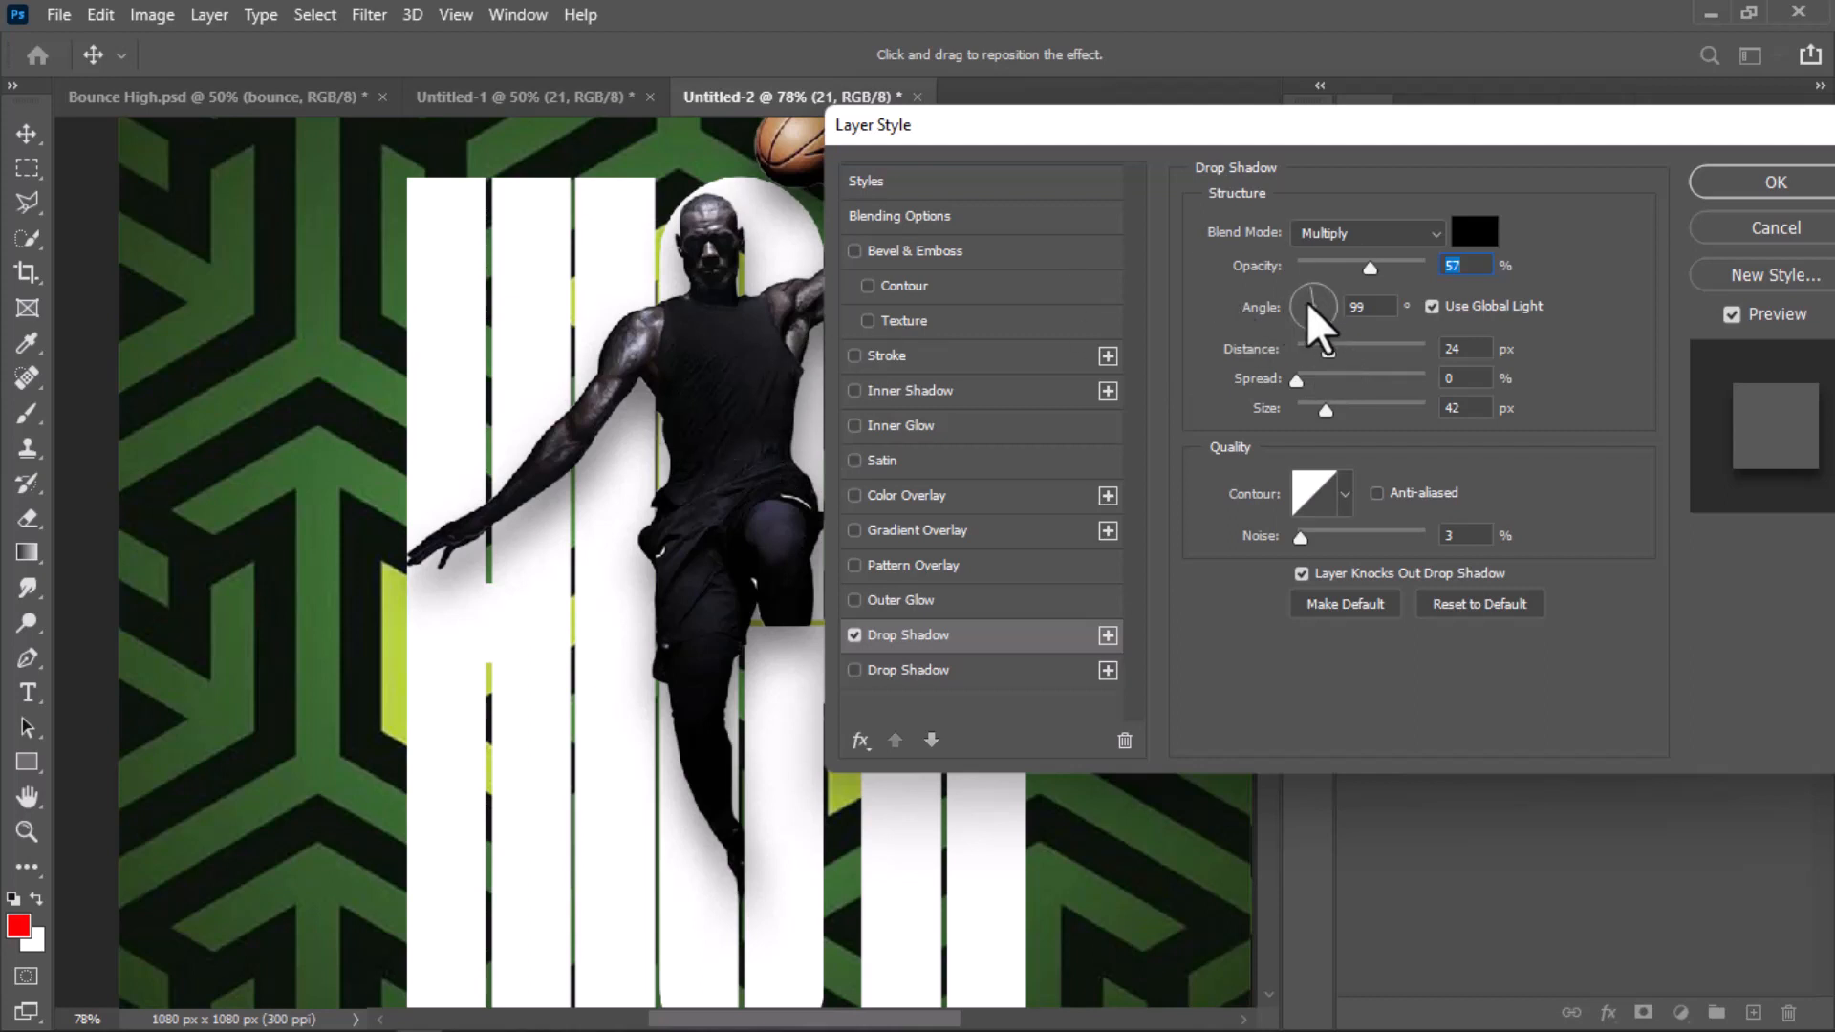
pyautogui.moveTo(1305, 301); pyautogui.dragTo(1304, 339)
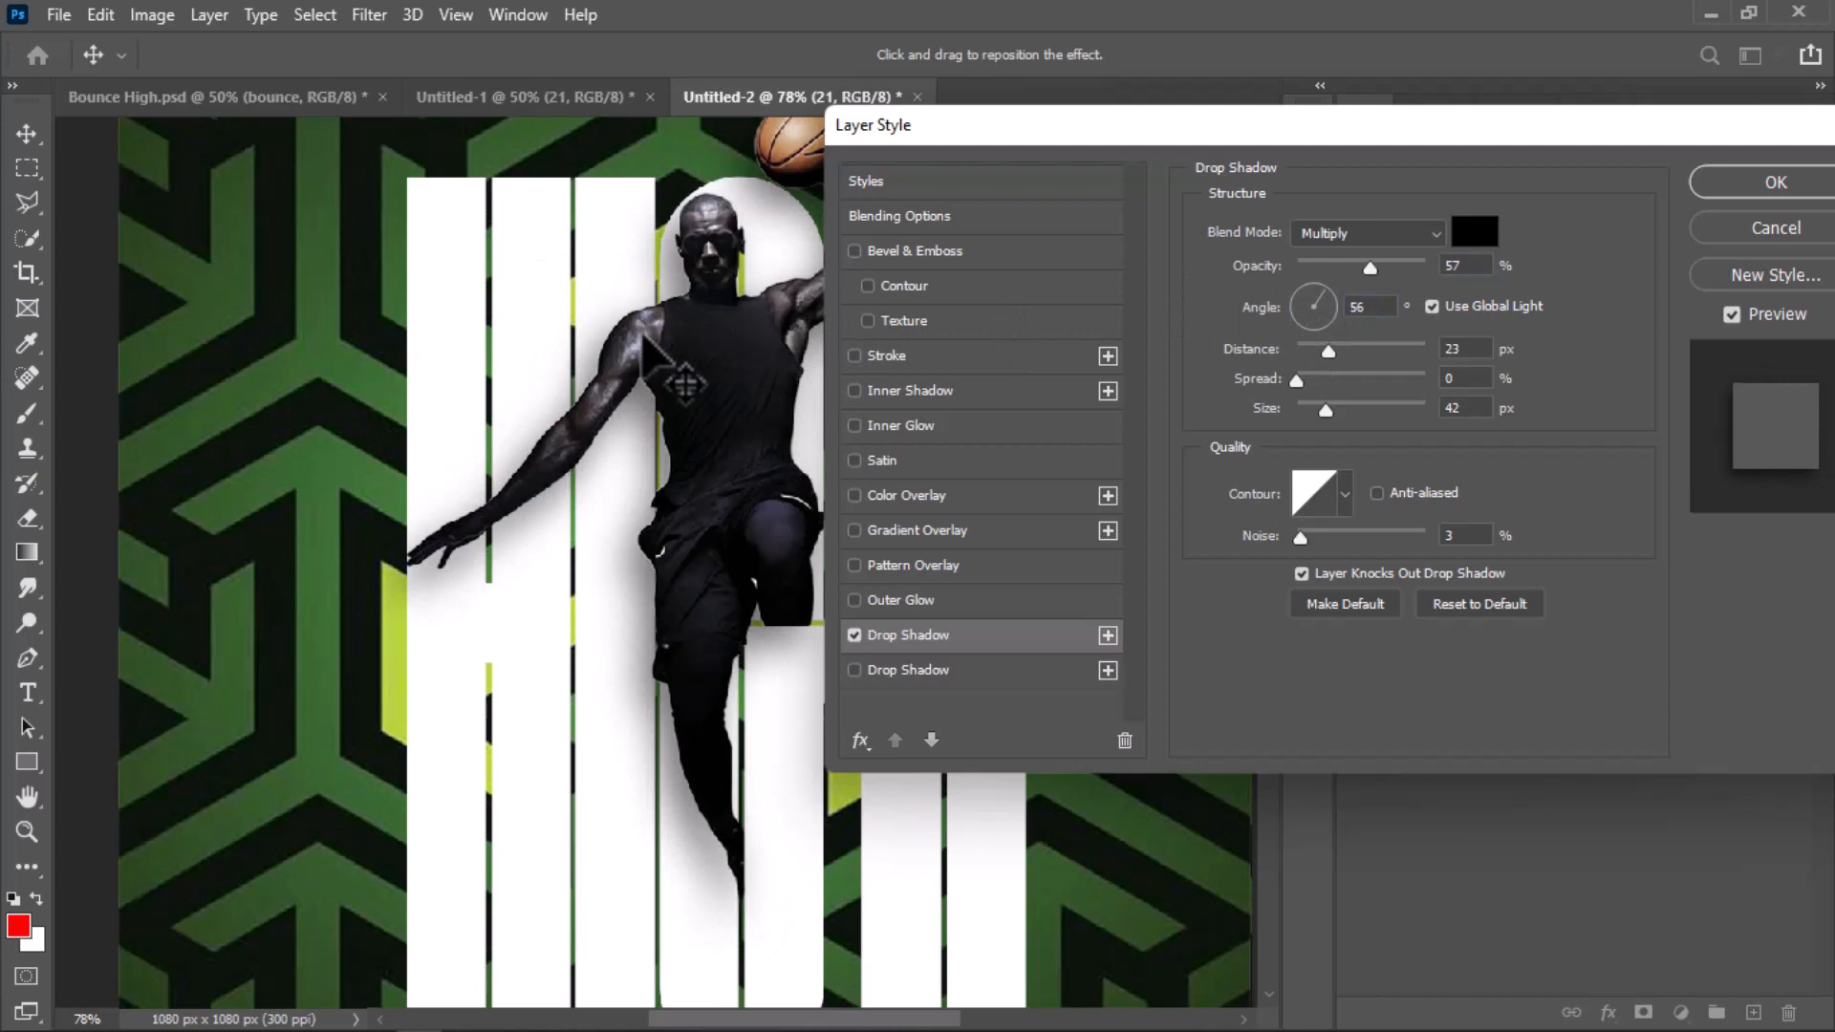
pyautogui.moveTo(642, 334)
pyautogui.mouseDown()
pyautogui.moveTo(669, 348)
pyautogui.moveTo(650, 351)
pyautogui.mouseUp()
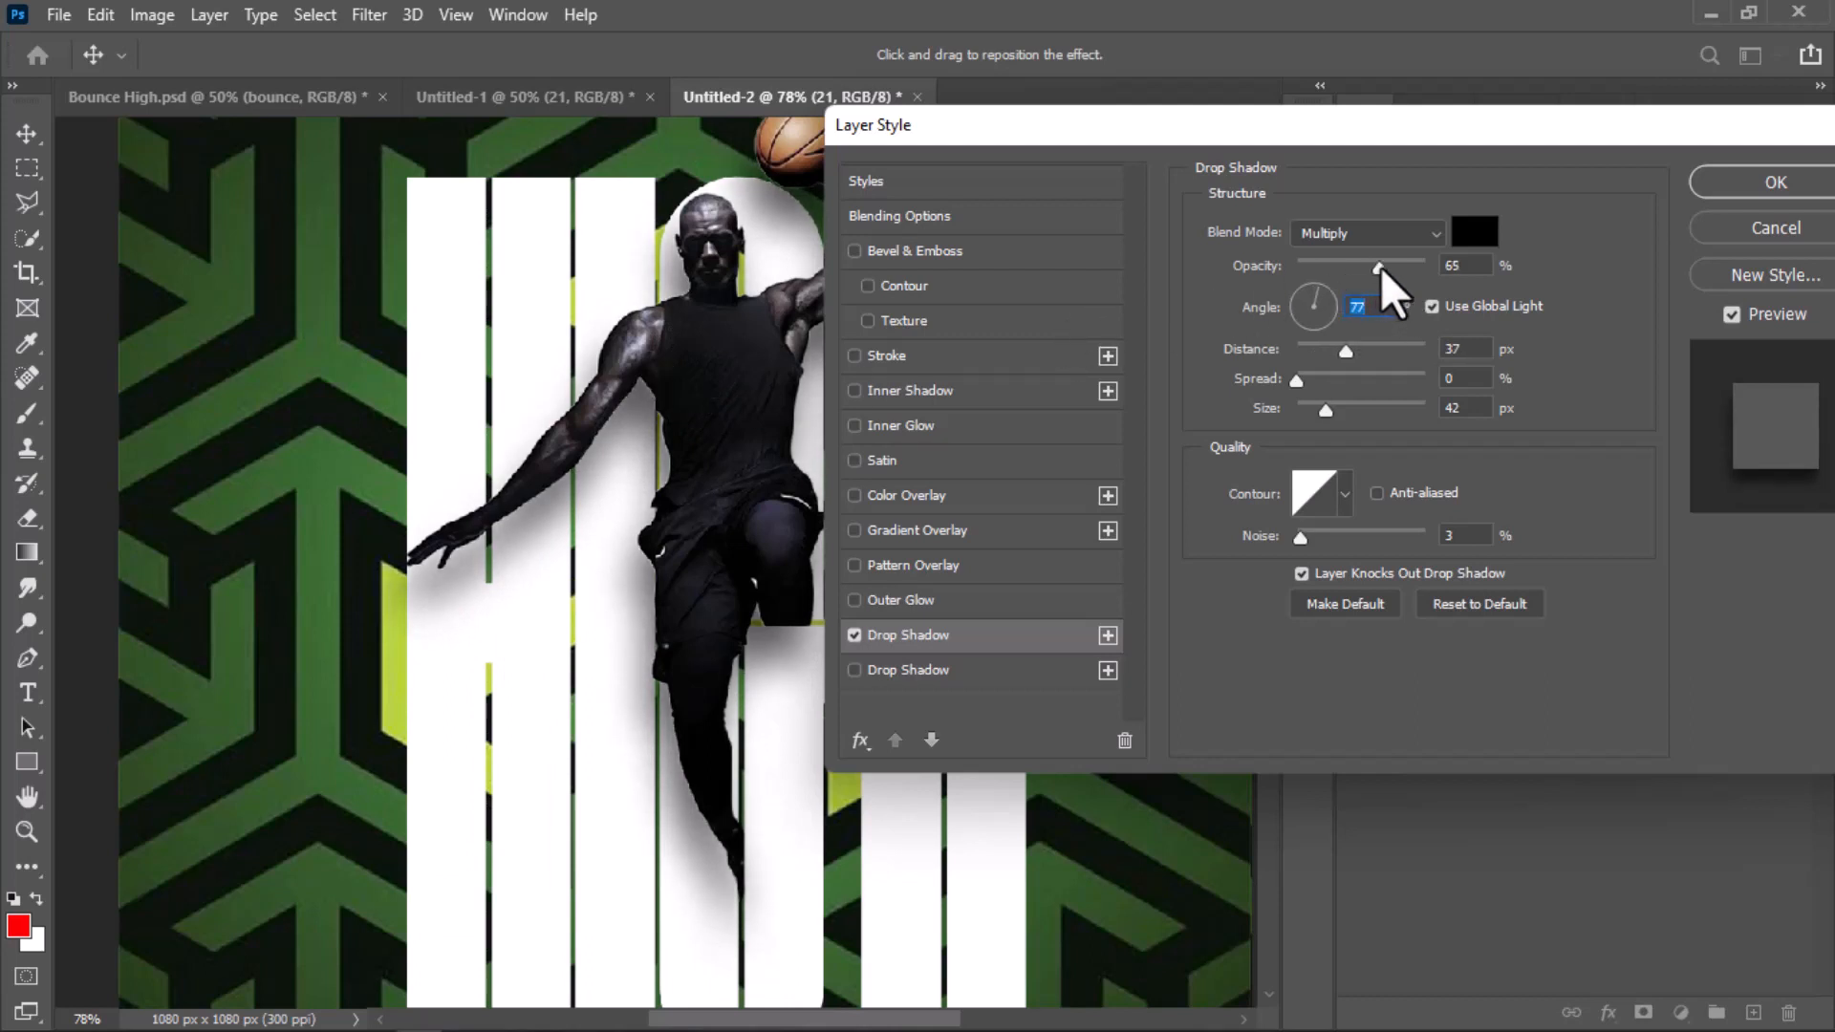
pyautogui.click(1380, 266)
pyautogui.moveTo(1326, 409); pyautogui.dragTo(1319, 407)
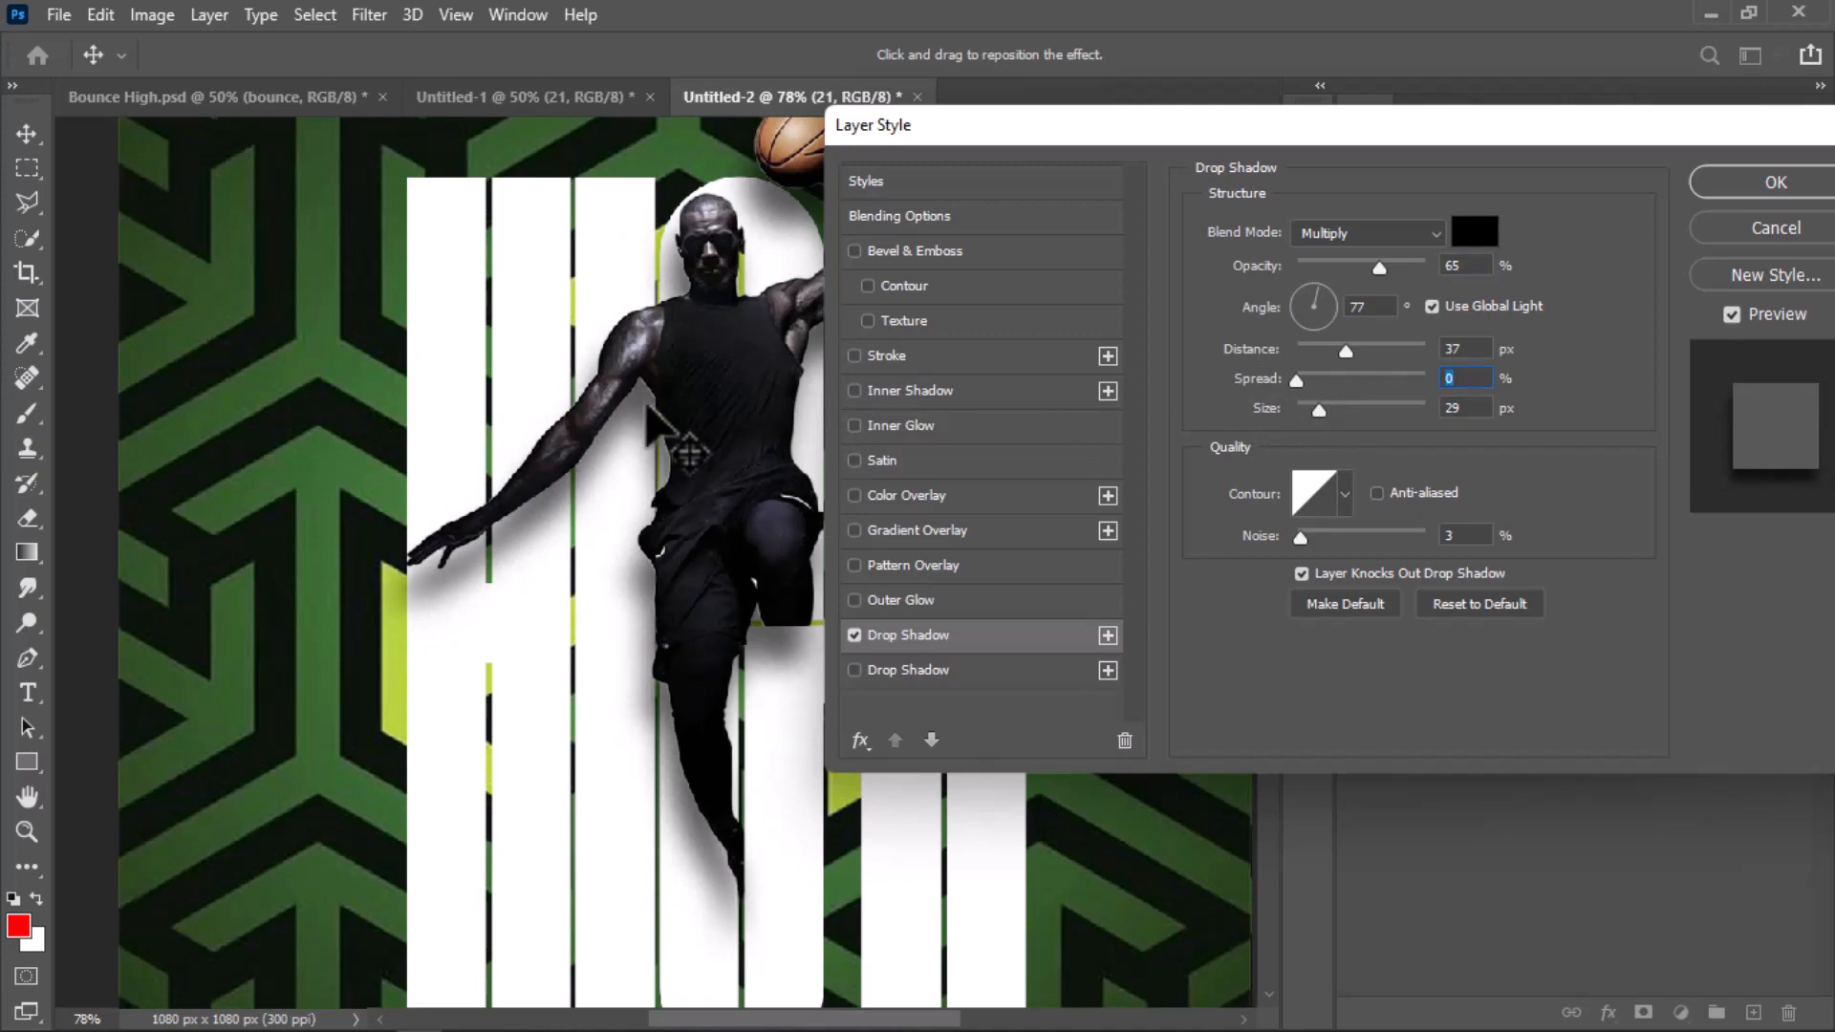
pyautogui.moveTo(655, 409); pyautogui.dragTo(648, 395)
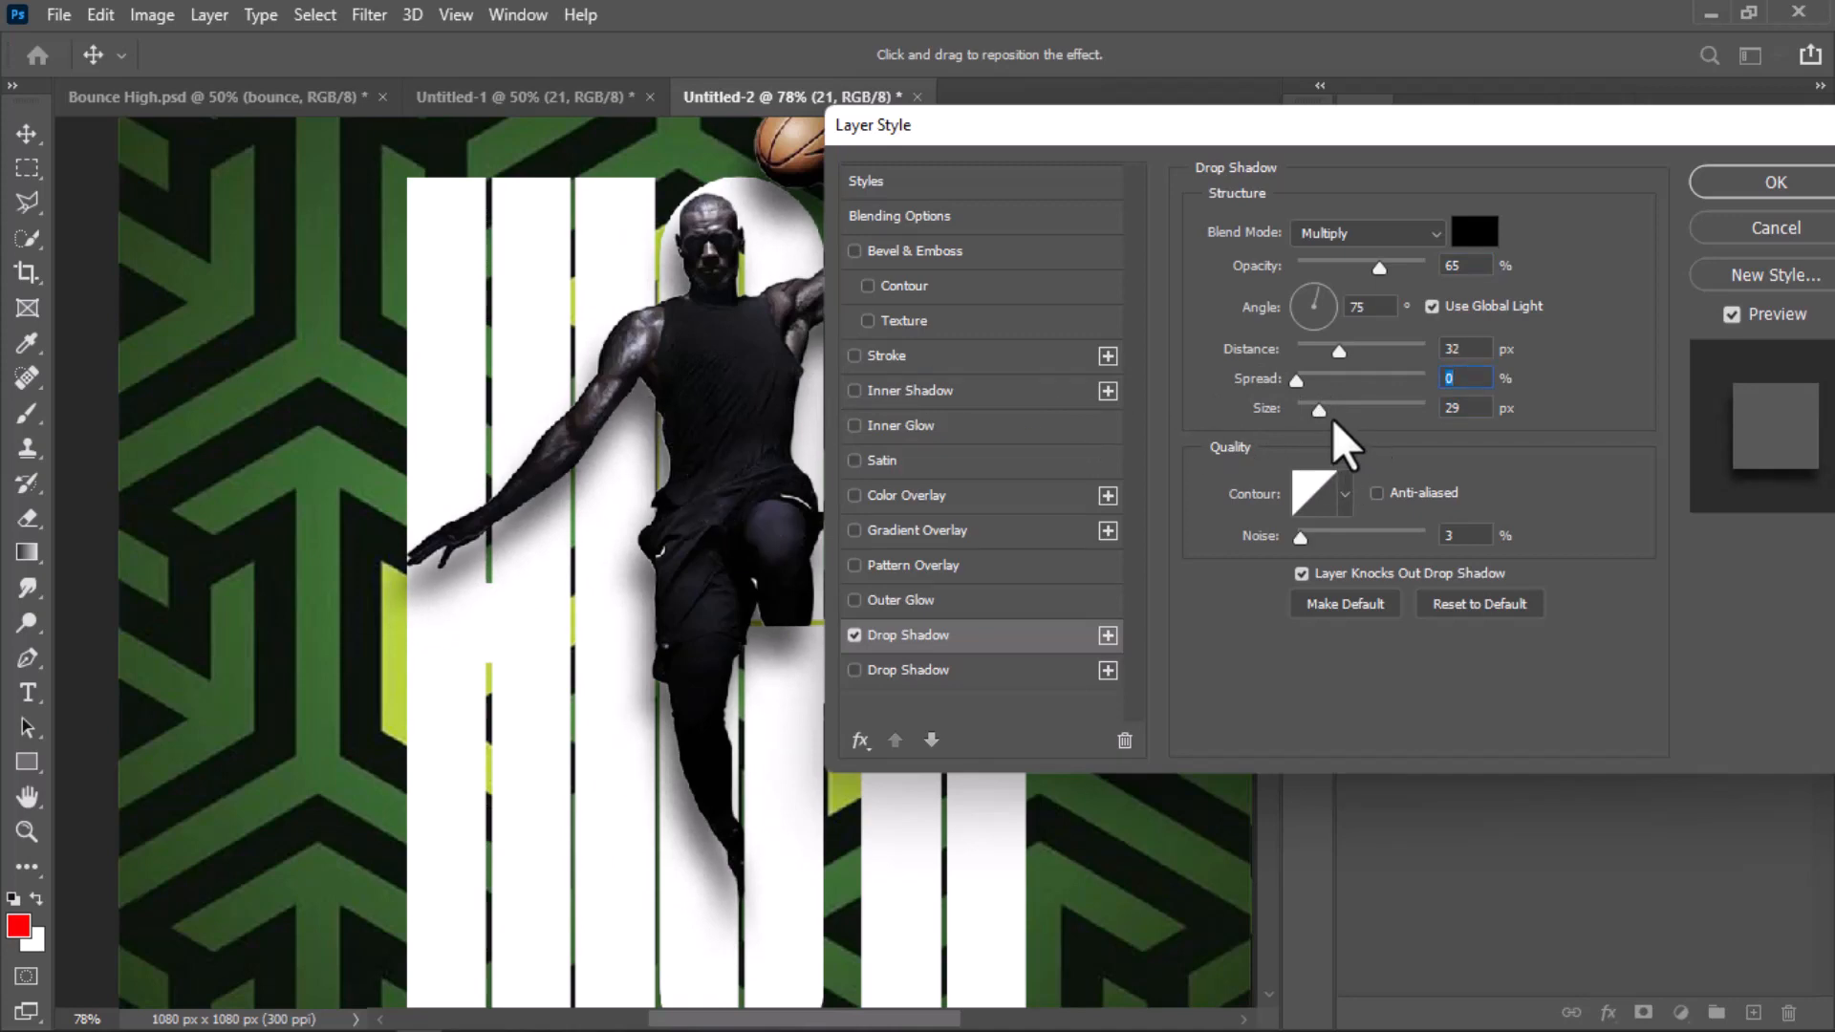
pyautogui.moveTo(1319, 405); pyautogui.dragTo(1326, 408)
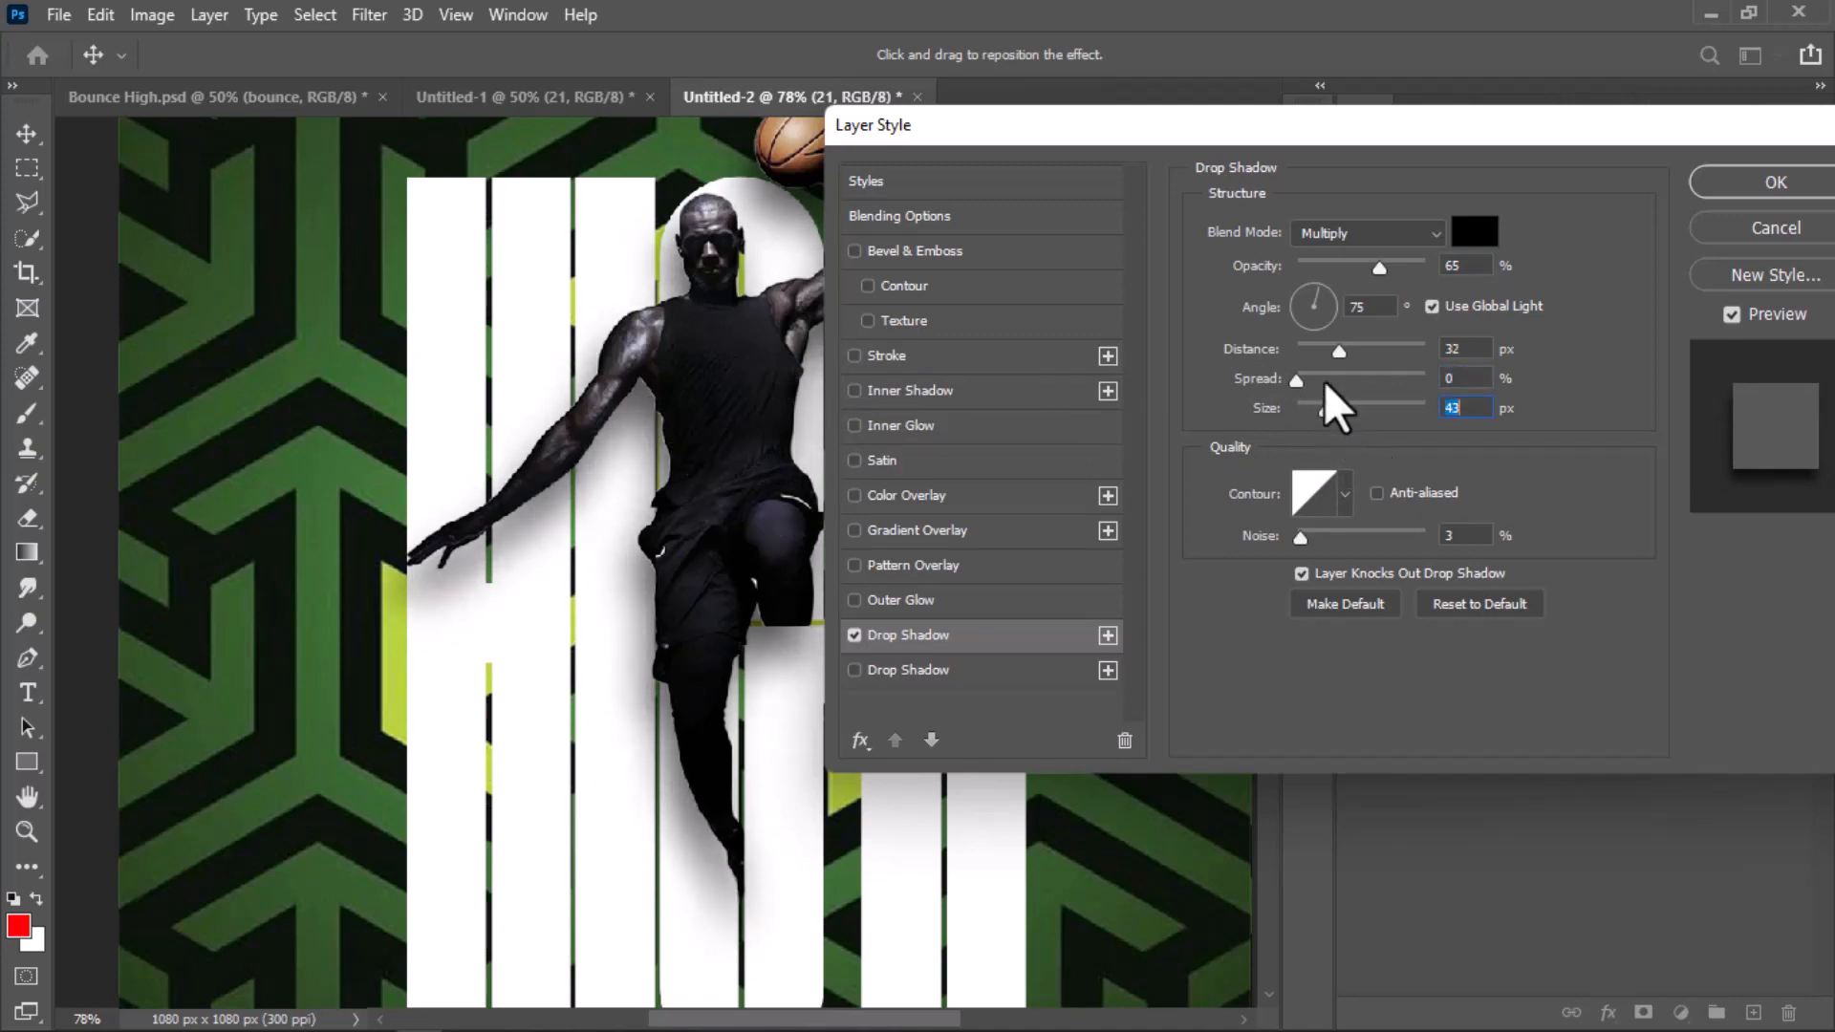
pyautogui.moveTo(1381, 271); pyautogui.dragTo(1393, 272)
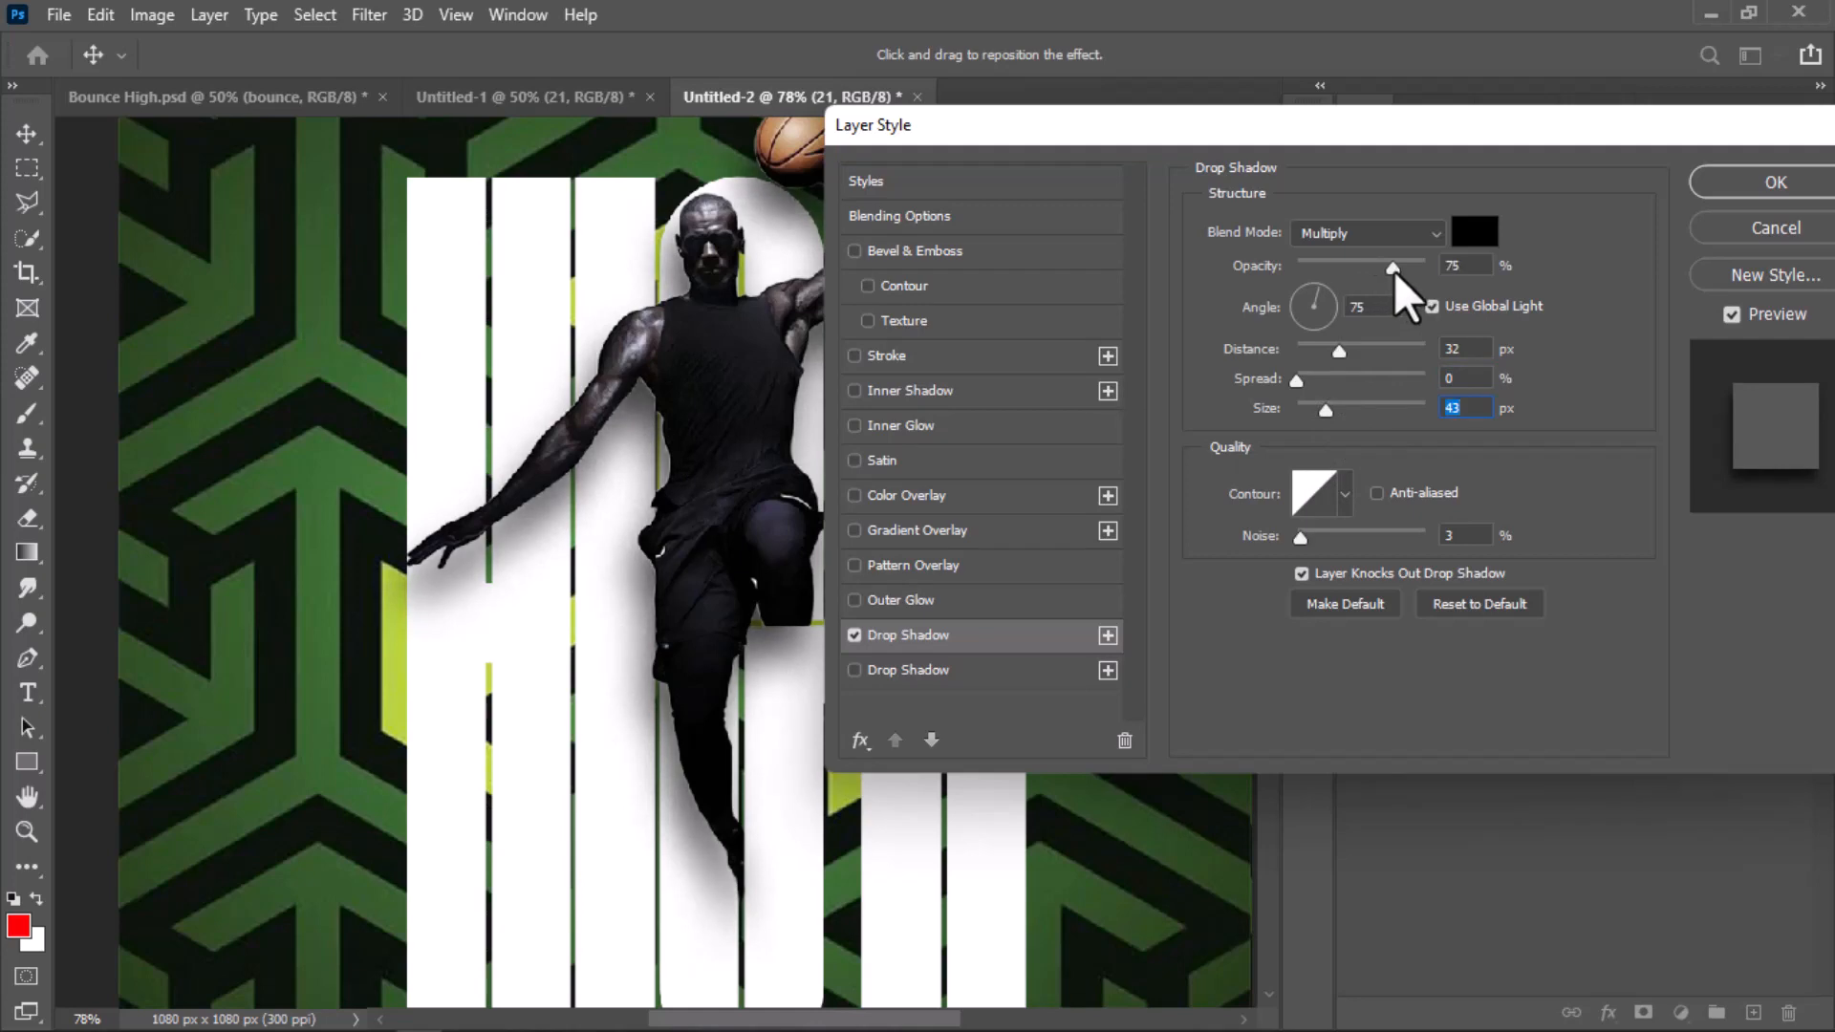
pyautogui.moveTo(1435, 128); pyautogui.dragTo(1145, 268)
pyautogui.click(1460, 329)
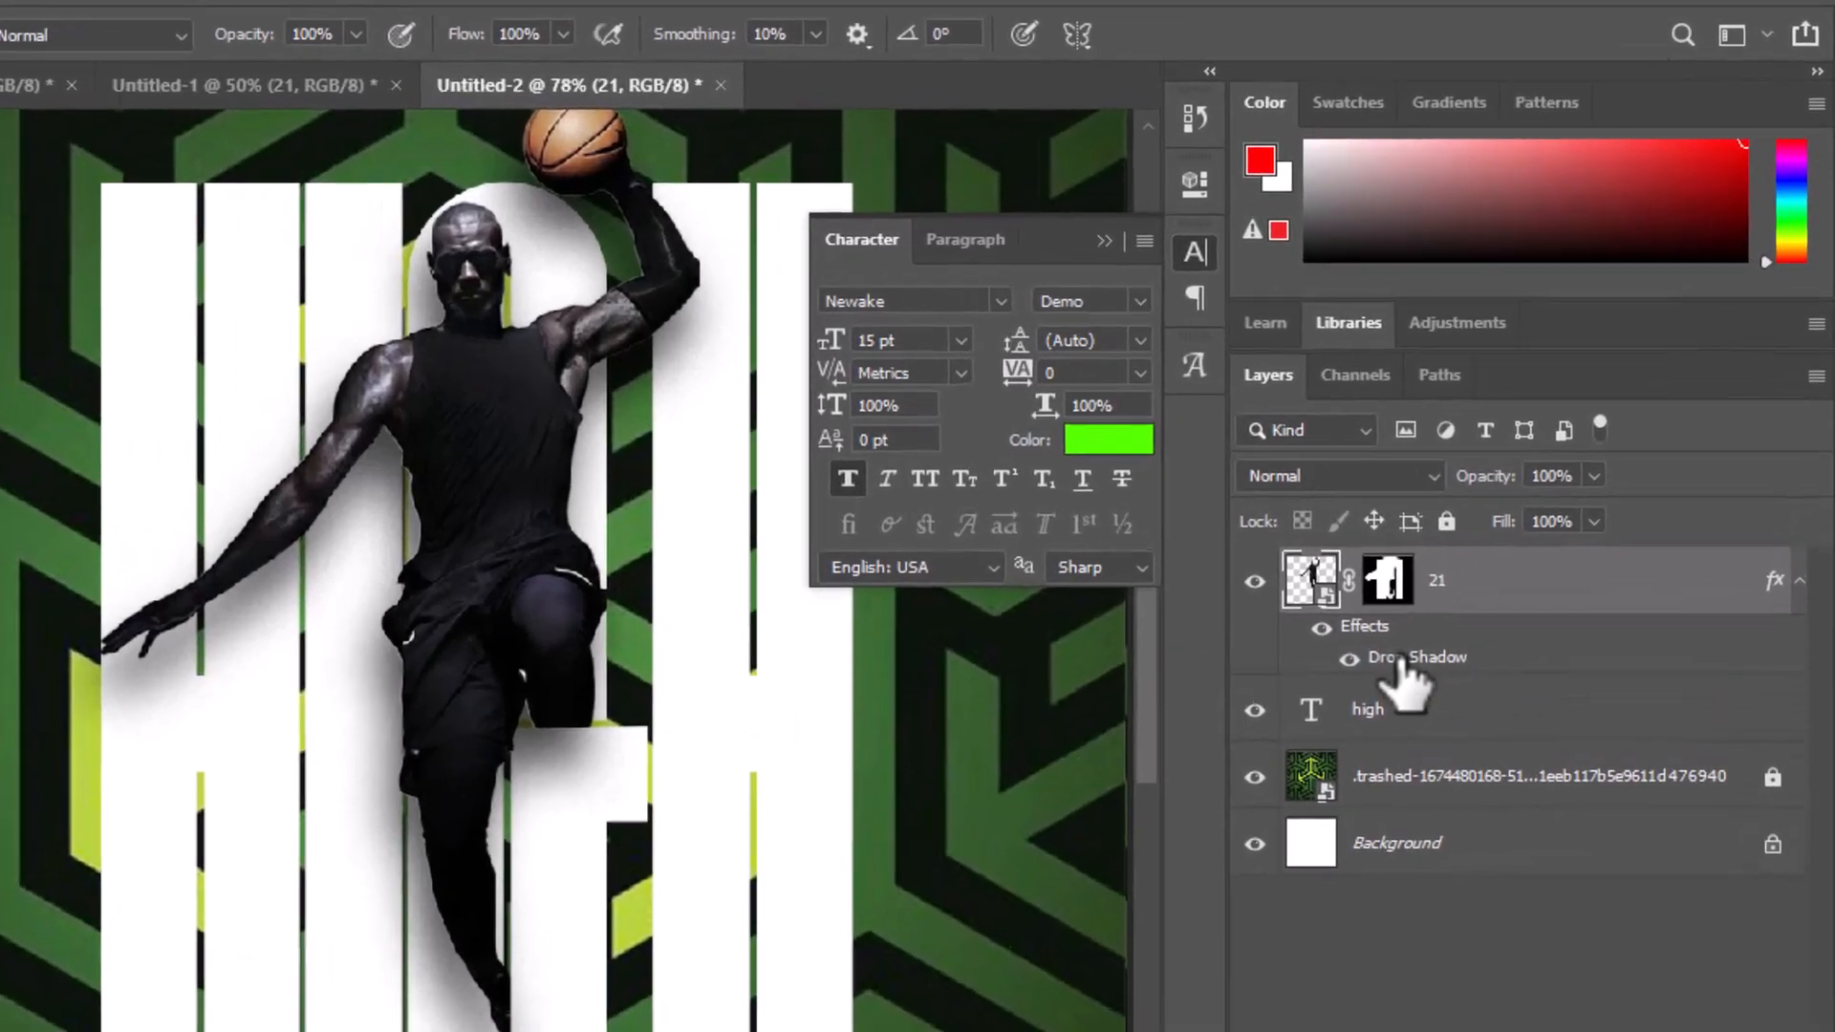
# Separate the player's drop shadow effect into its own layer and check it by toggling that layer's visibility
pyautogui.rightClick(1481, 568)
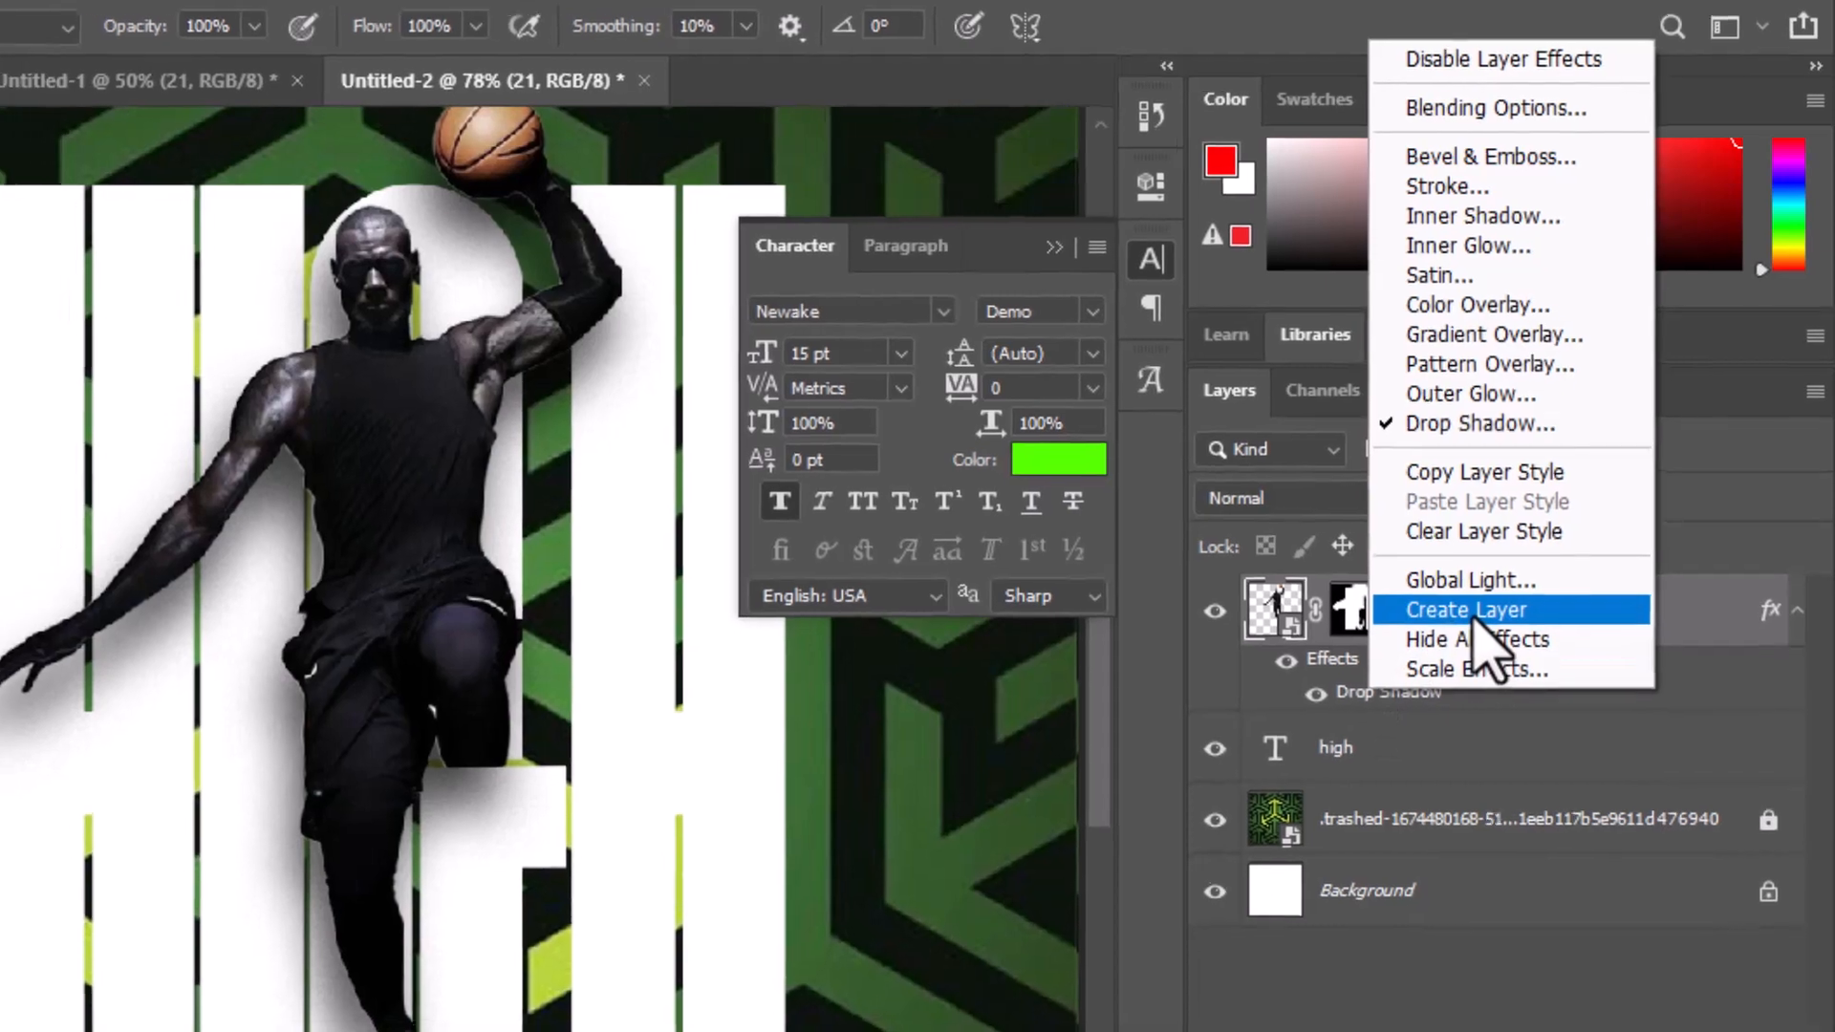
pyautogui.click(1397, 623)
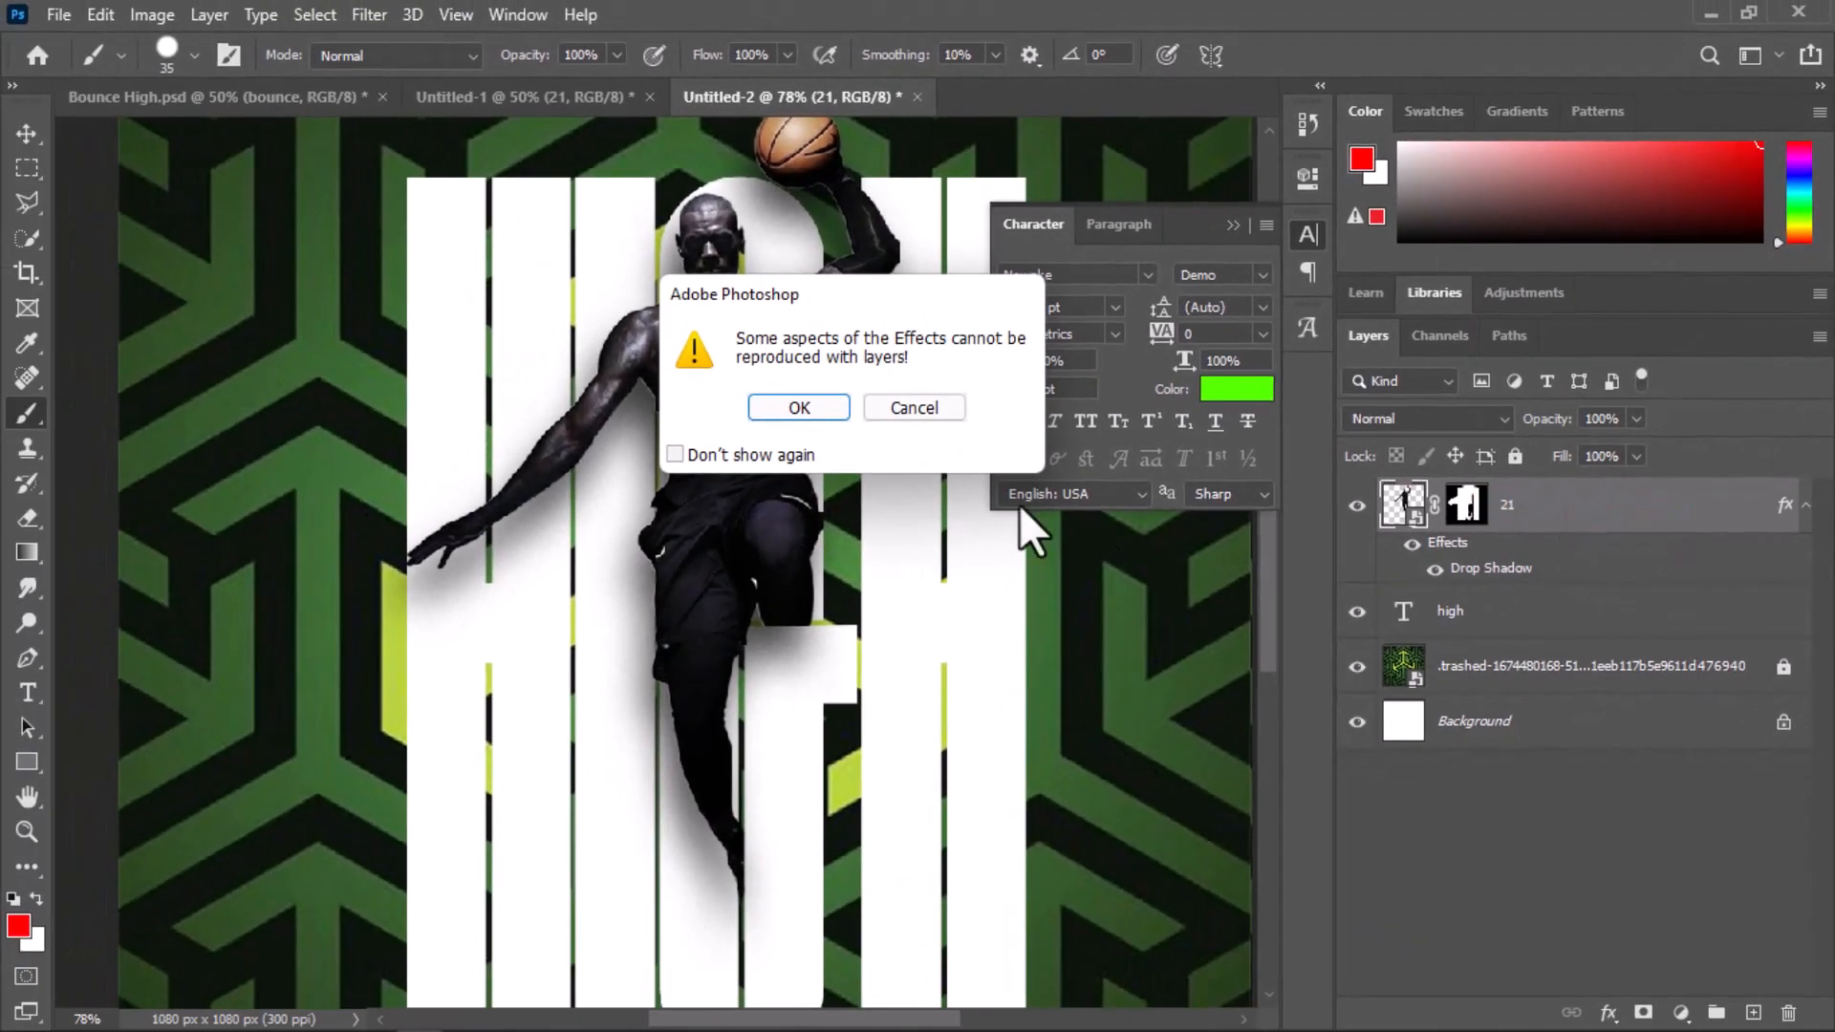
pyautogui.click(814, 406)
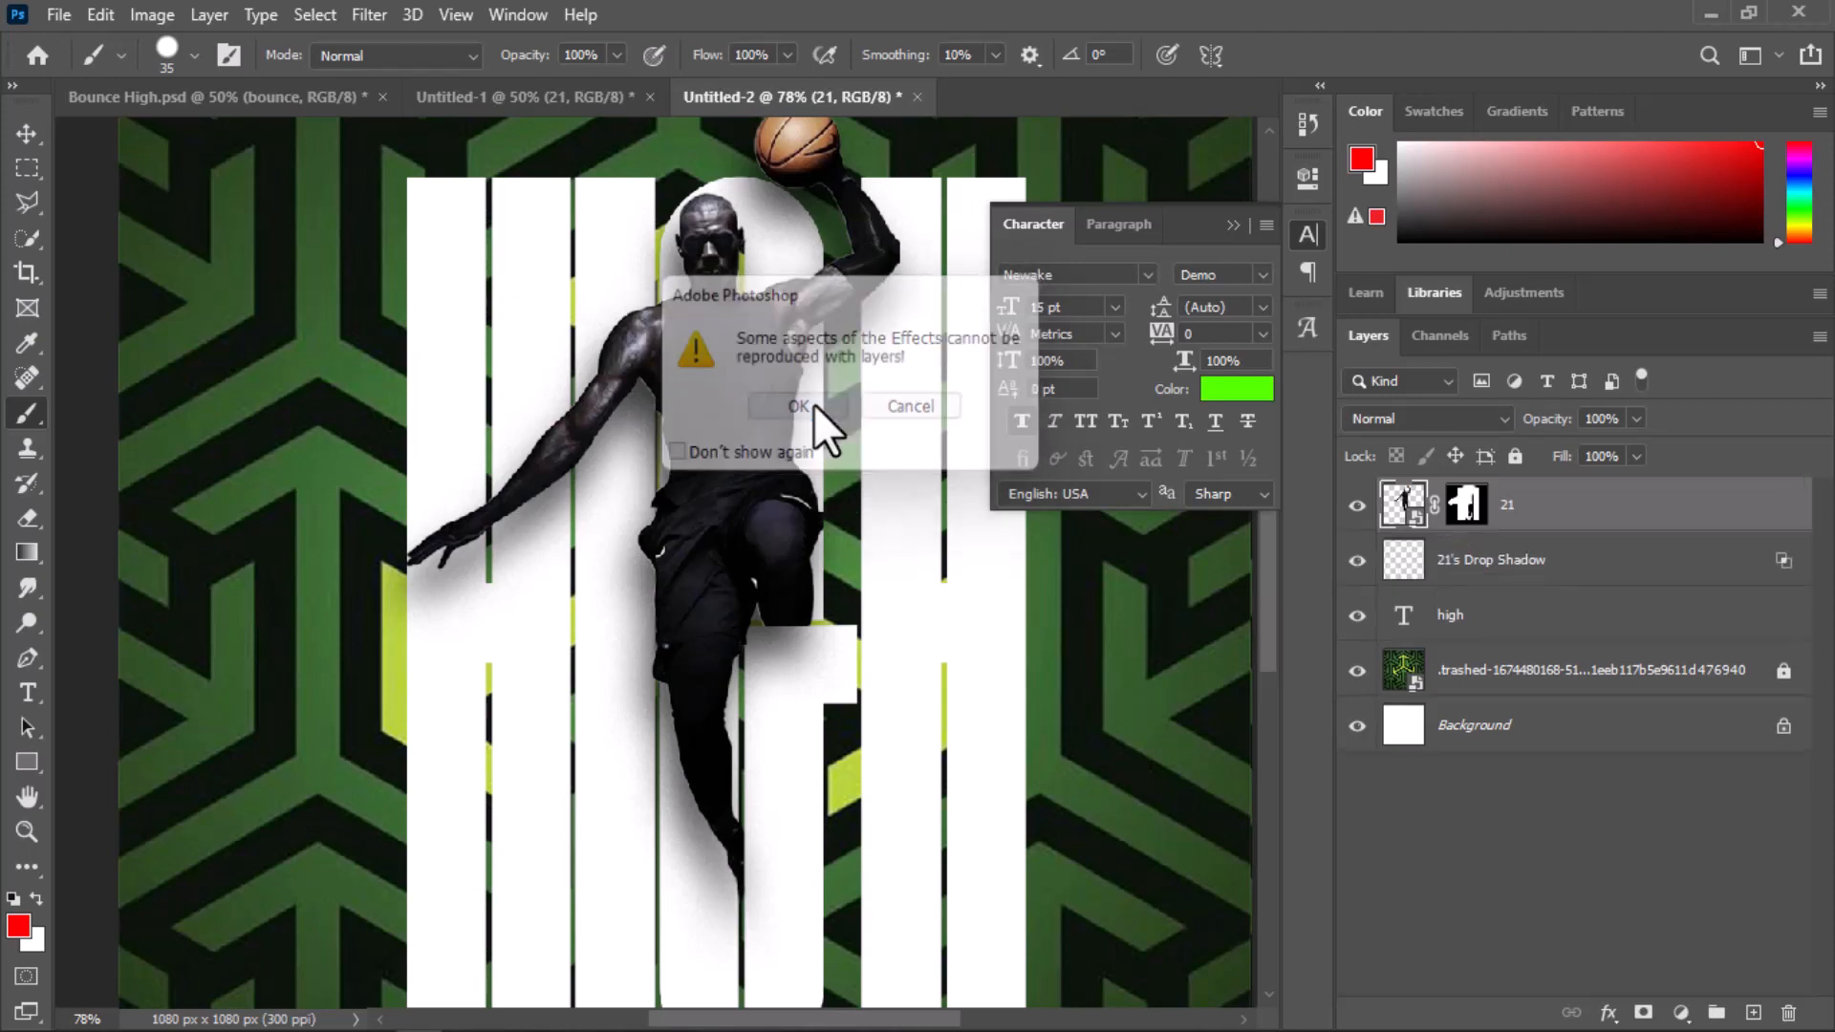
pyautogui.click(1355, 562)
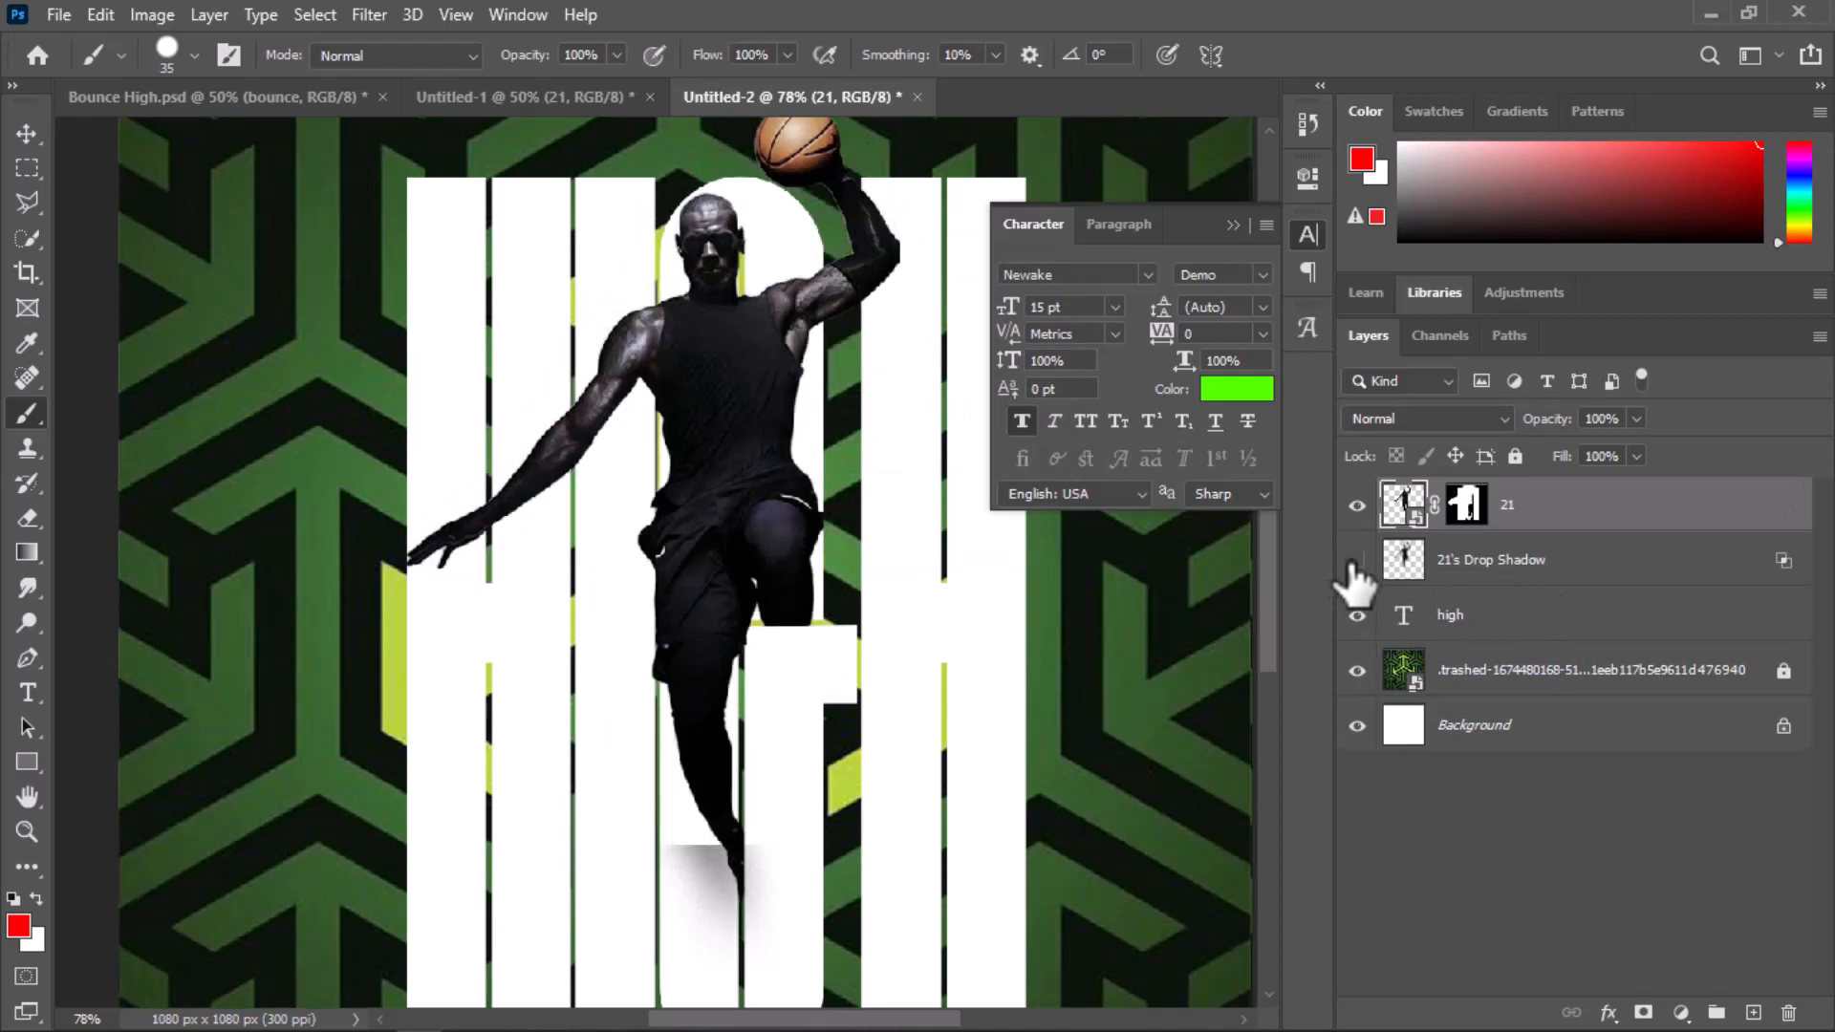
pyautogui.click(1355, 562)
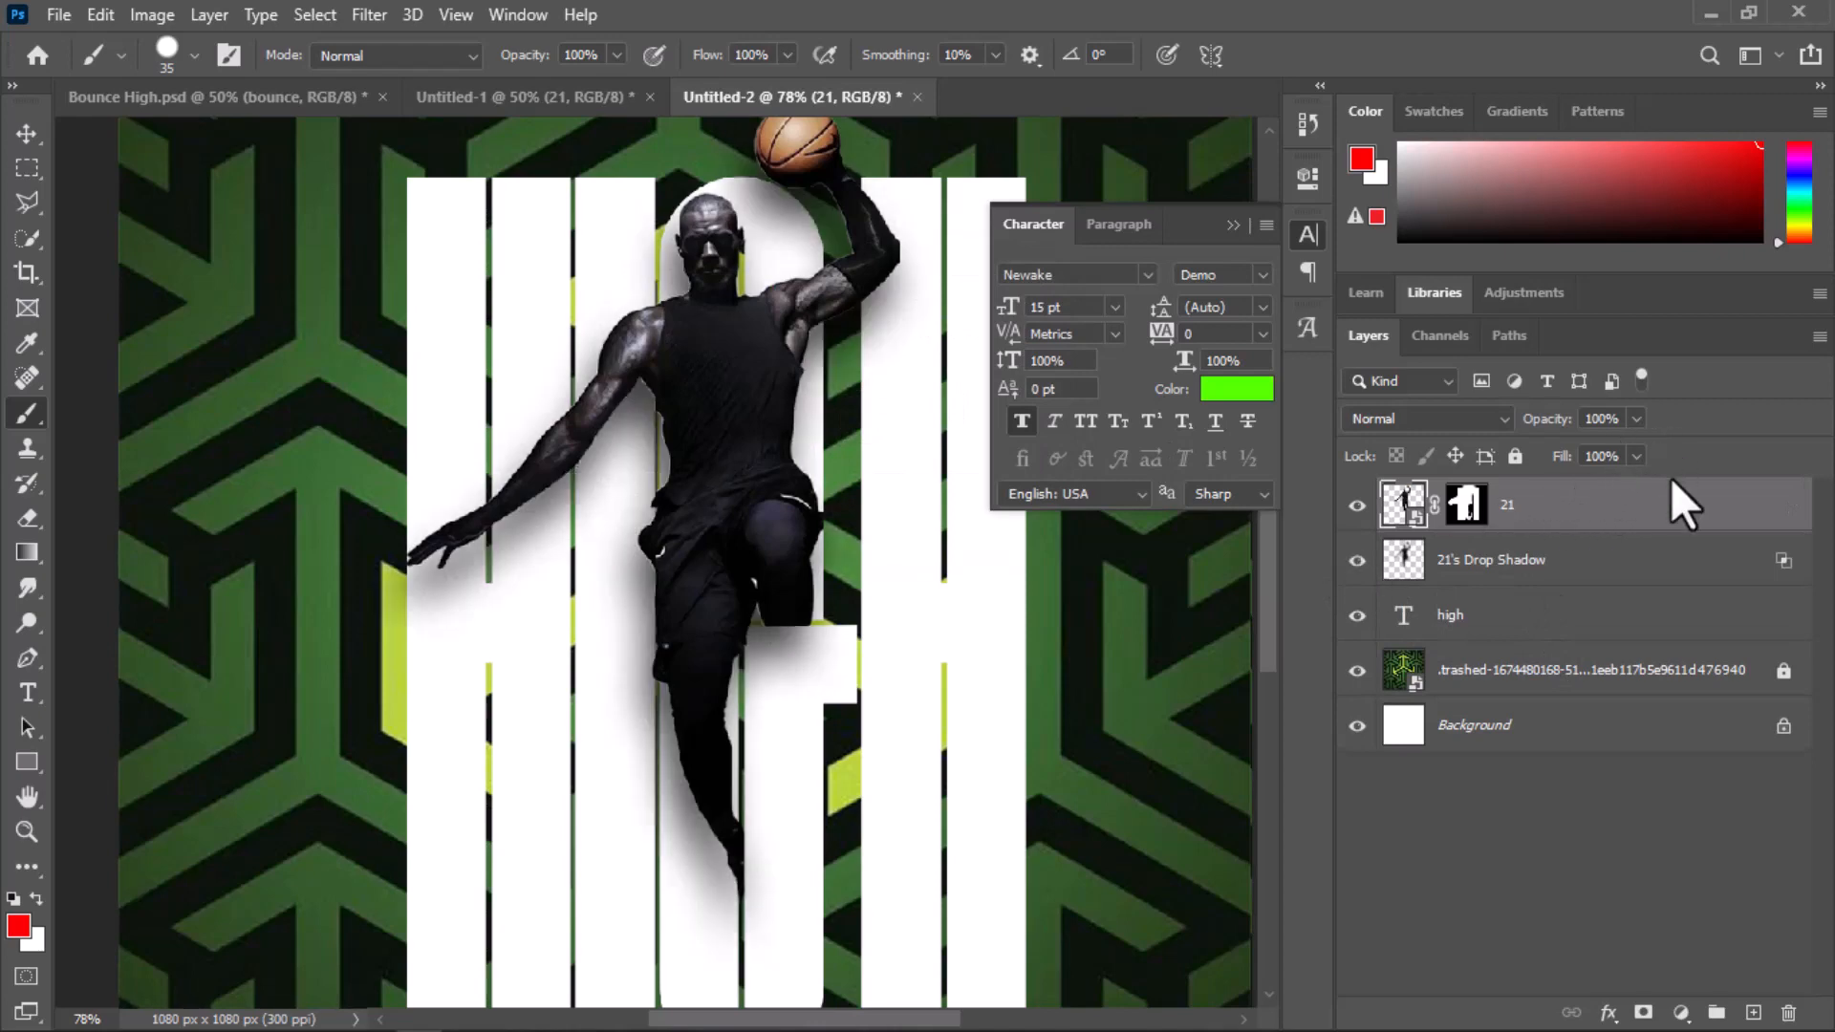
# Set the fill of the separated drop shadow layer to 83%
pyautogui.click(1441, 575)
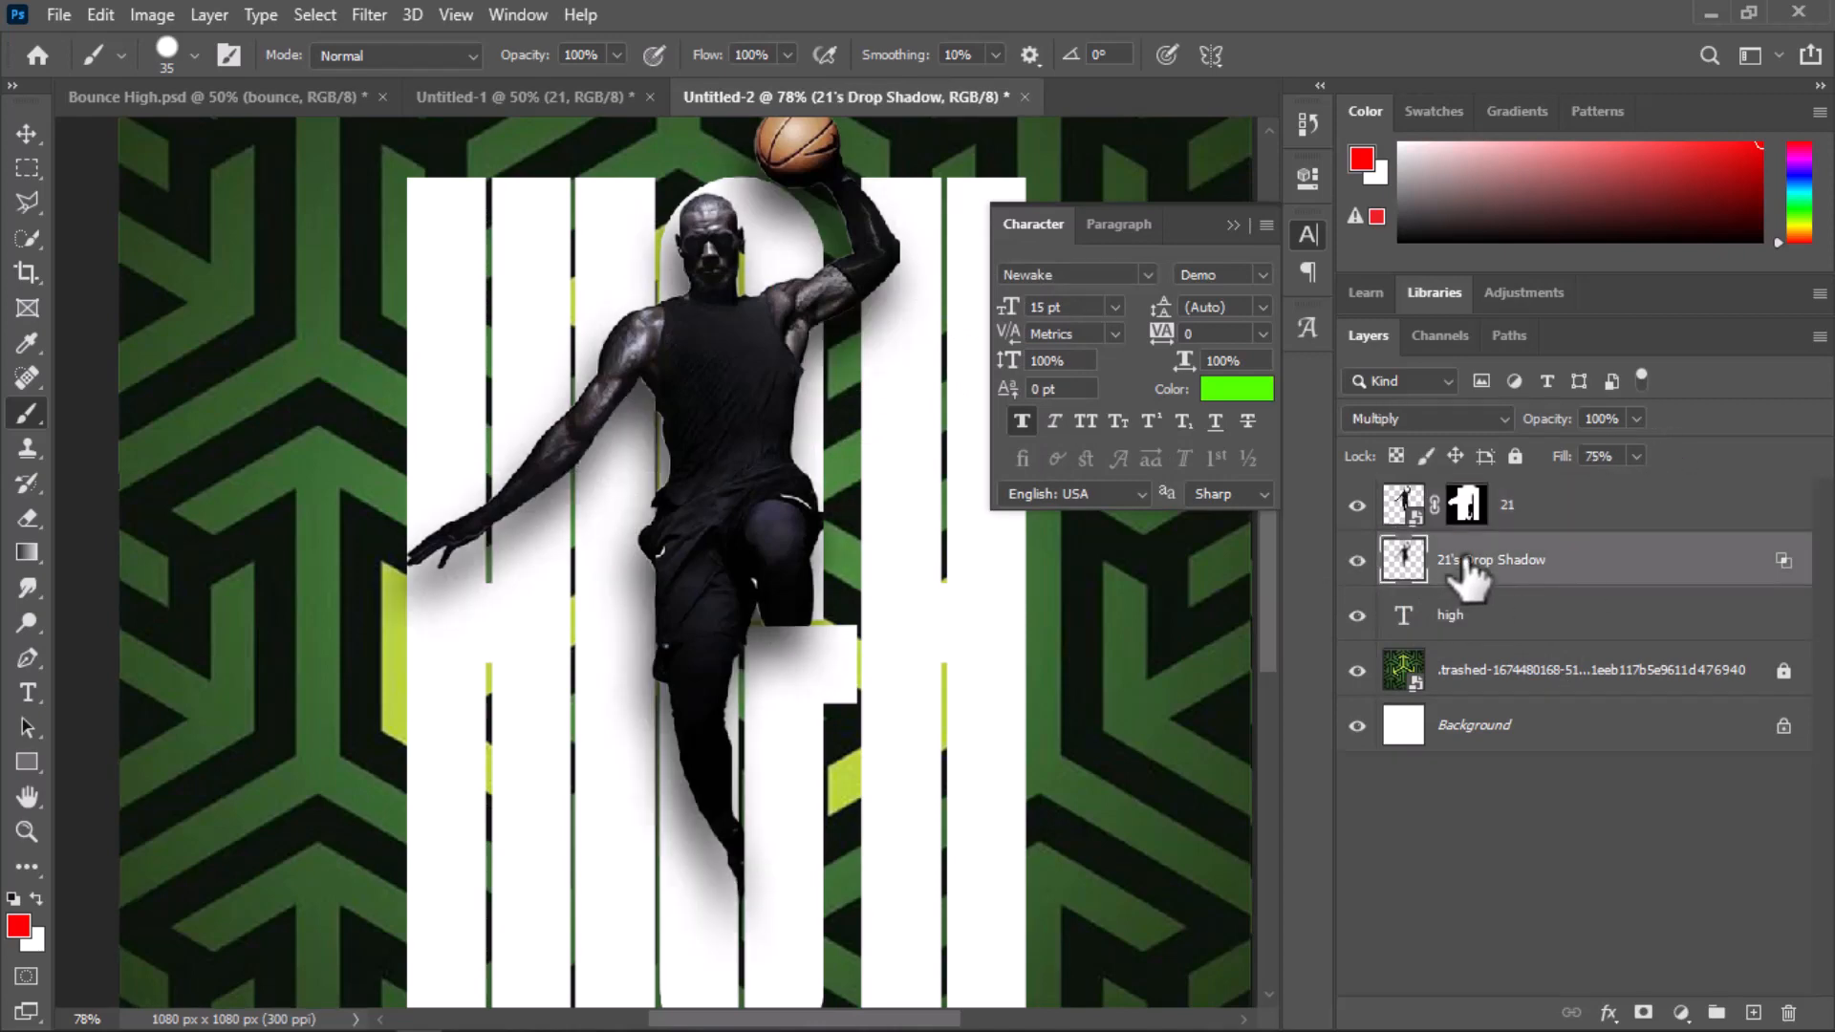
pyautogui.click(1636, 457)
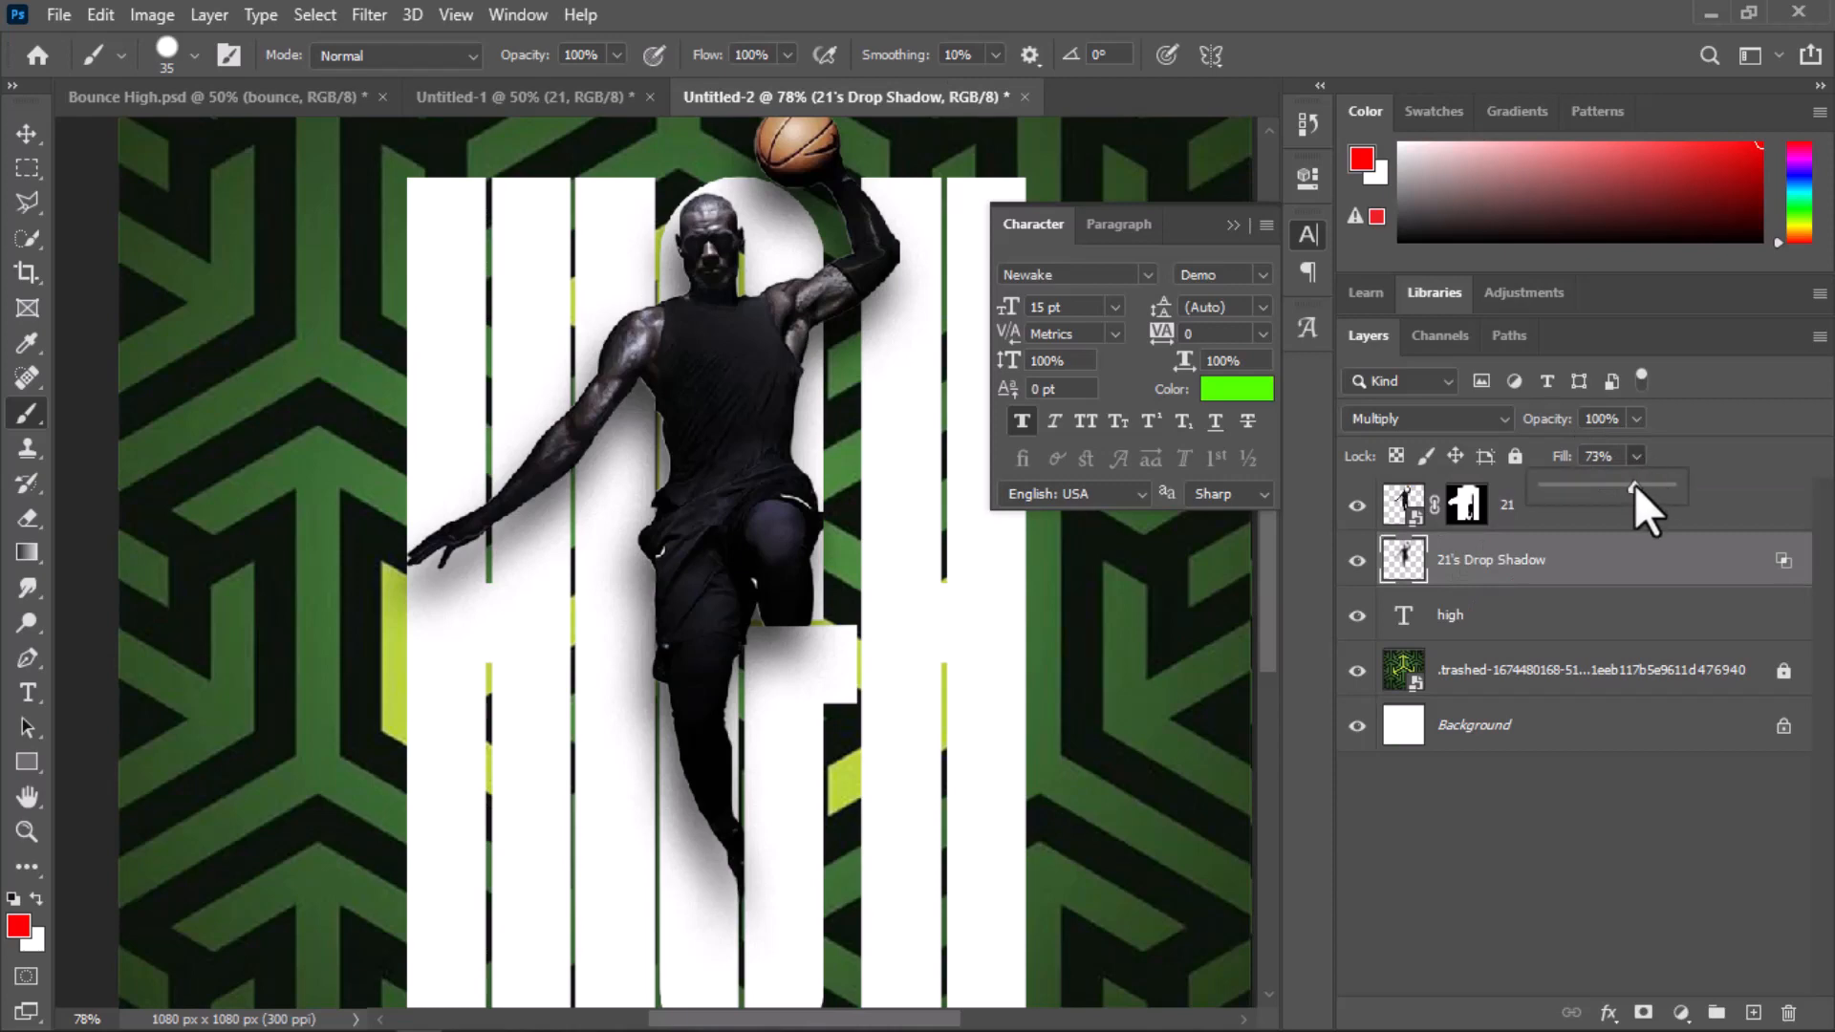
pyautogui.moveTo(1634, 485)
pyautogui.mouseDown()
pyautogui.moveTo(1692, 496)
pyautogui.moveTo(1647, 491)
pyautogui.mouseUp()
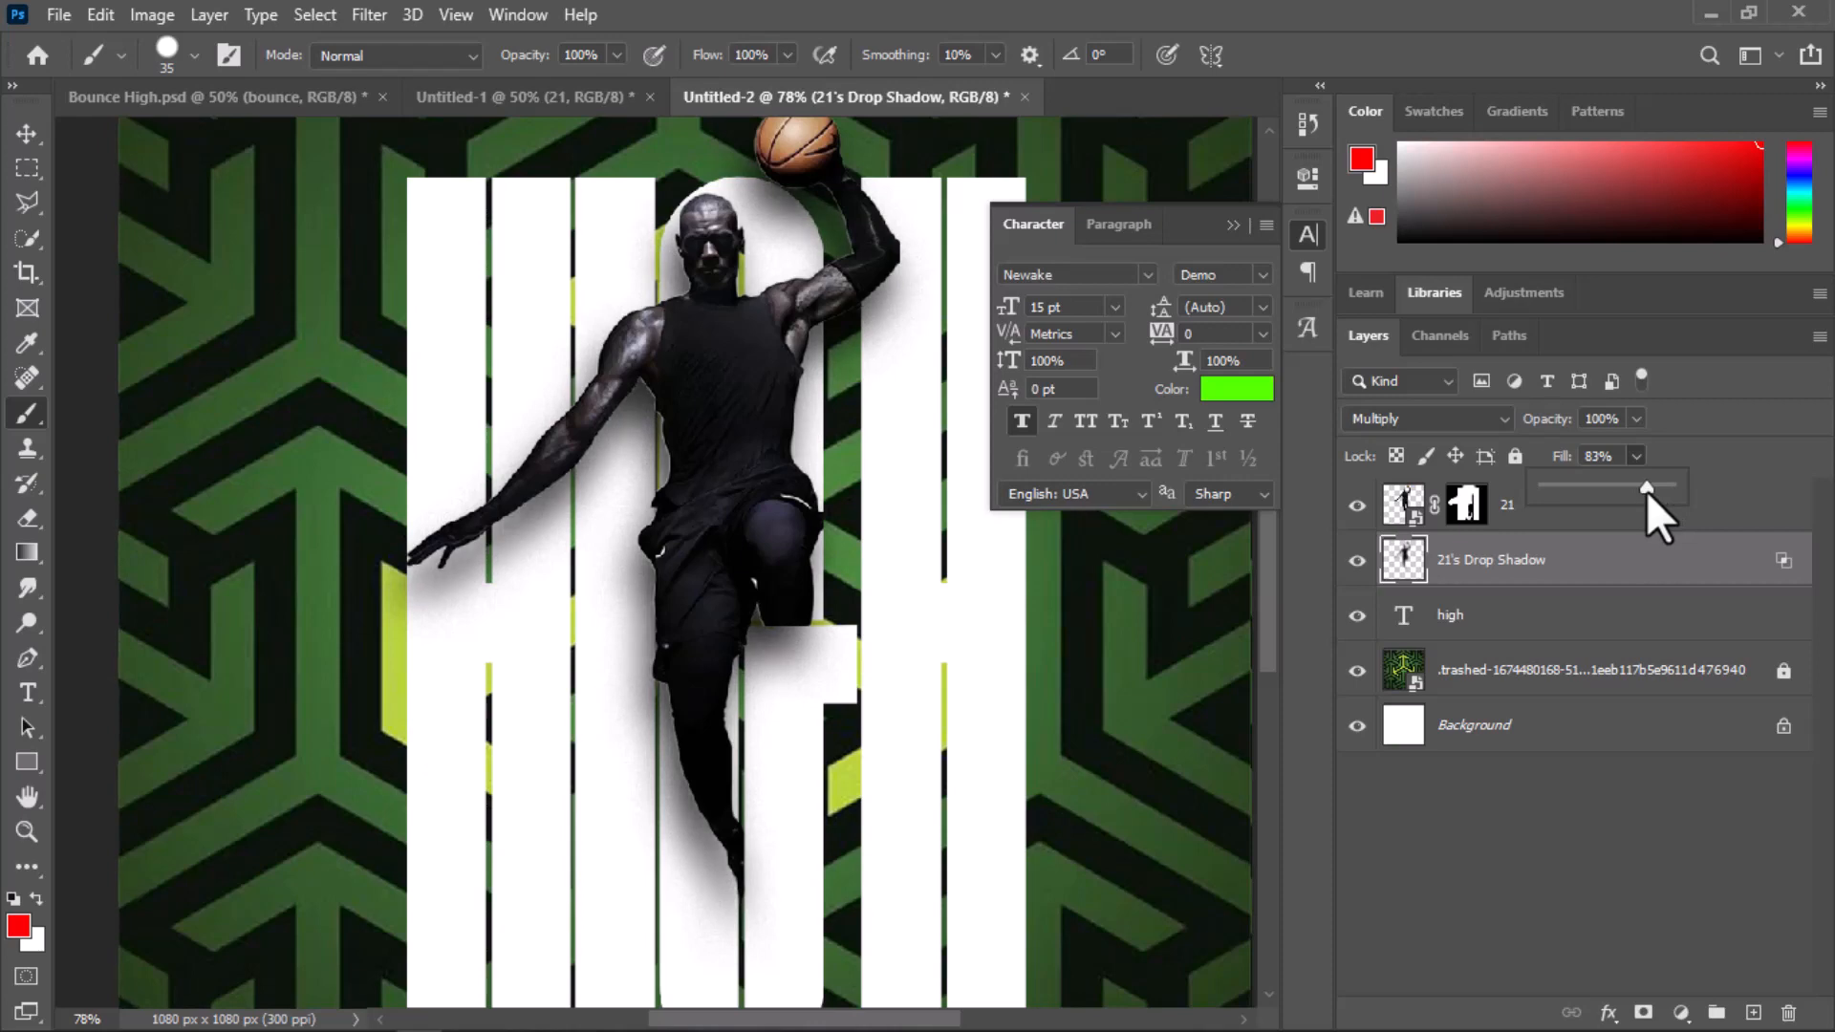
pyautogui.click(1549, 556)
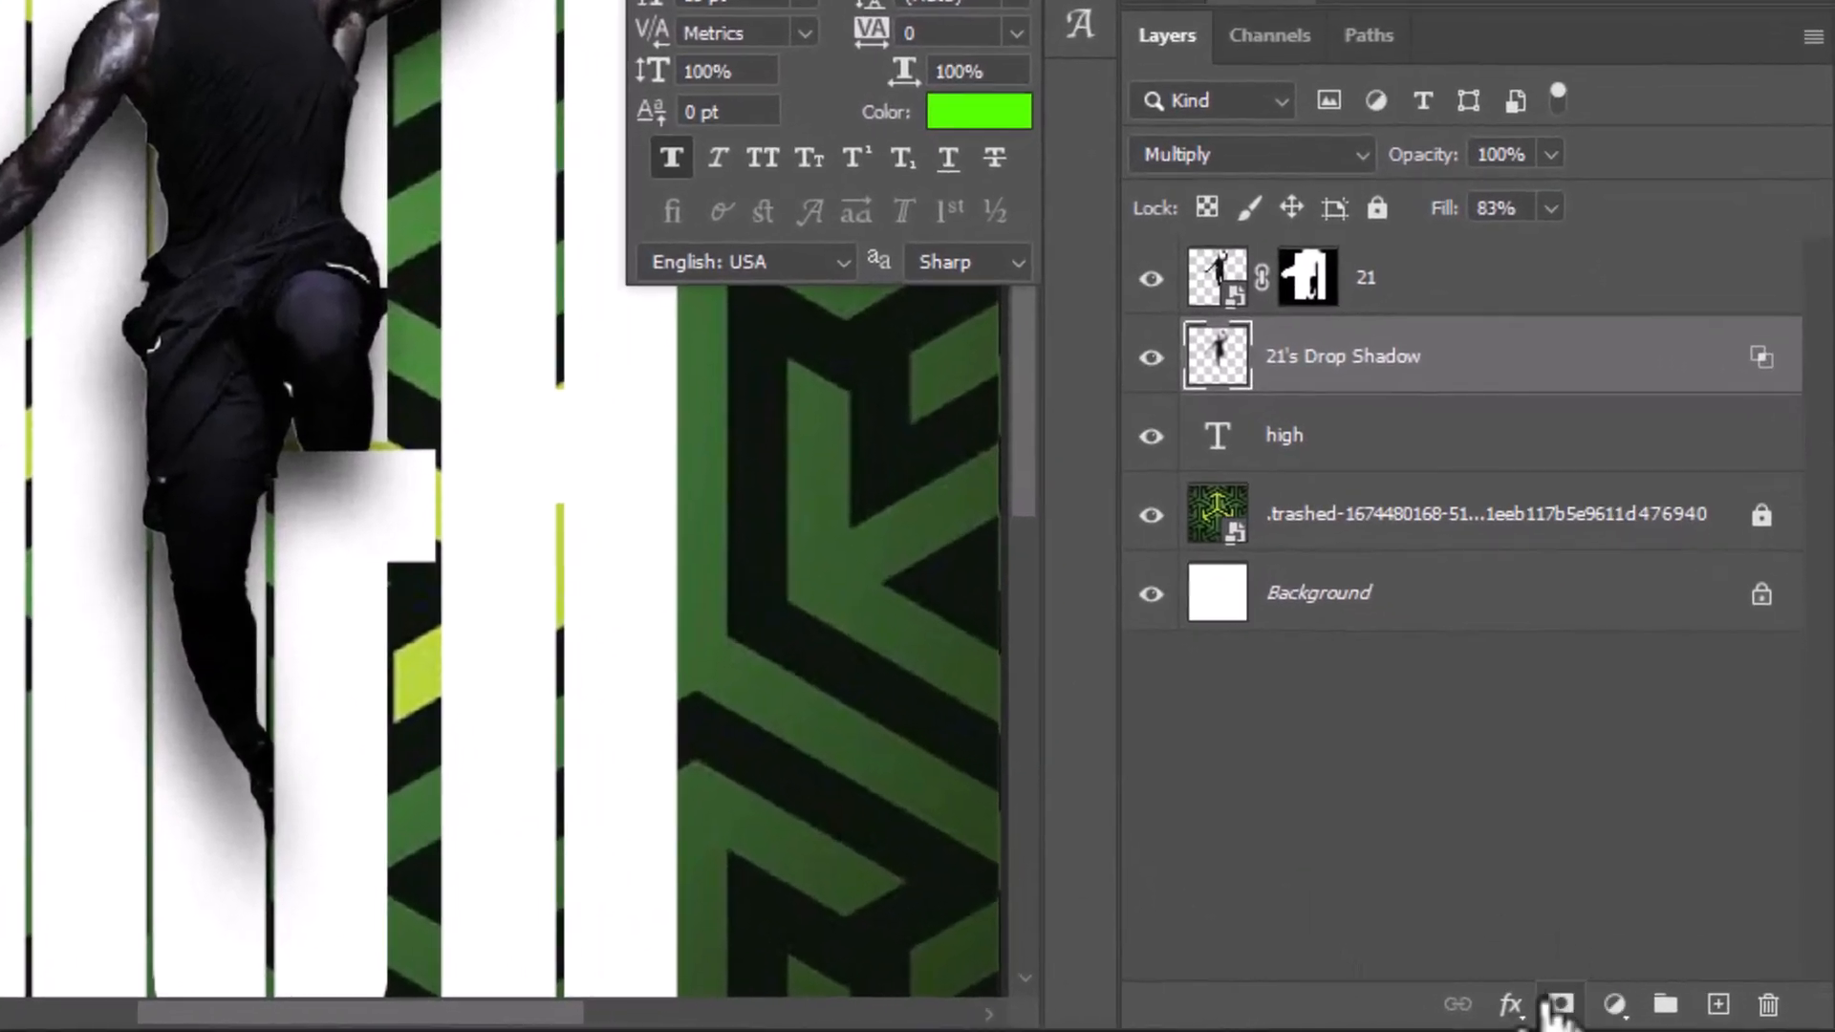
# Mask the drop shadow layer and paint black to hide the shadow on the G's crossbar and stem below the bent knee
pyautogui.click(1560, 1003)
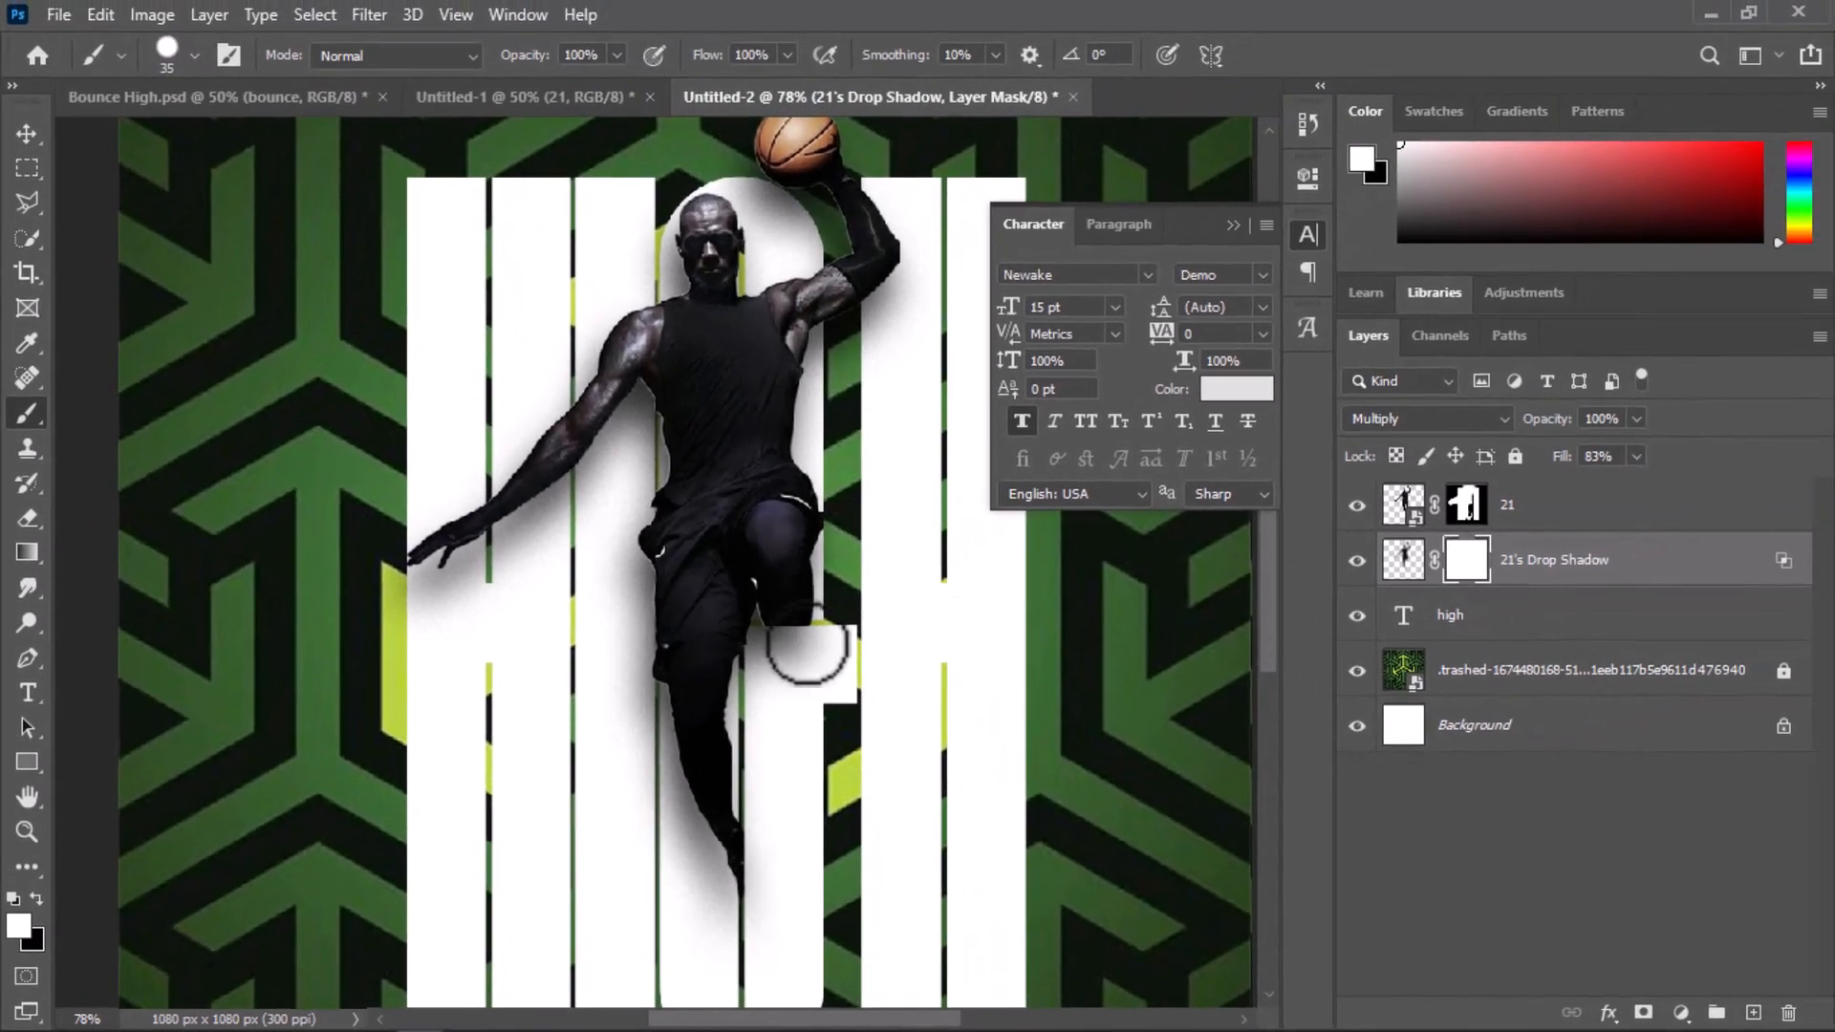
pyautogui.moveTo(901, 617); pyautogui.dragTo(839, 618)
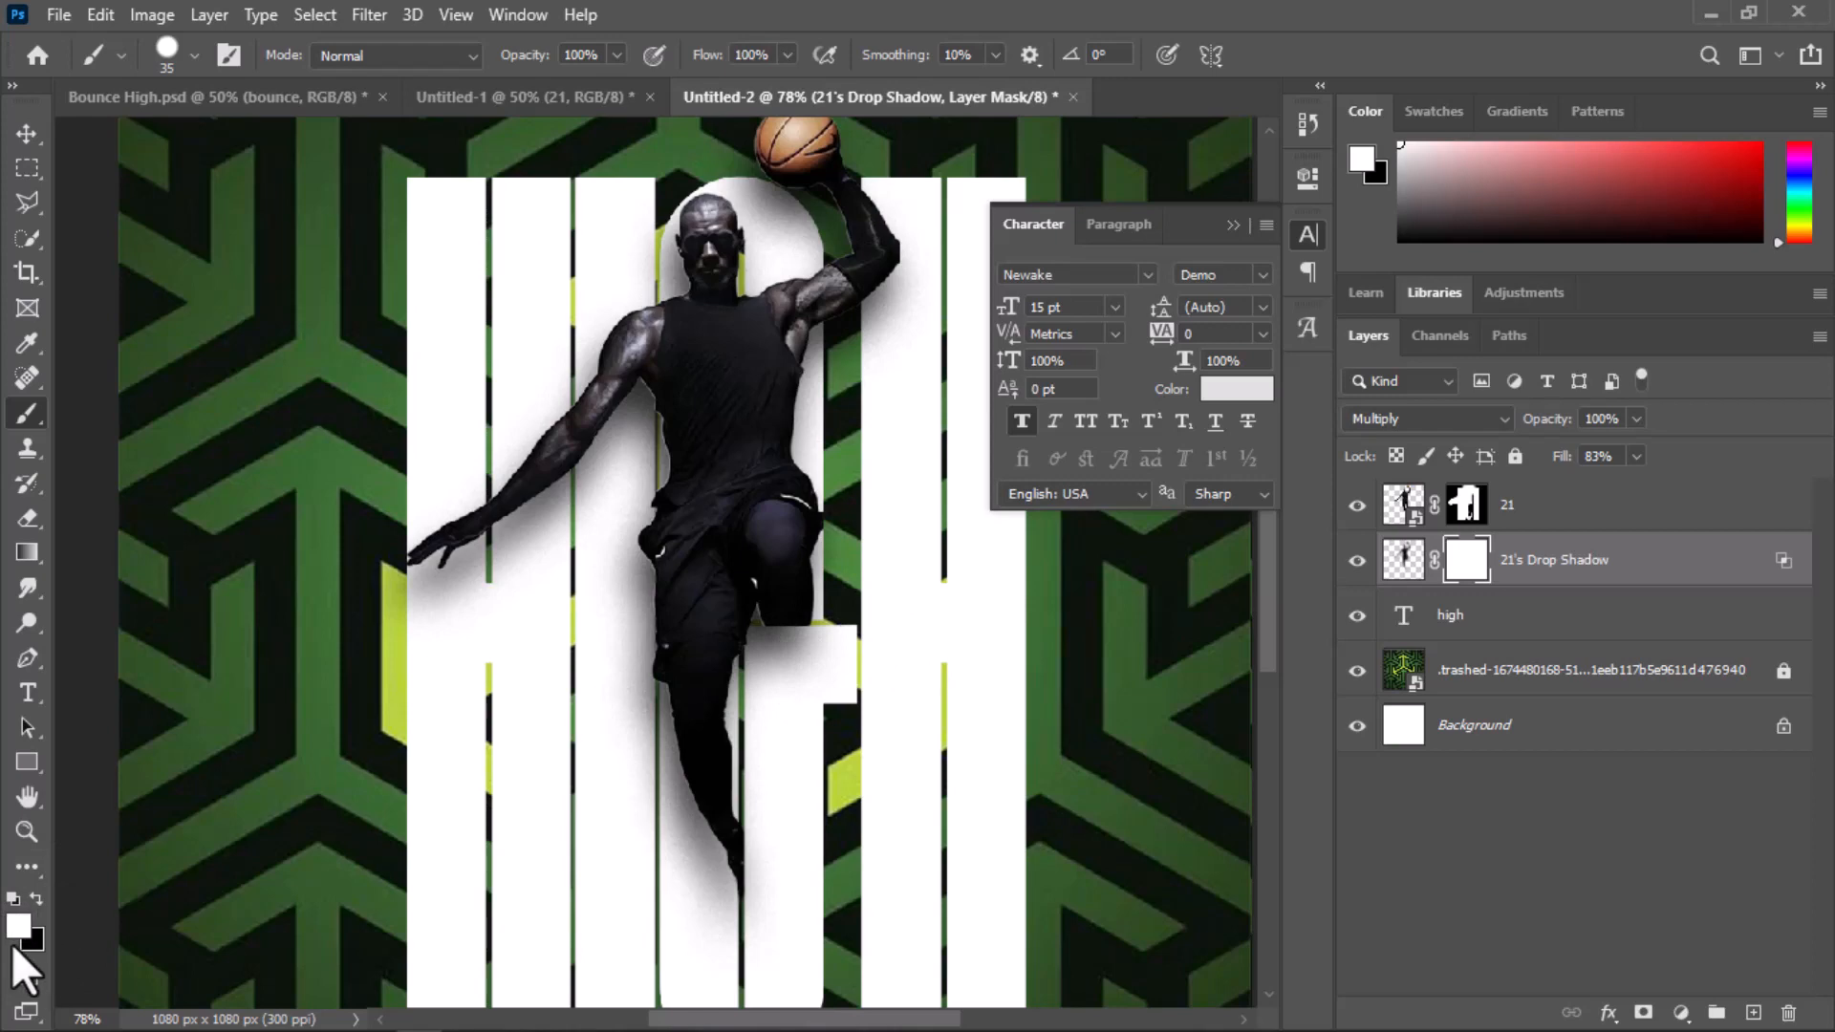
pyautogui.click(36, 899)
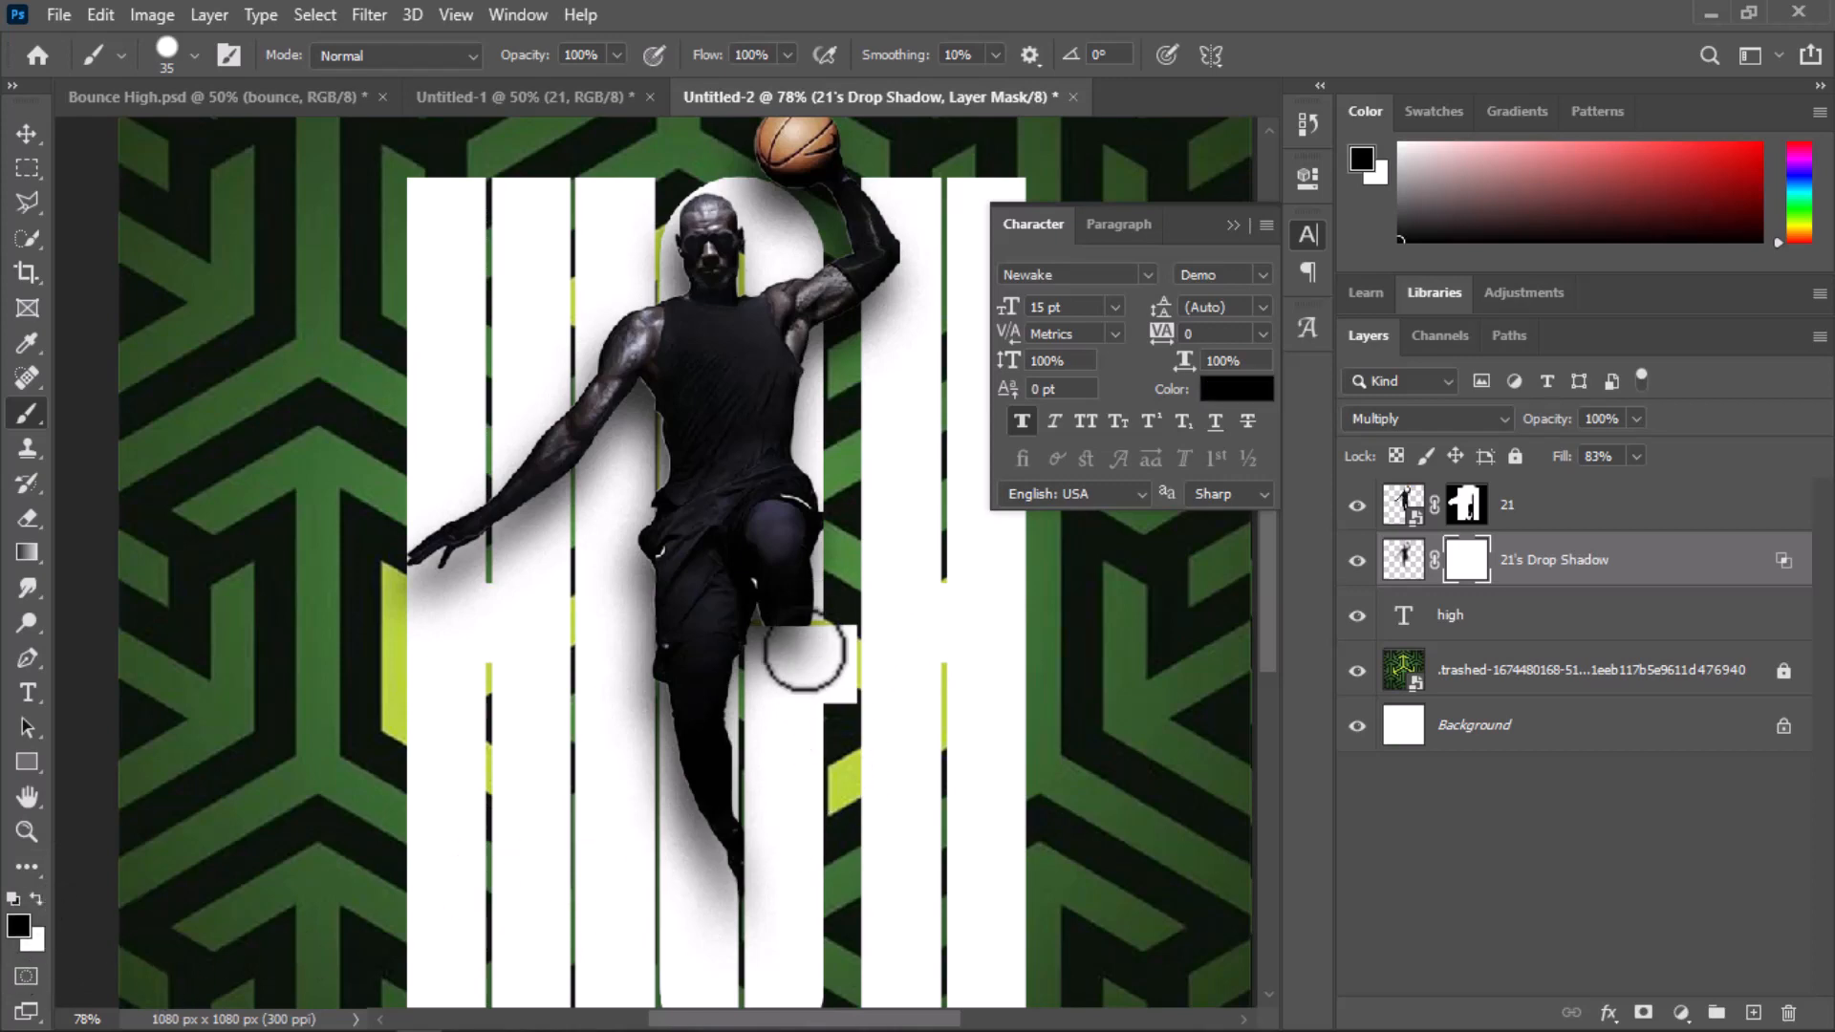
pyautogui.moveTo(807, 649)
pyautogui.mouseDown()
pyautogui.moveTo(815, 648)
pyautogui.moveTo(771, 654)
pyautogui.moveTo(765, 676)
pyautogui.moveTo(809, 687)
pyautogui.moveTo(755, 662)
pyautogui.moveTo(839, 638)
pyautogui.moveTo(740, 657)
pyautogui.moveTo(808, 695)
pyautogui.moveTo(799, 664)
pyautogui.moveTo(769, 688)
pyautogui.moveTo(752, 663)
pyautogui.moveTo(774, 802)
pyautogui.moveTo(745, 745)
pyautogui.moveTo(767, 809)
pyautogui.moveTo(743, 785)
pyautogui.moveTo(779, 843)
pyautogui.moveTo(762, 876)
pyautogui.moveTo(753, 830)
pyautogui.moveTo(782, 894)
pyautogui.mouseUp()
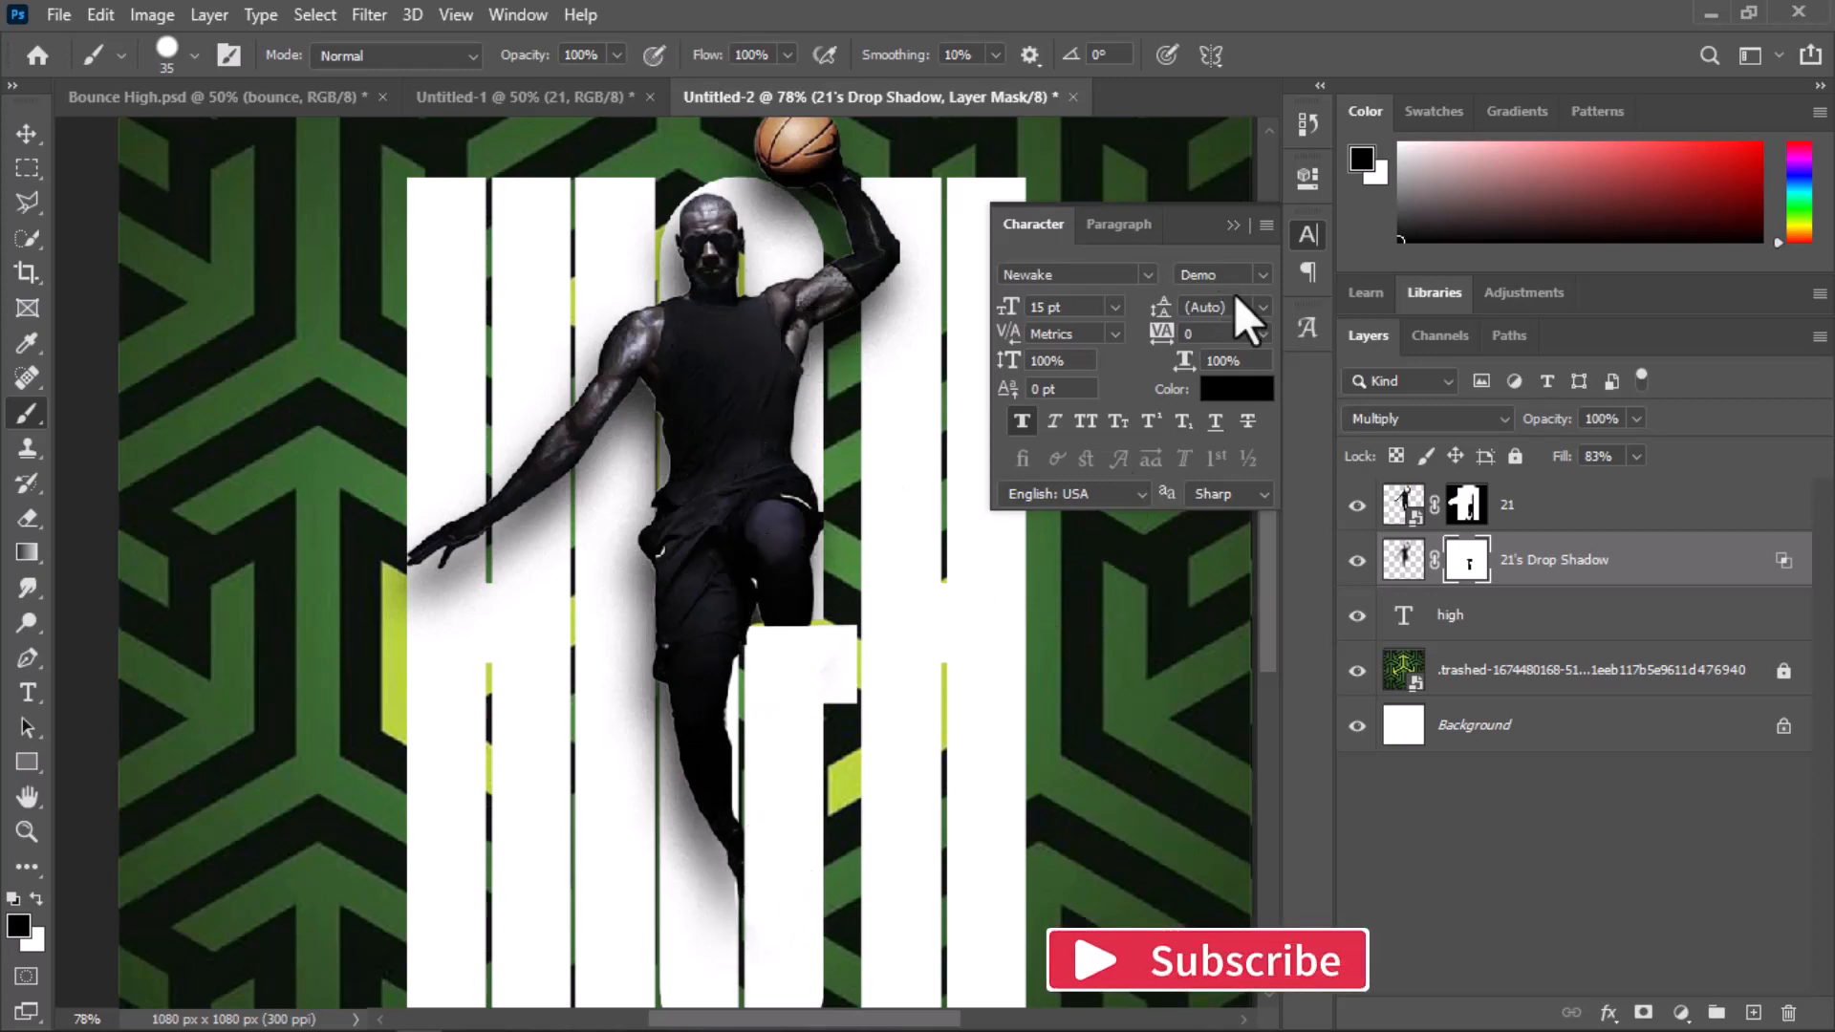
# Add the text "bounce" in 15 pt Newake beside the player's outstretched hand
pyautogui.click(1234, 225)
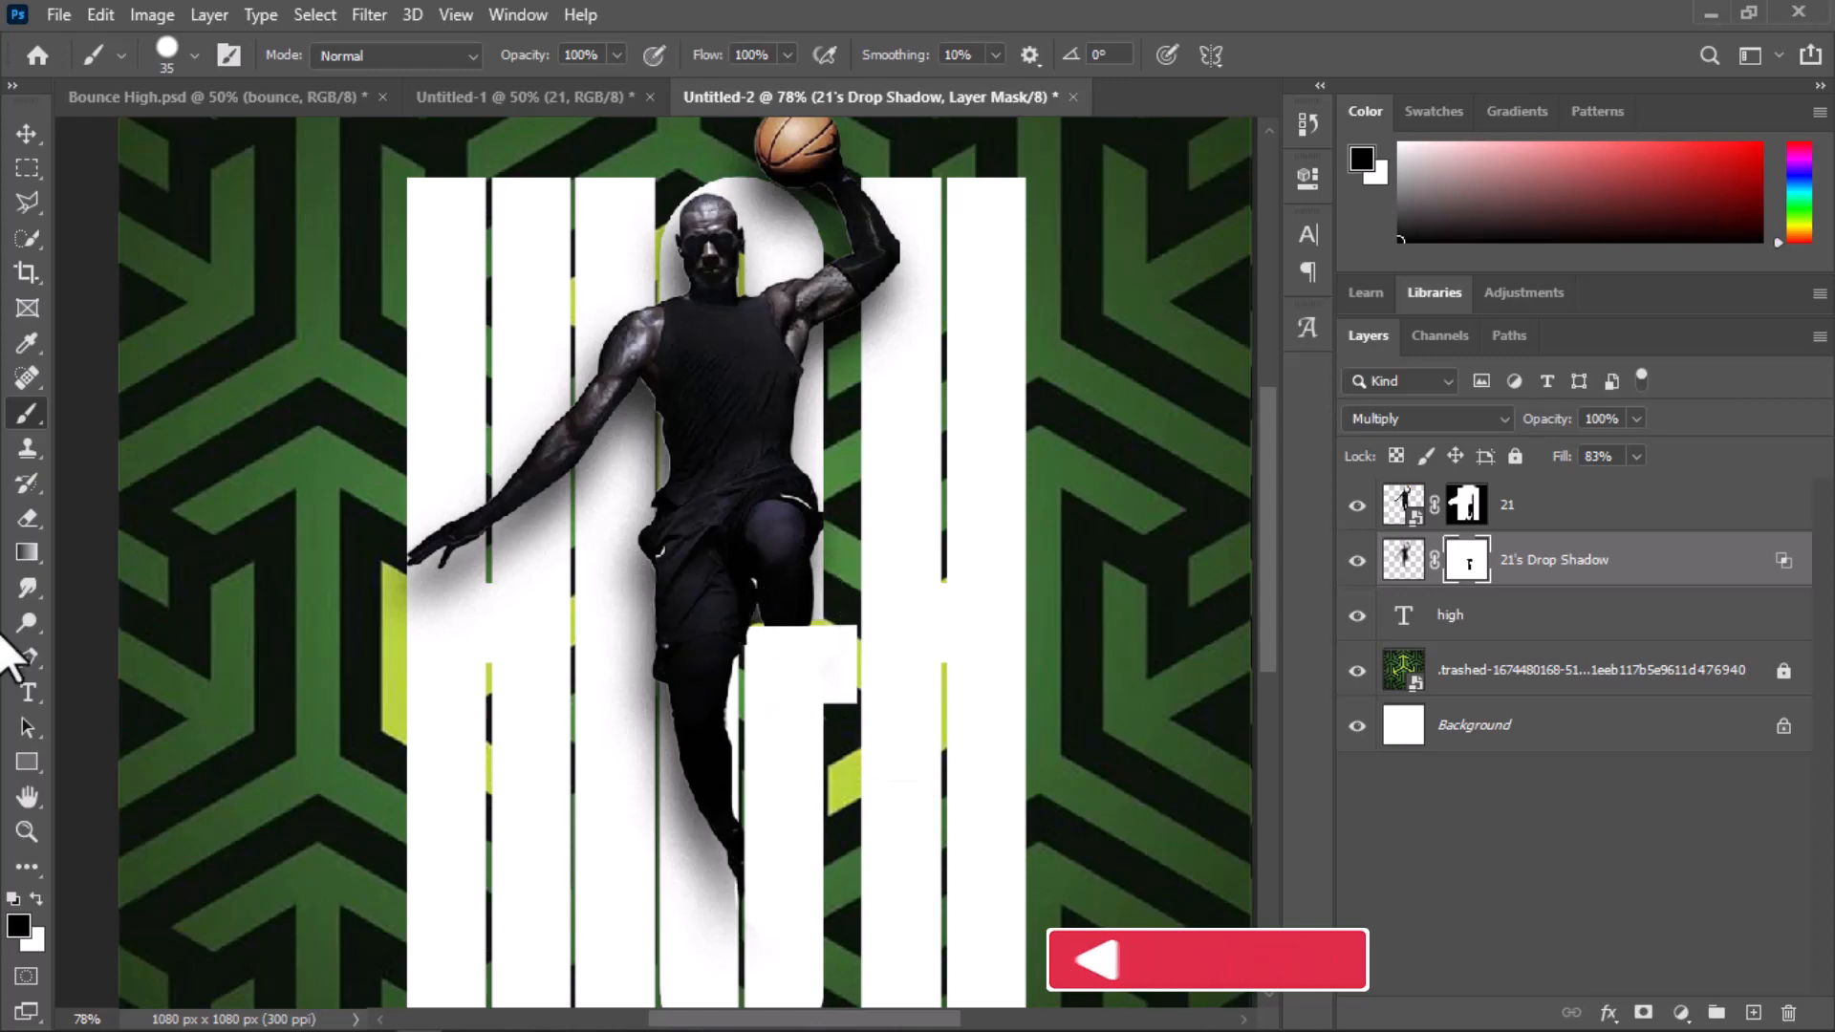
pyautogui.click(27, 690)
pyautogui.click(186, 576)
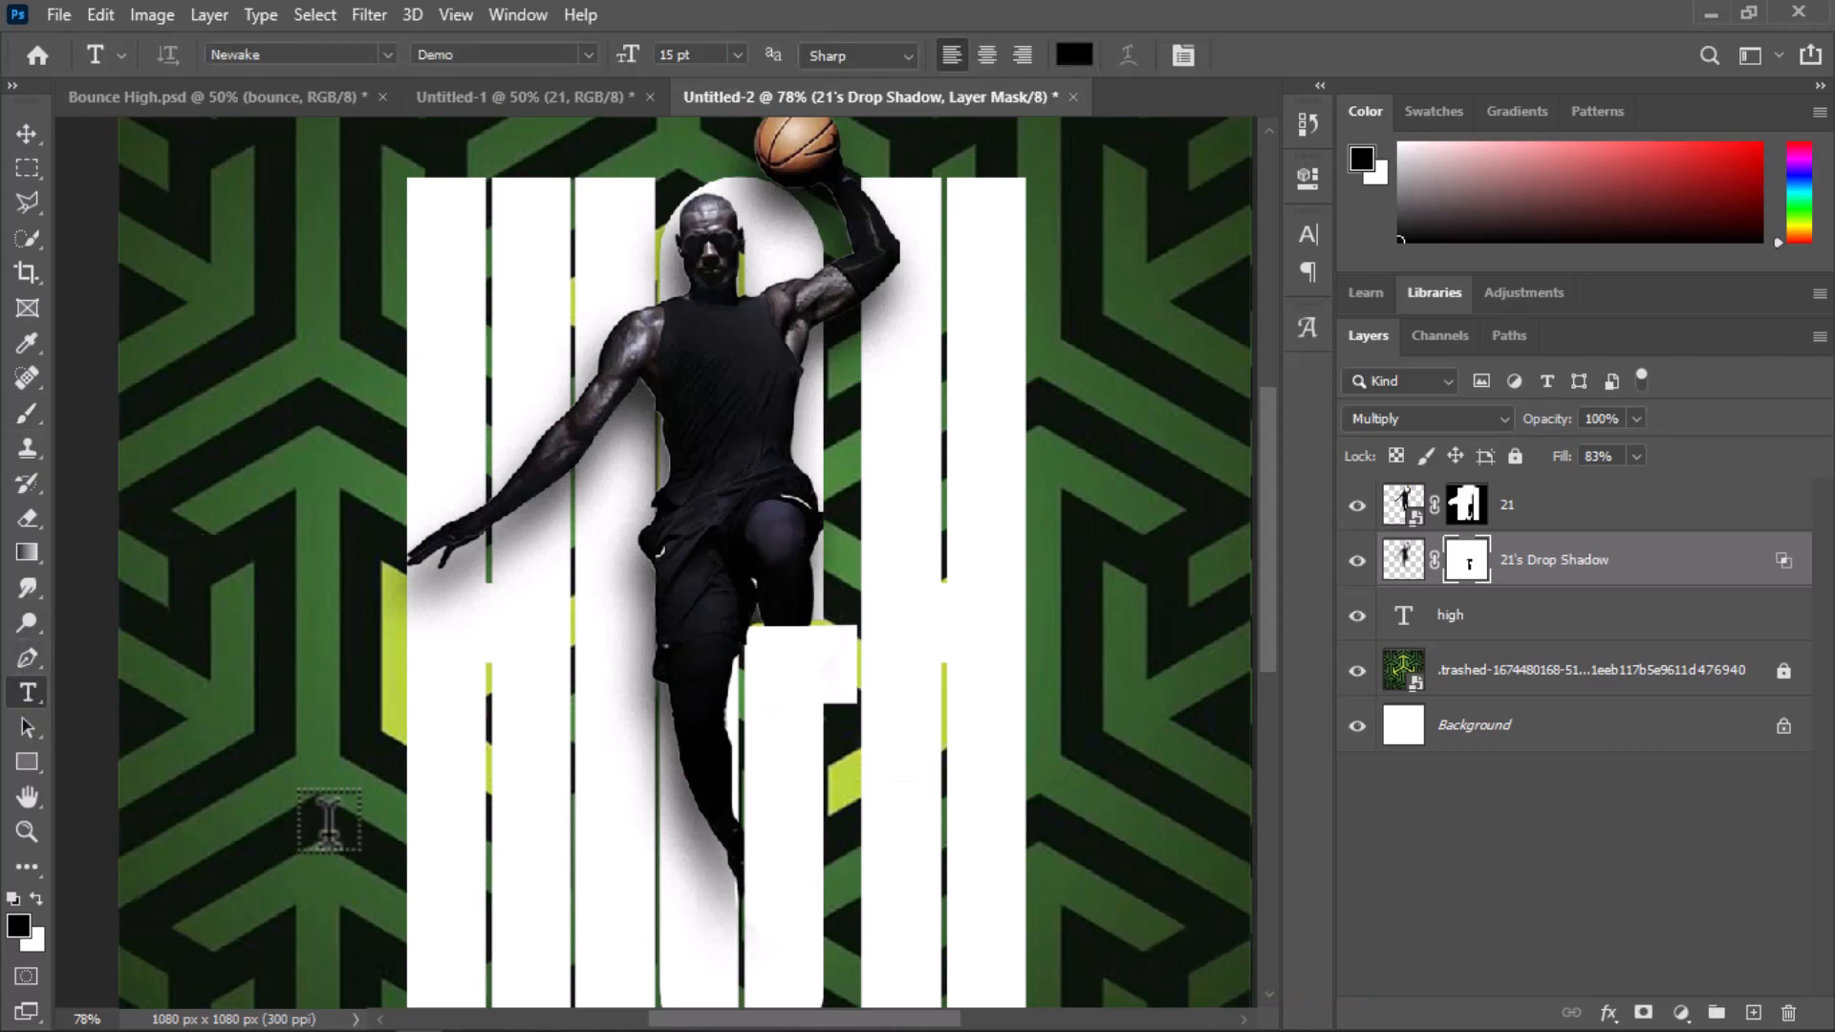
pyautogui.write('b')
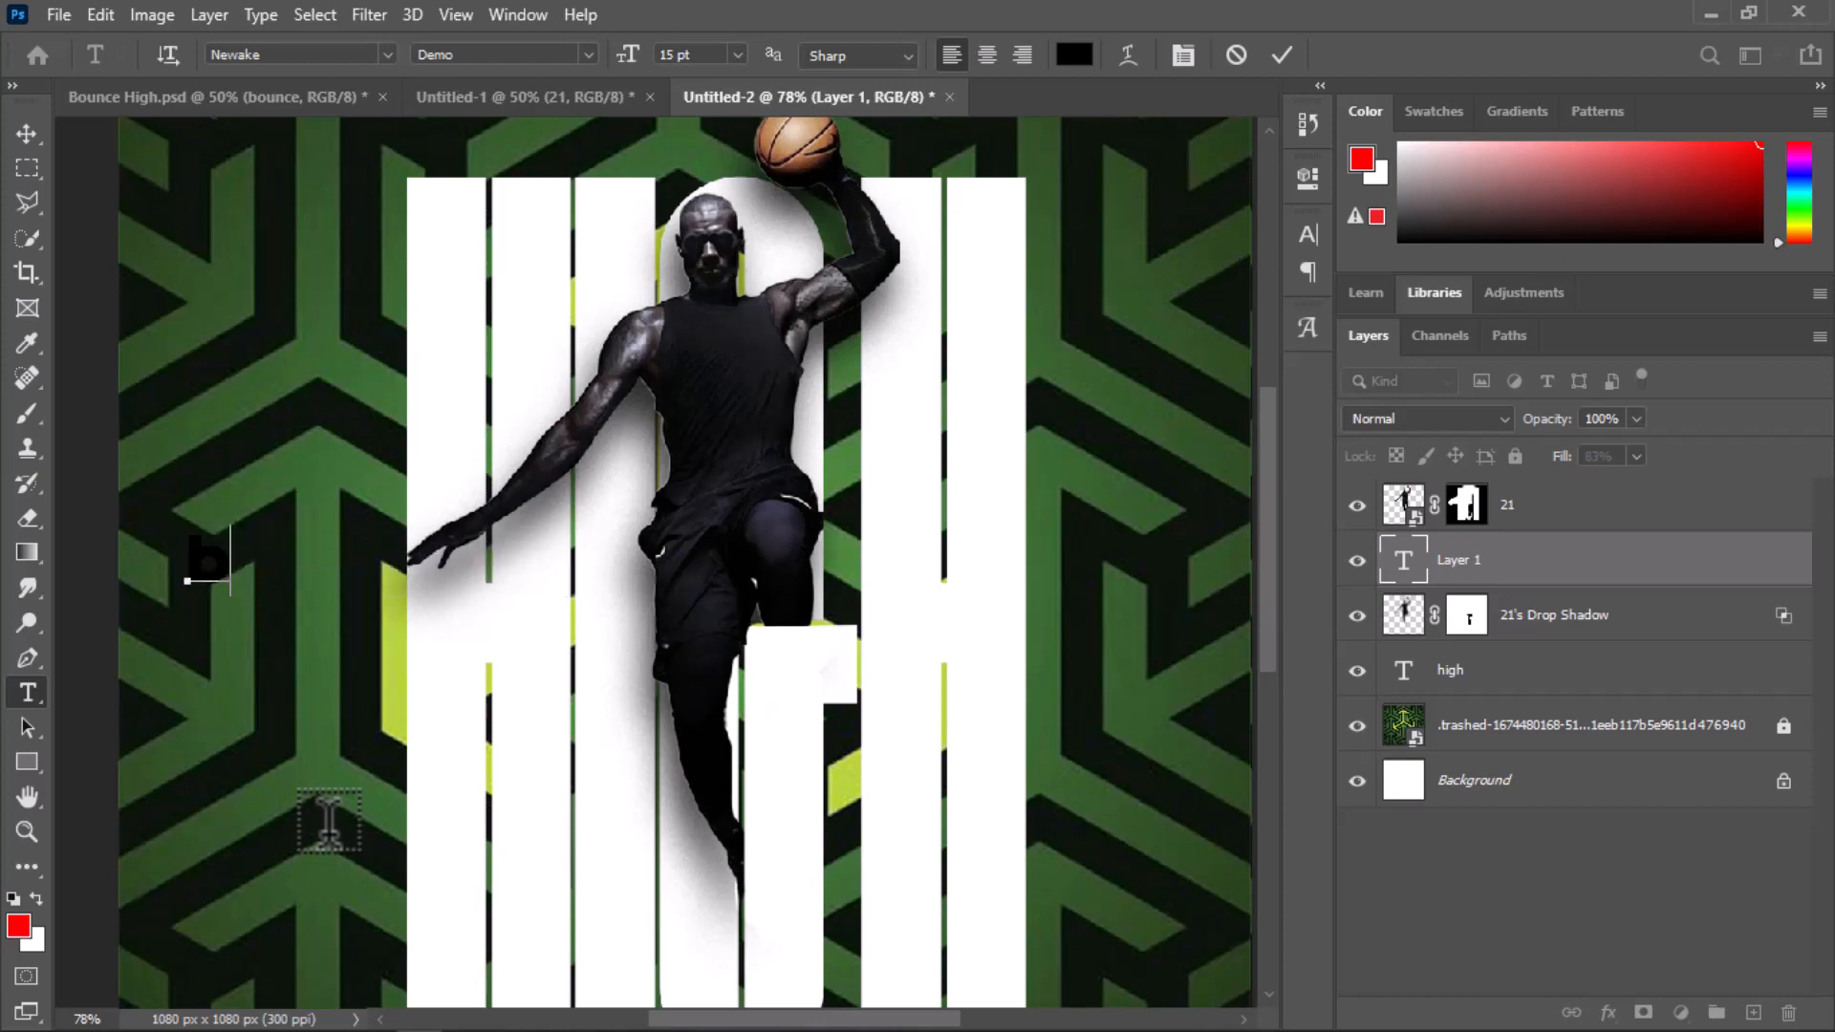
pyautogui.write('ounce')
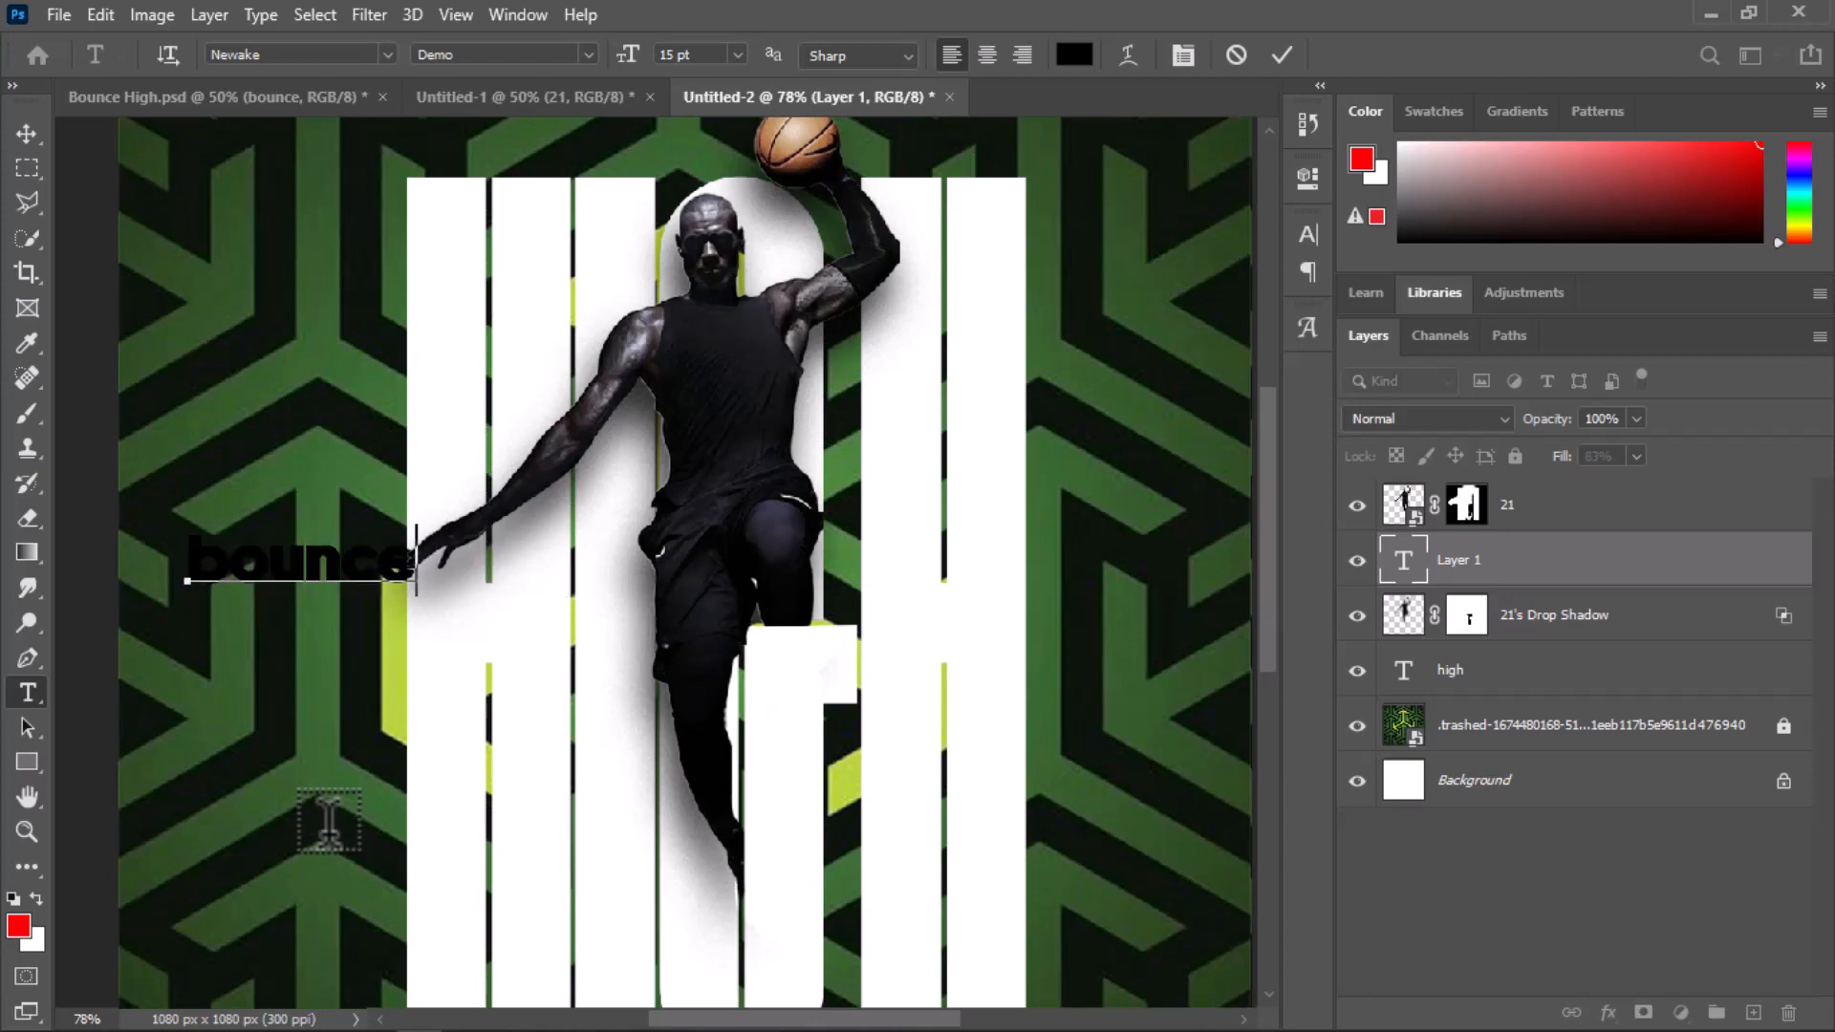
pyautogui.click(1283, 55)
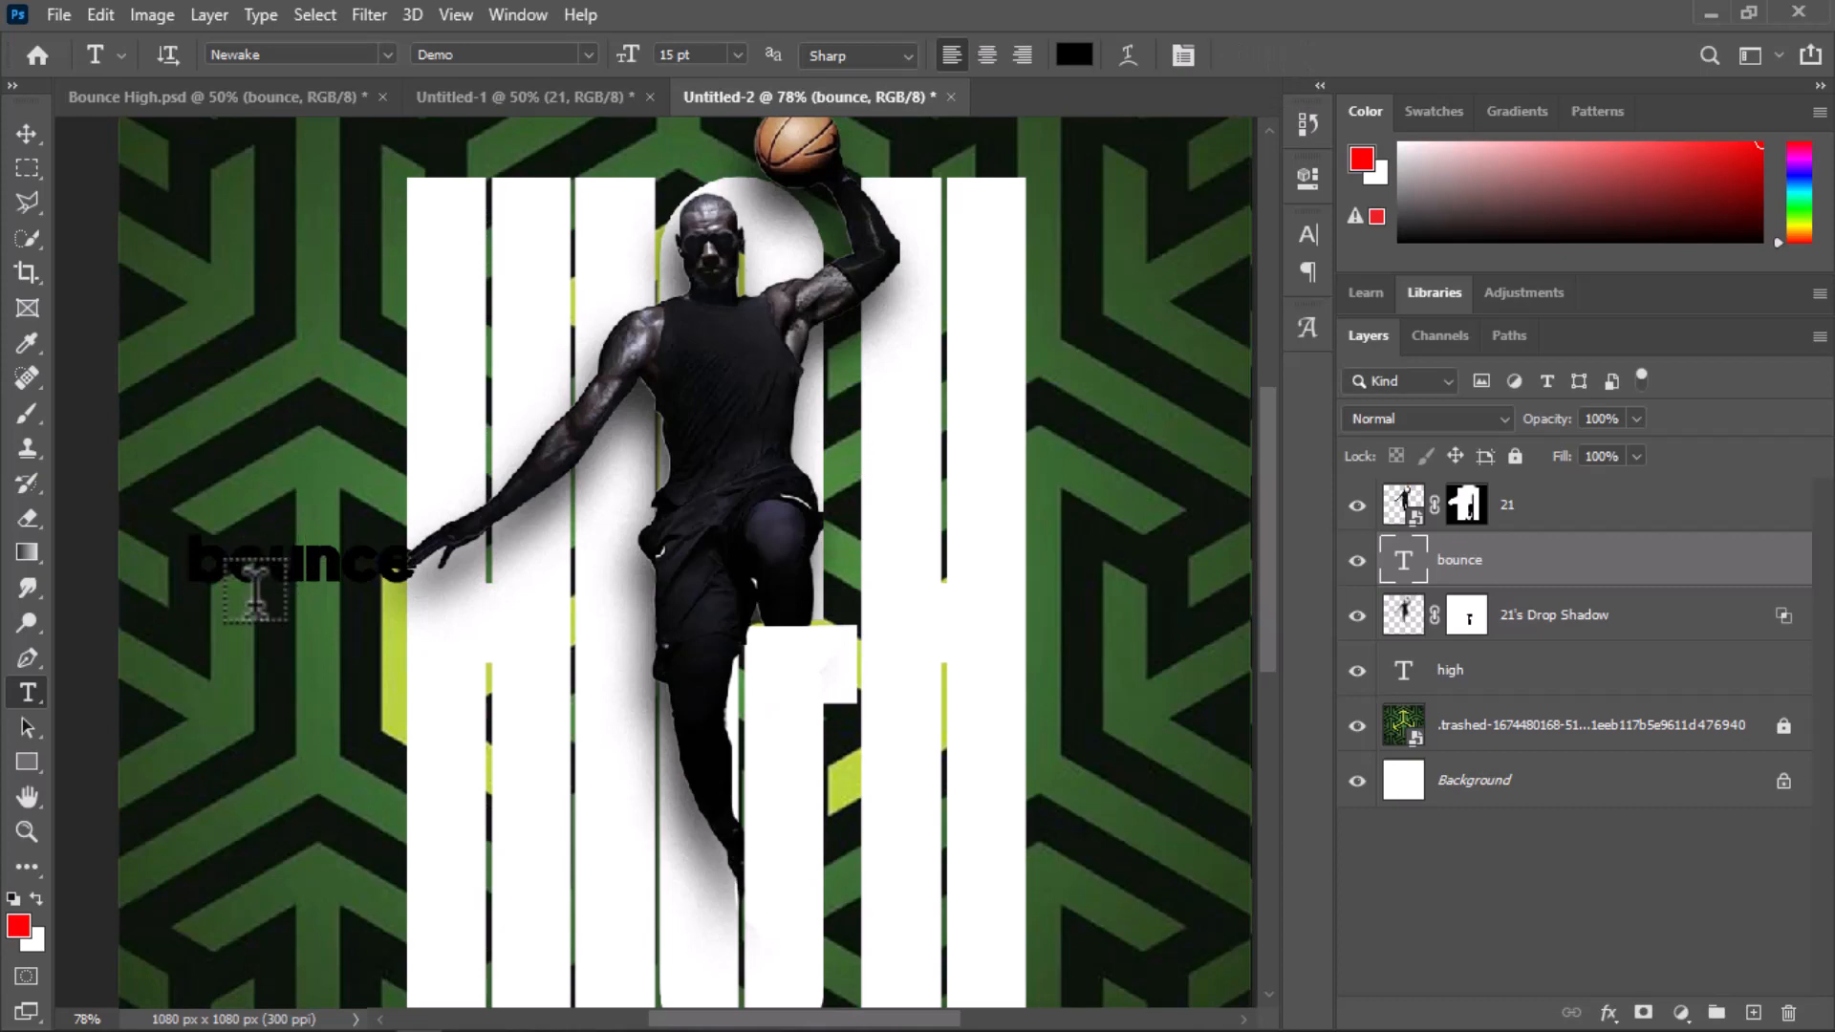
# Format the bounce text in bright green 54ff00, all caps, at 10 pt
pyautogui.click(1072, 55)
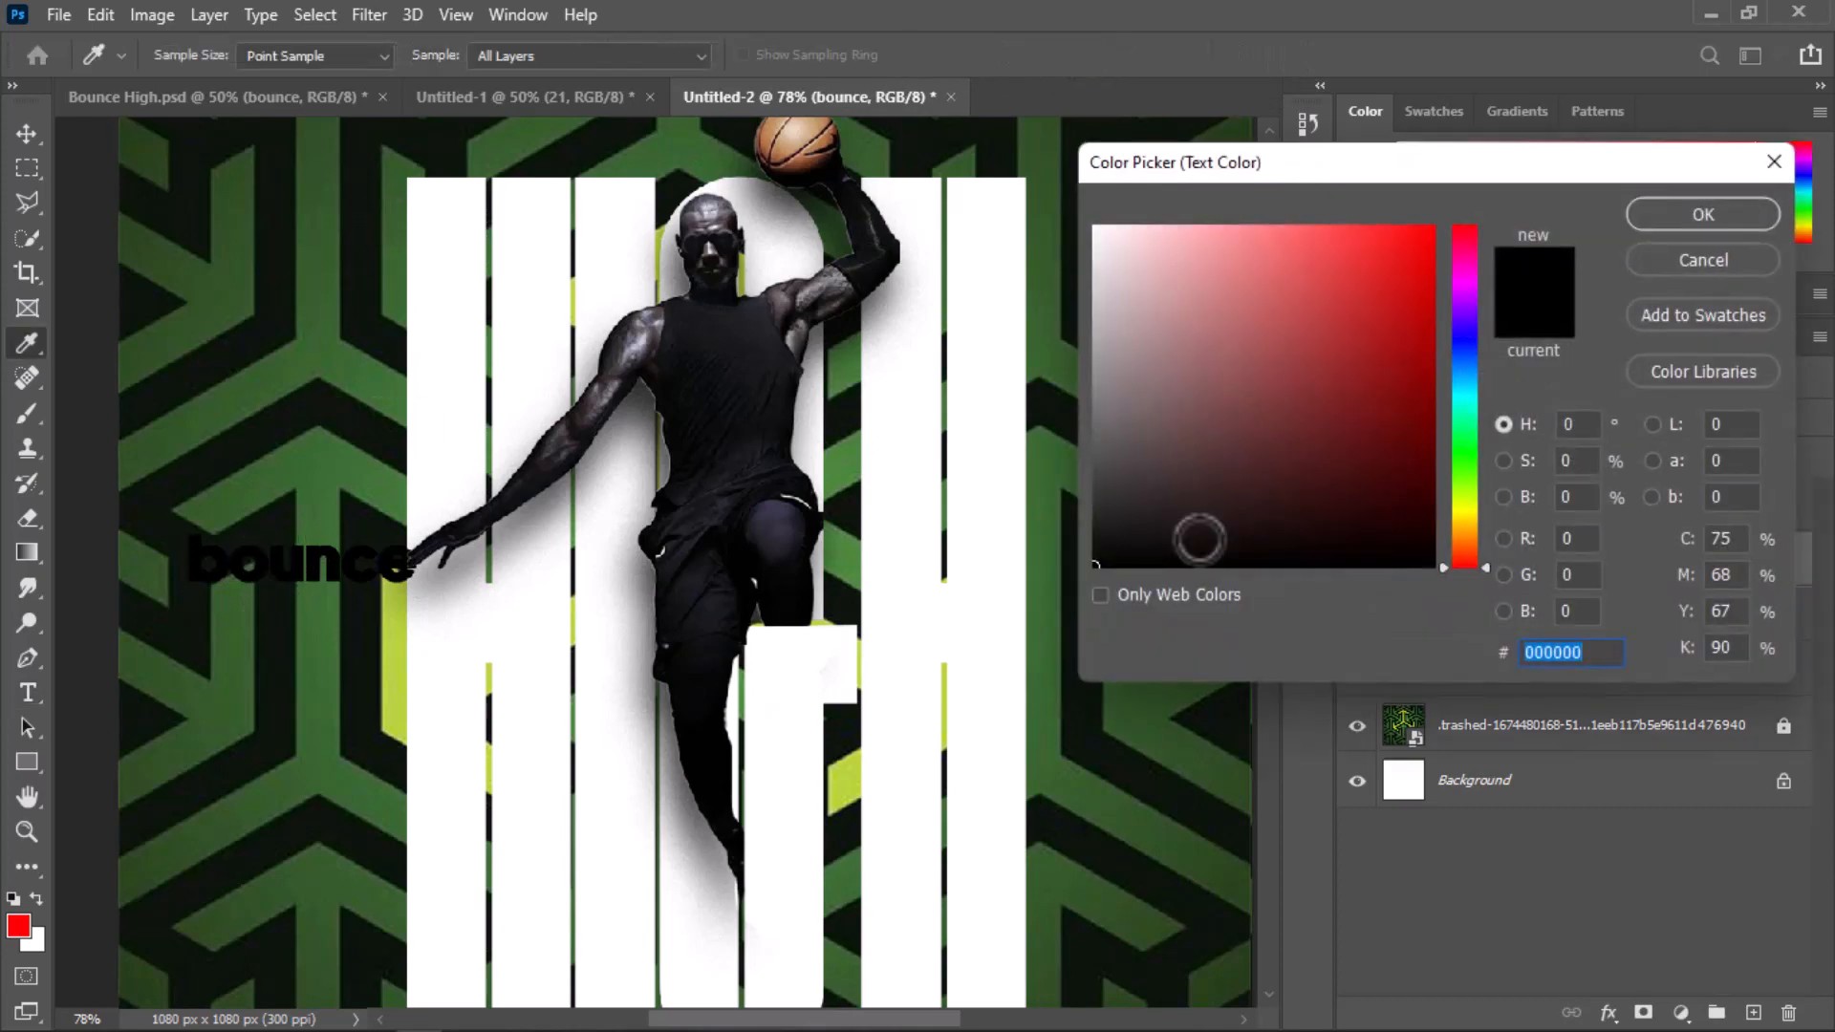
pyautogui.write('54ff00')
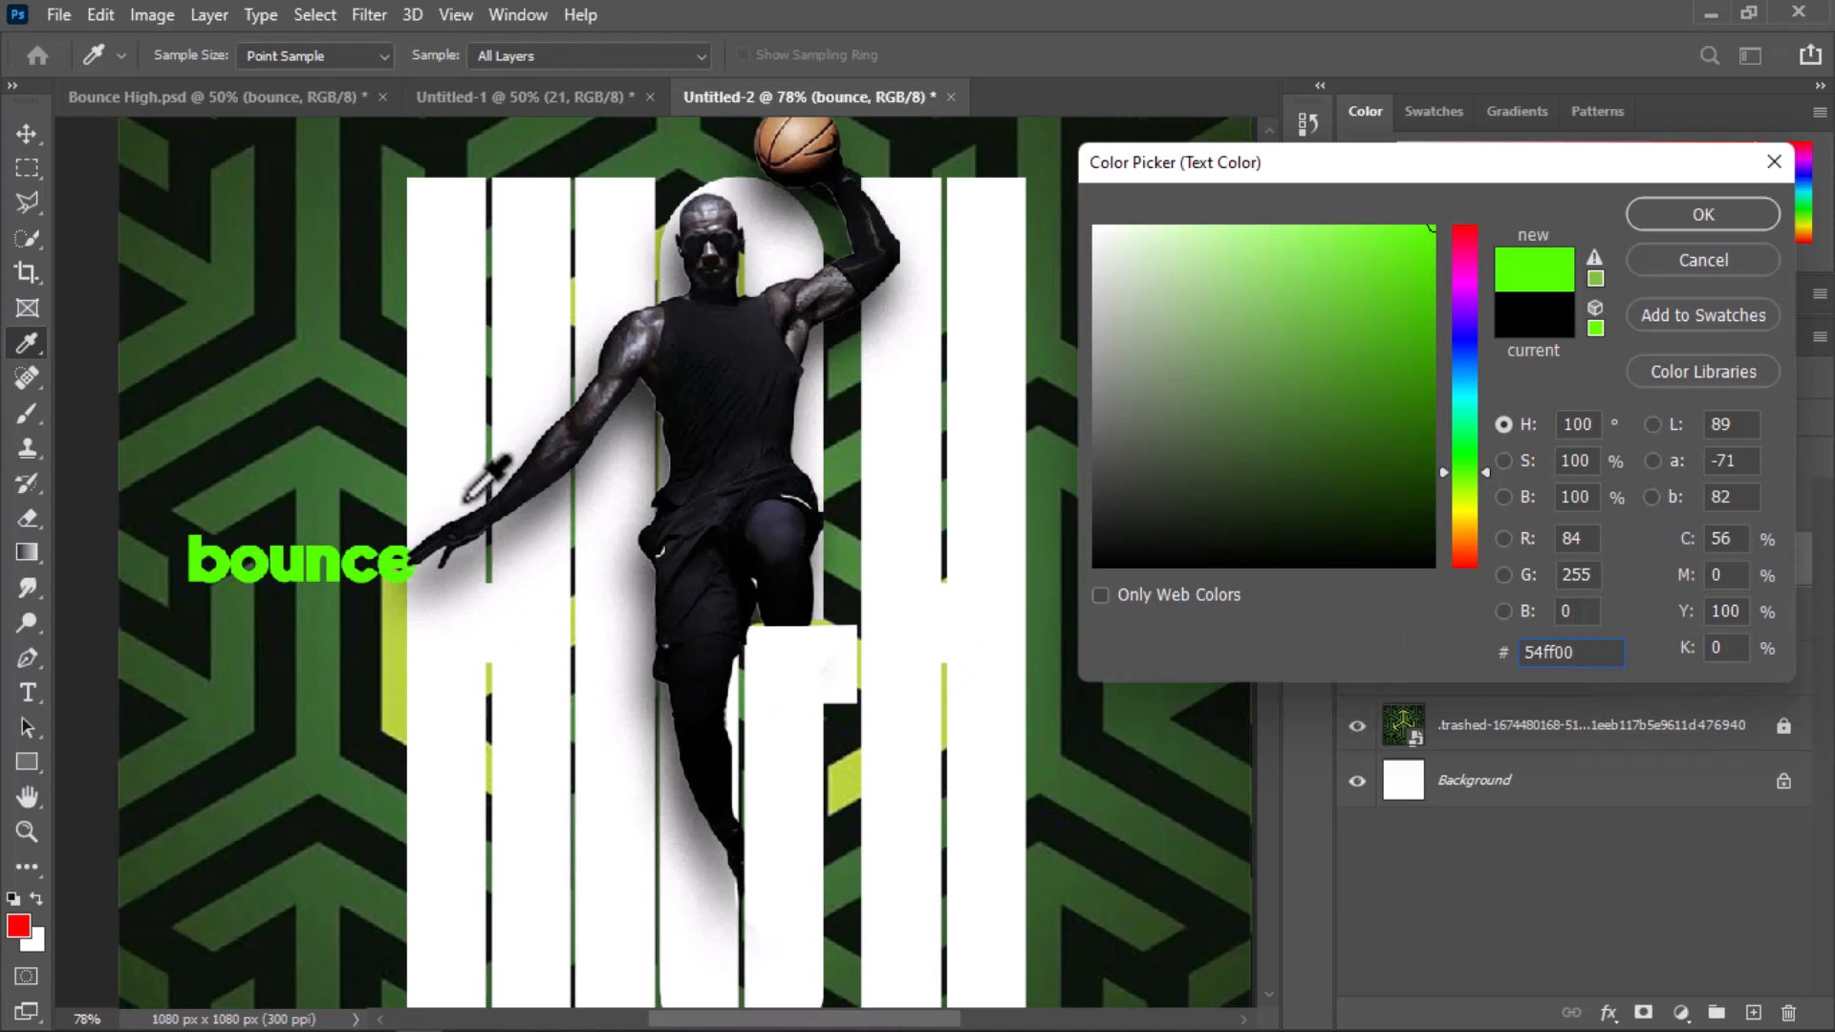
pyautogui.click(1703, 214)
pyautogui.click(1308, 234)
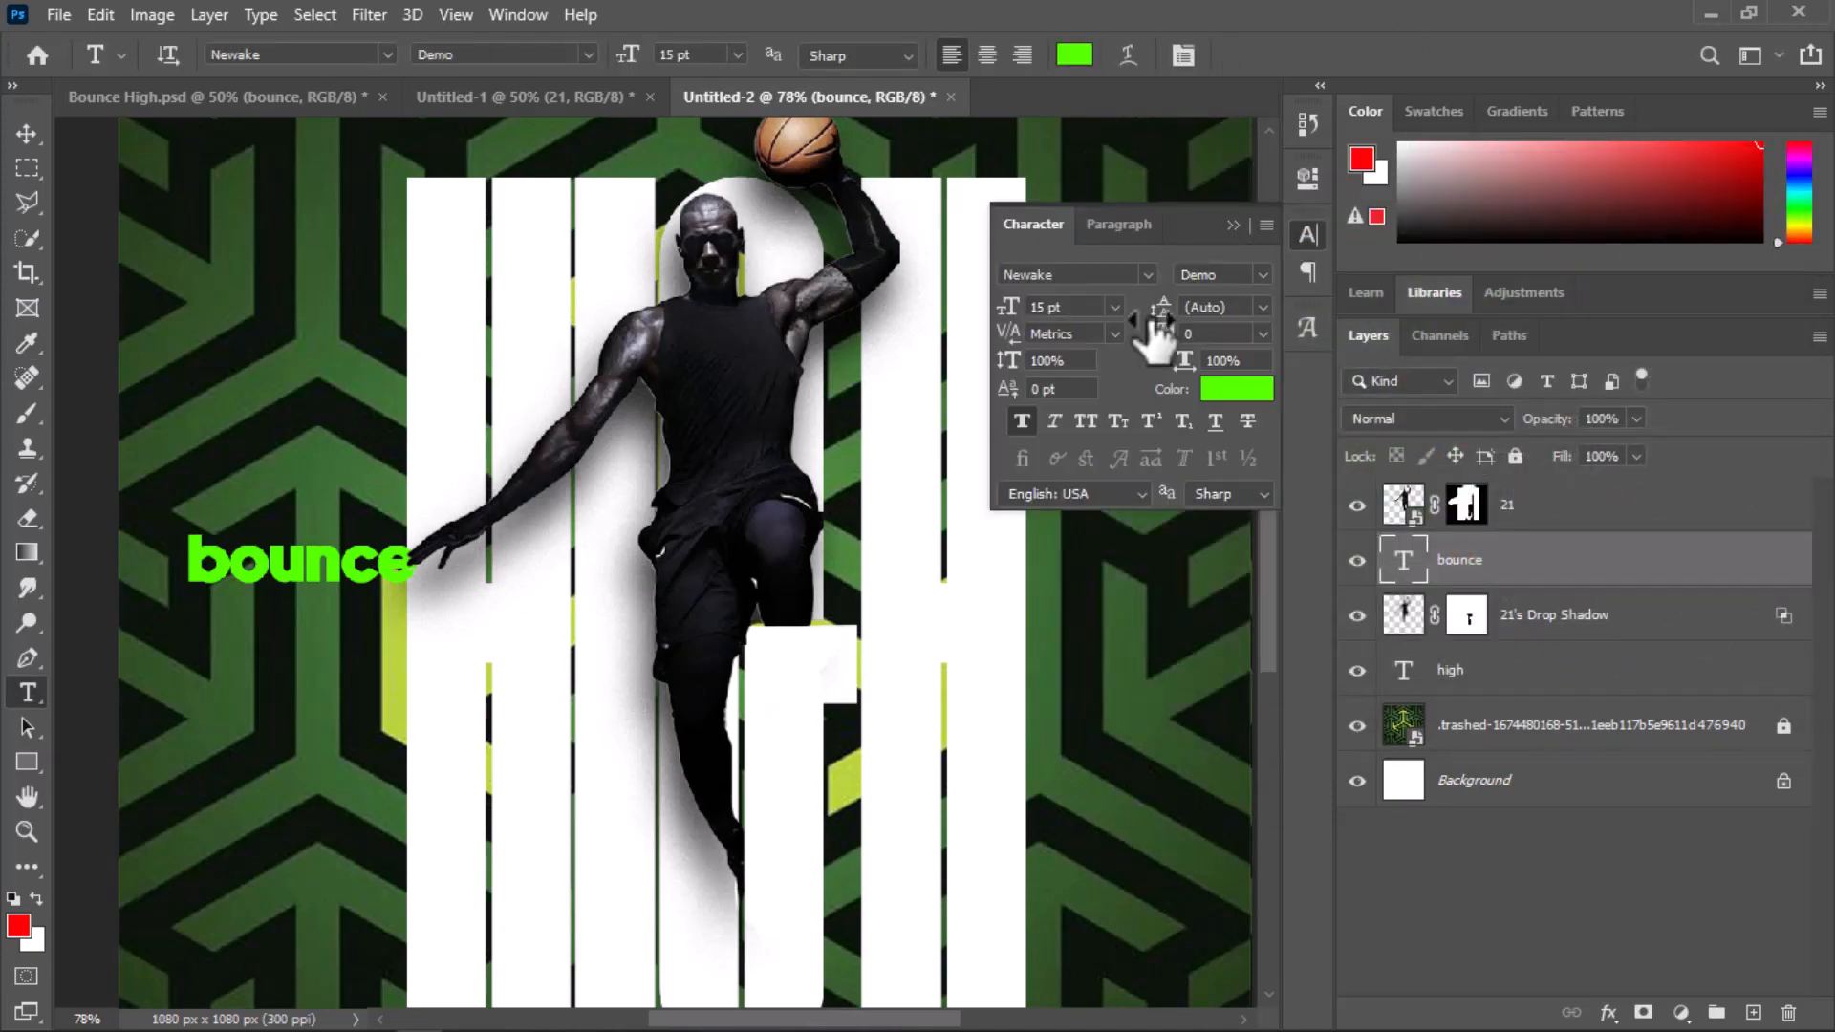
pyautogui.click(1085, 422)
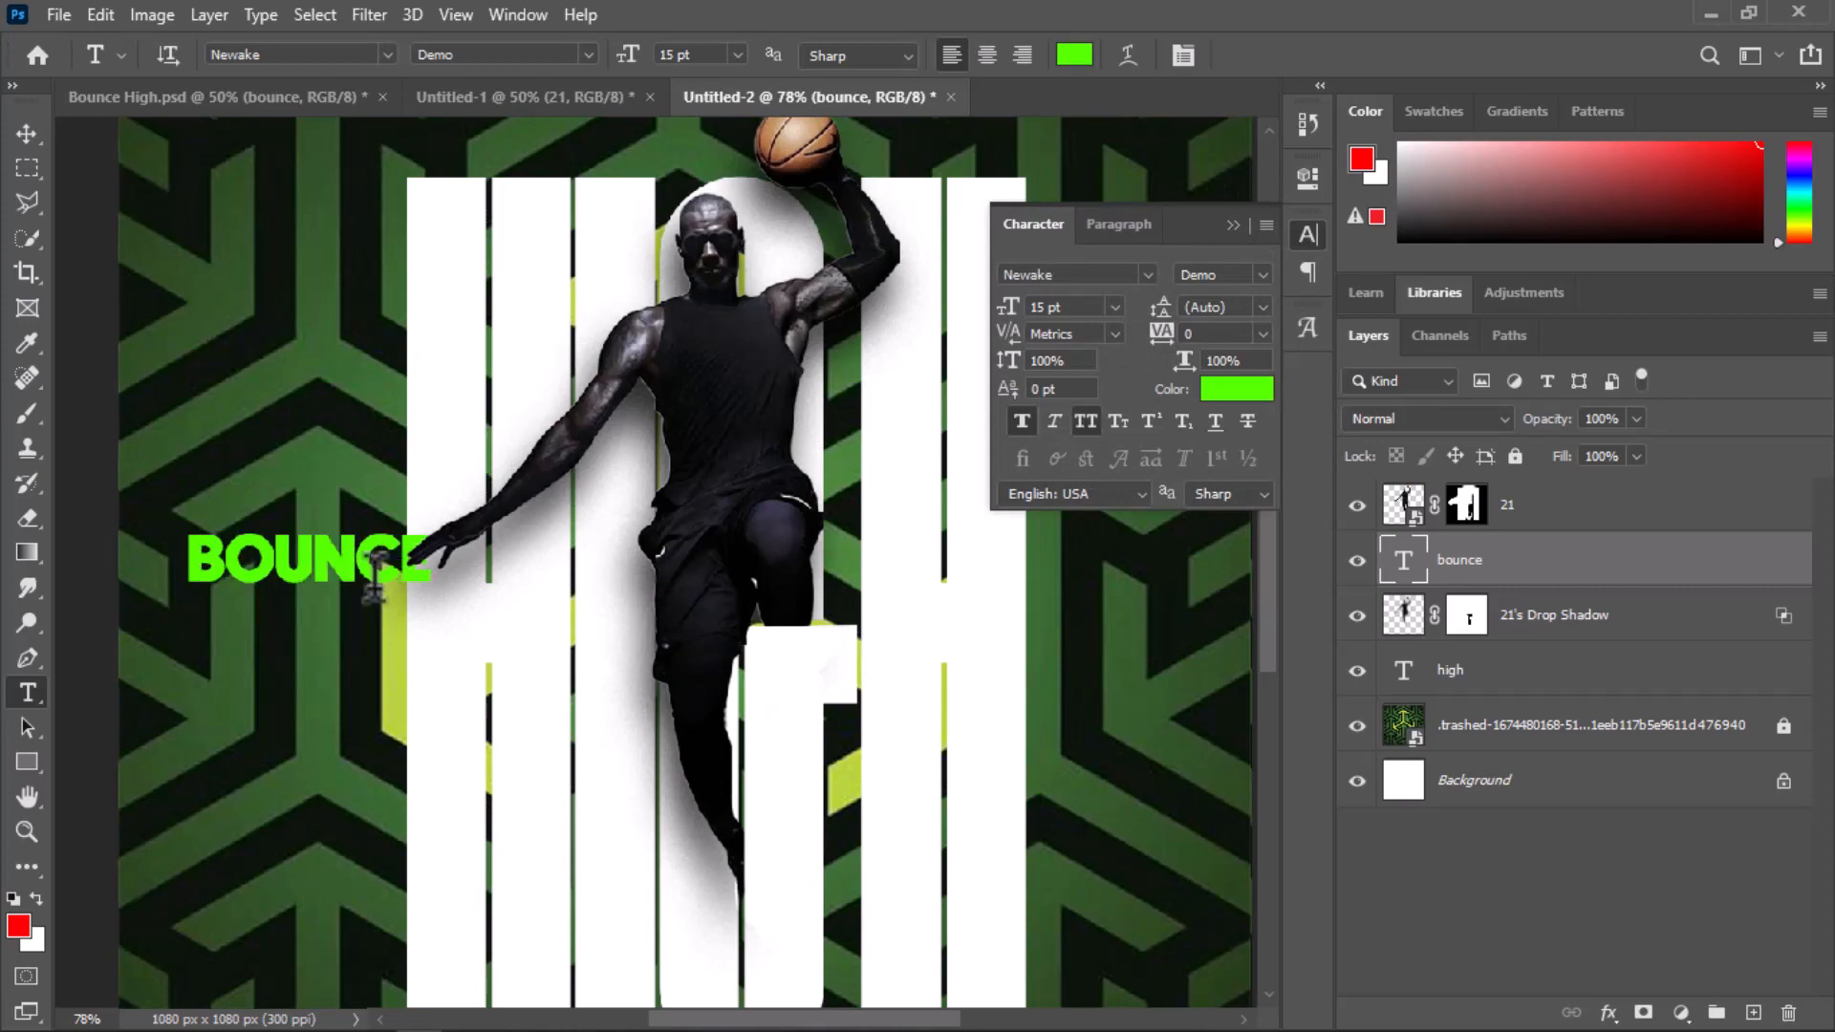
pyautogui.moveTo(1007, 307); pyautogui.dragTo(989, 315)
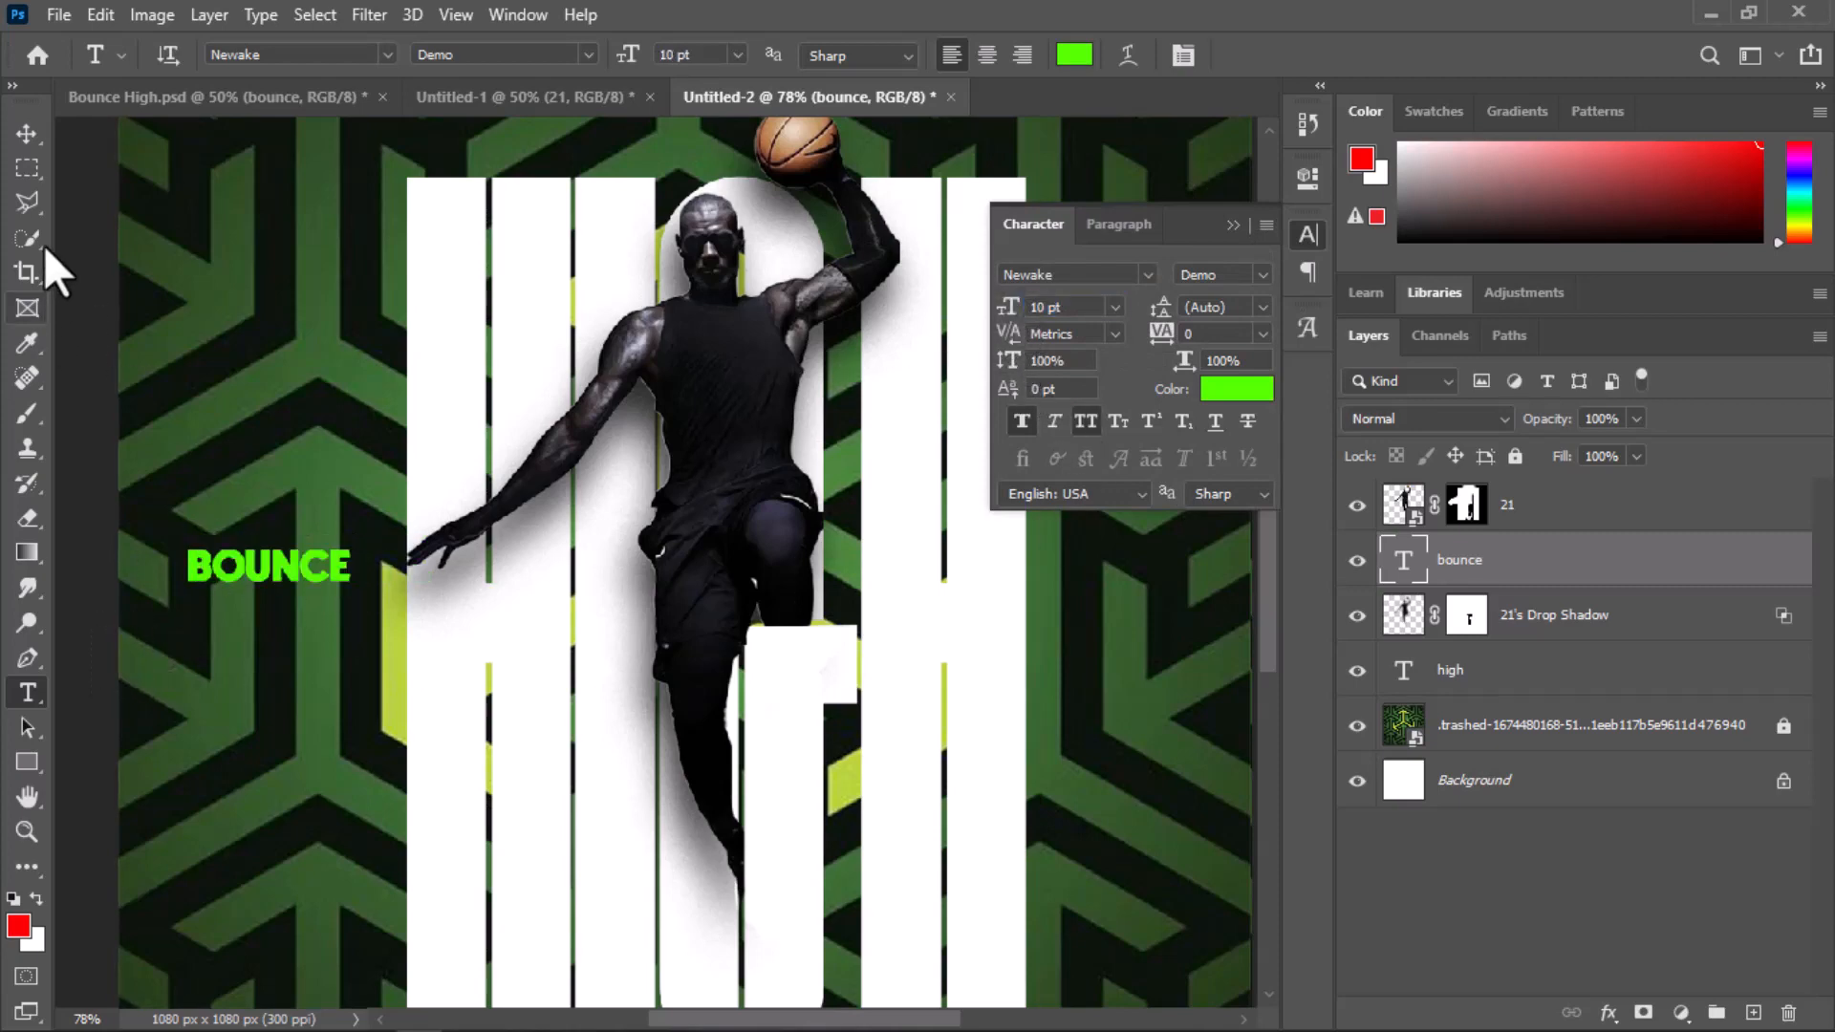
# Move the BOUNCE text over the player's bent knee just above the G's crossbar and stack its layer above the player
pyautogui.click(25, 133)
pyautogui.moveTo(268, 591); pyautogui.dragTo(764, 616)
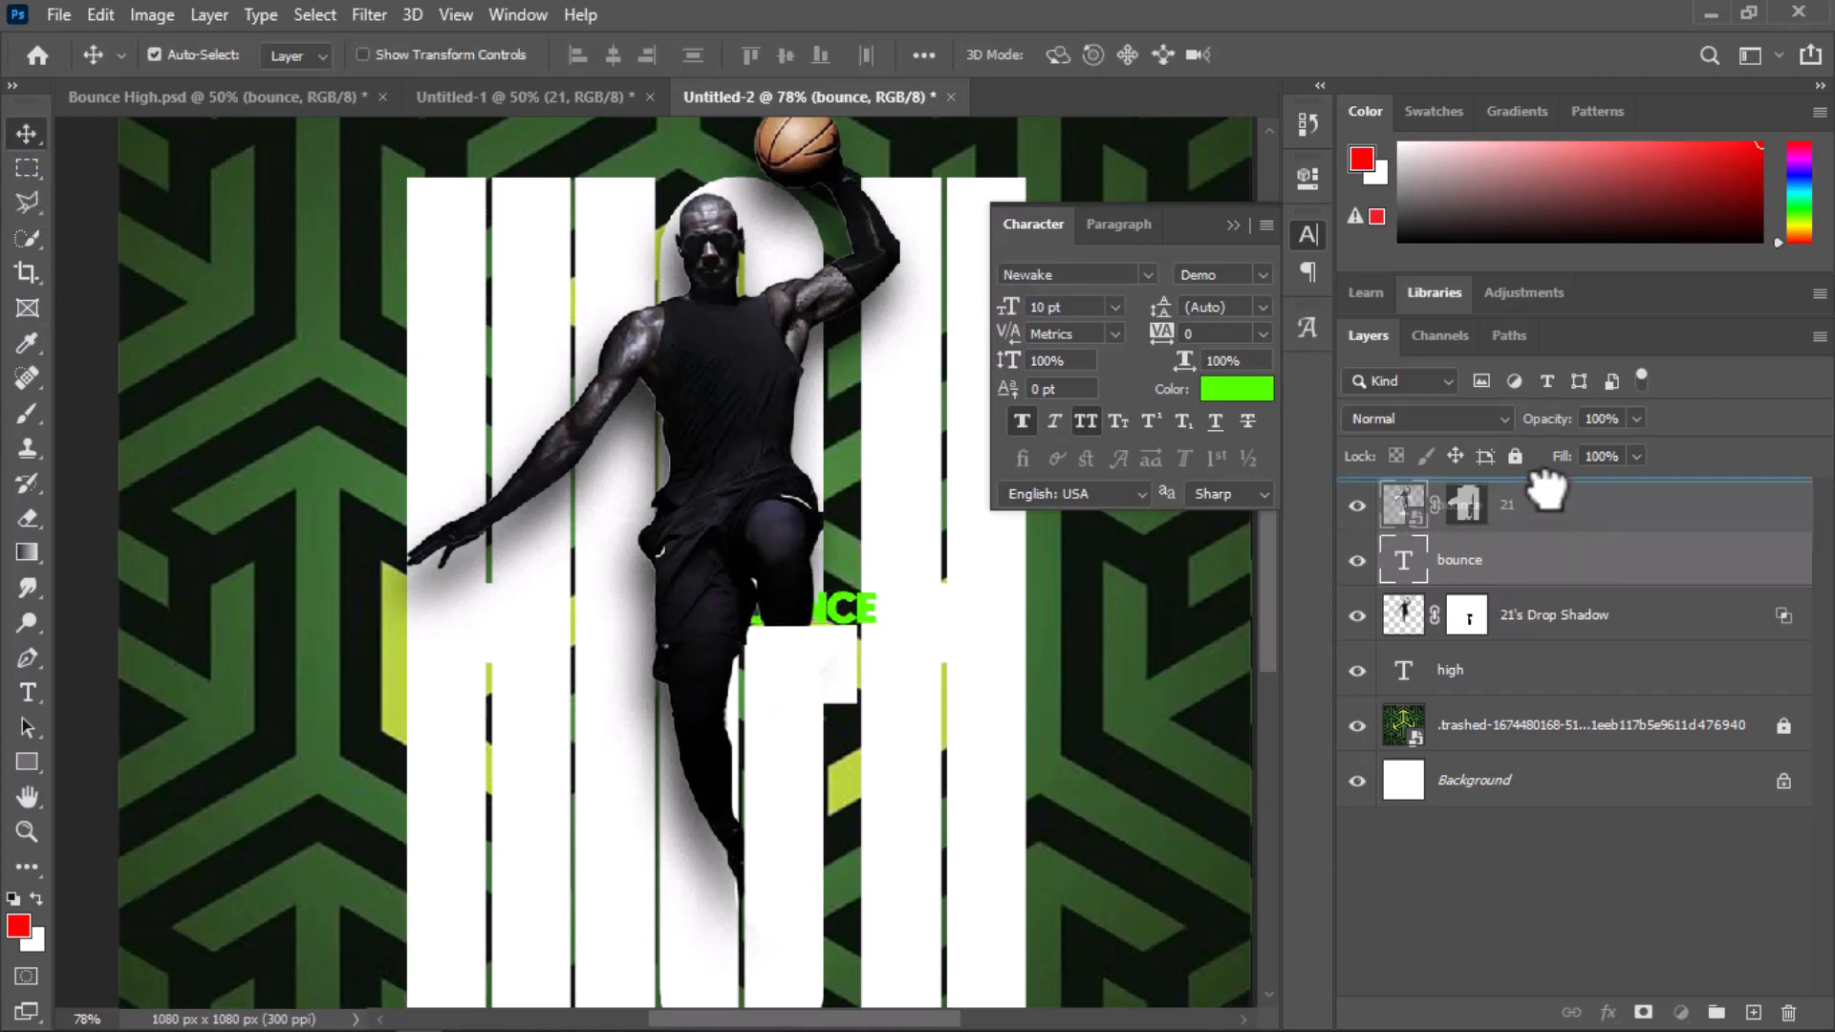
pyautogui.moveTo(1543, 482); pyautogui.dragTo(1543, 487)
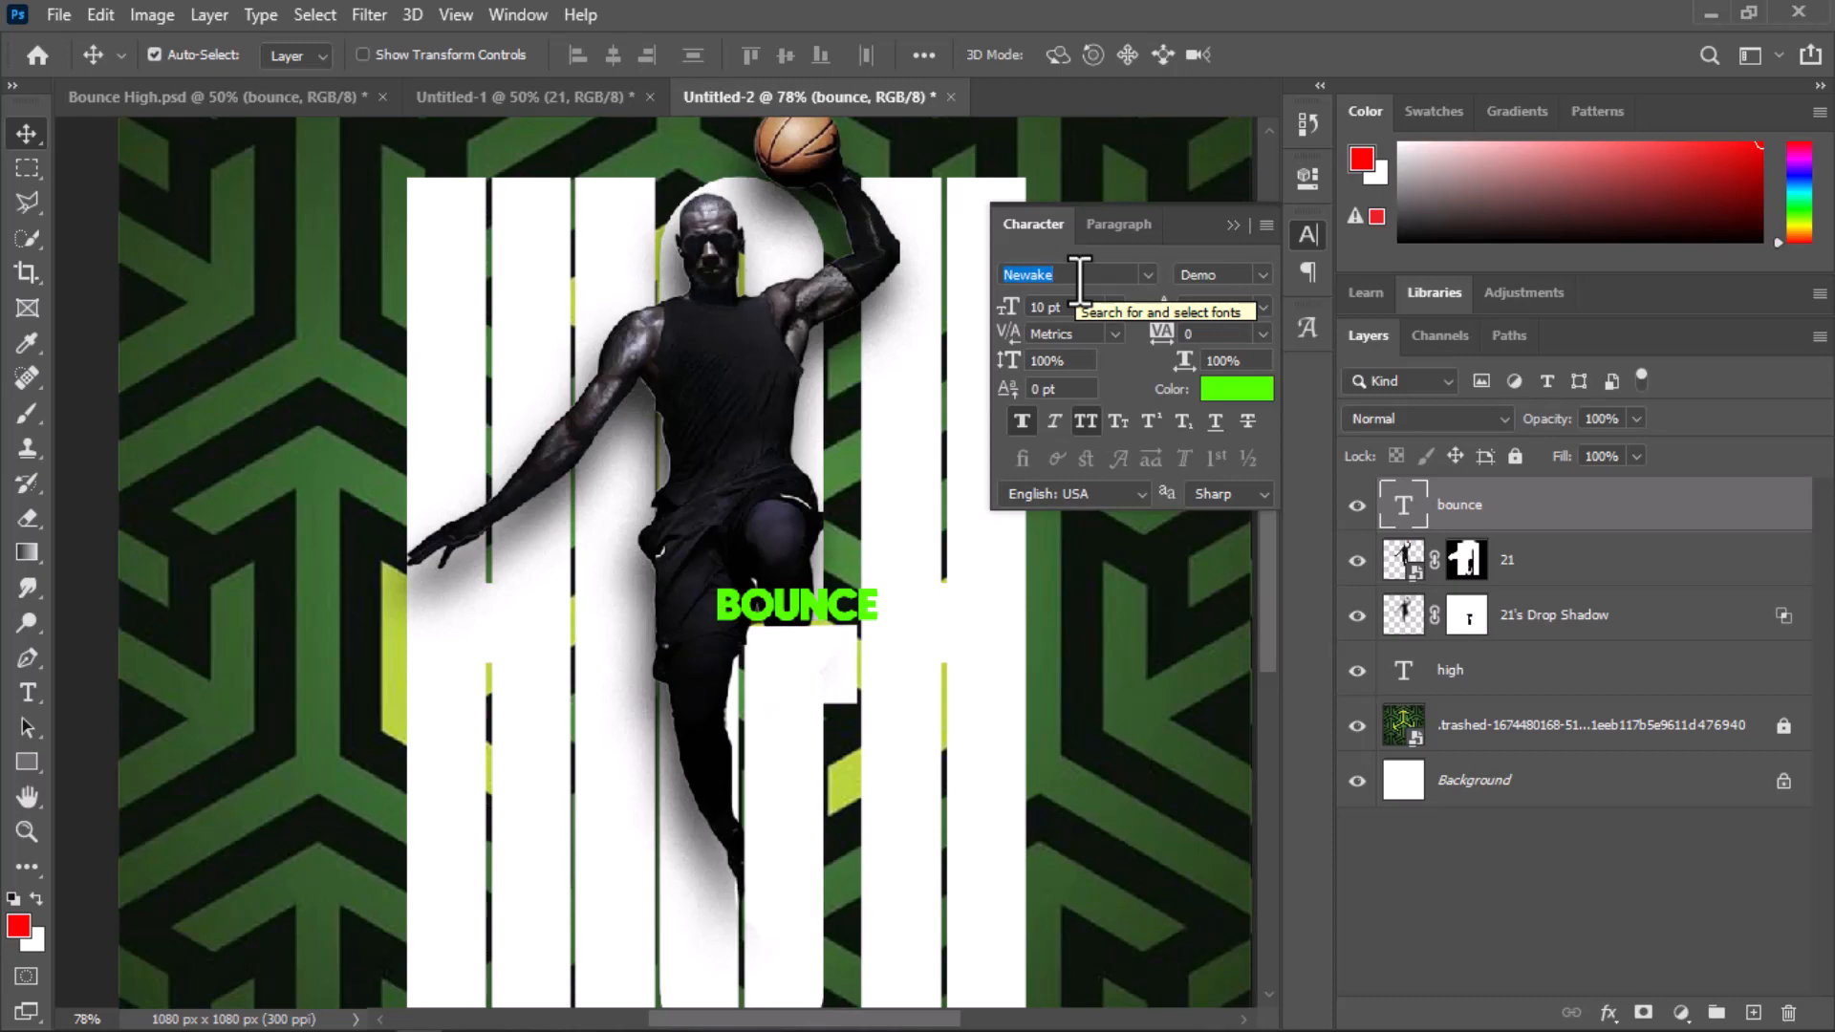
# Set the BOUNCE text in Heading Pro Trial Heavy without faux bold and line up its end with the G's crossbar
pyautogui.write('he')
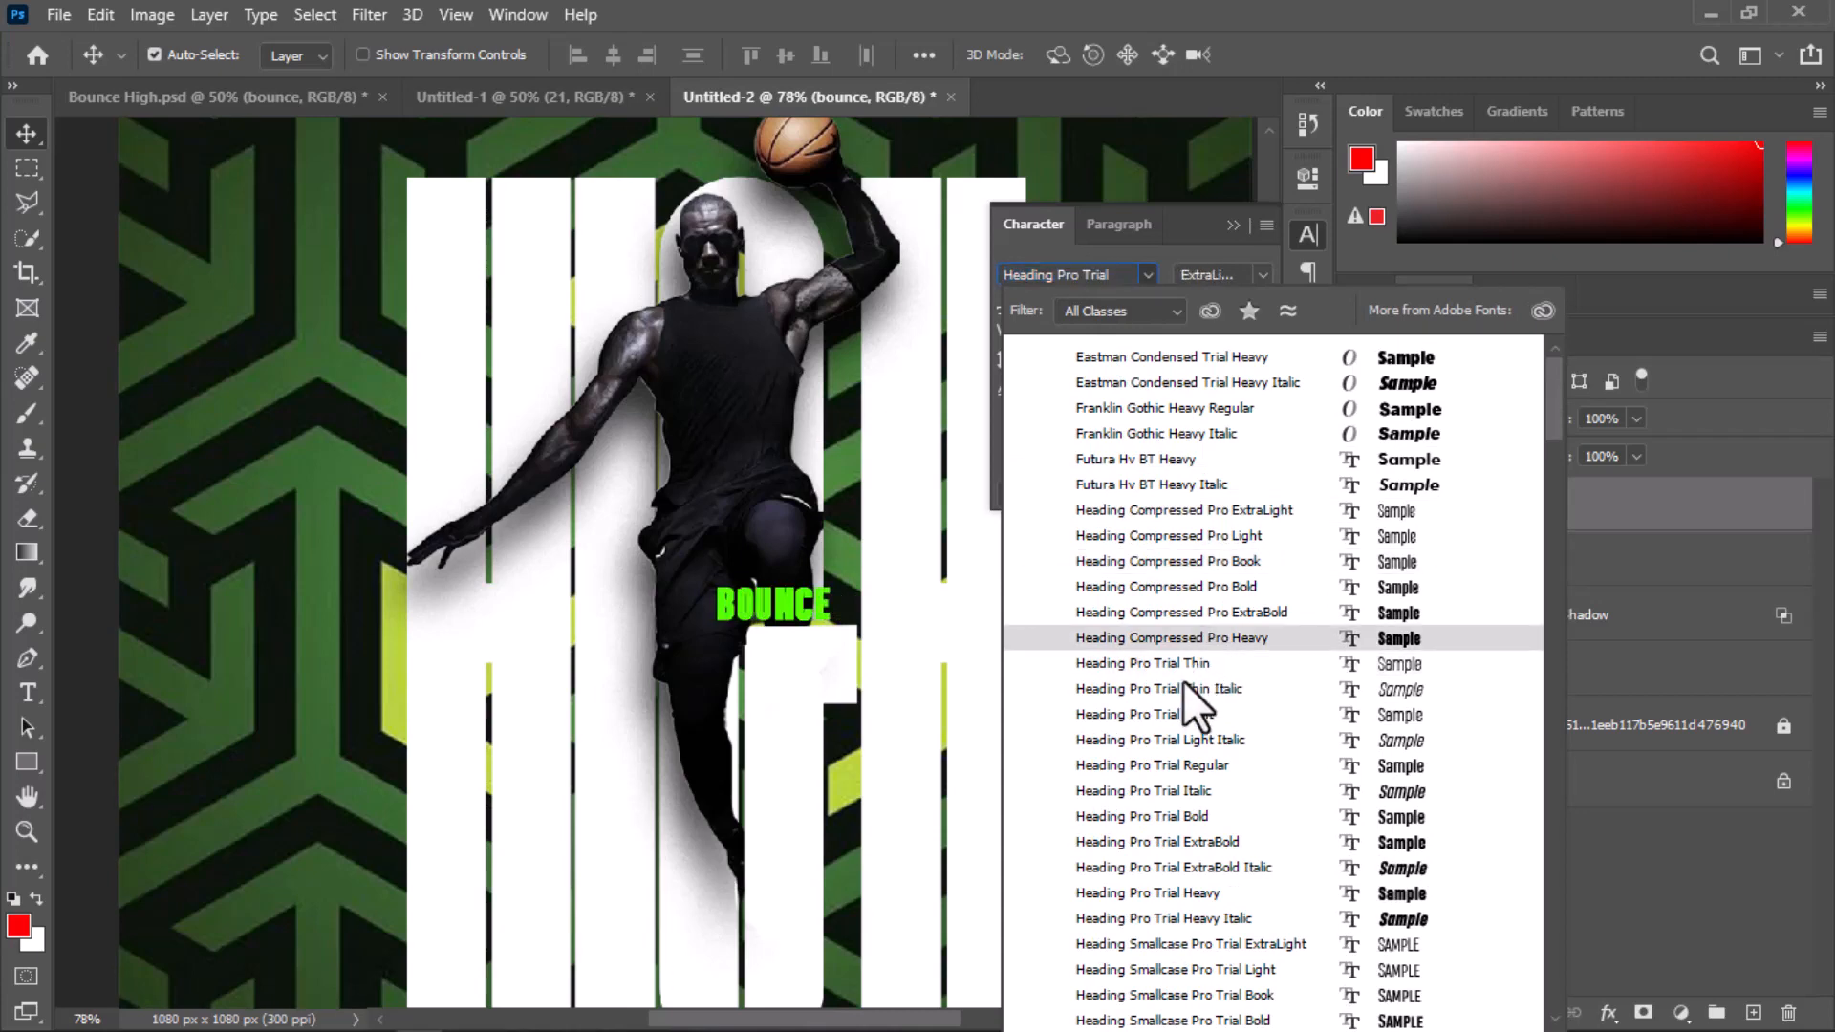
pyautogui.click(1185, 893)
pyautogui.moveTo(798, 604); pyautogui.dragTo(824, 603)
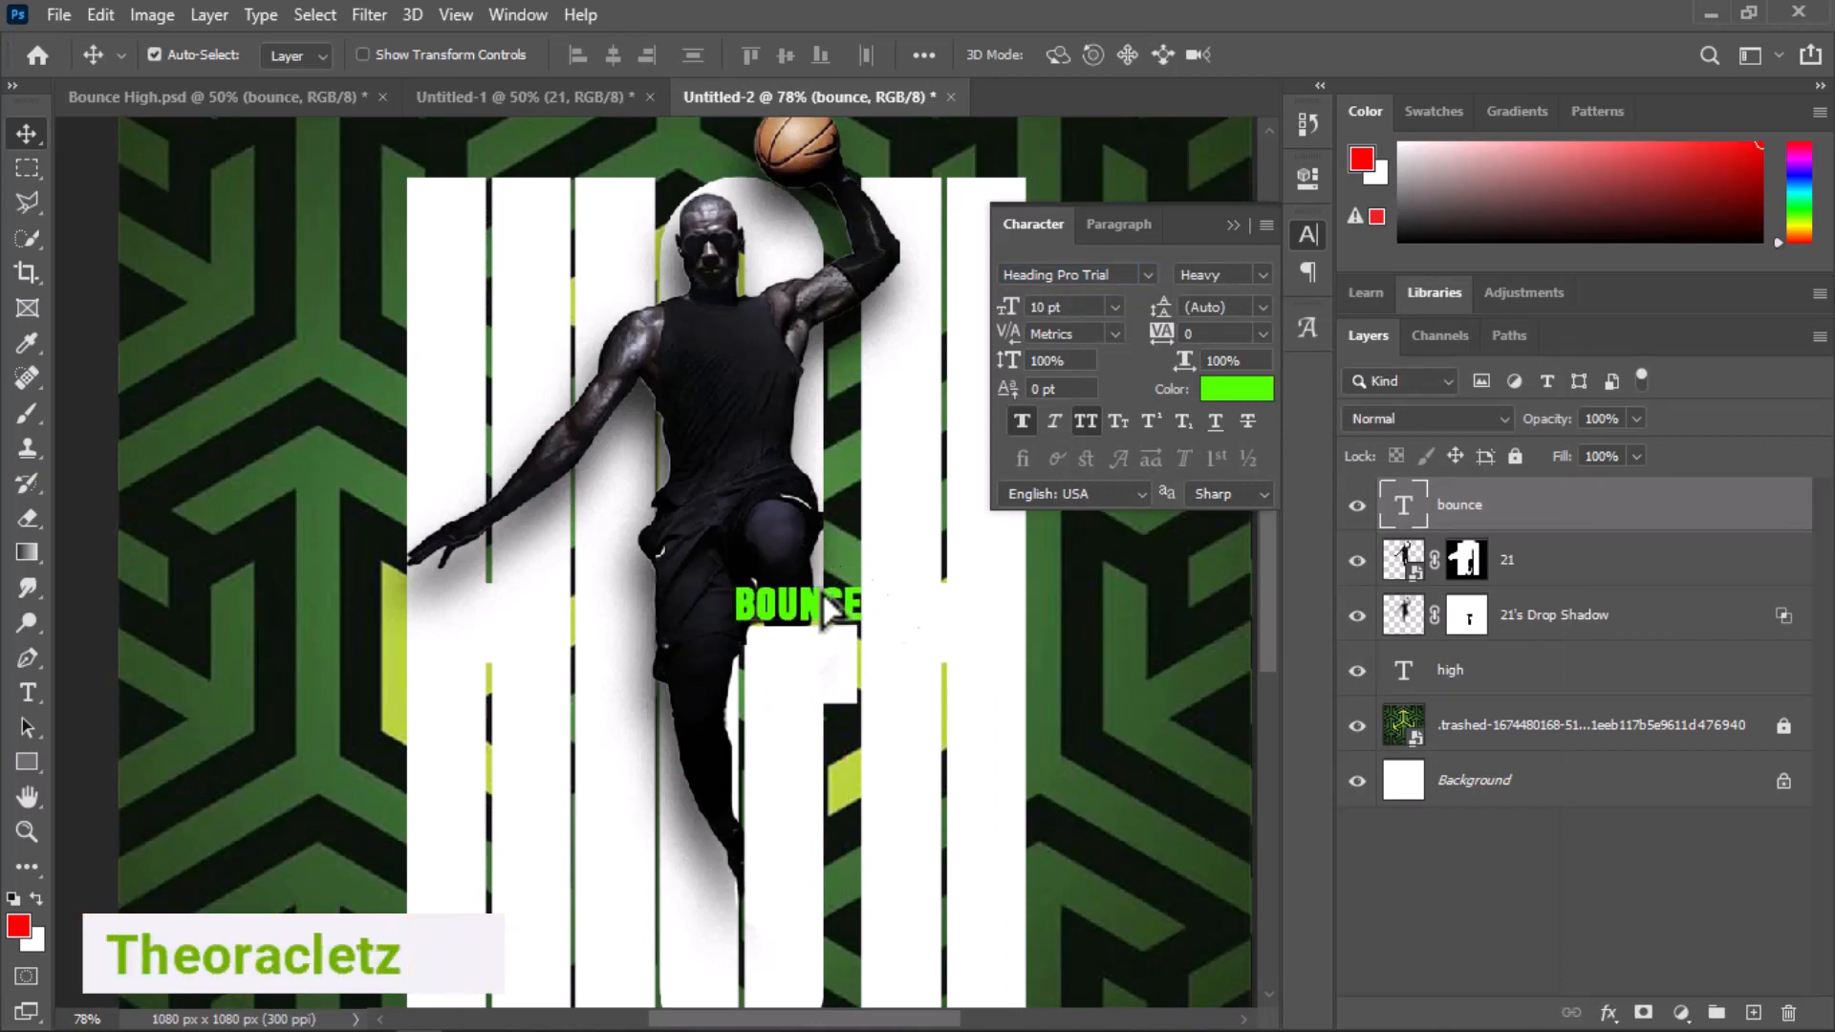
pyautogui.click(1022, 417)
pyautogui.moveTo(788, 607); pyautogui.dragTo(794, 606)
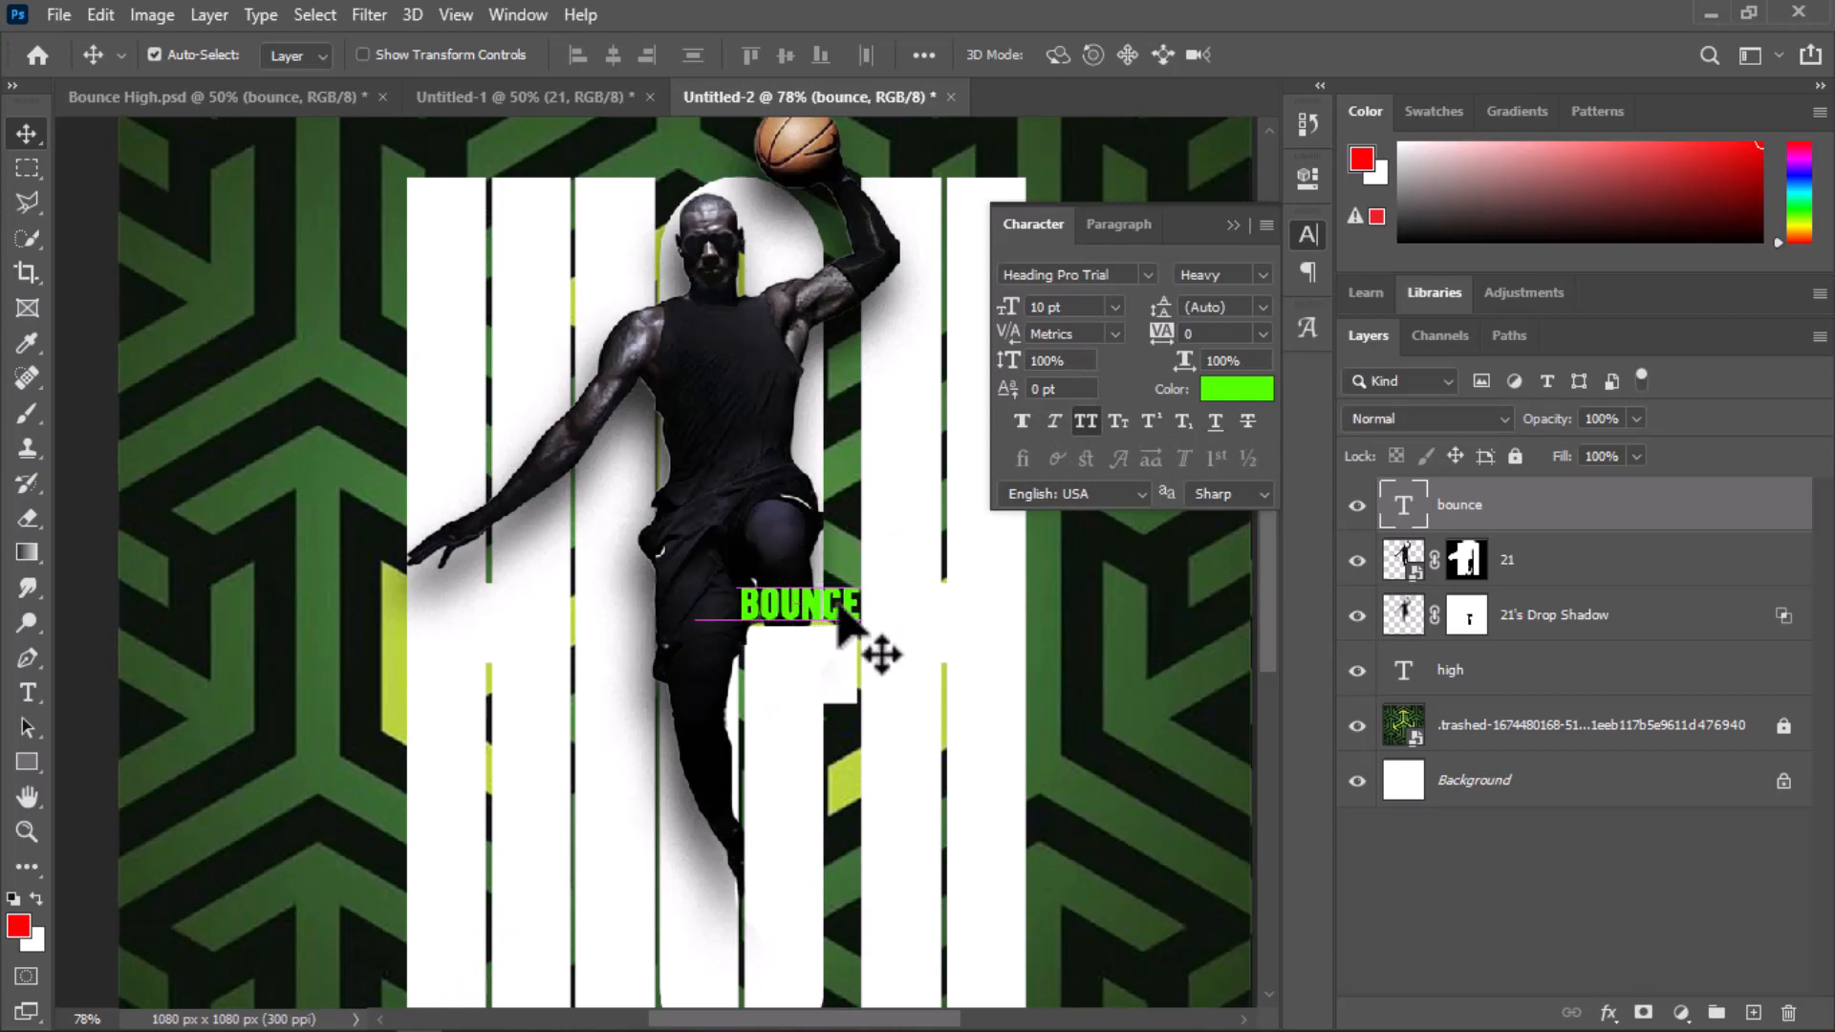
# Preview other Heading Pro Trial and HeadingNow fonts on the BOUNCE text
pyautogui.click(1144, 277)
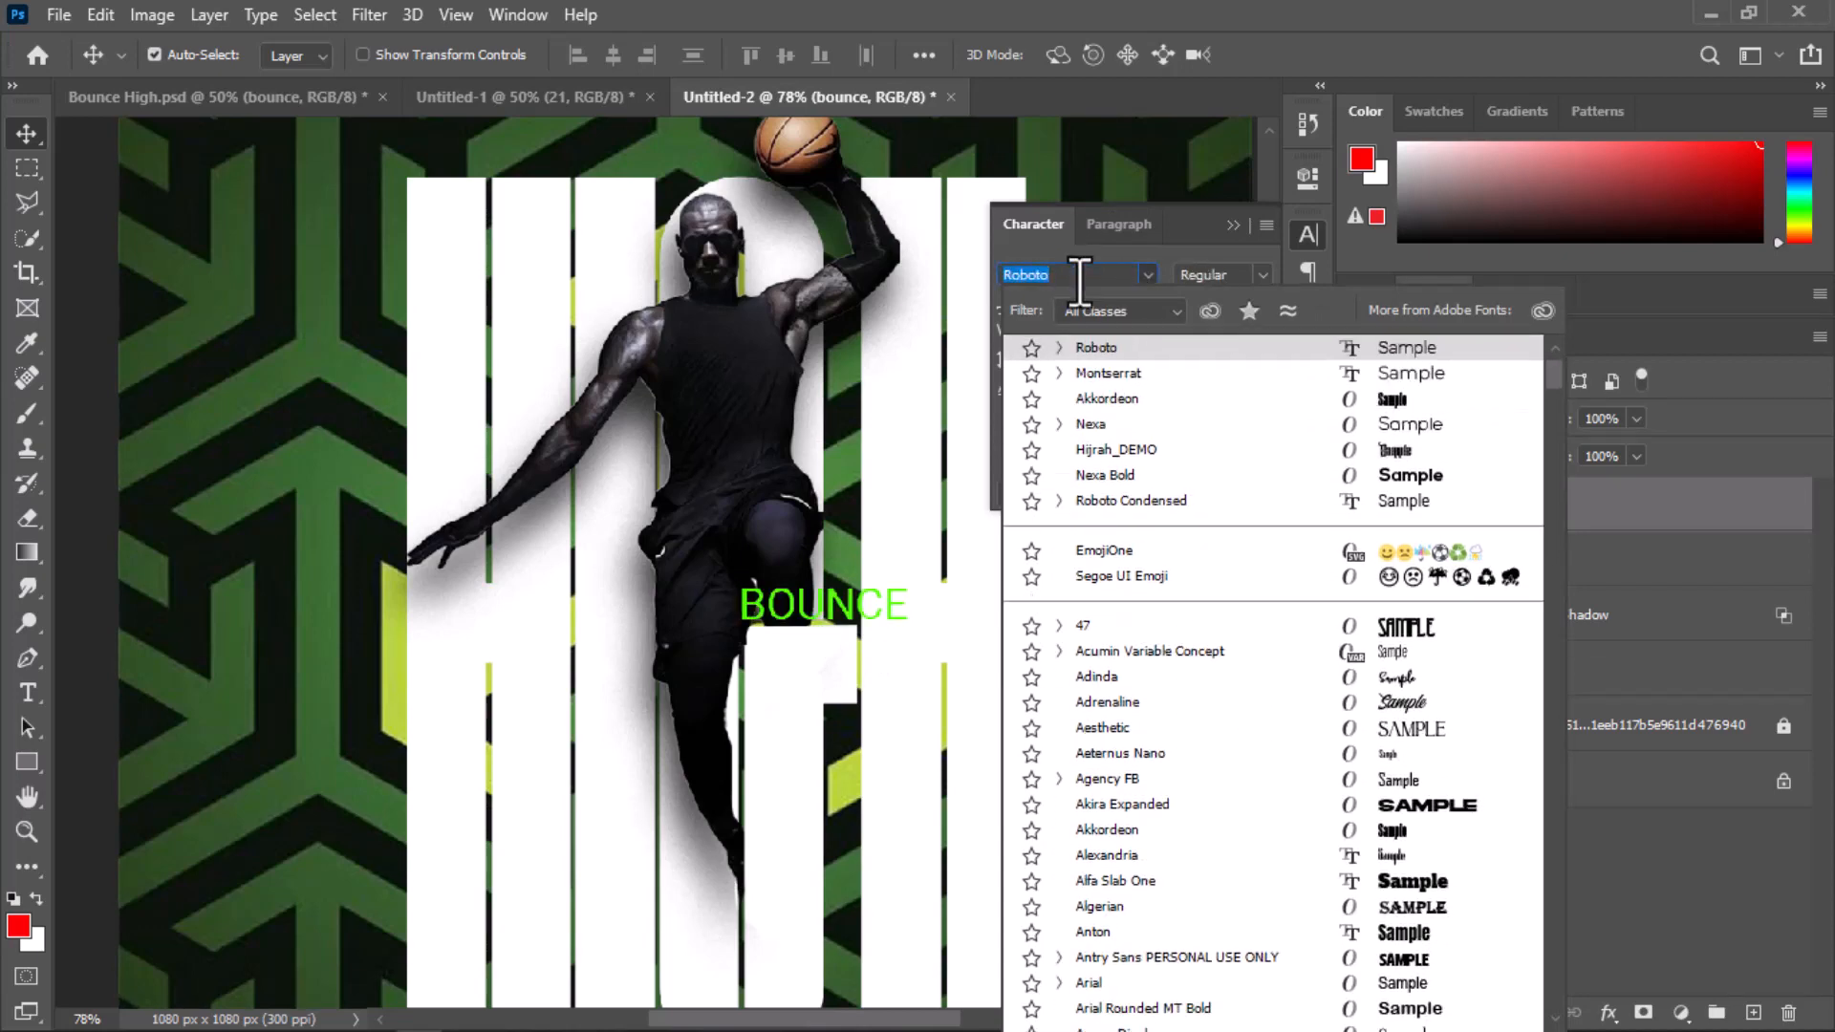
pyautogui.write('he')
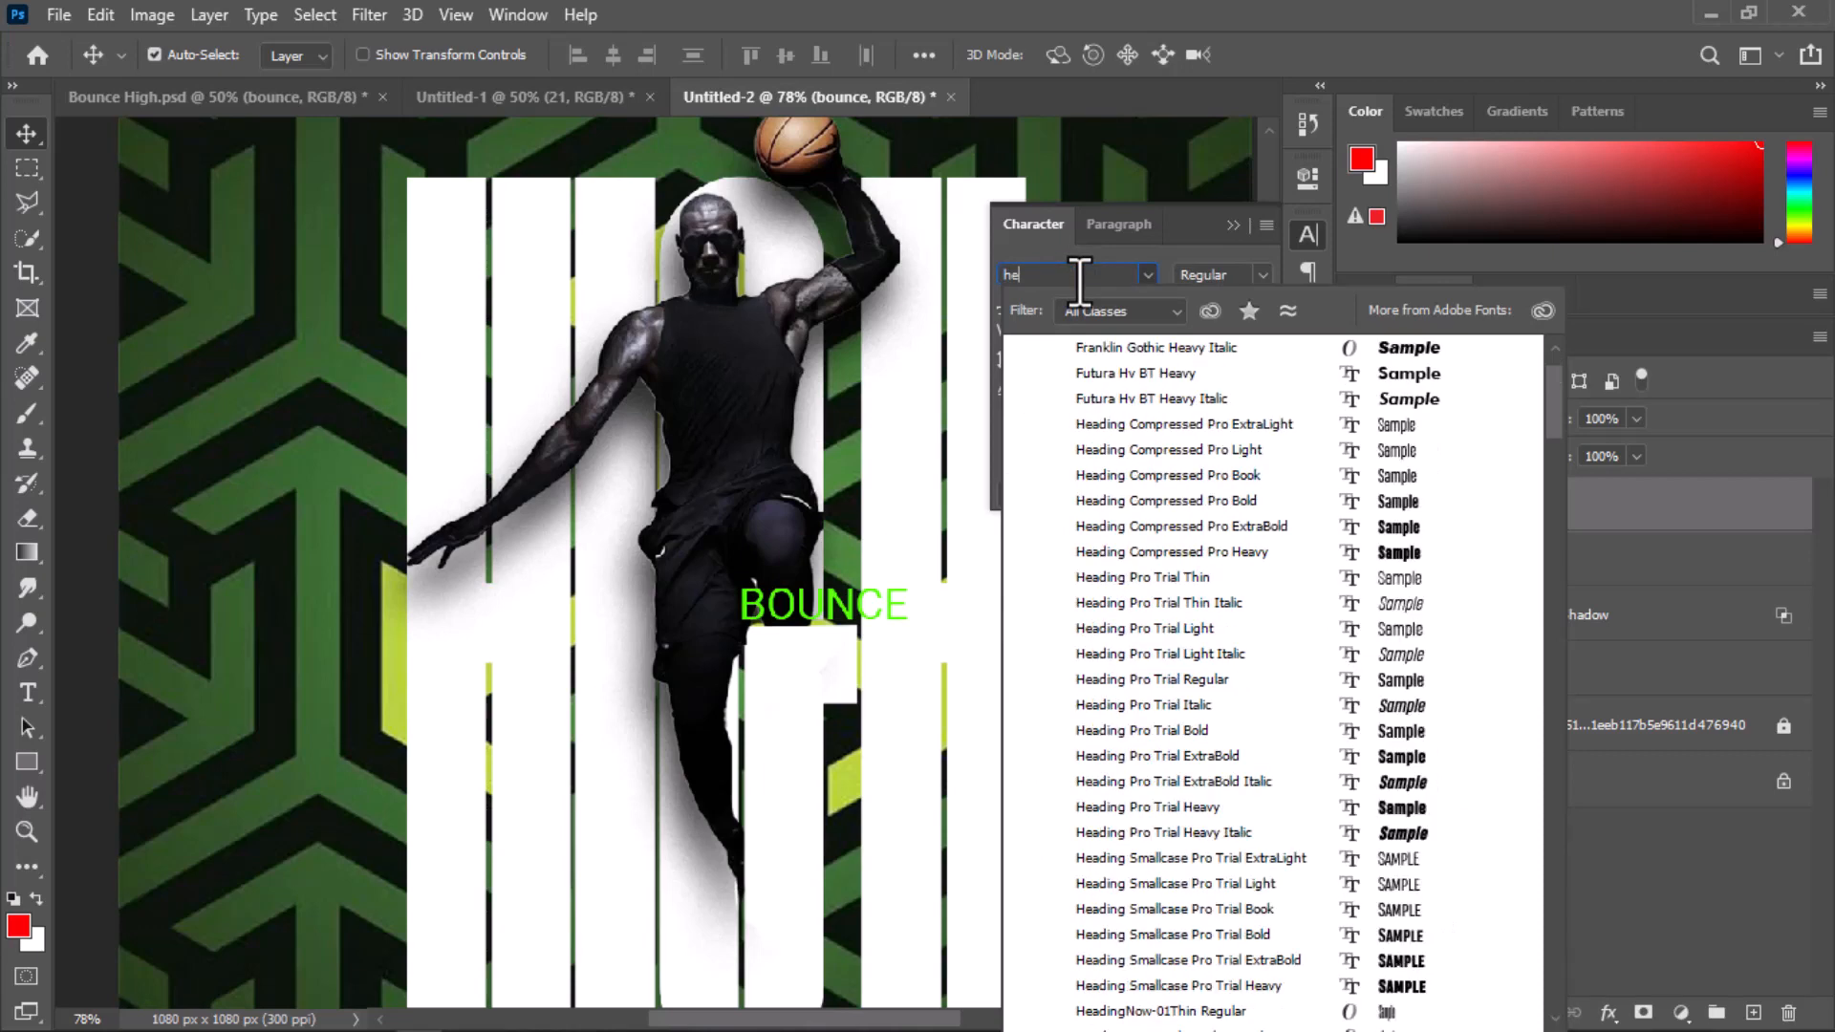
pyautogui.write('adingNow-01T...')
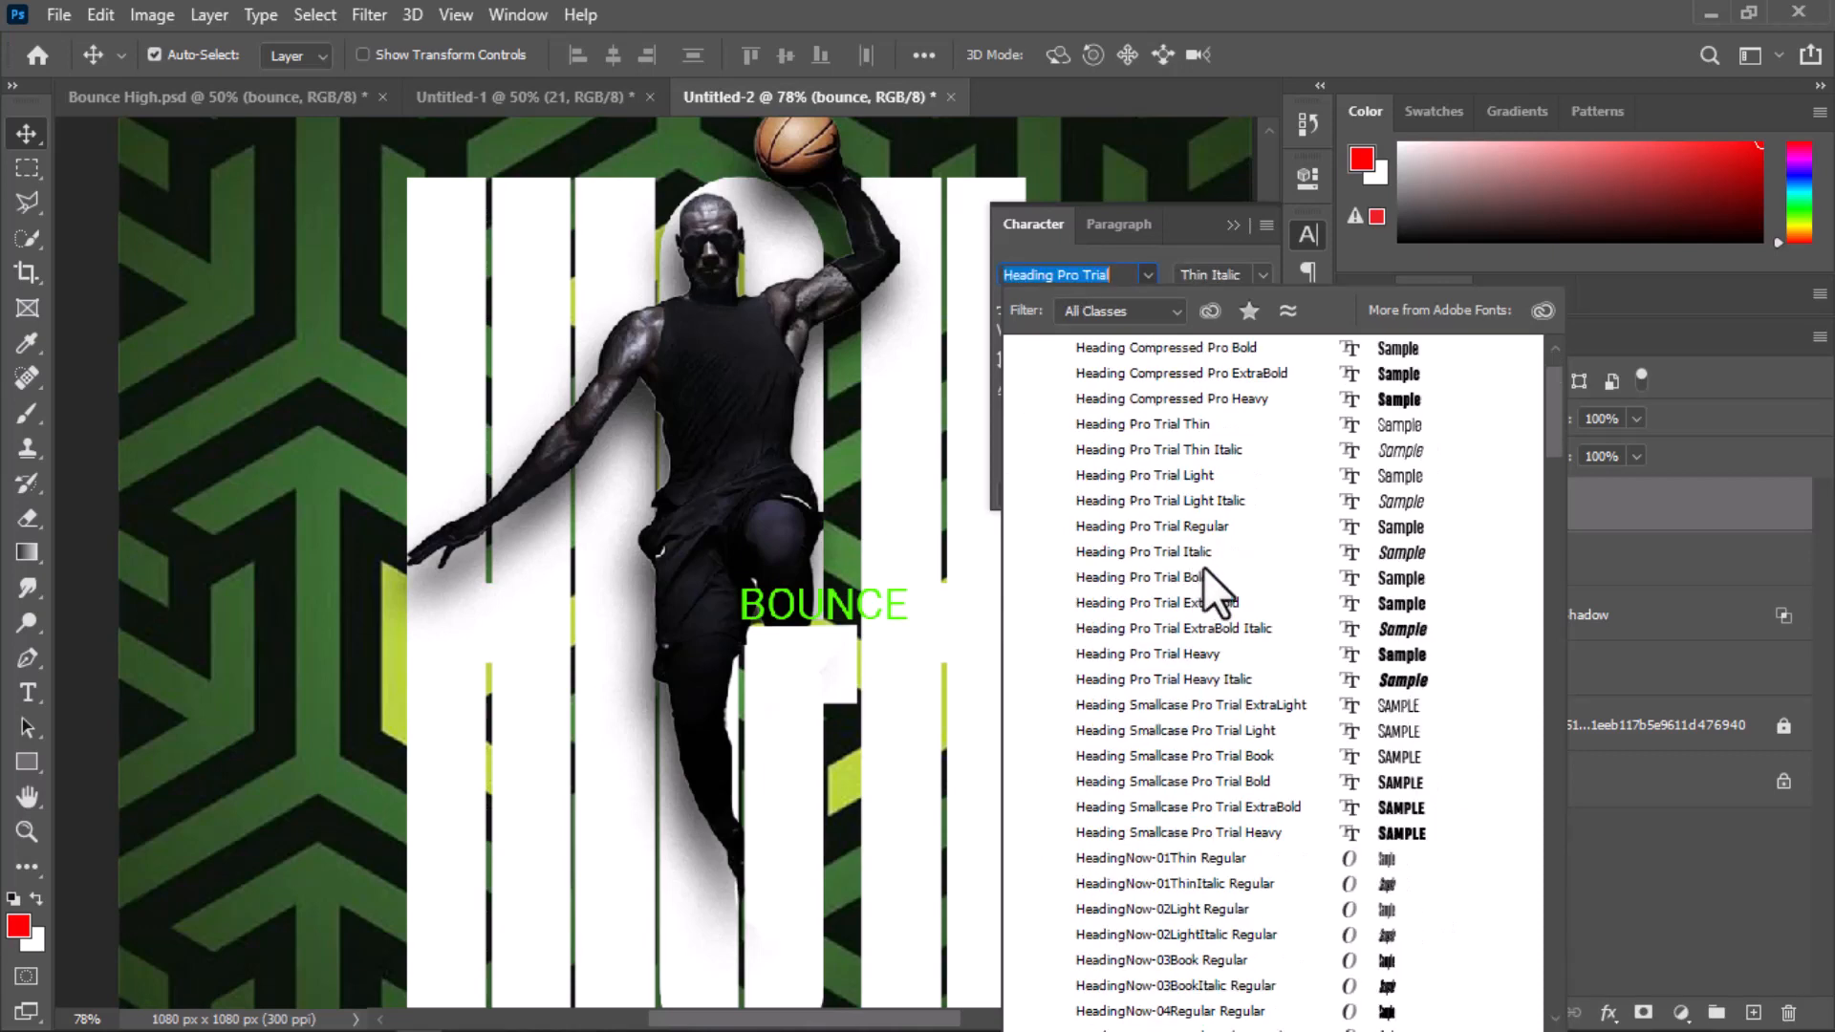
pyautogui.scroll(-5, 1210, 849)
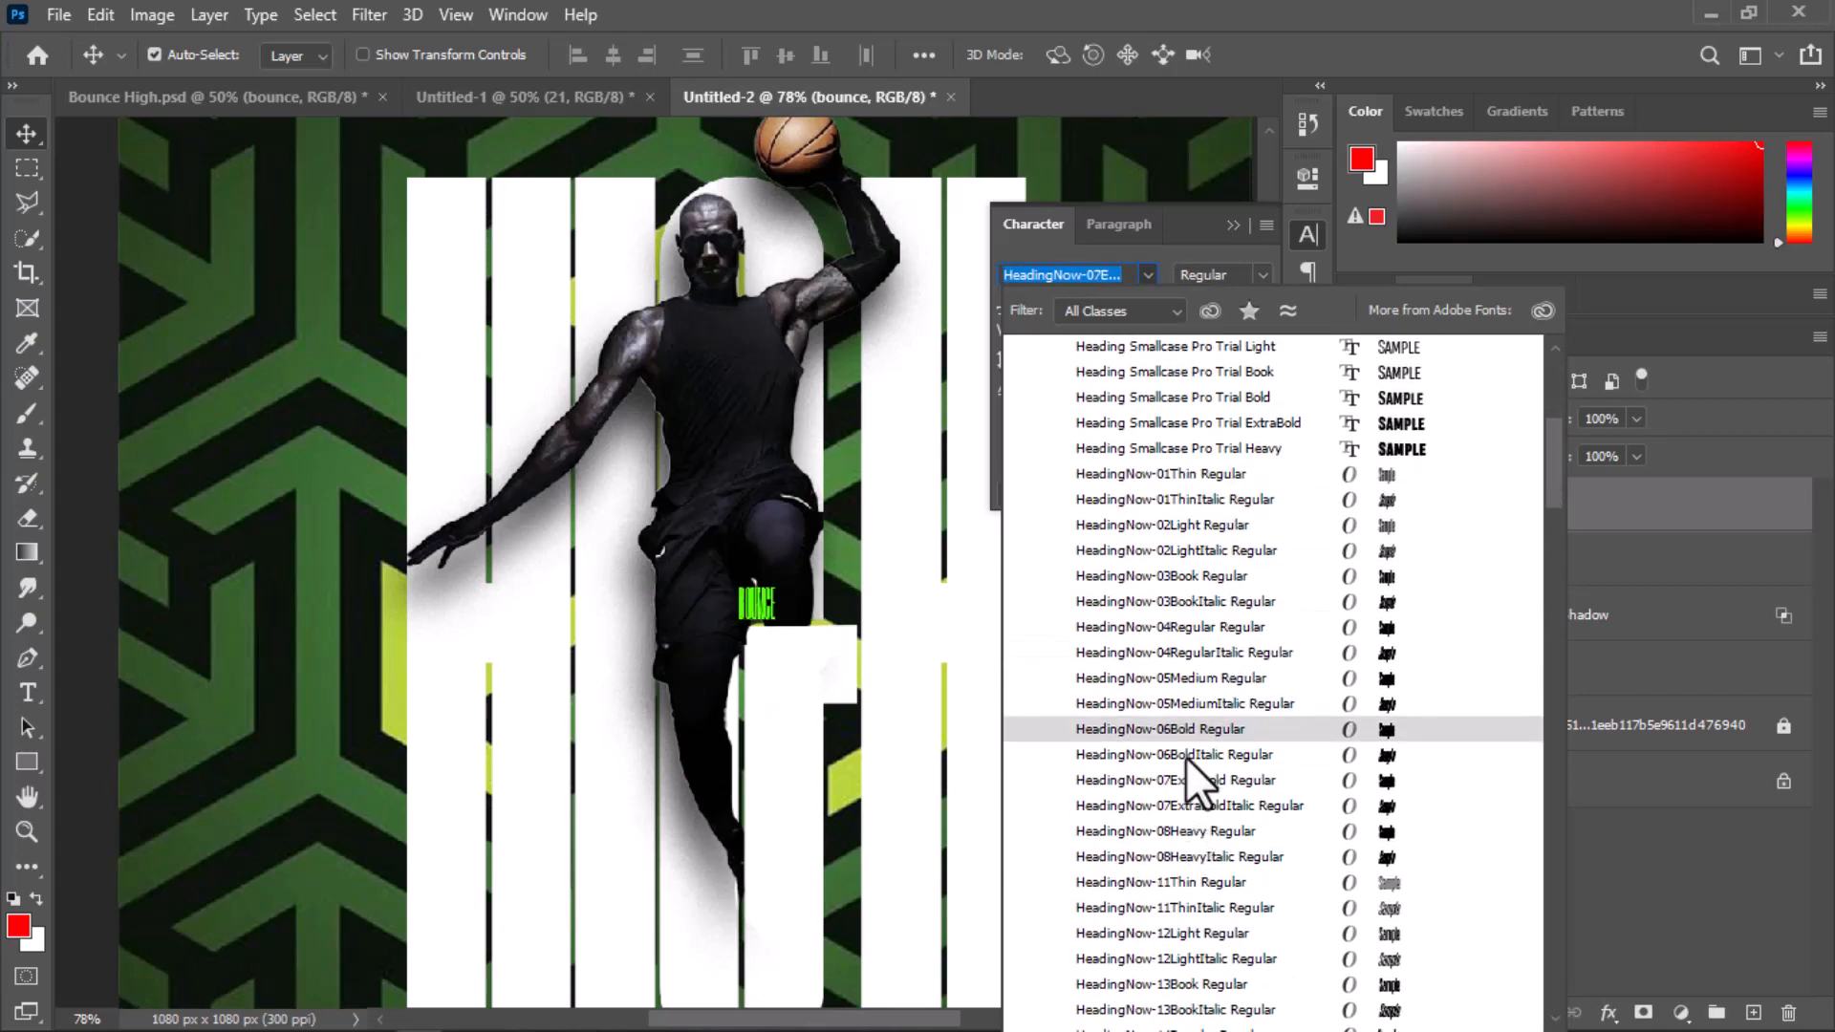
pyautogui.scroll(-2, 1208, 895)
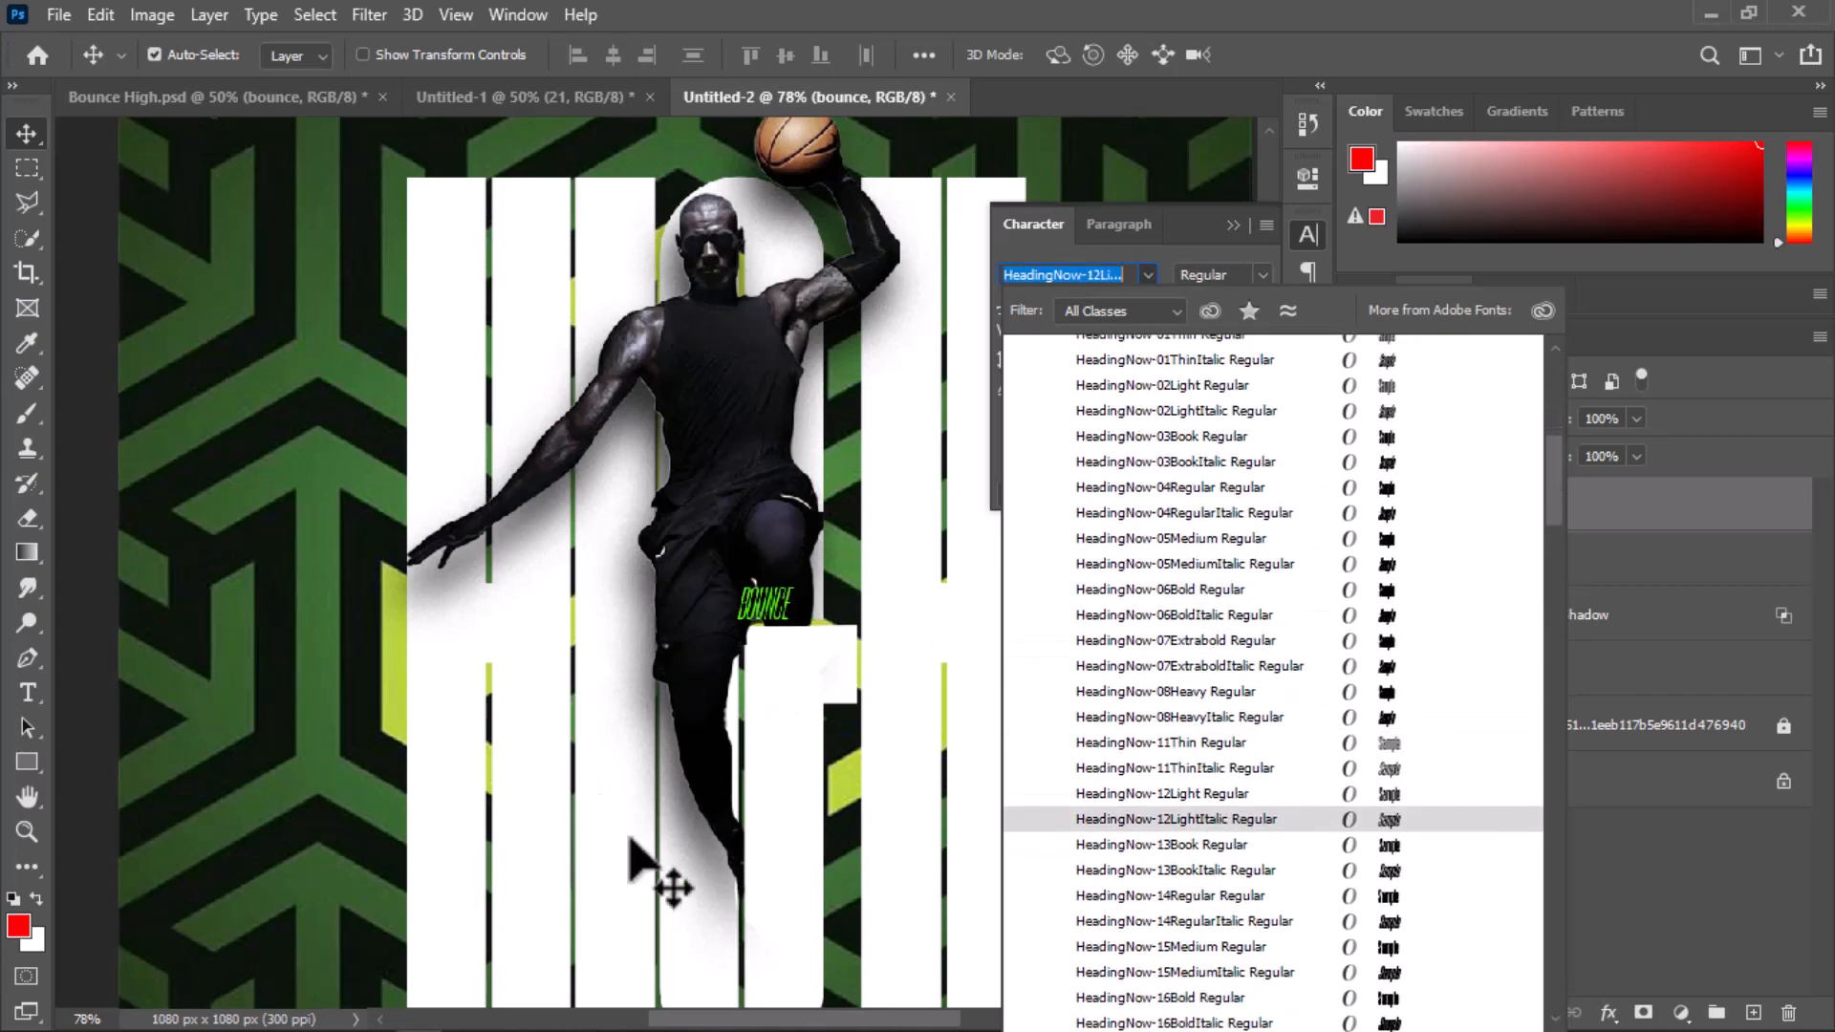
pyautogui.click(1147, 182)
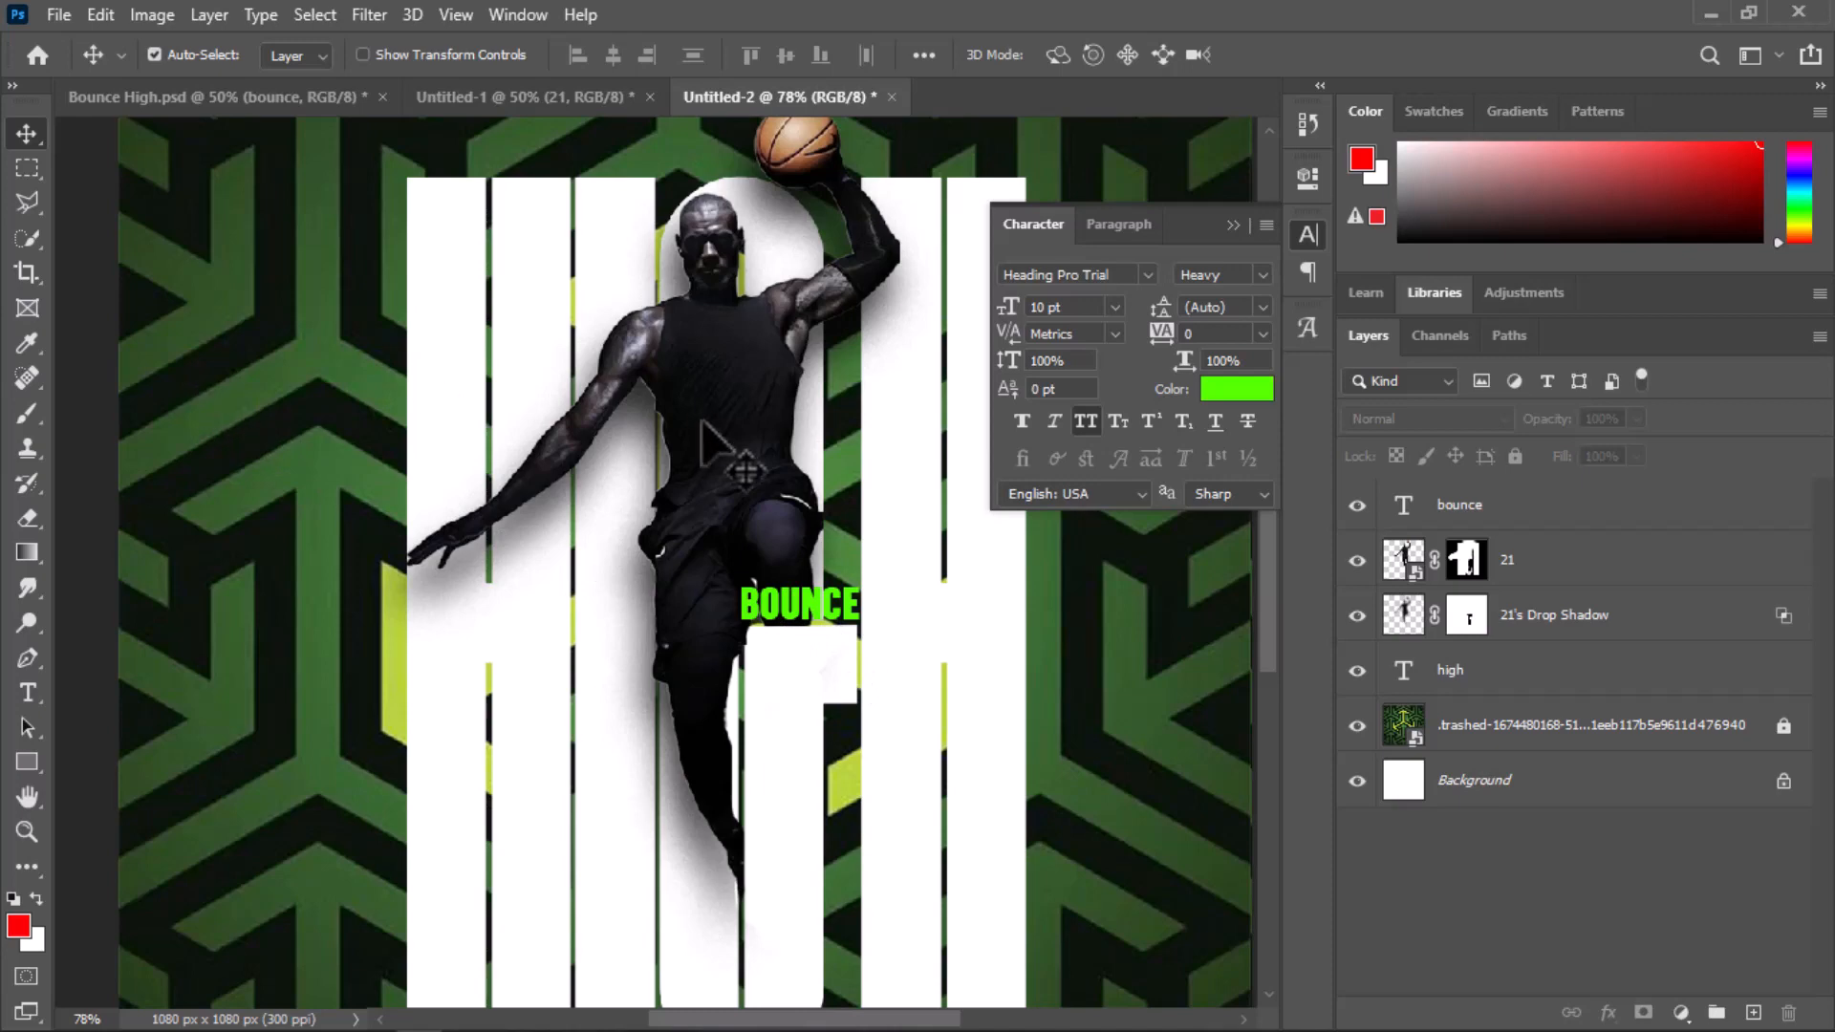
# Center the BOUNCE, player, drop shadow and HIGH layers together on the canvas, nudging them up until HIGH is vertically centered
pyautogui.scroll(-3, 708, 423)
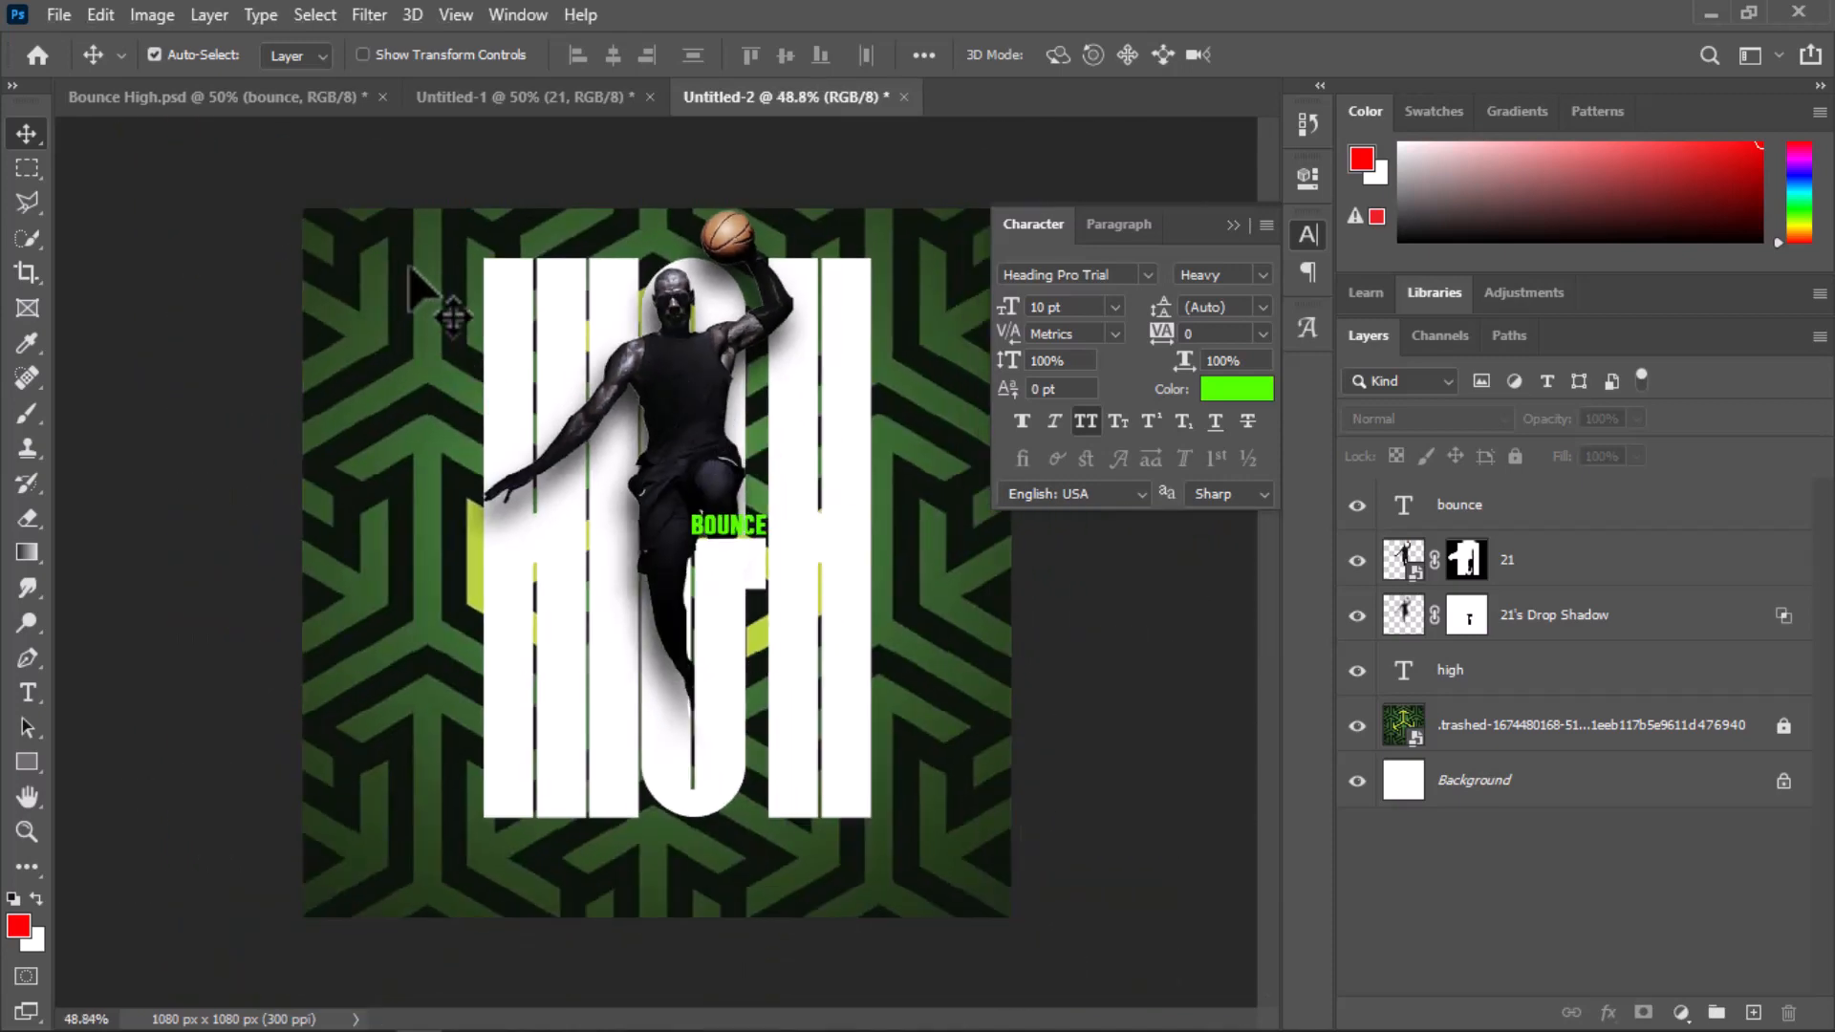
pyautogui.moveTo(411, 272); pyautogui.dragTo(781, 537)
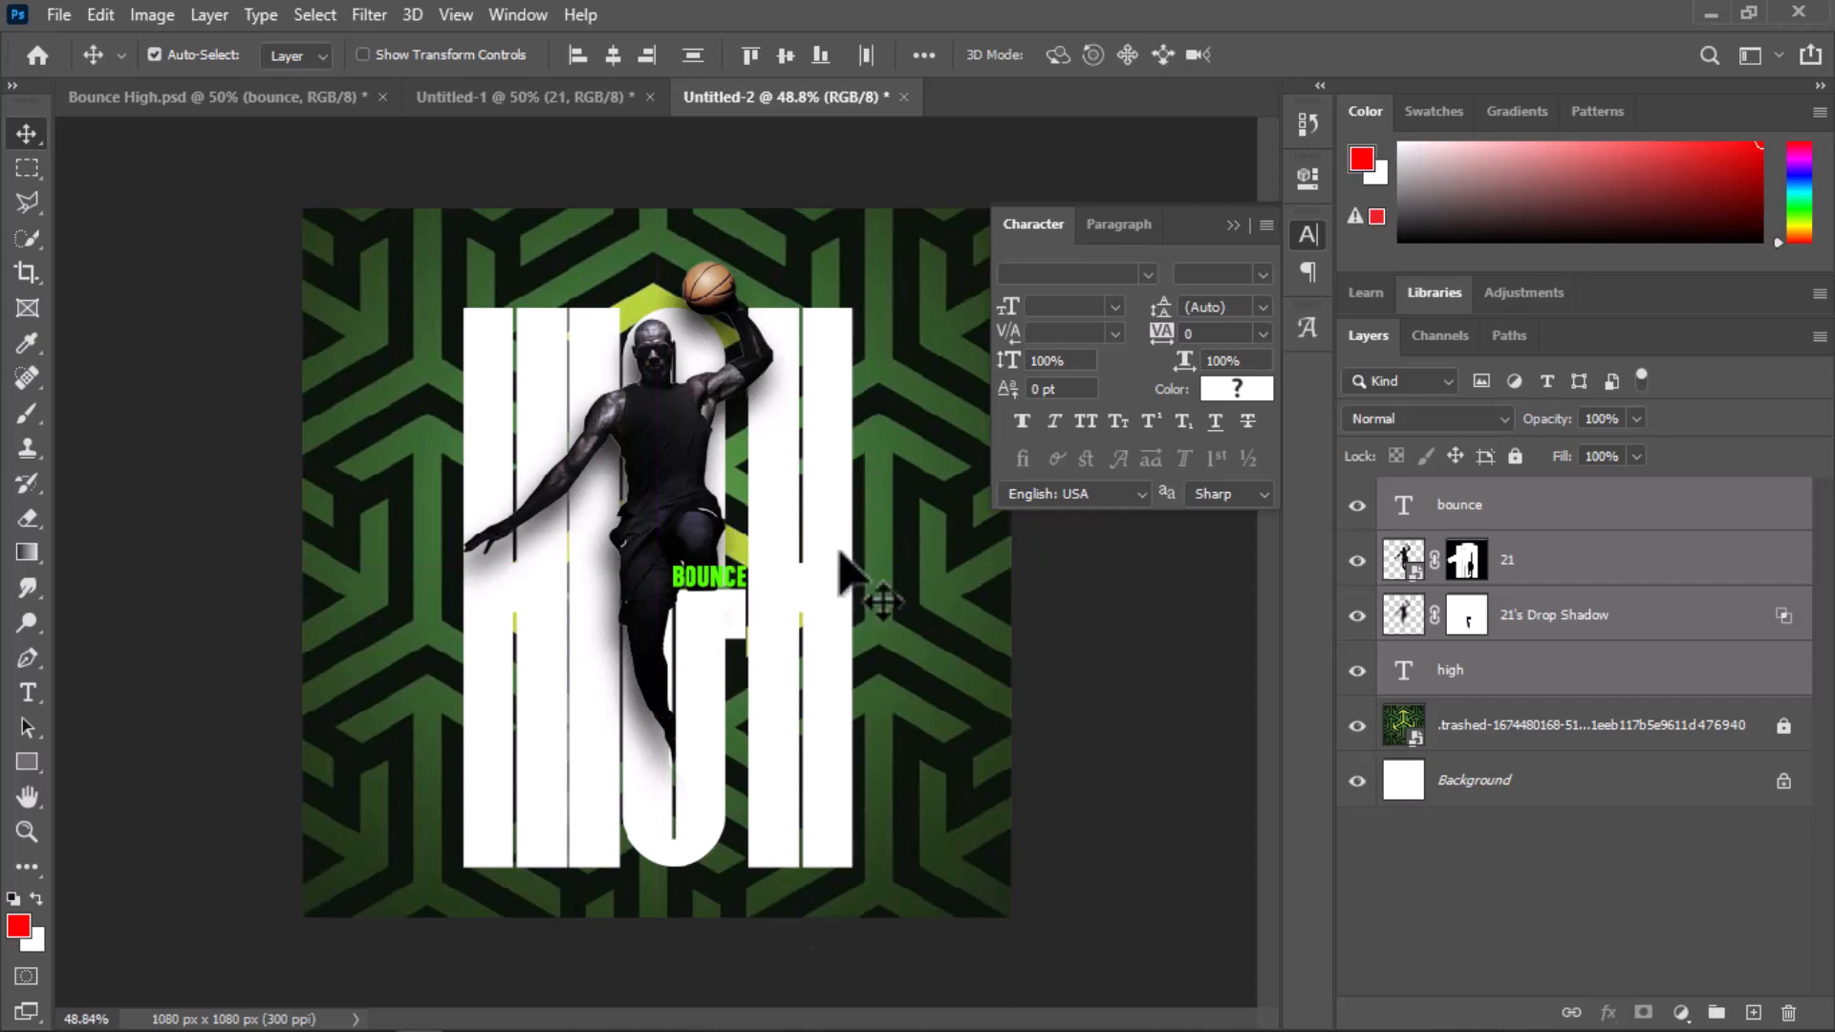
pyautogui.hotkey('shift', 'Up')
pyautogui.hotkey('shift', 'Up')
pyautogui.hotkey('shift', 'Up')
pyautogui.hotkey('shift', 'Up')
pyautogui.hotkey('shift', 'Up')
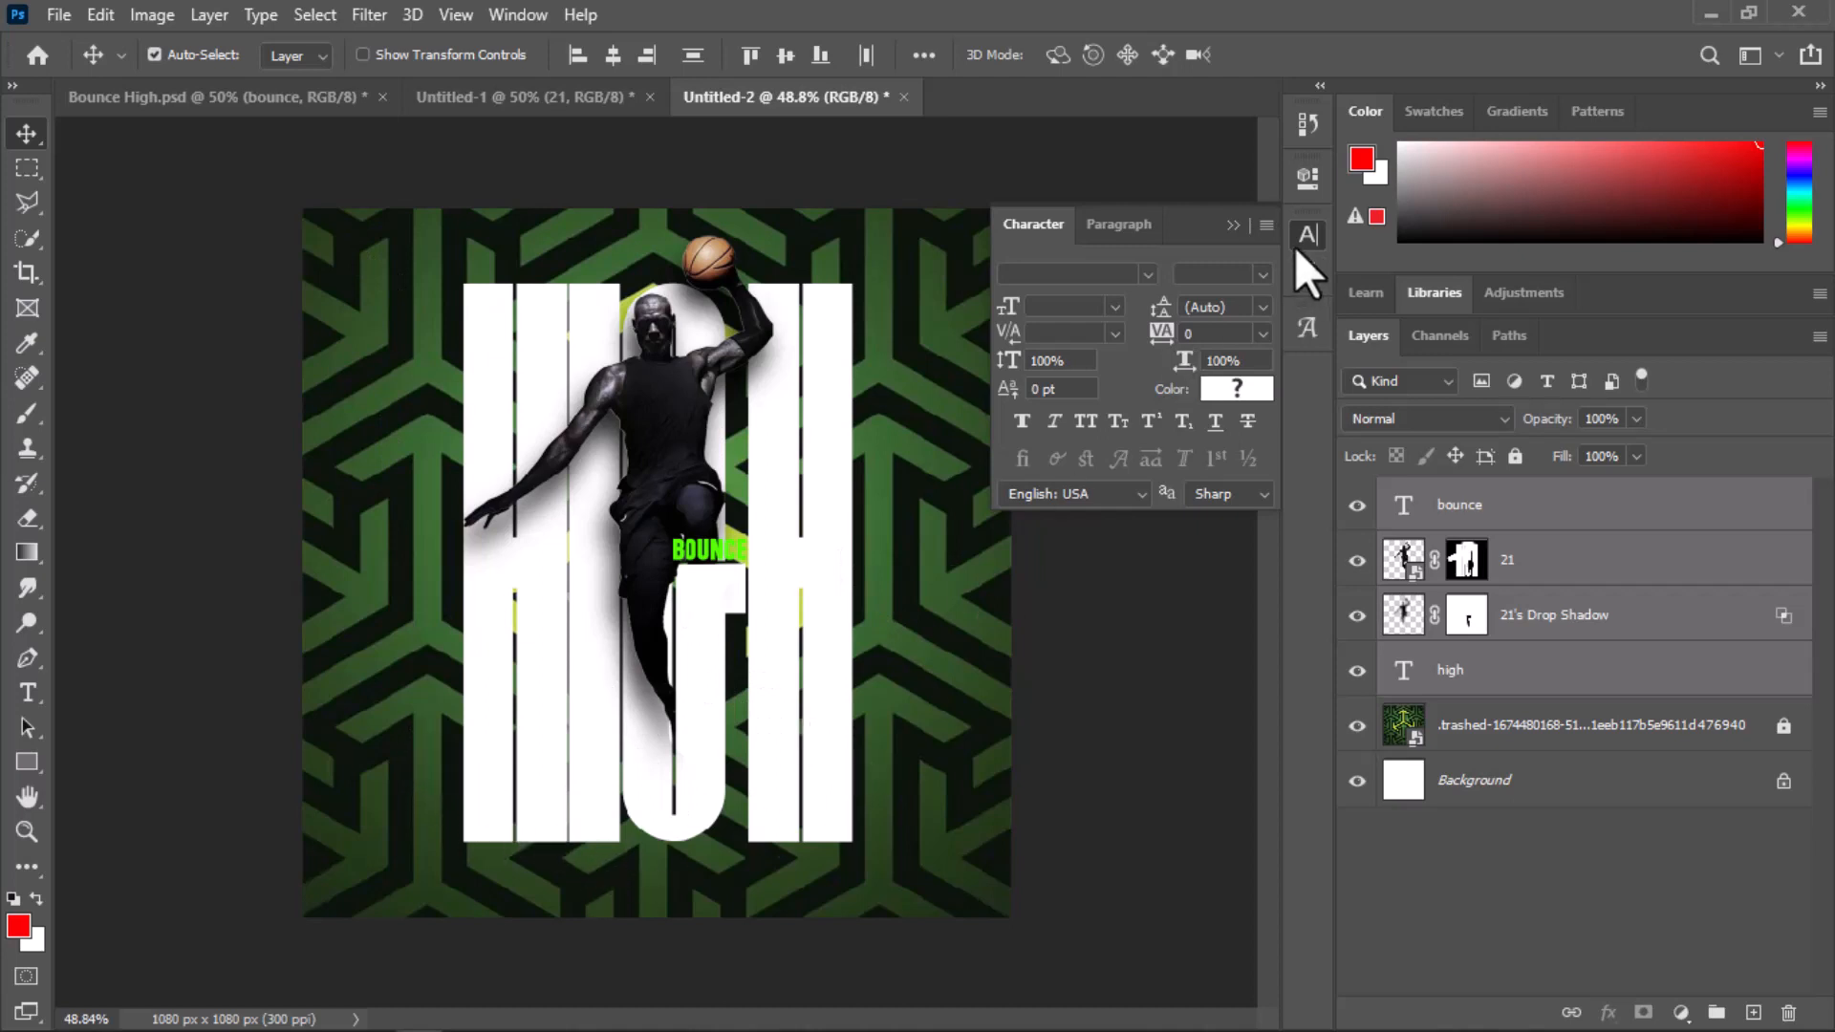
pyautogui.click(1235, 225)
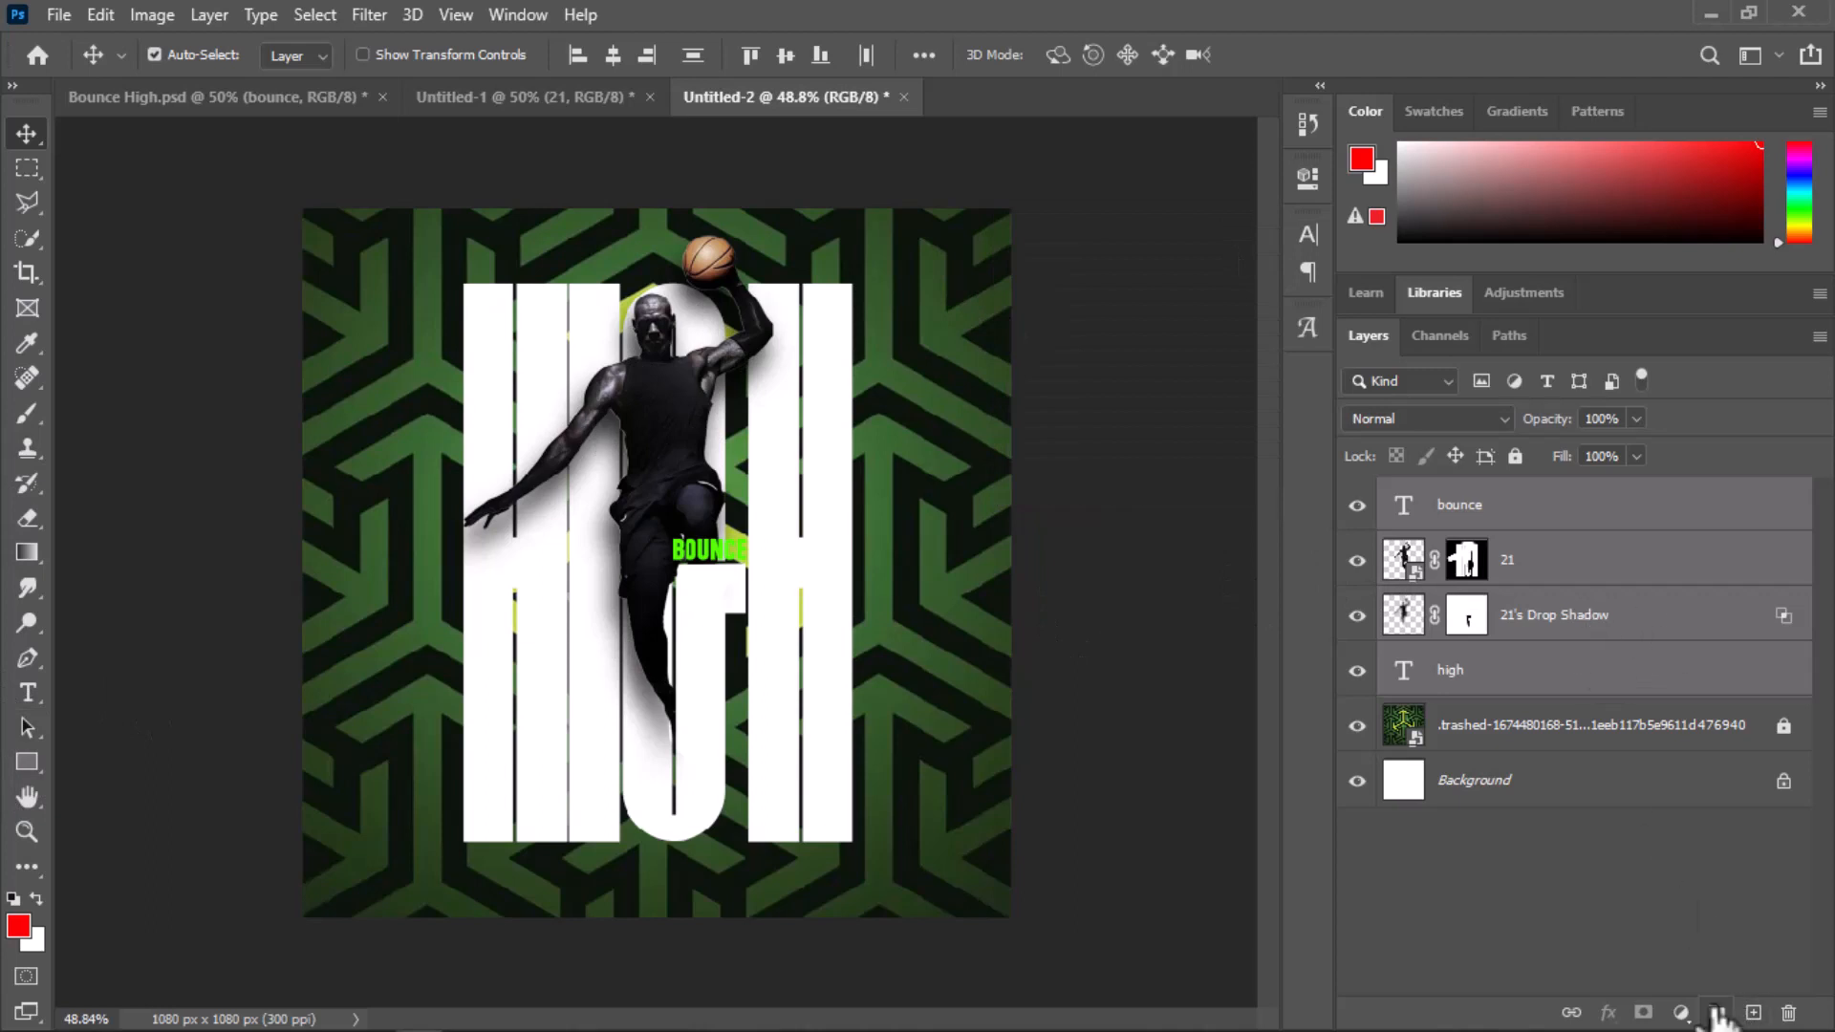
# Set the foreground color to bright green 54ff00
pyautogui.click(18, 925)
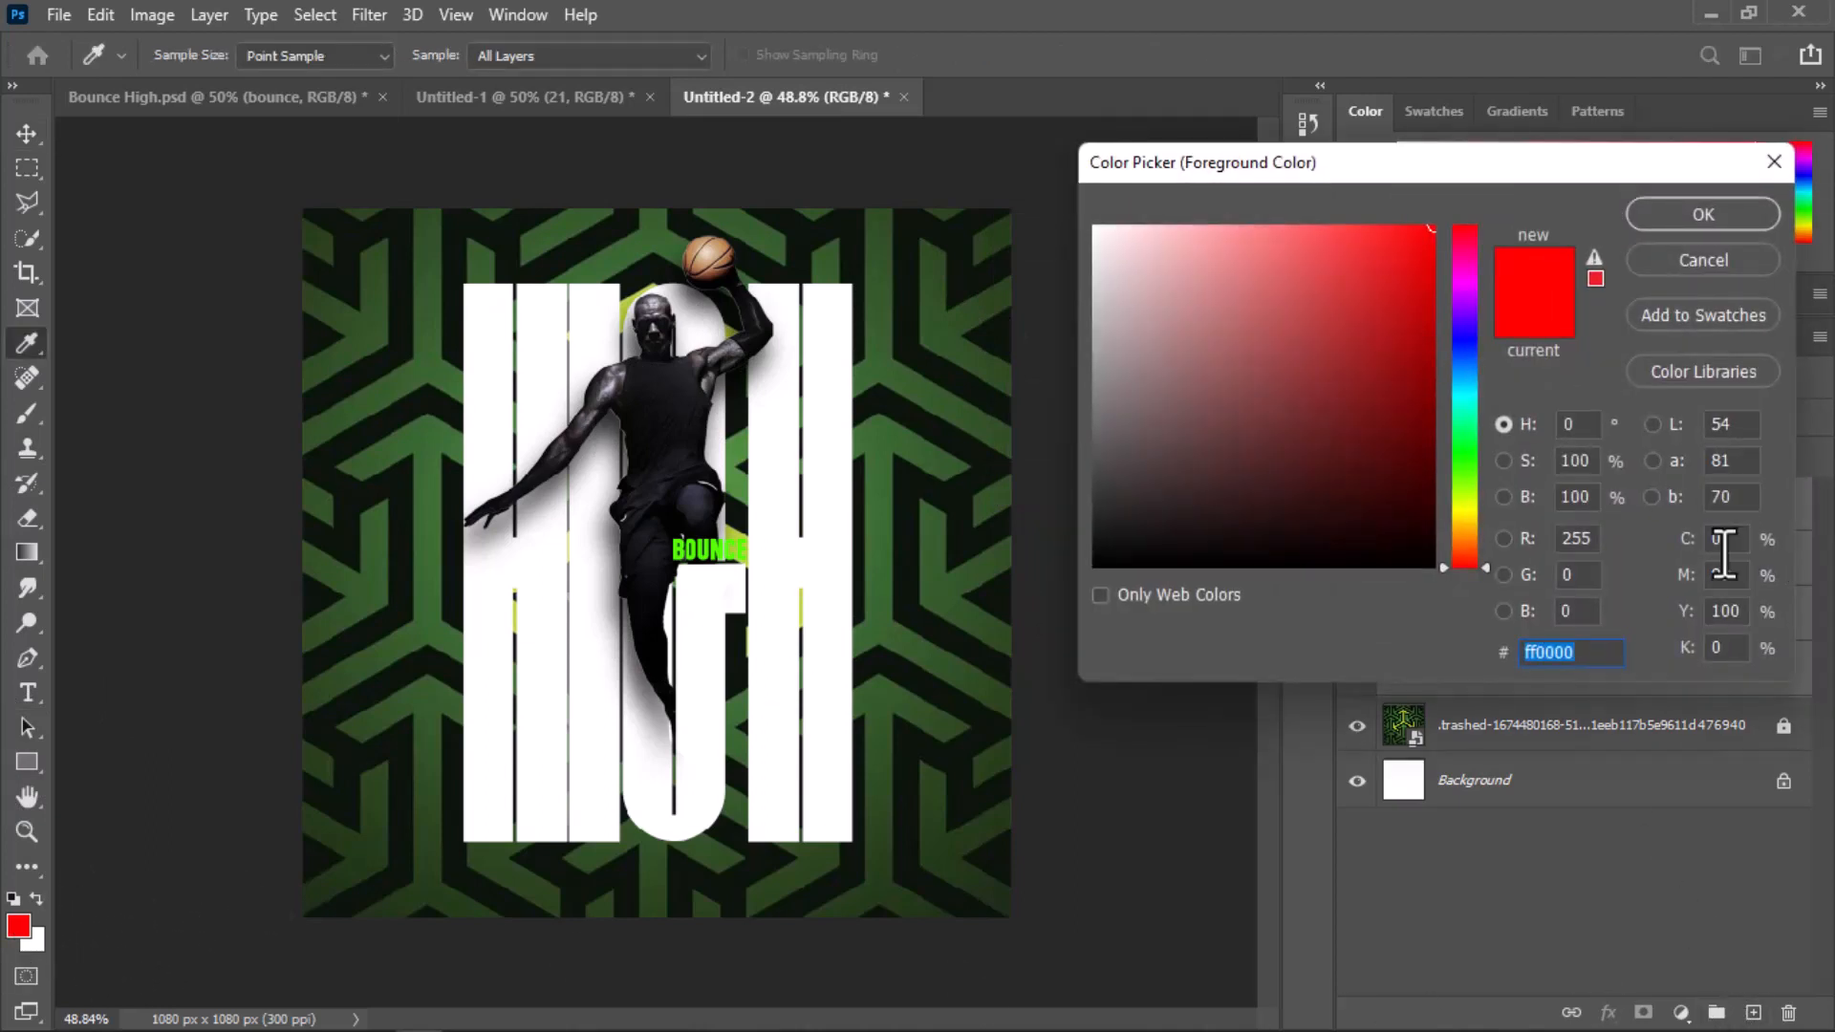
pyautogui.write('54ff00')
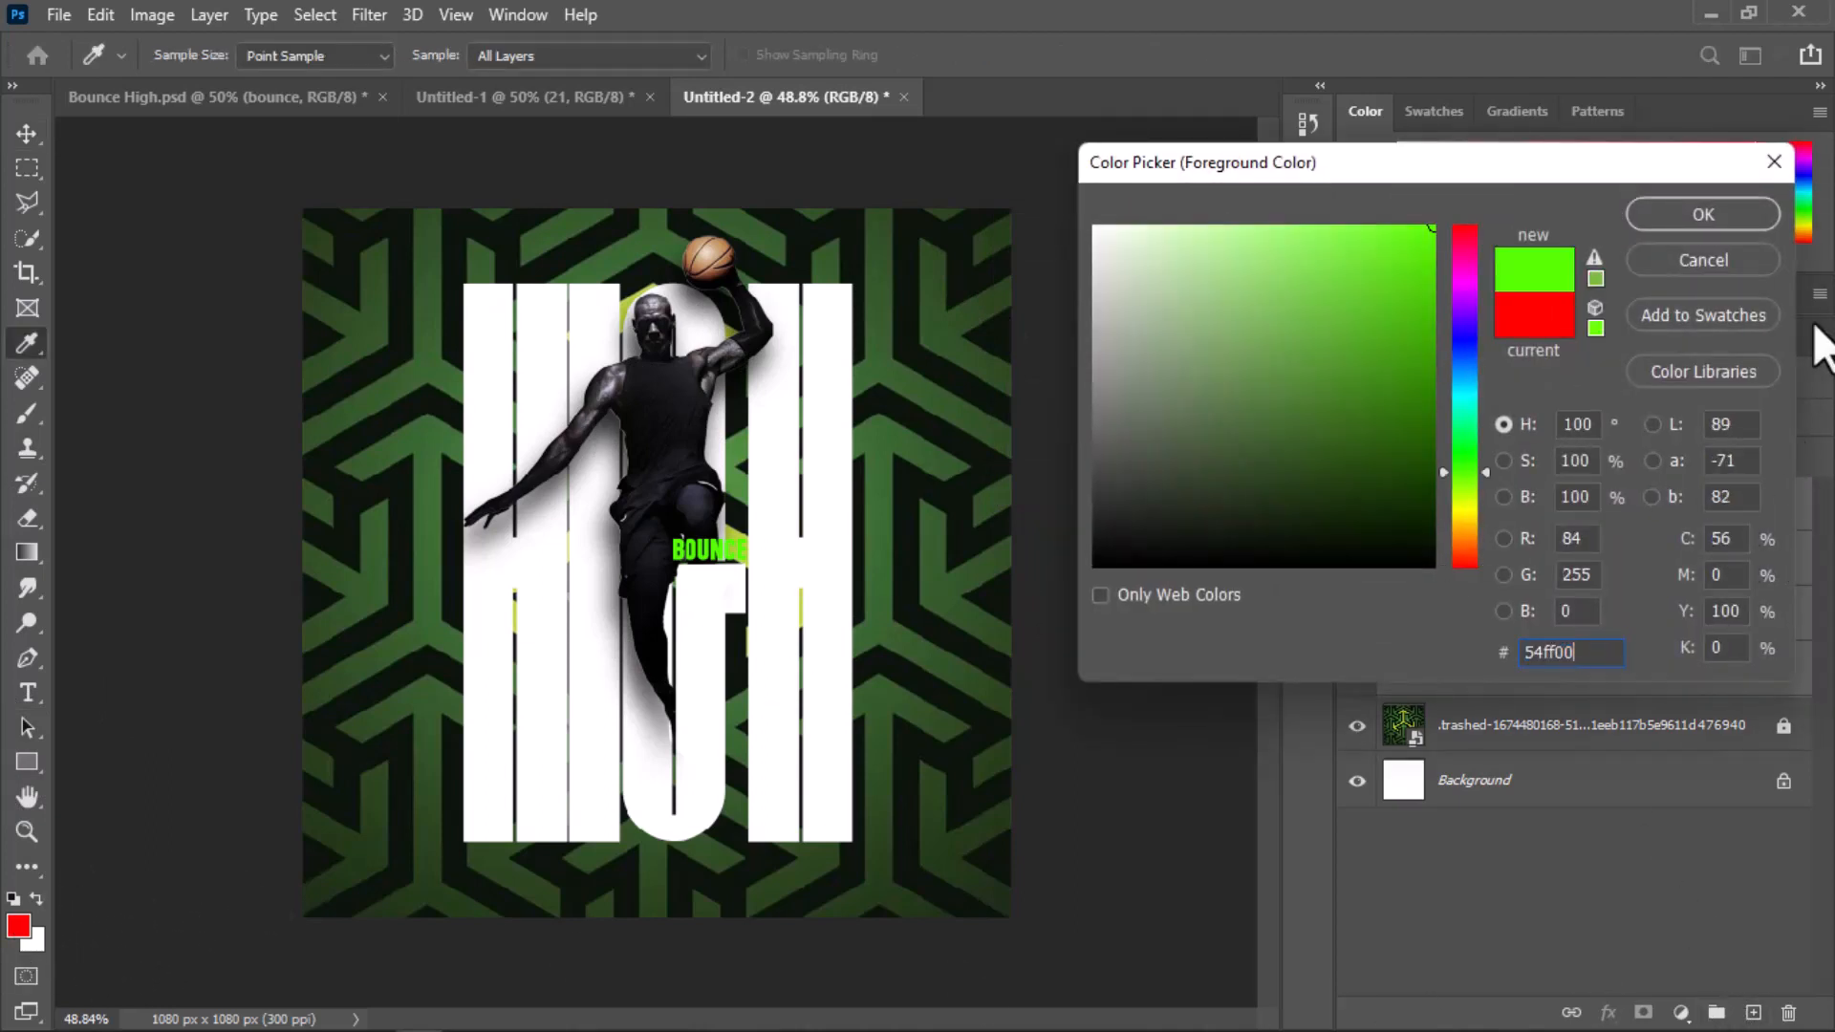
pyautogui.click(1749, 212)
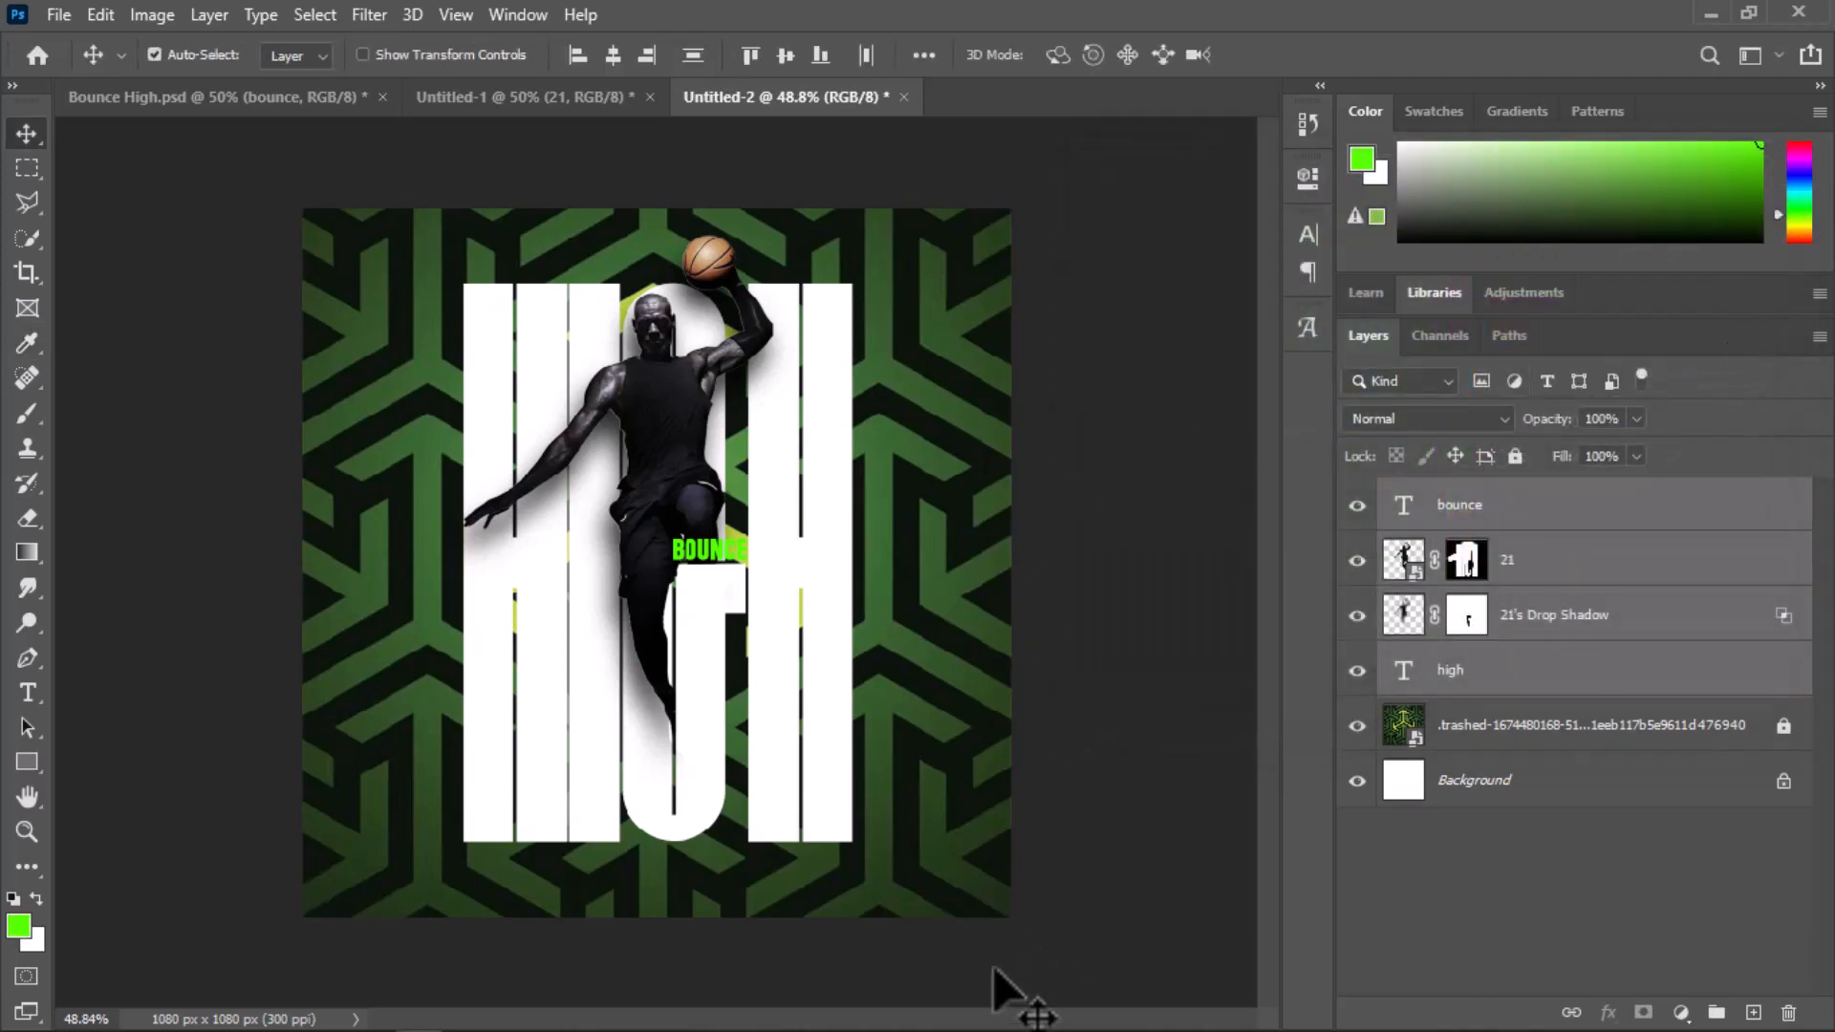
# Create a new layer named "light 1" above the bounce text layer for painting with the Brush
pyautogui.click(27, 413)
pyautogui.click(1674, 508)
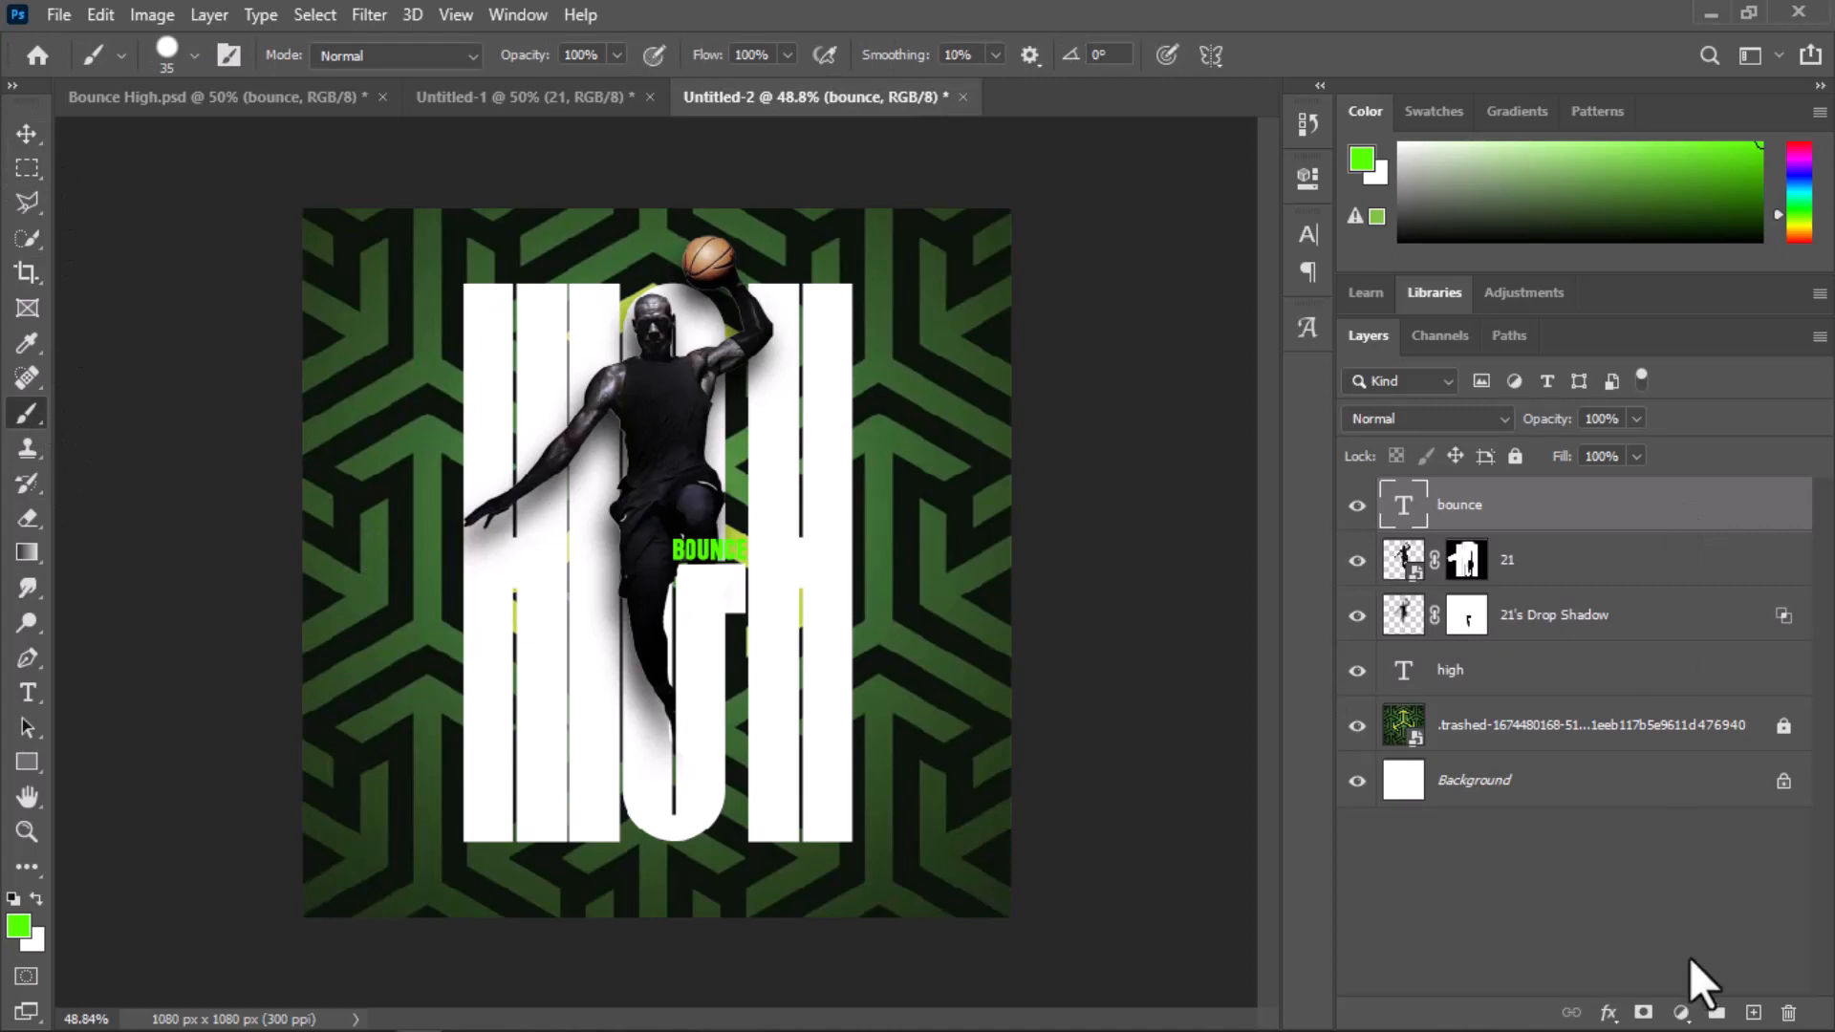
pyautogui.click(1752, 1014)
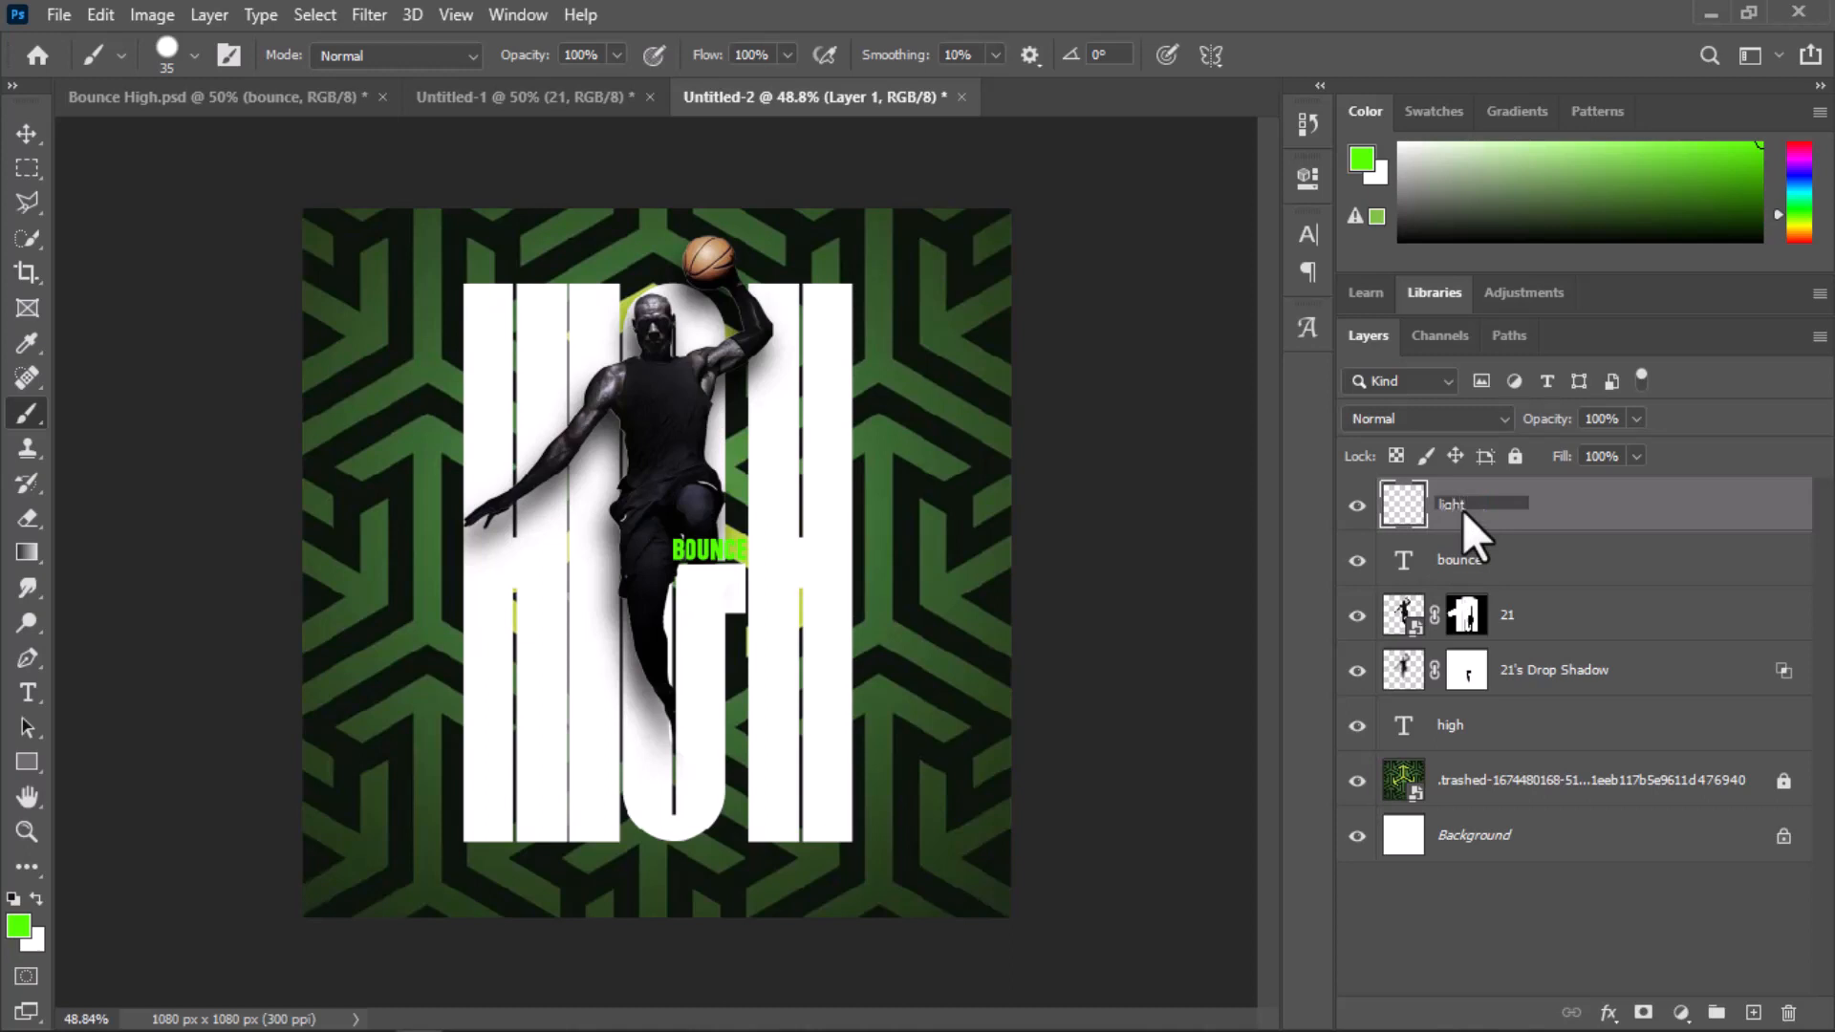
pyautogui.click(1651, 525)
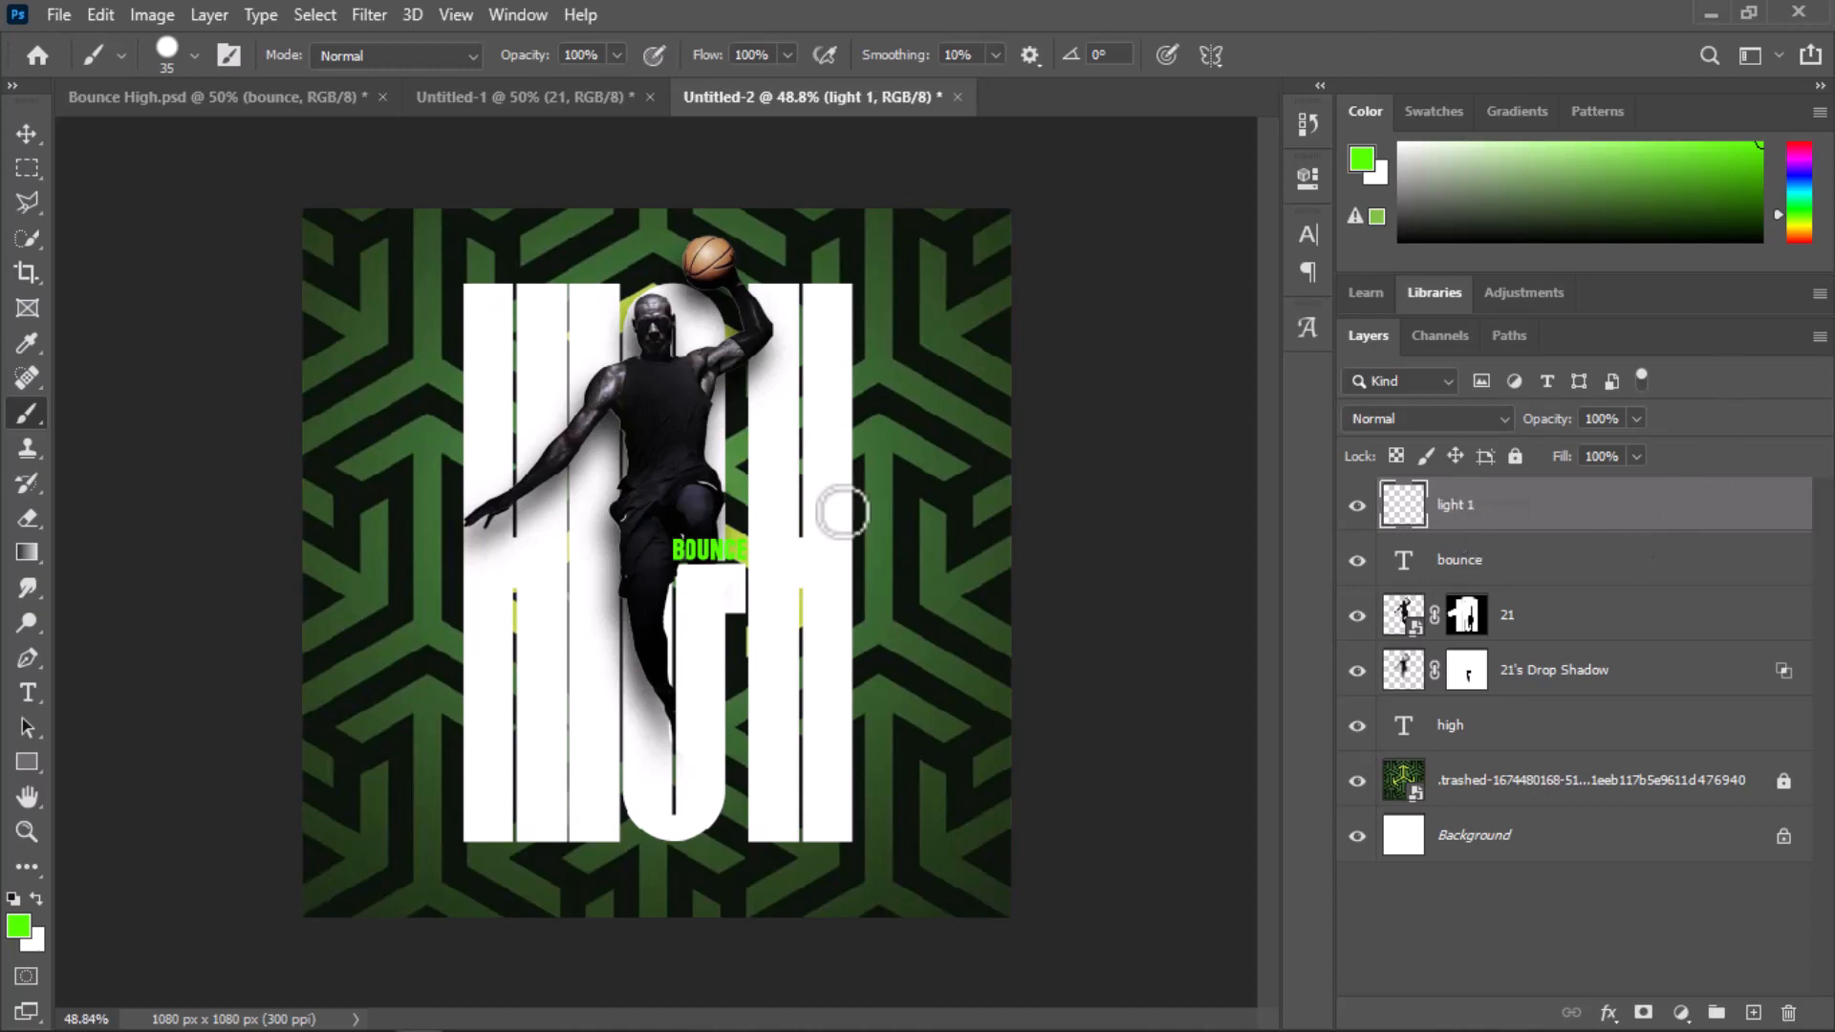
# Paint a single green glow dab with a 700 px Soft Round brush over the player's torso on the light 1 layer
pyautogui.click(194, 54)
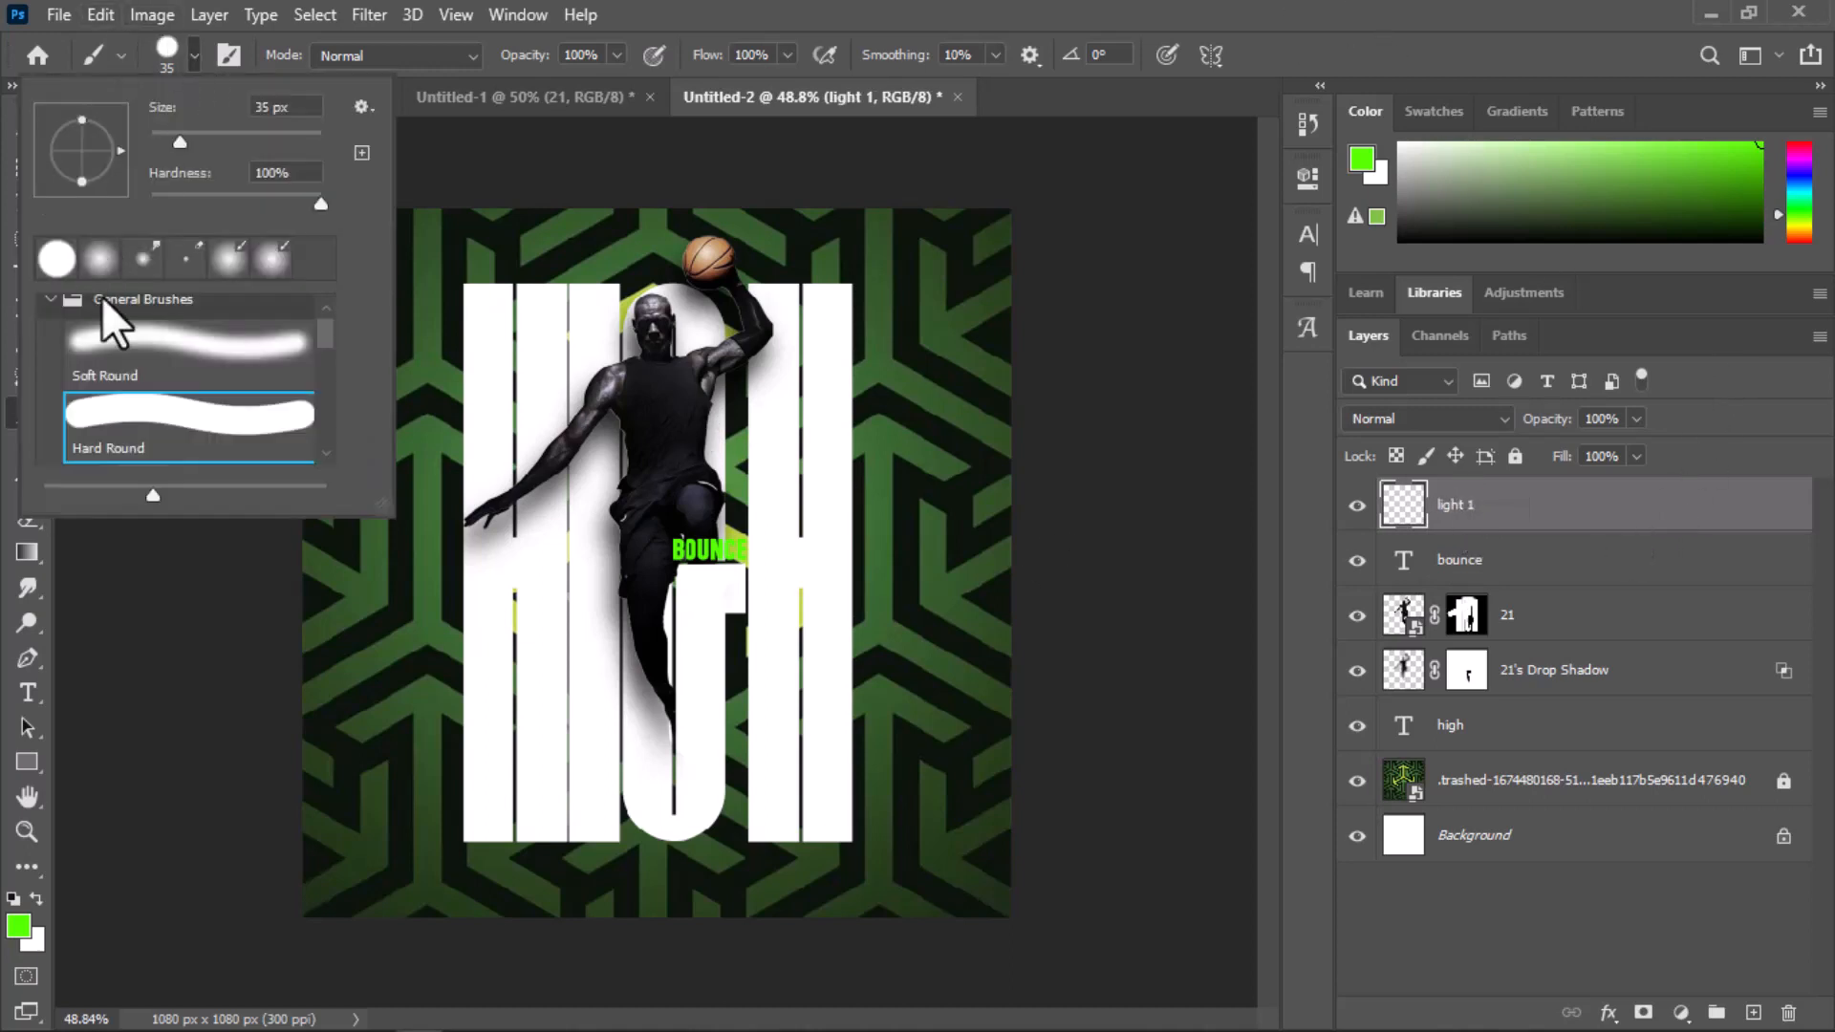
pyautogui.click(103, 344)
pyautogui.click(934, 20)
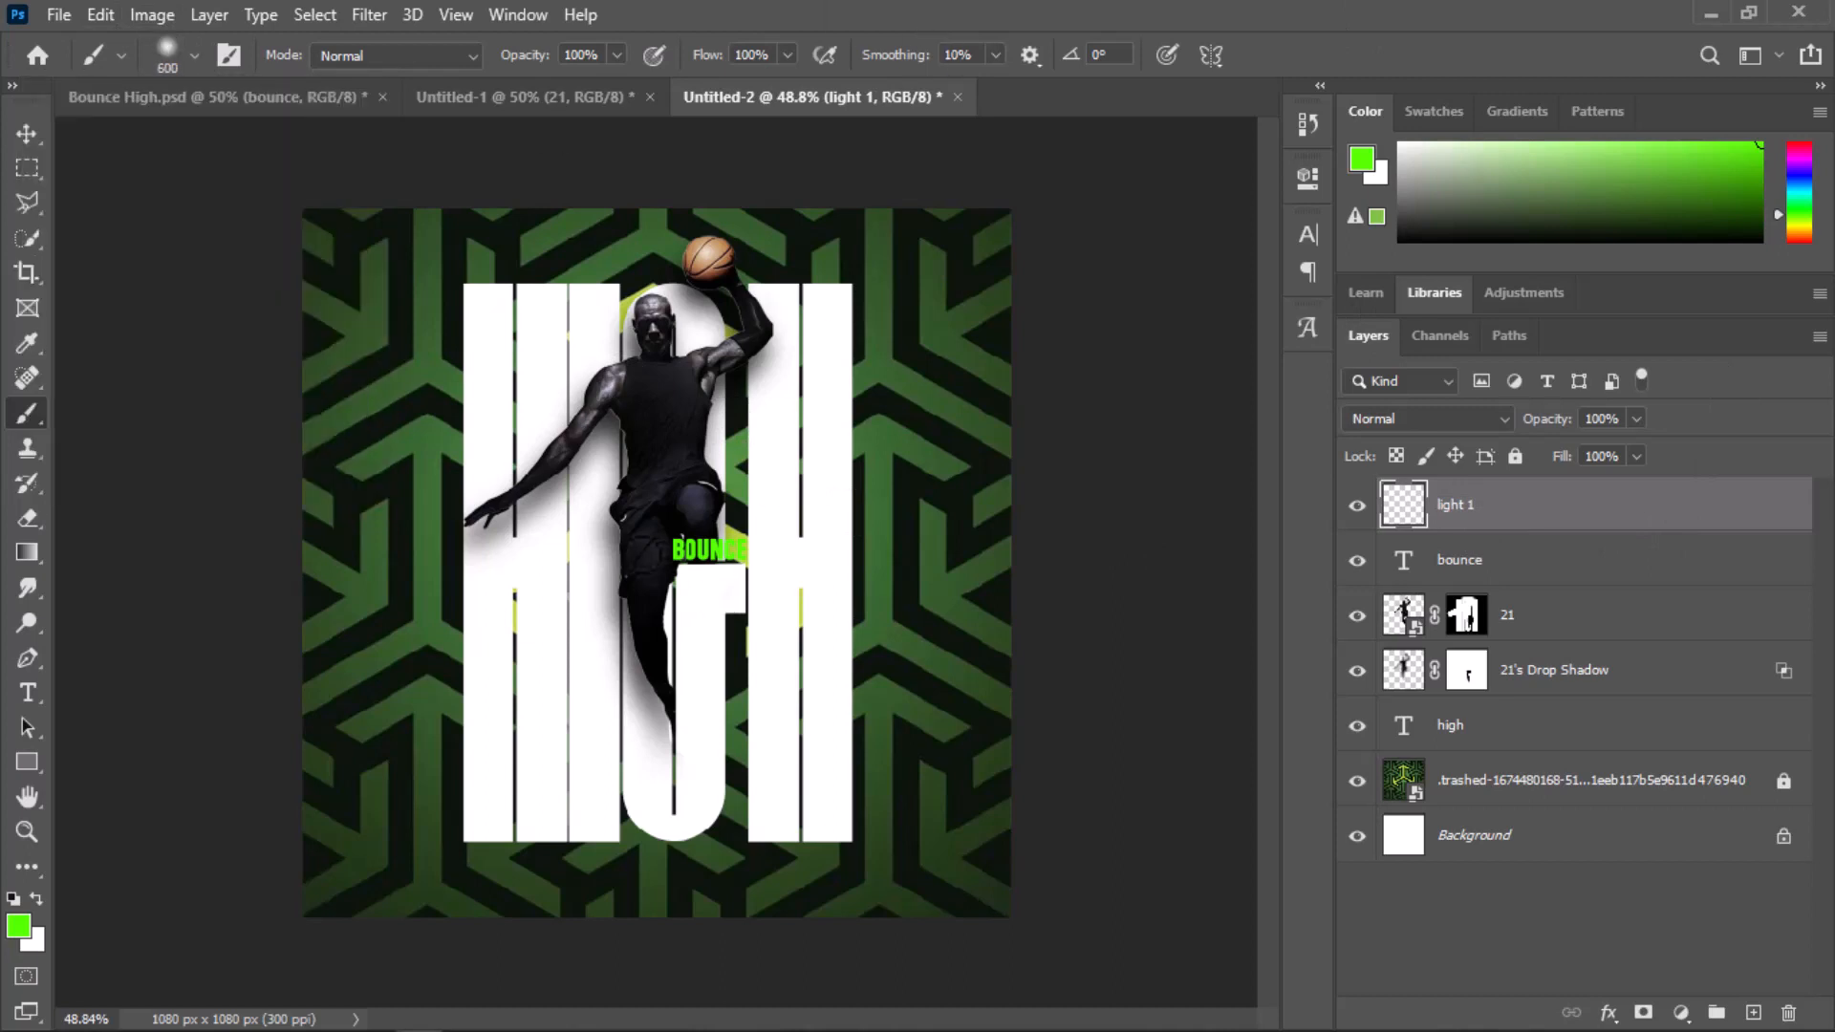
pyautogui.press(']')
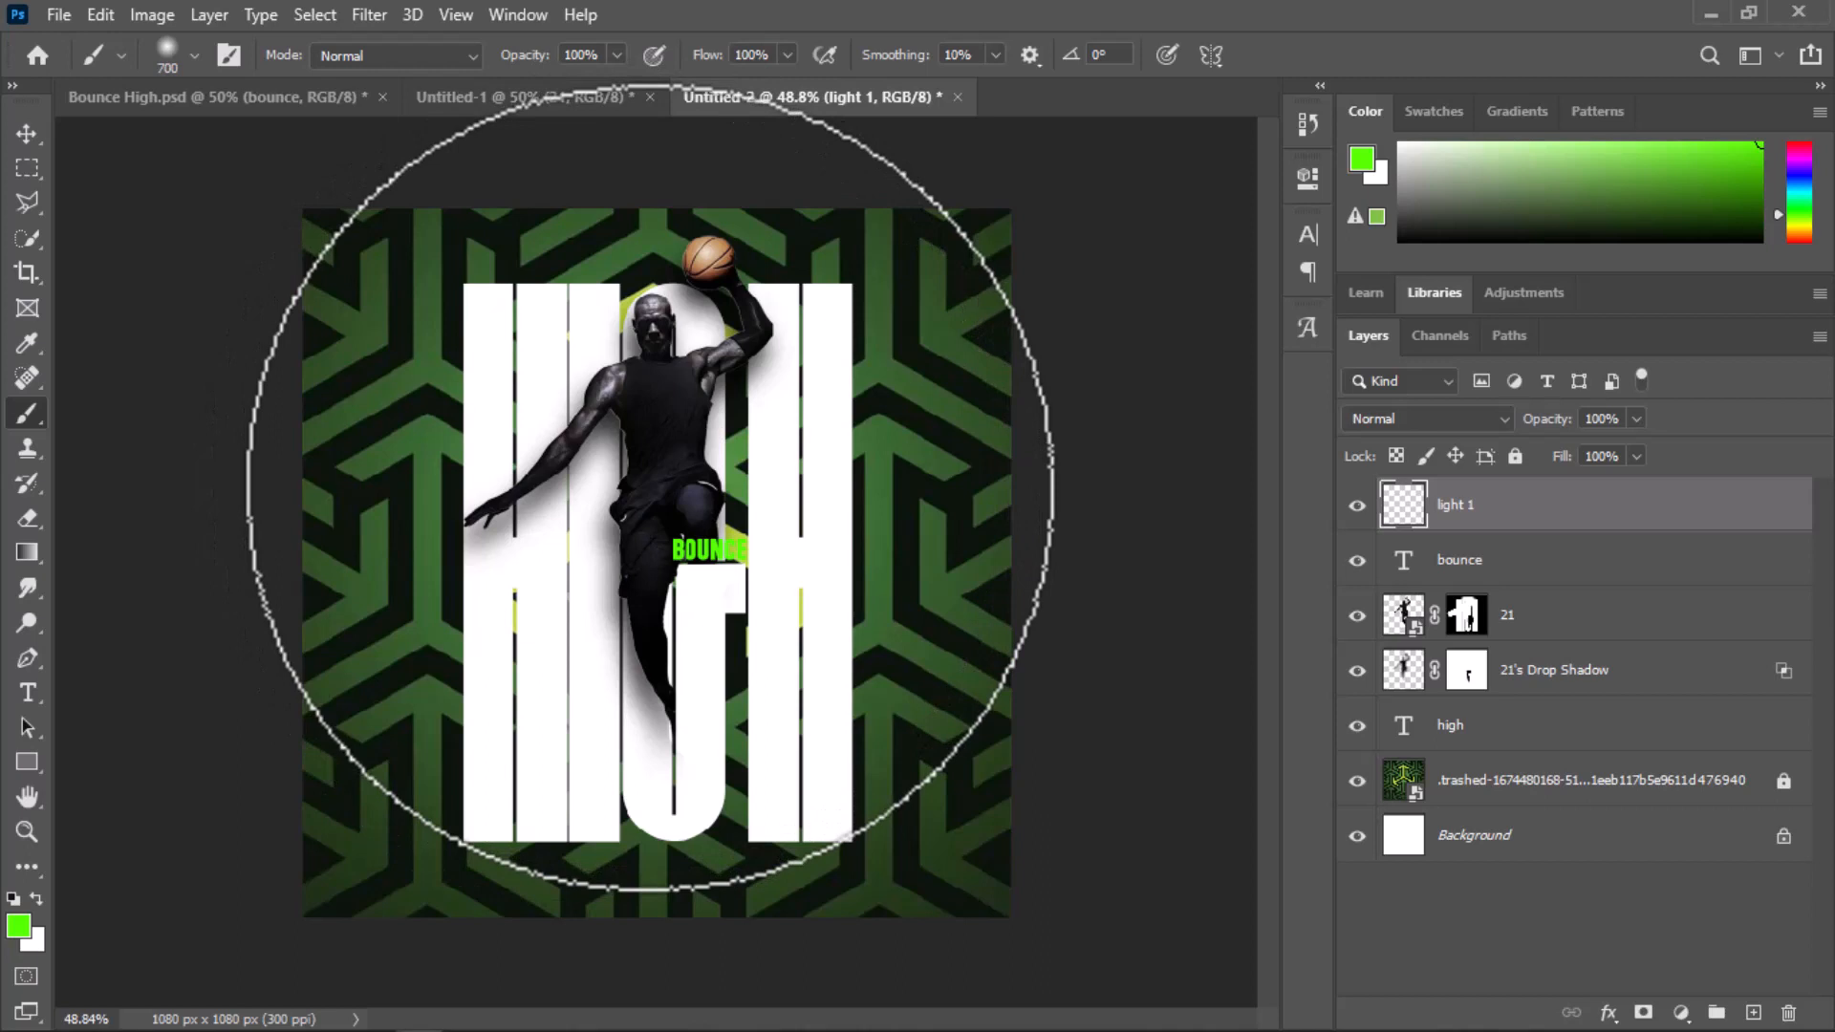
pyautogui.click(650, 488)
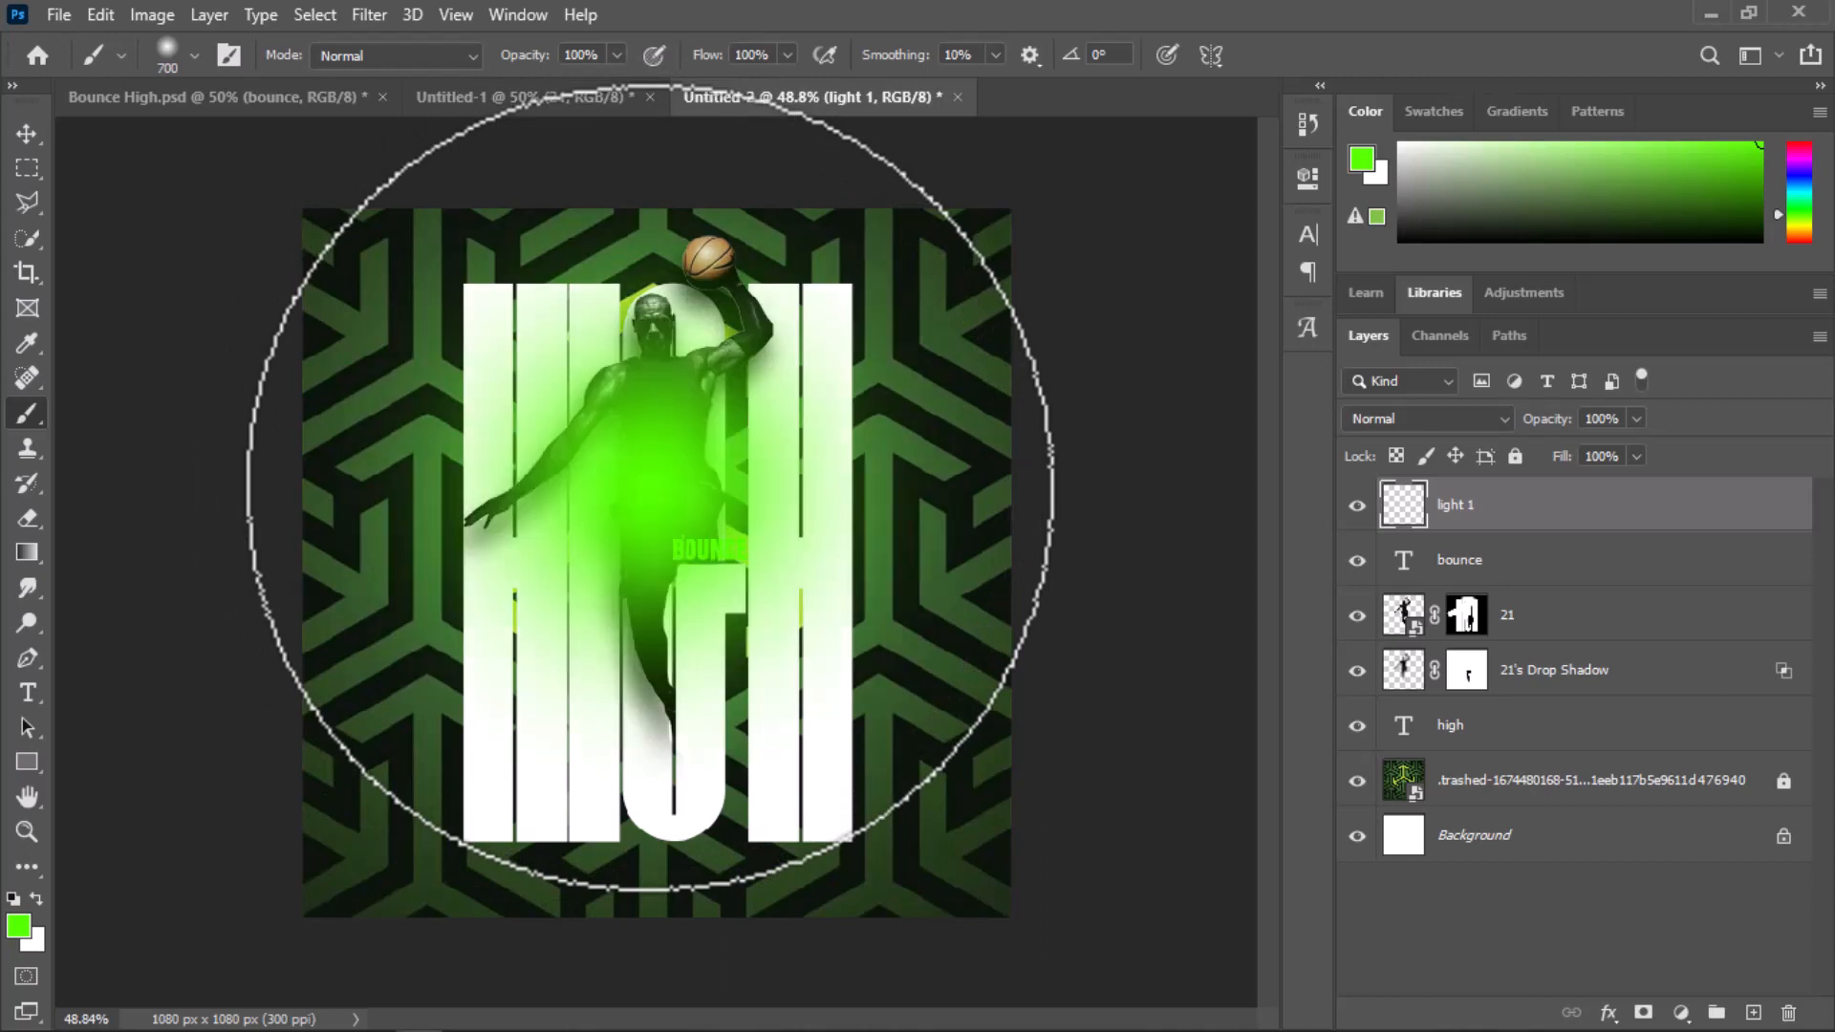
# Move the green glow to the poster's upper-left corner and enlarge it proportionally to about 120%
pyautogui.click(26, 134)
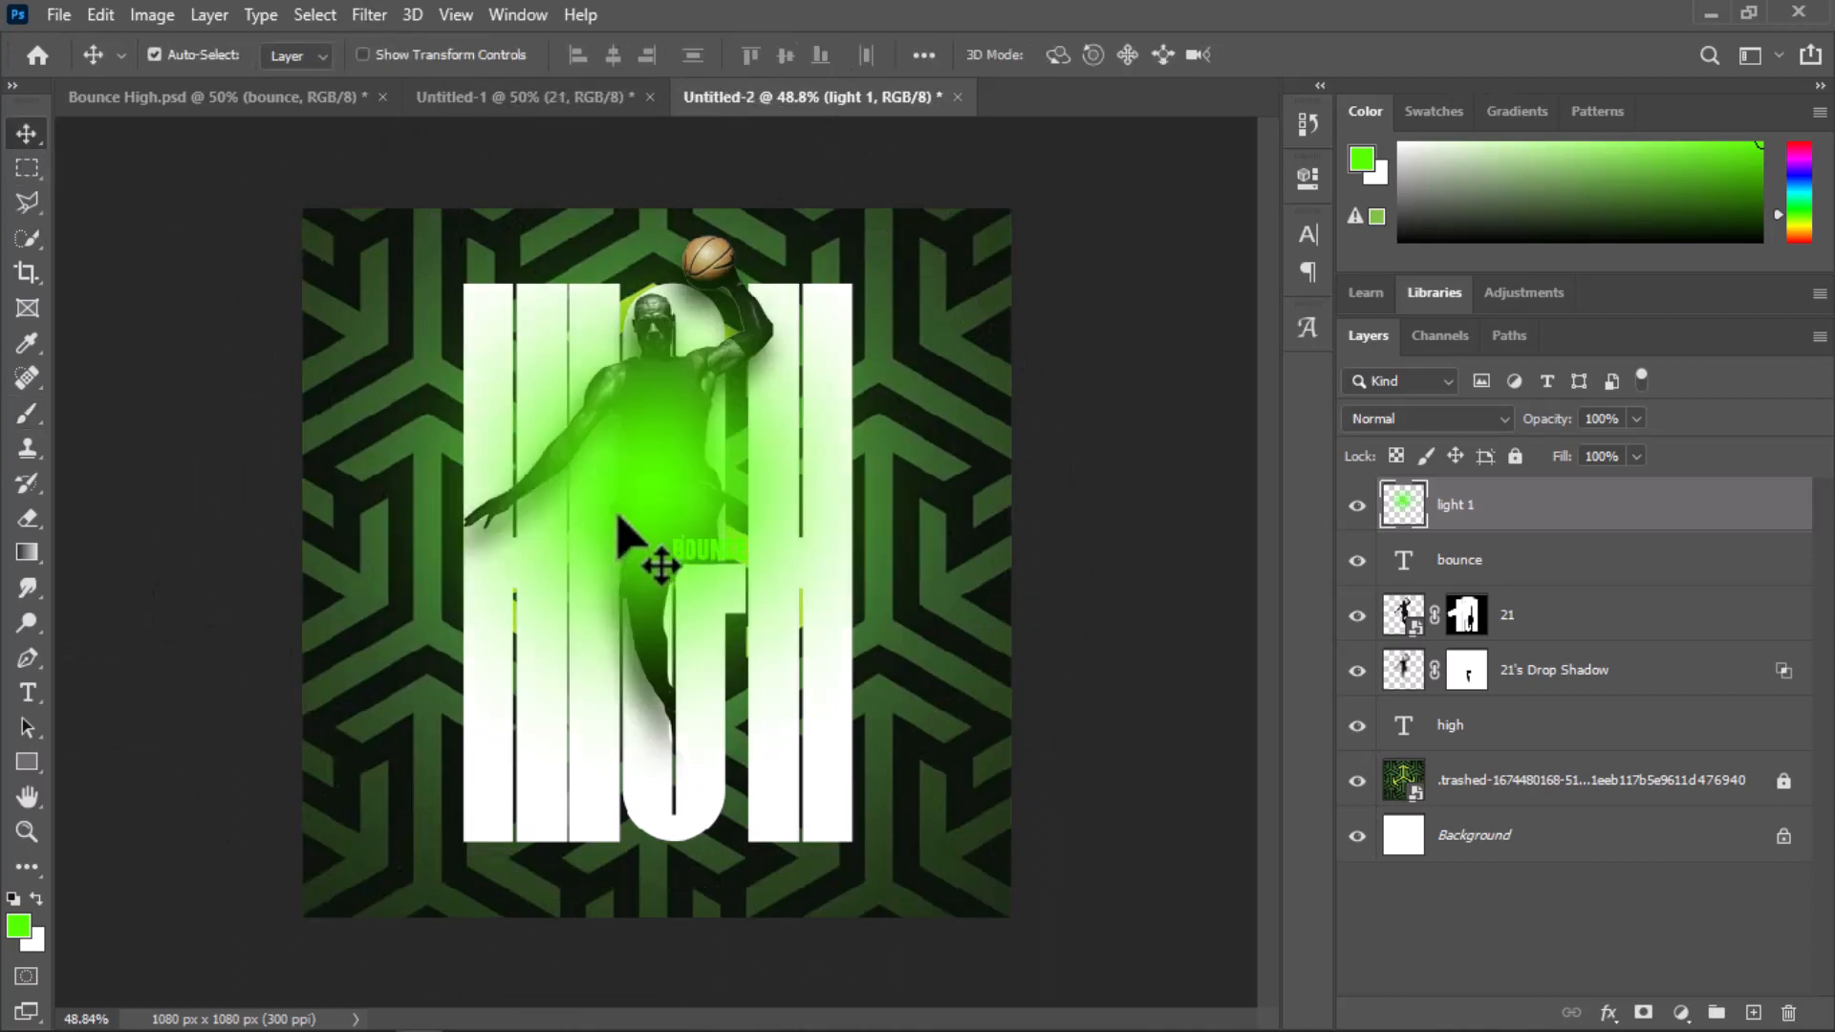
pyautogui.moveTo(634, 533); pyautogui.dragTo(381, 300)
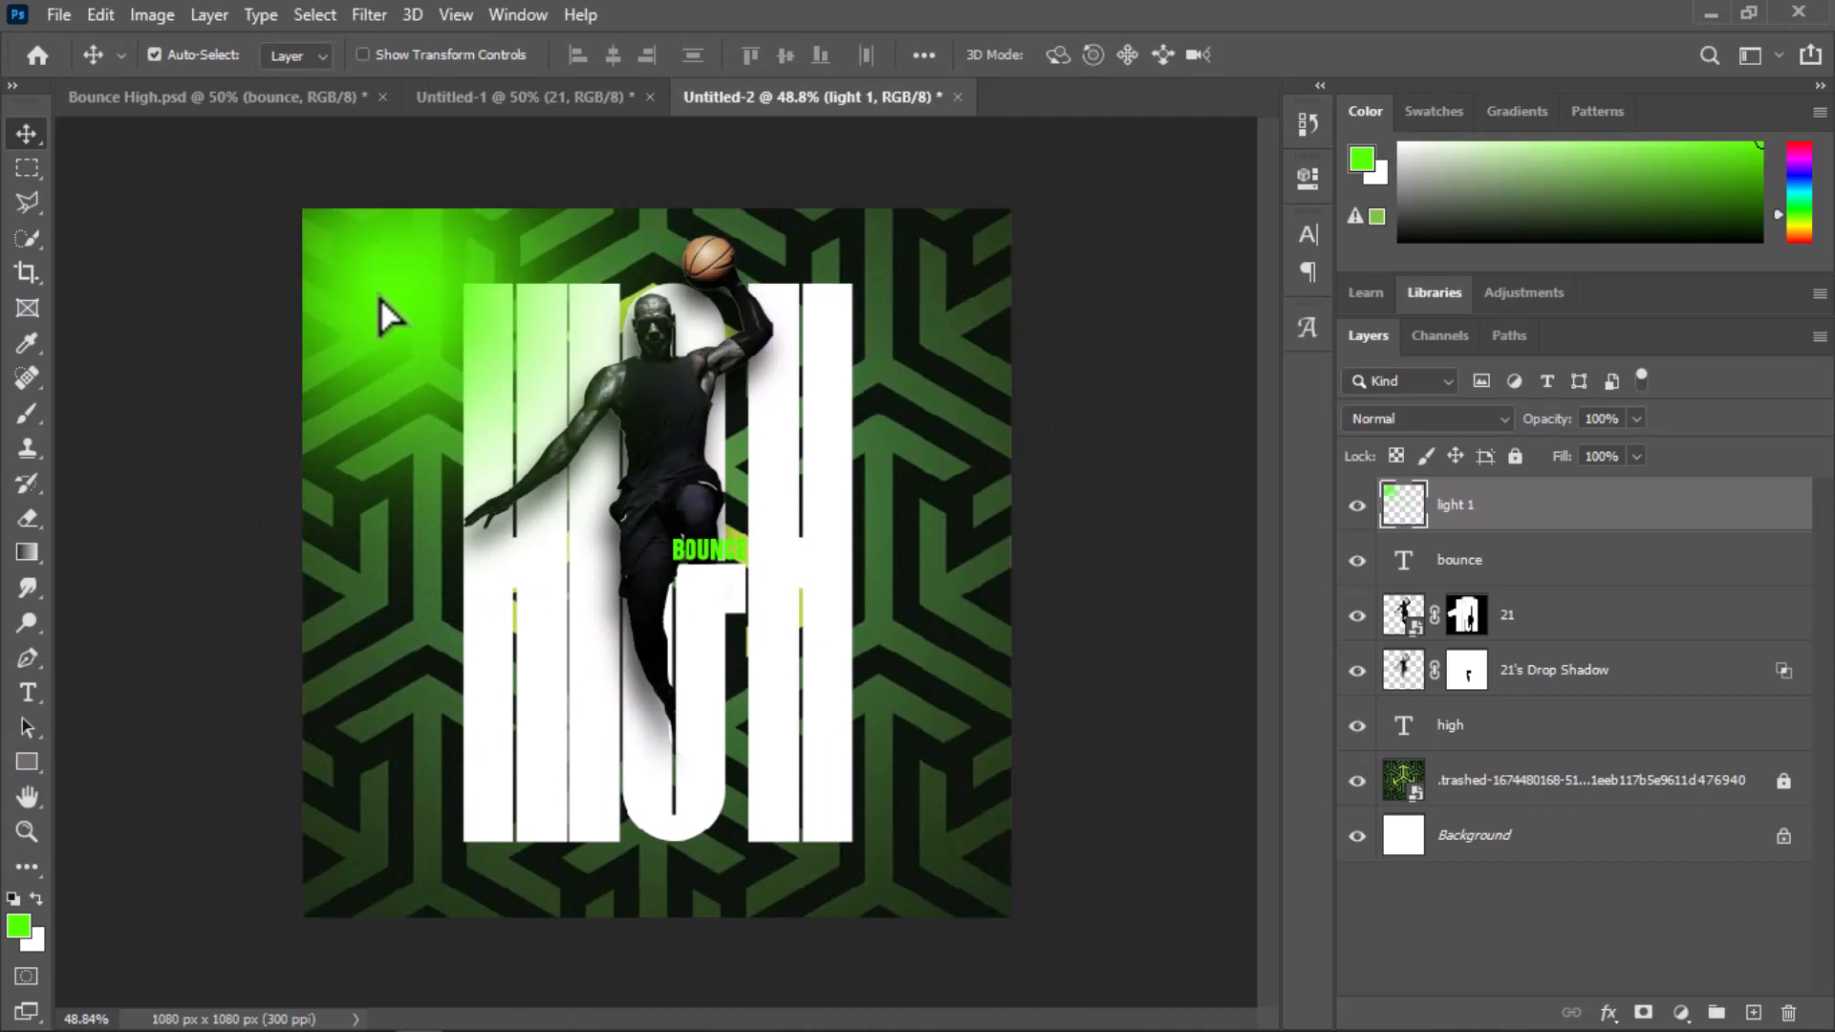
pyautogui.hotkey('ctrl', 't')
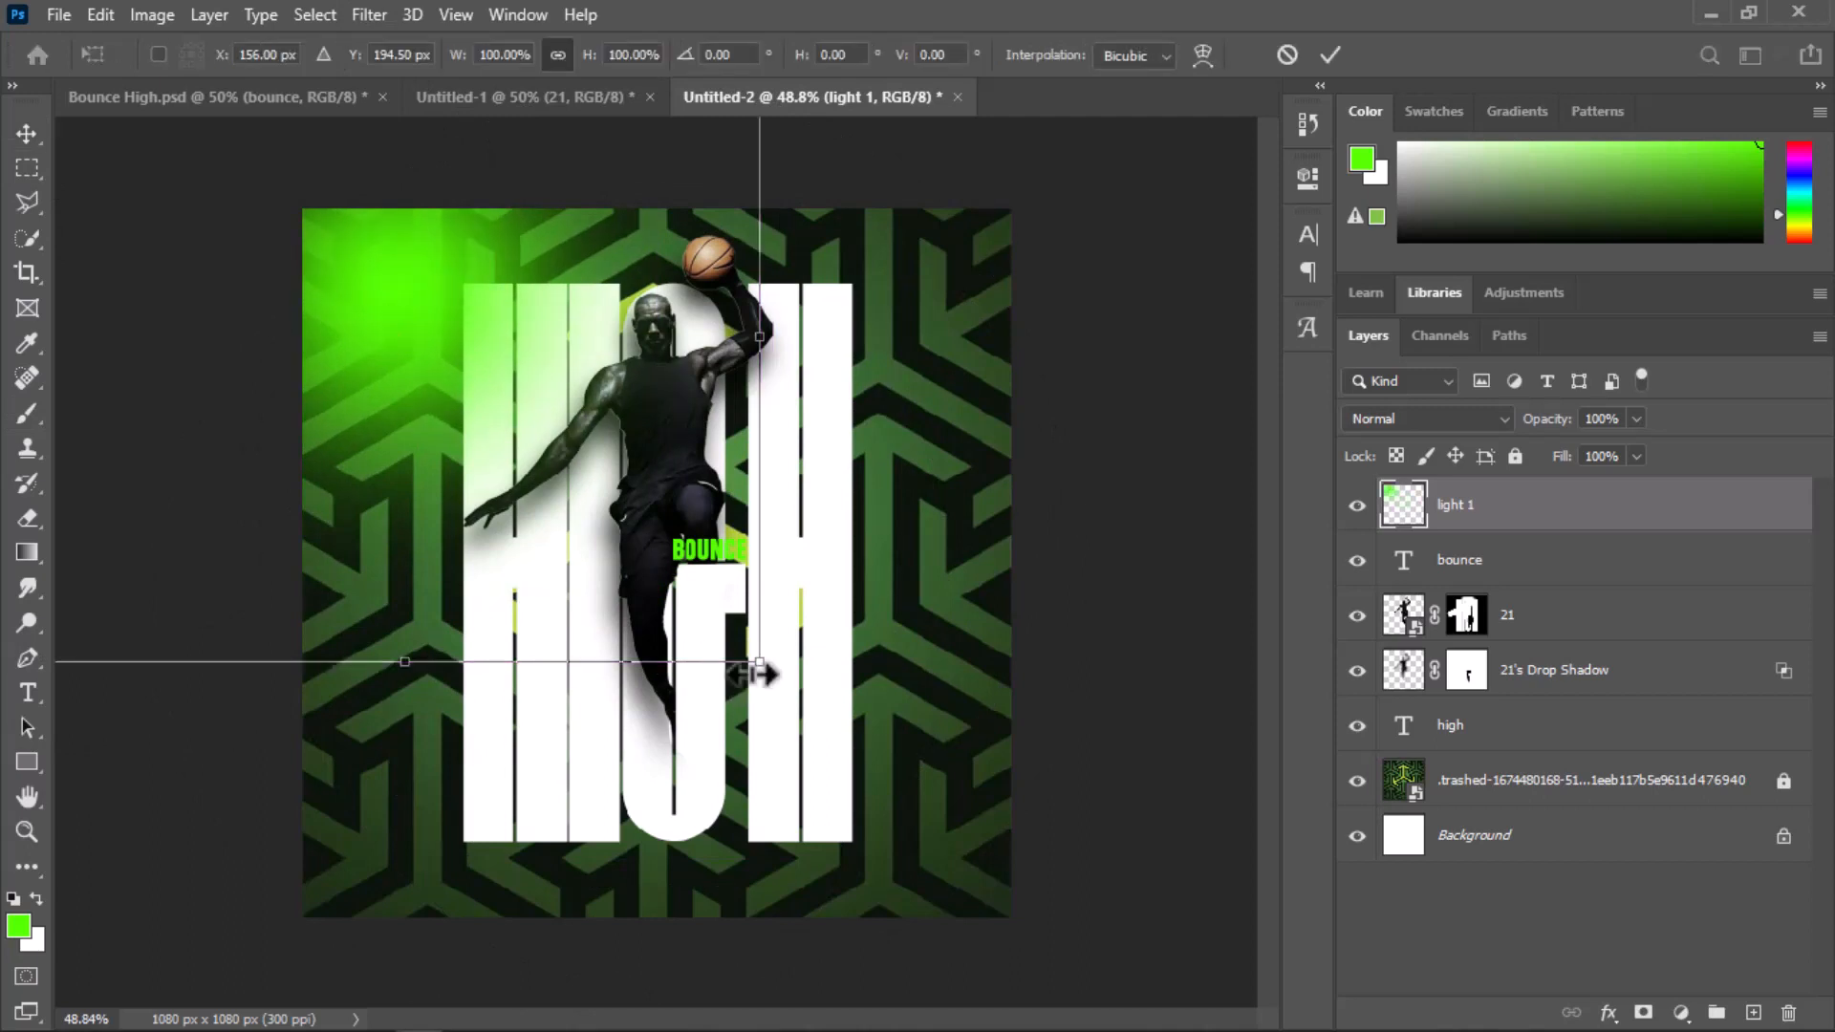
pyautogui.moveTo(760, 665); pyautogui.dragTo(830, 727)
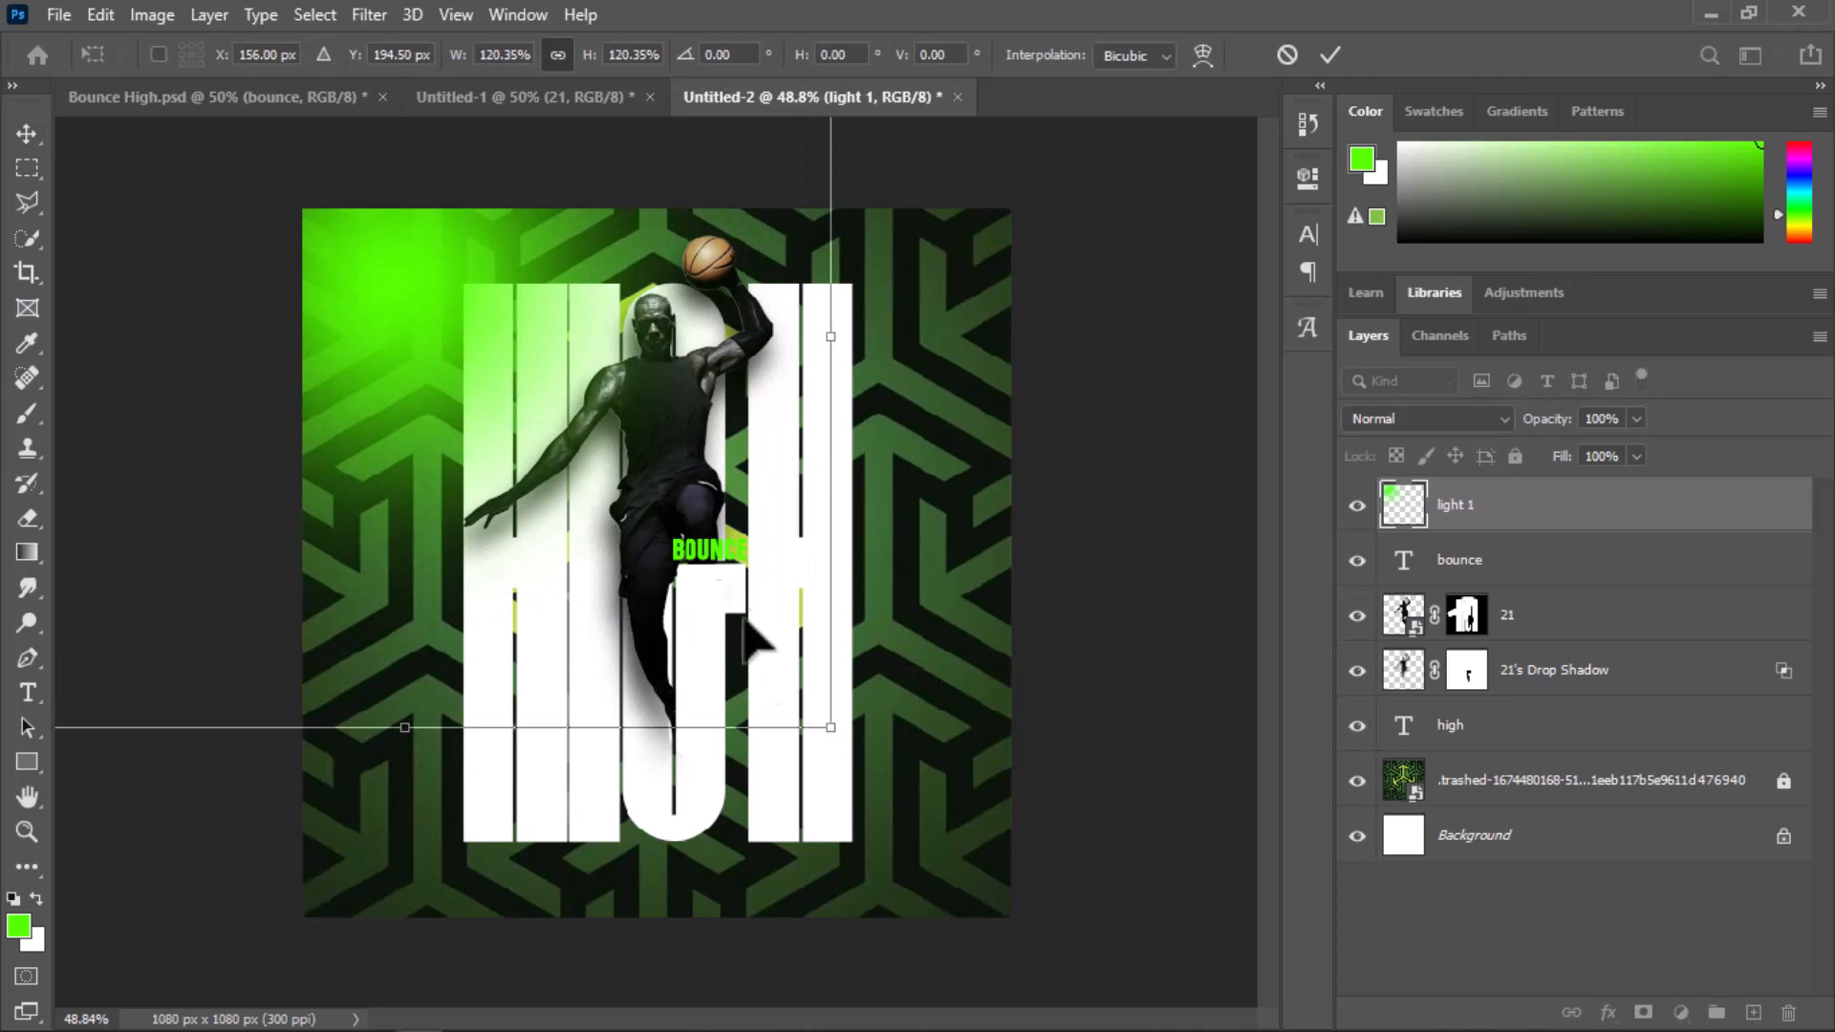
pyautogui.click(1330, 55)
# Blend the light 1 layer with Linear Dodge (Add) at 76% opacity and shift the glow slightly right
pyautogui.click(1428, 417)
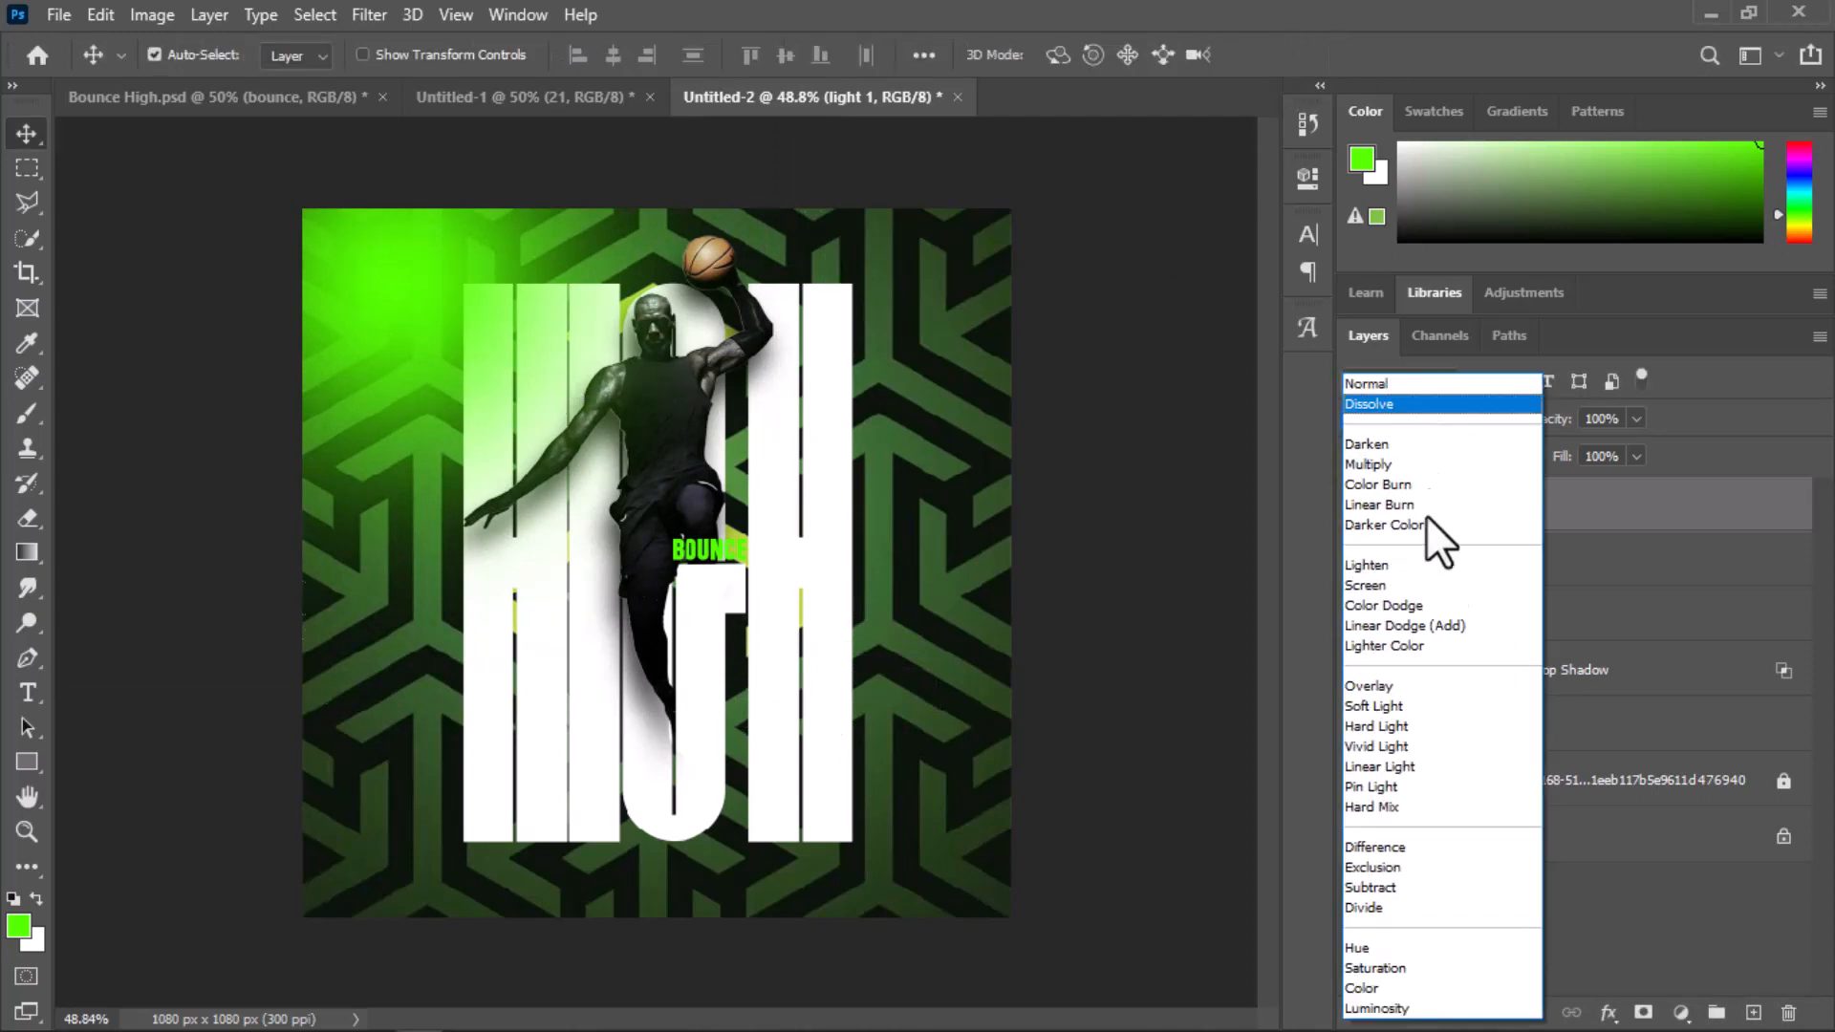
pyautogui.click(1413, 627)
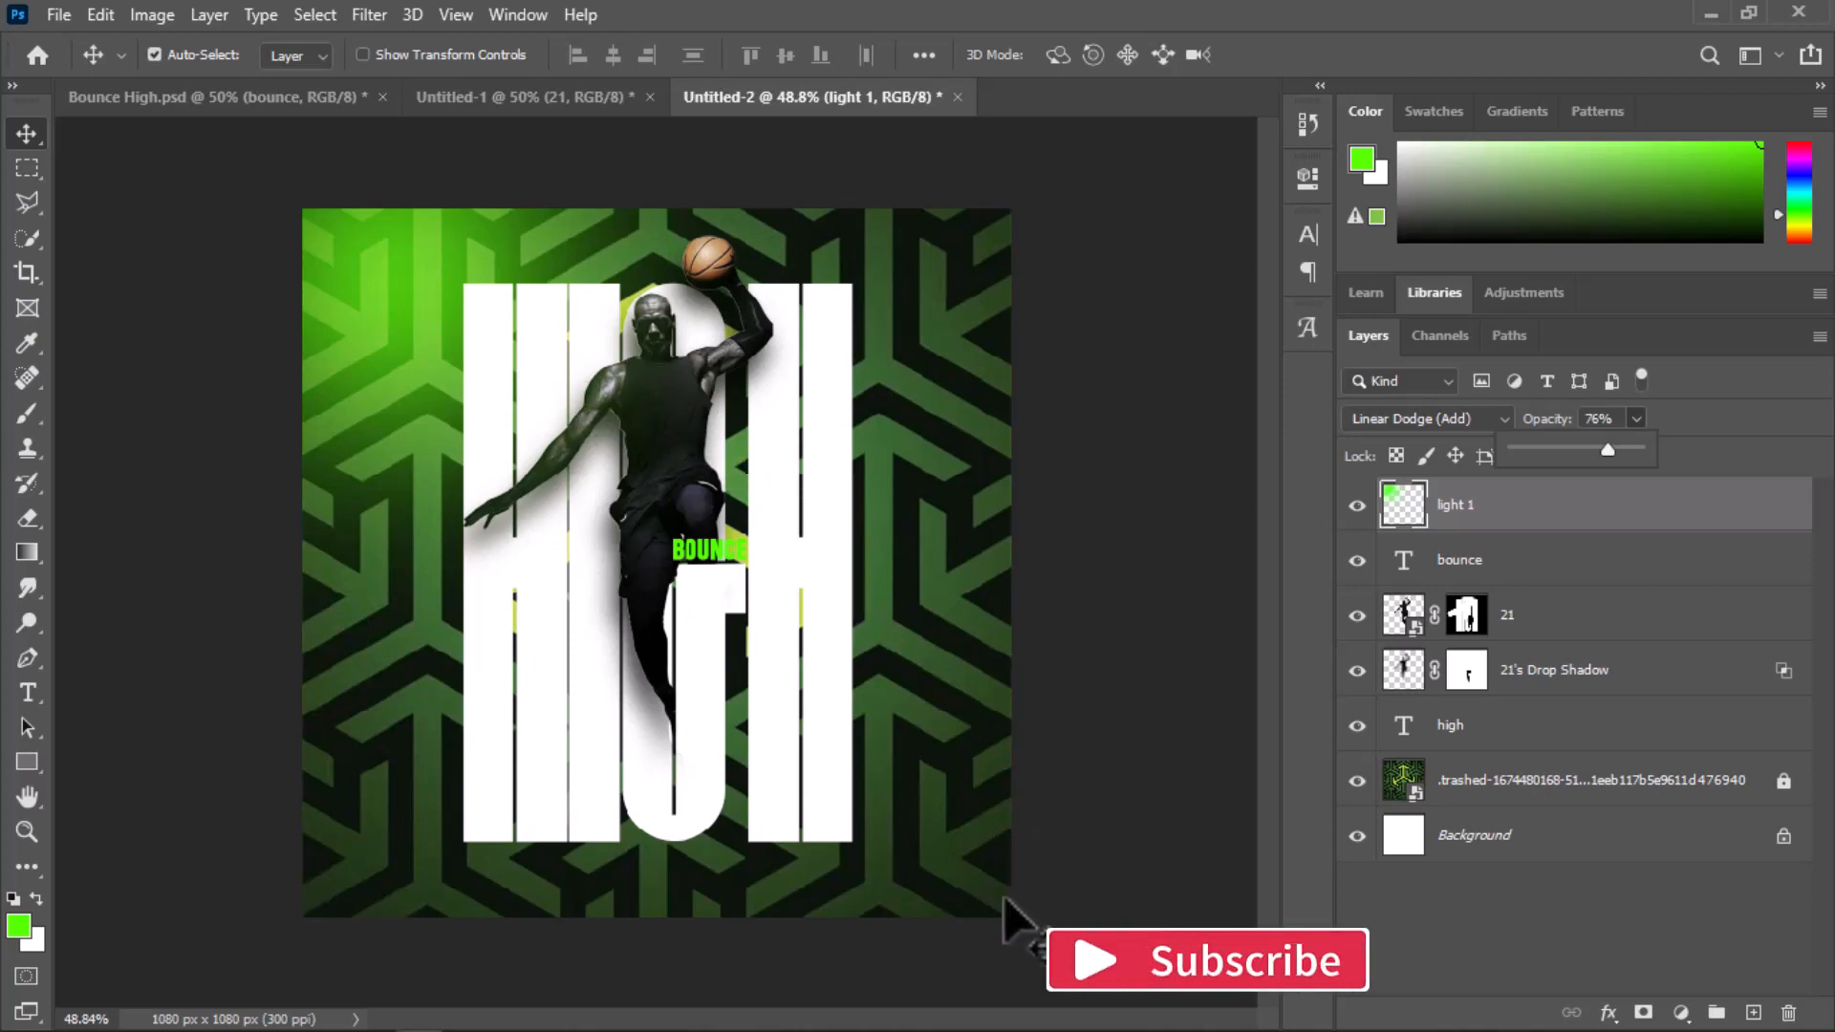
pyautogui.moveTo(374, 252); pyautogui.dragTo(390, 254)
# Convert the light 1 layer to a smart object and blend it with Linear Dodge (Add) at 66% opacity
pyautogui.rightClick(1644, 516)
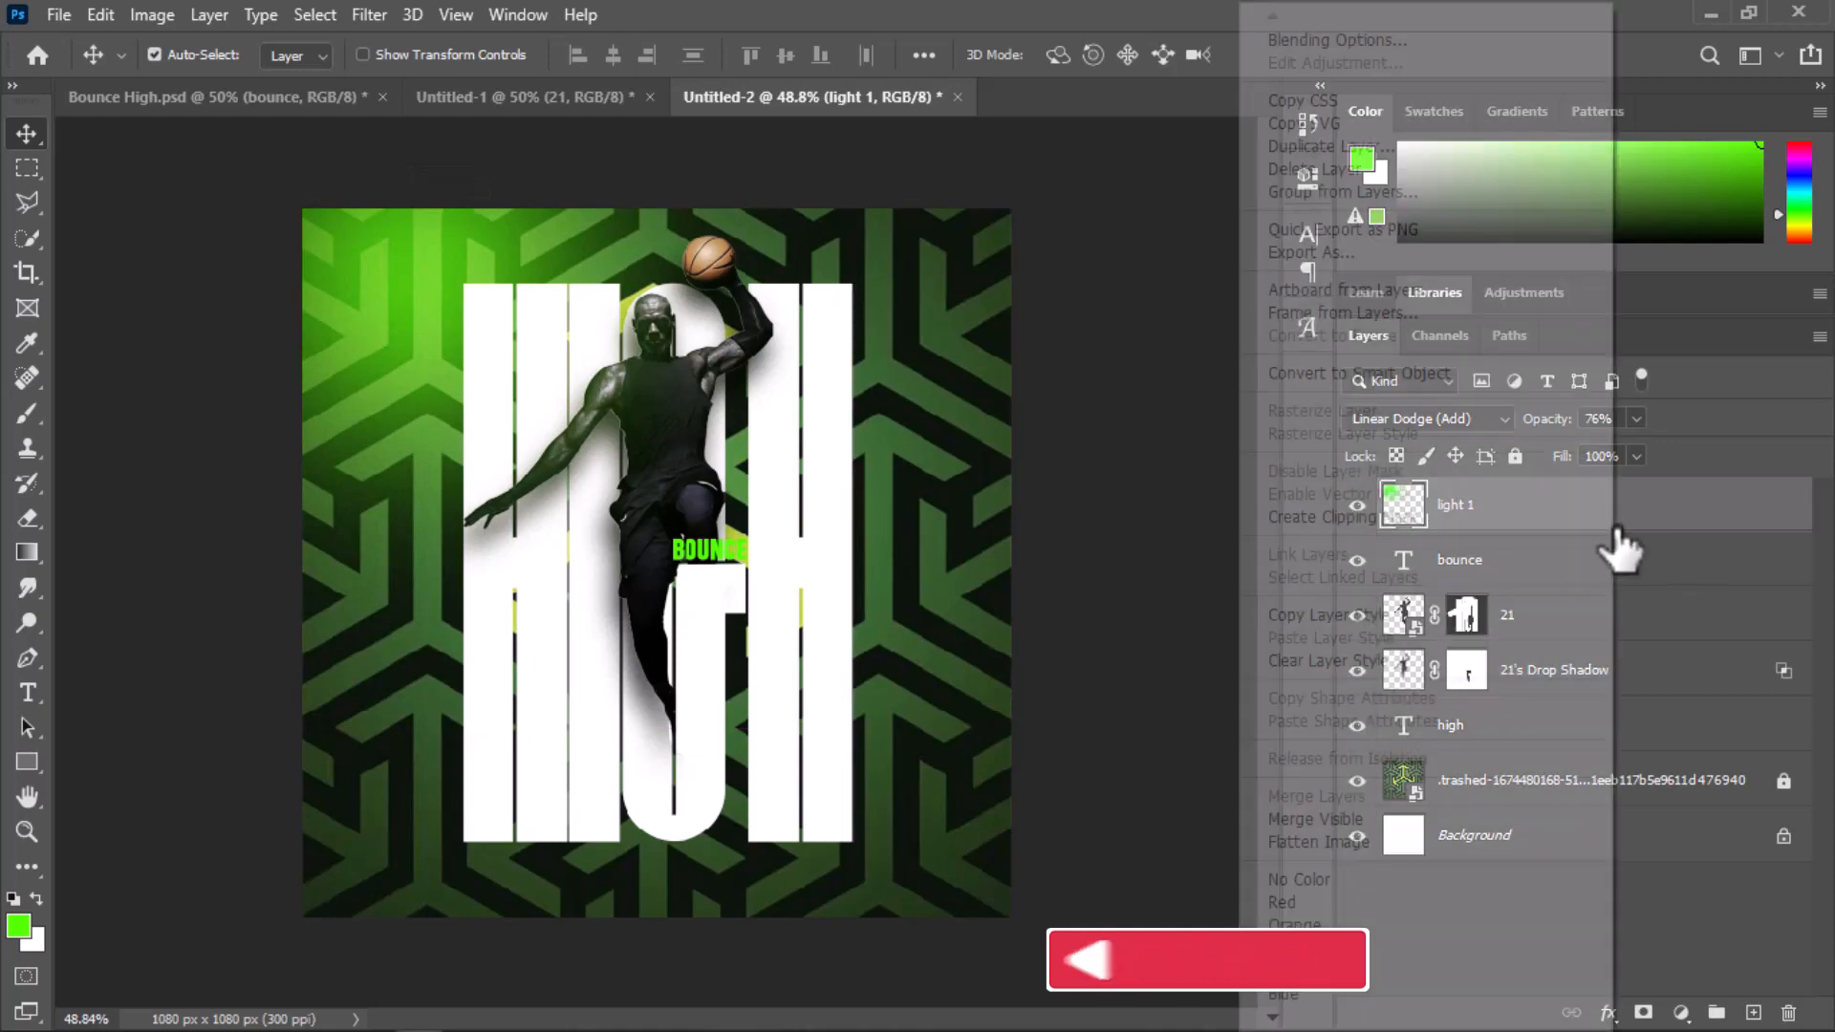
pyautogui.click(1666, 513)
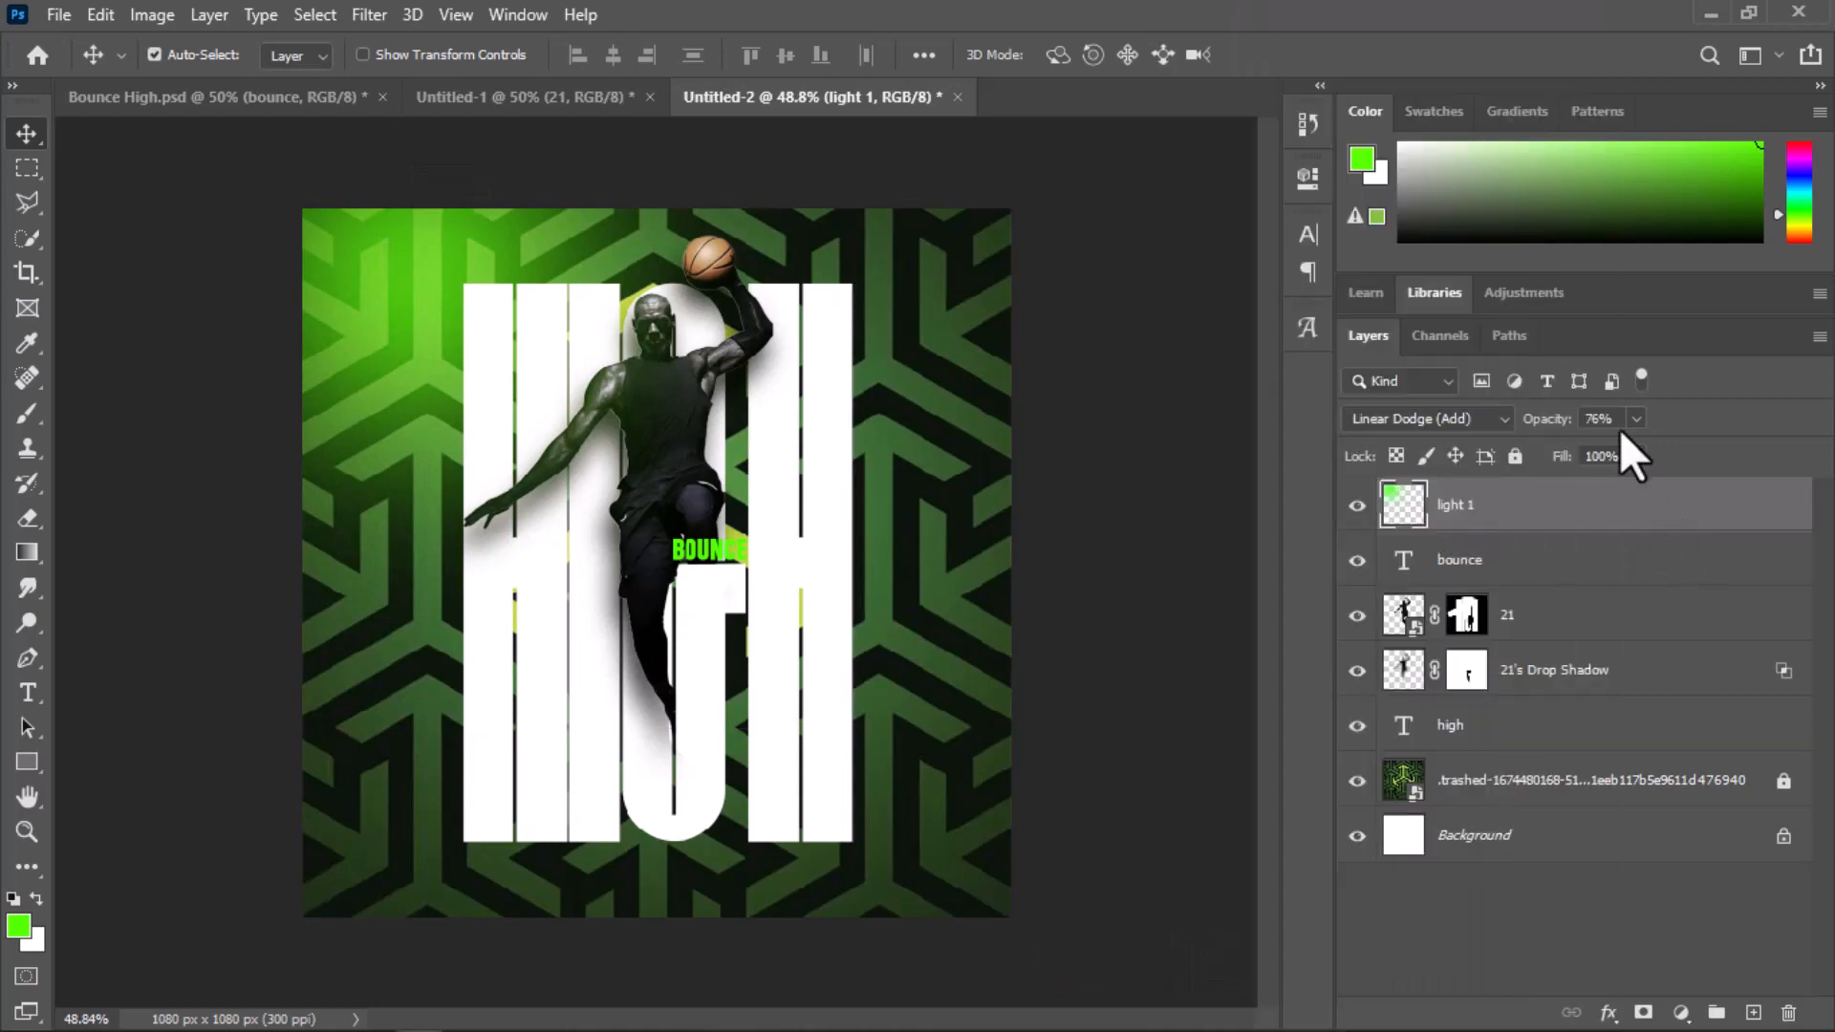
pyautogui.click(1637, 419)
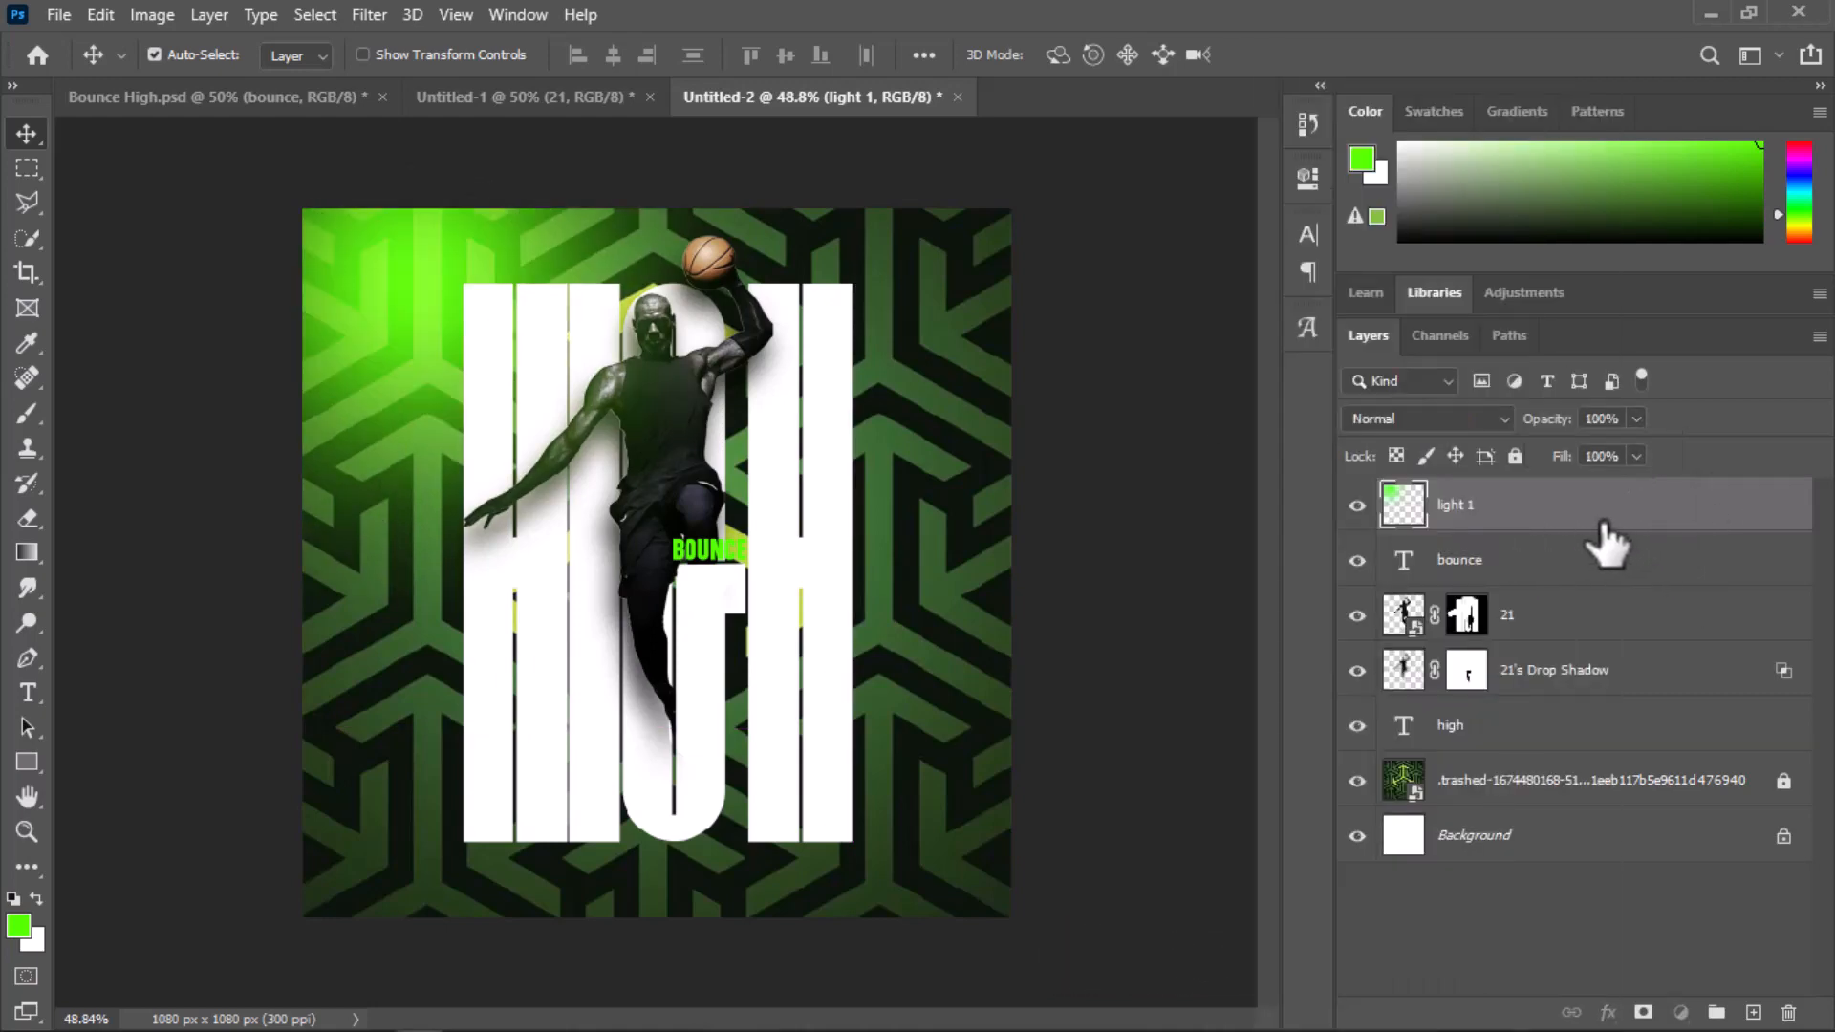
pyautogui.rightClick(1572, 528)
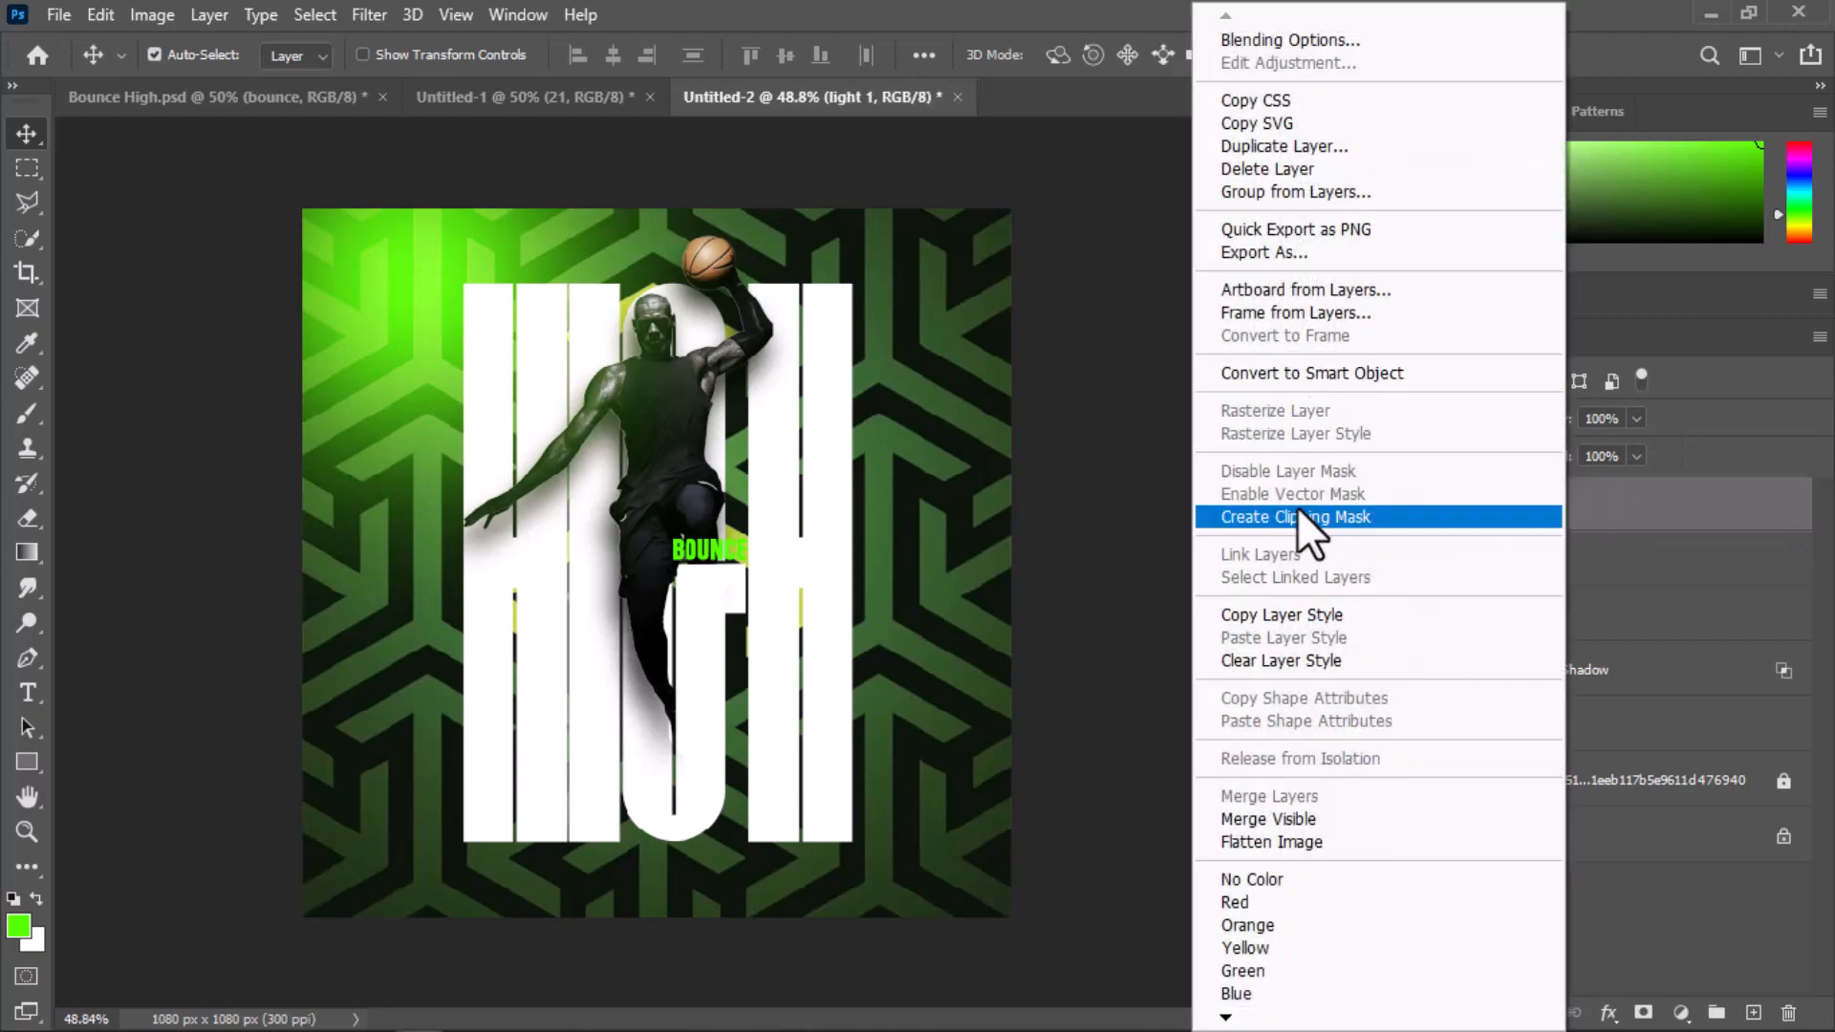
pyautogui.click(1287, 375)
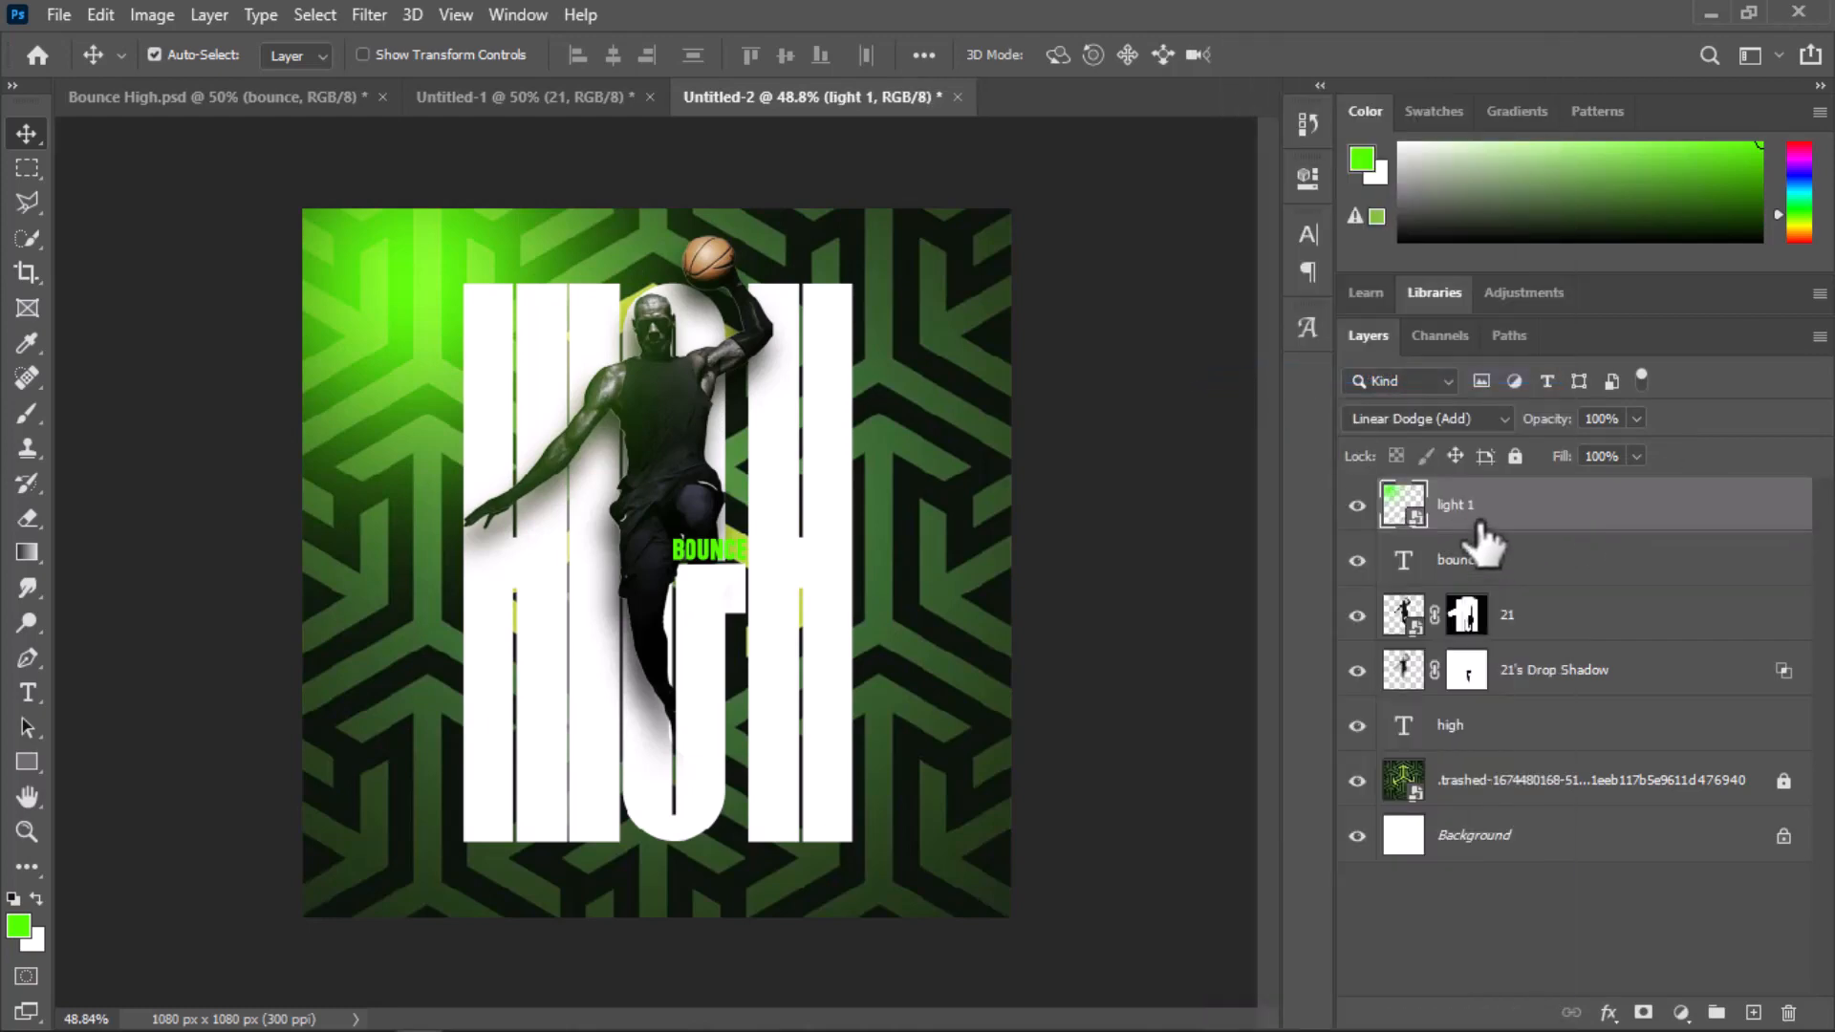
pyautogui.click(1635, 418)
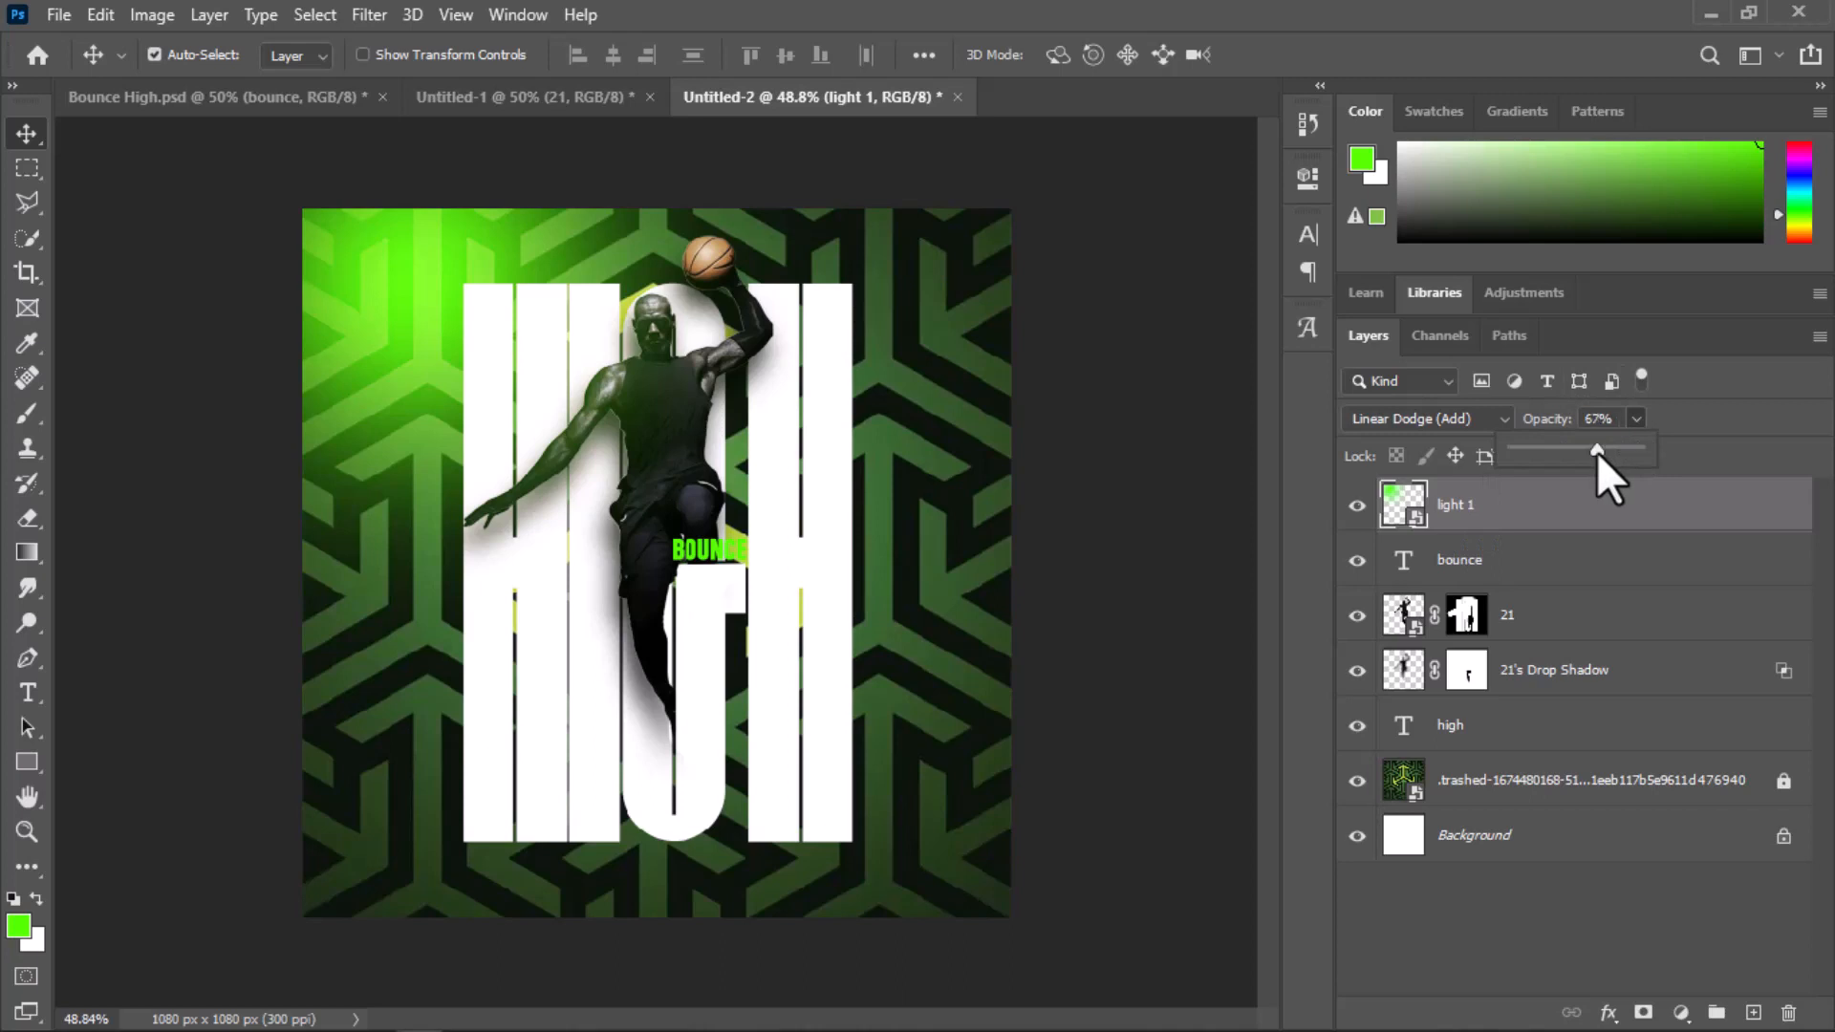
# Apply a Gaussian Blur with a 12.5 px radius to the light 1 layer and check the glow by toggling its visibility
pyautogui.click(381, 13)
pyautogui.moveTo(684, 318)
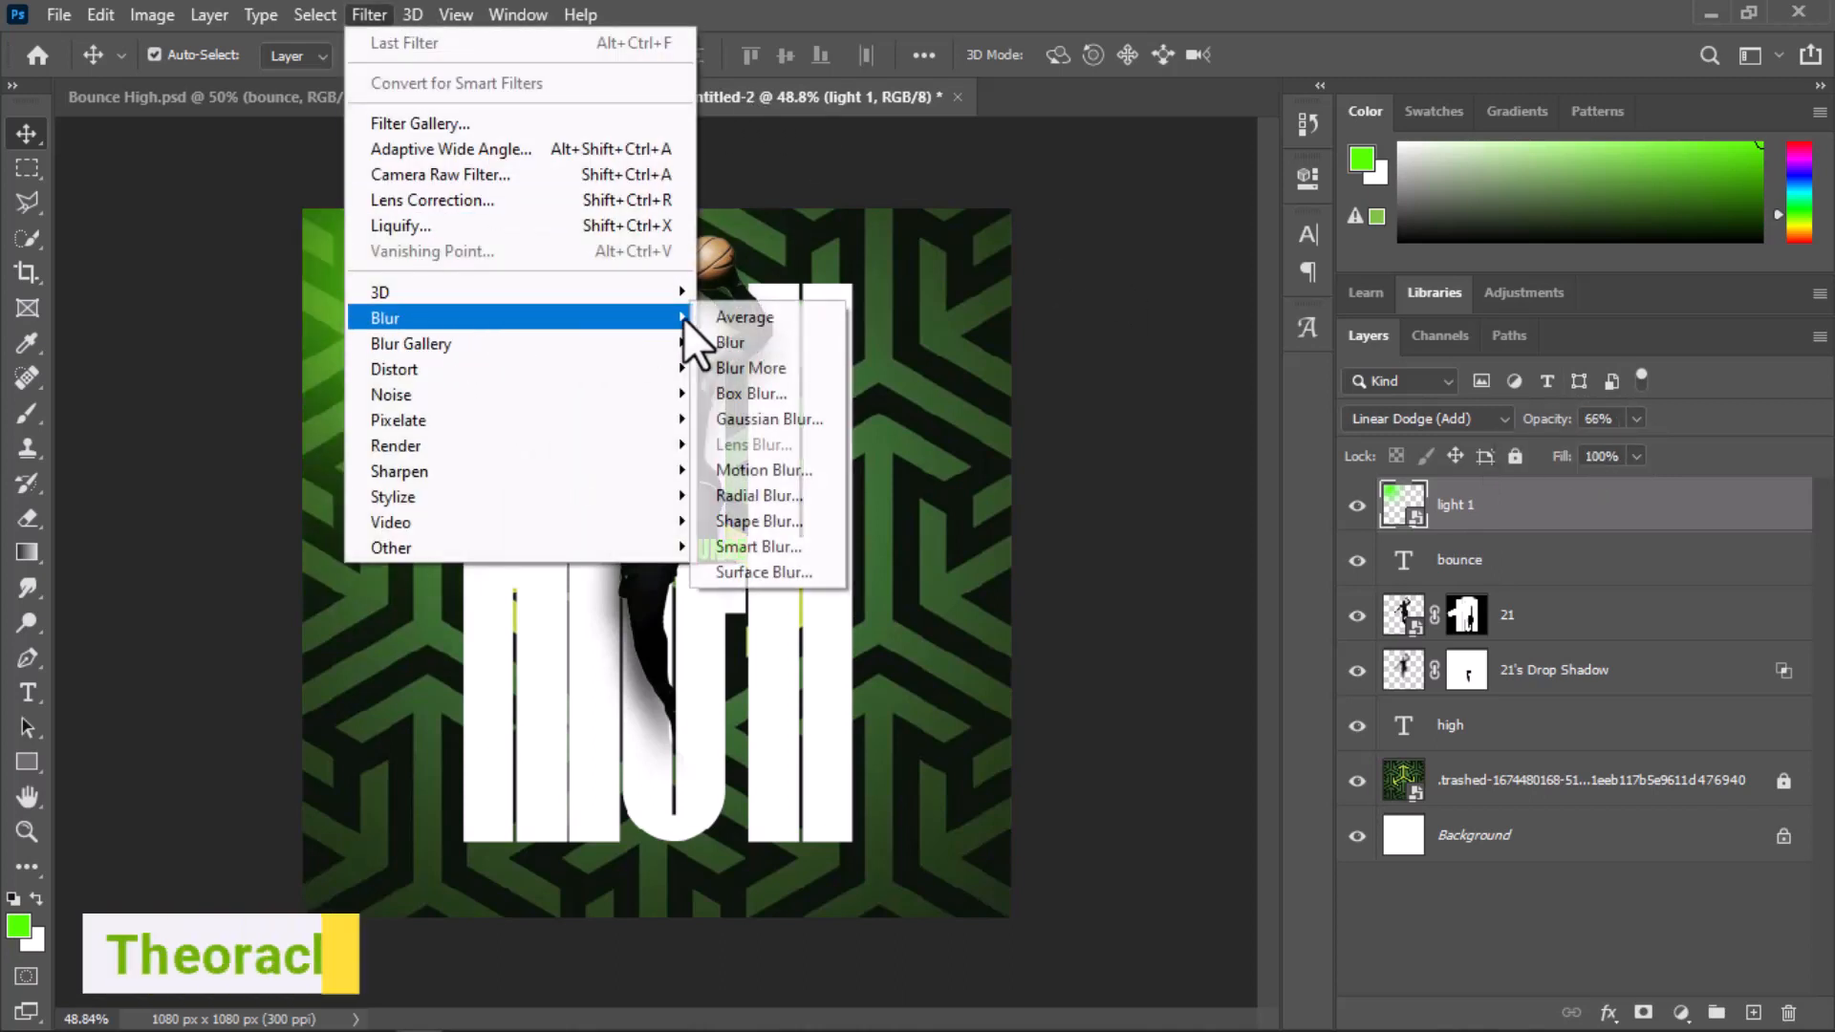
pyautogui.click(744, 415)
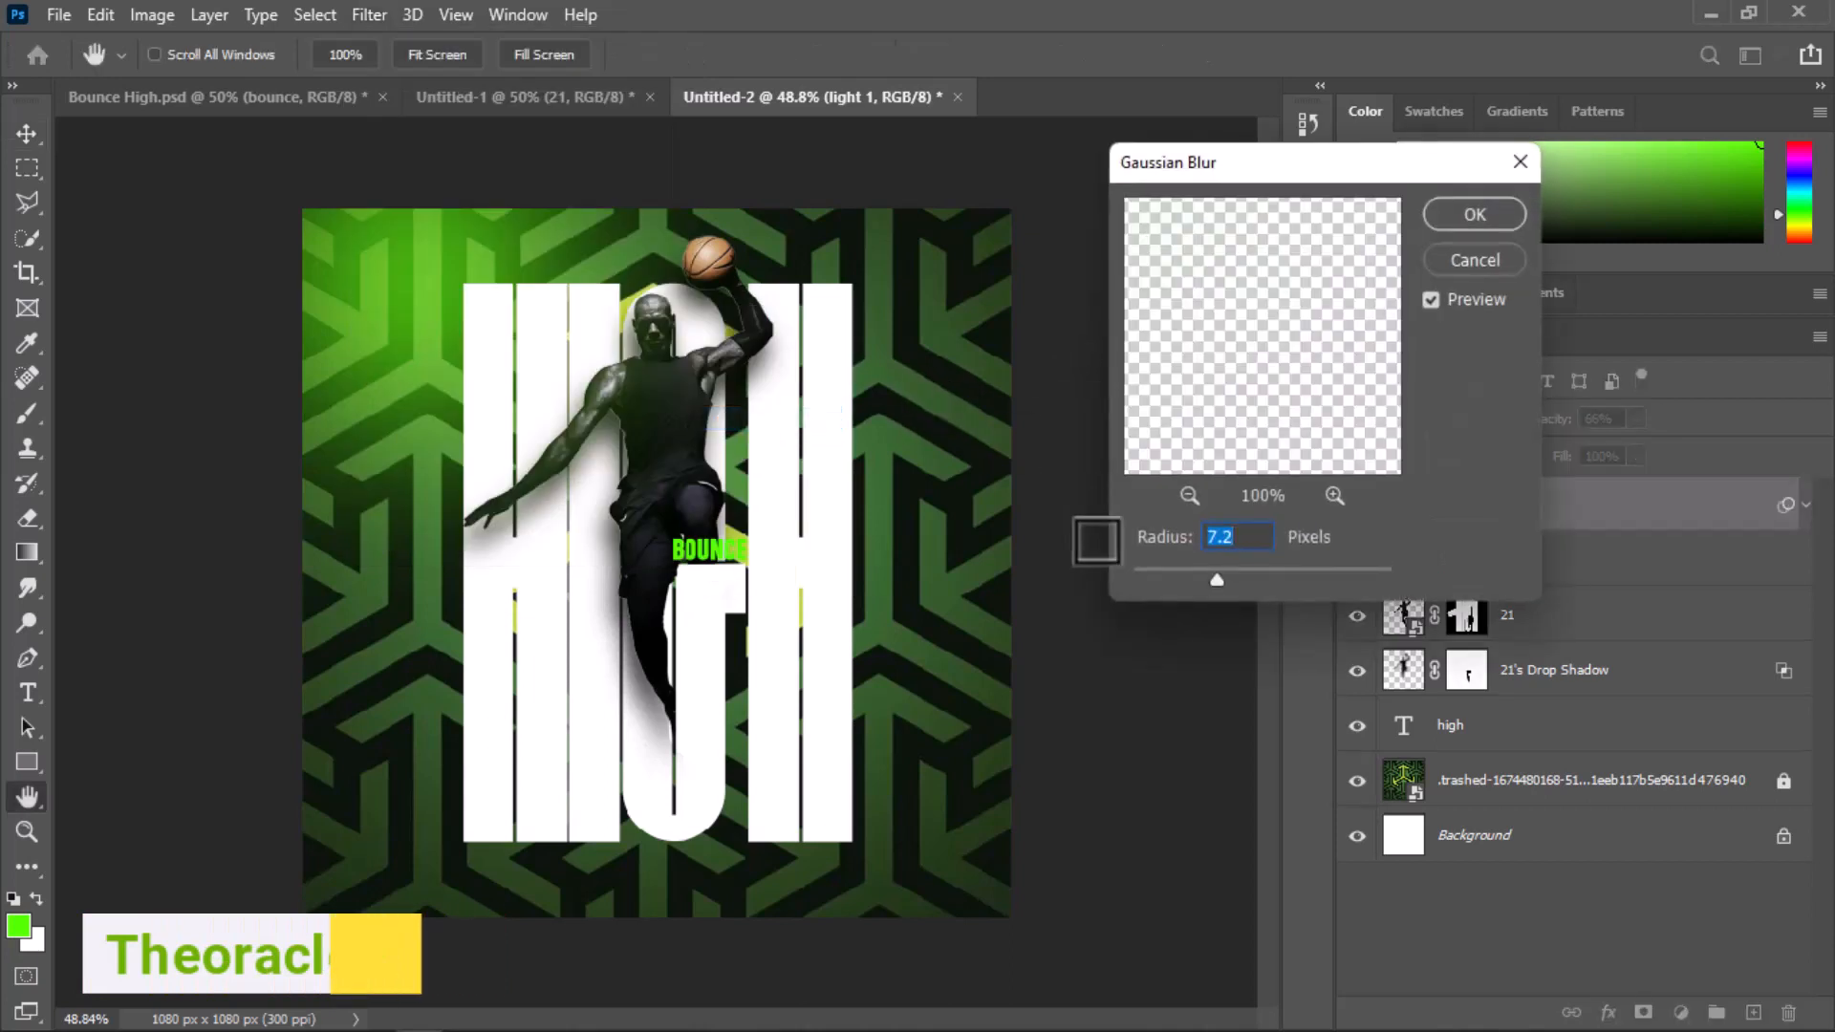
pyautogui.moveTo(1225, 581); pyautogui.dragTo(1237, 587)
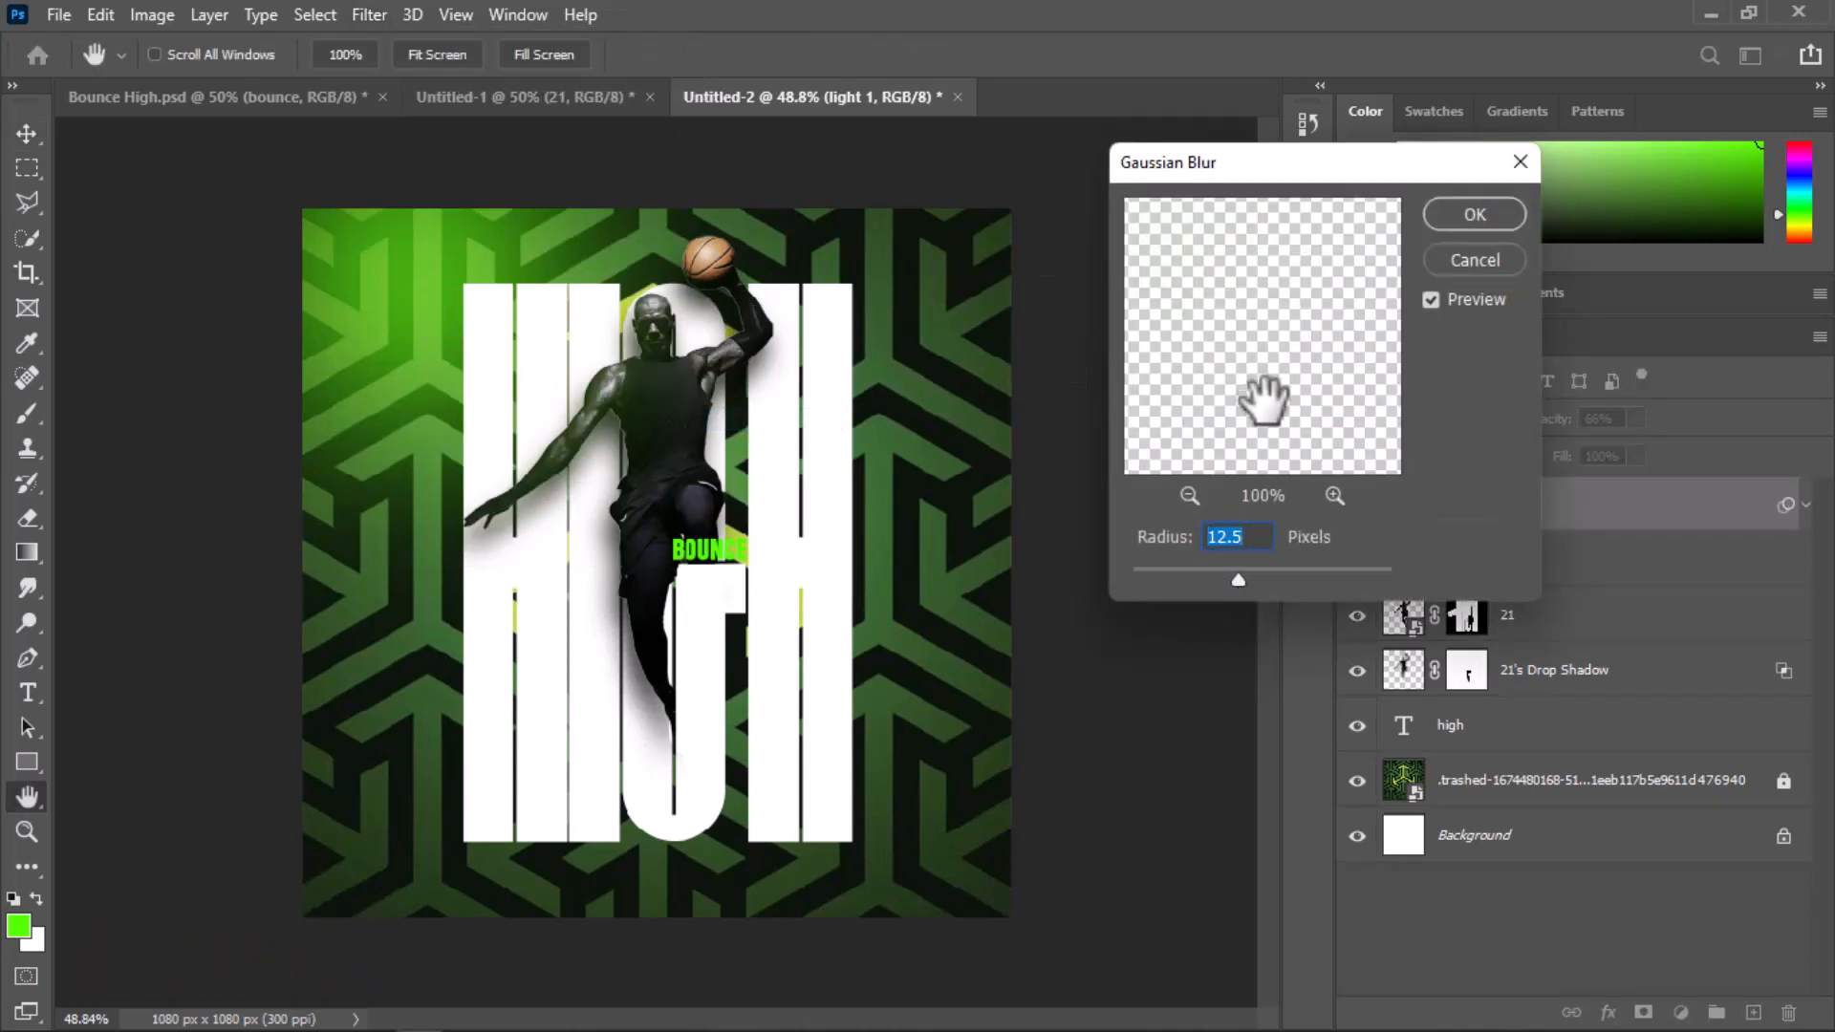
pyautogui.click(1190, 497)
pyautogui.click(1189, 497)
pyautogui.click(1190, 497)
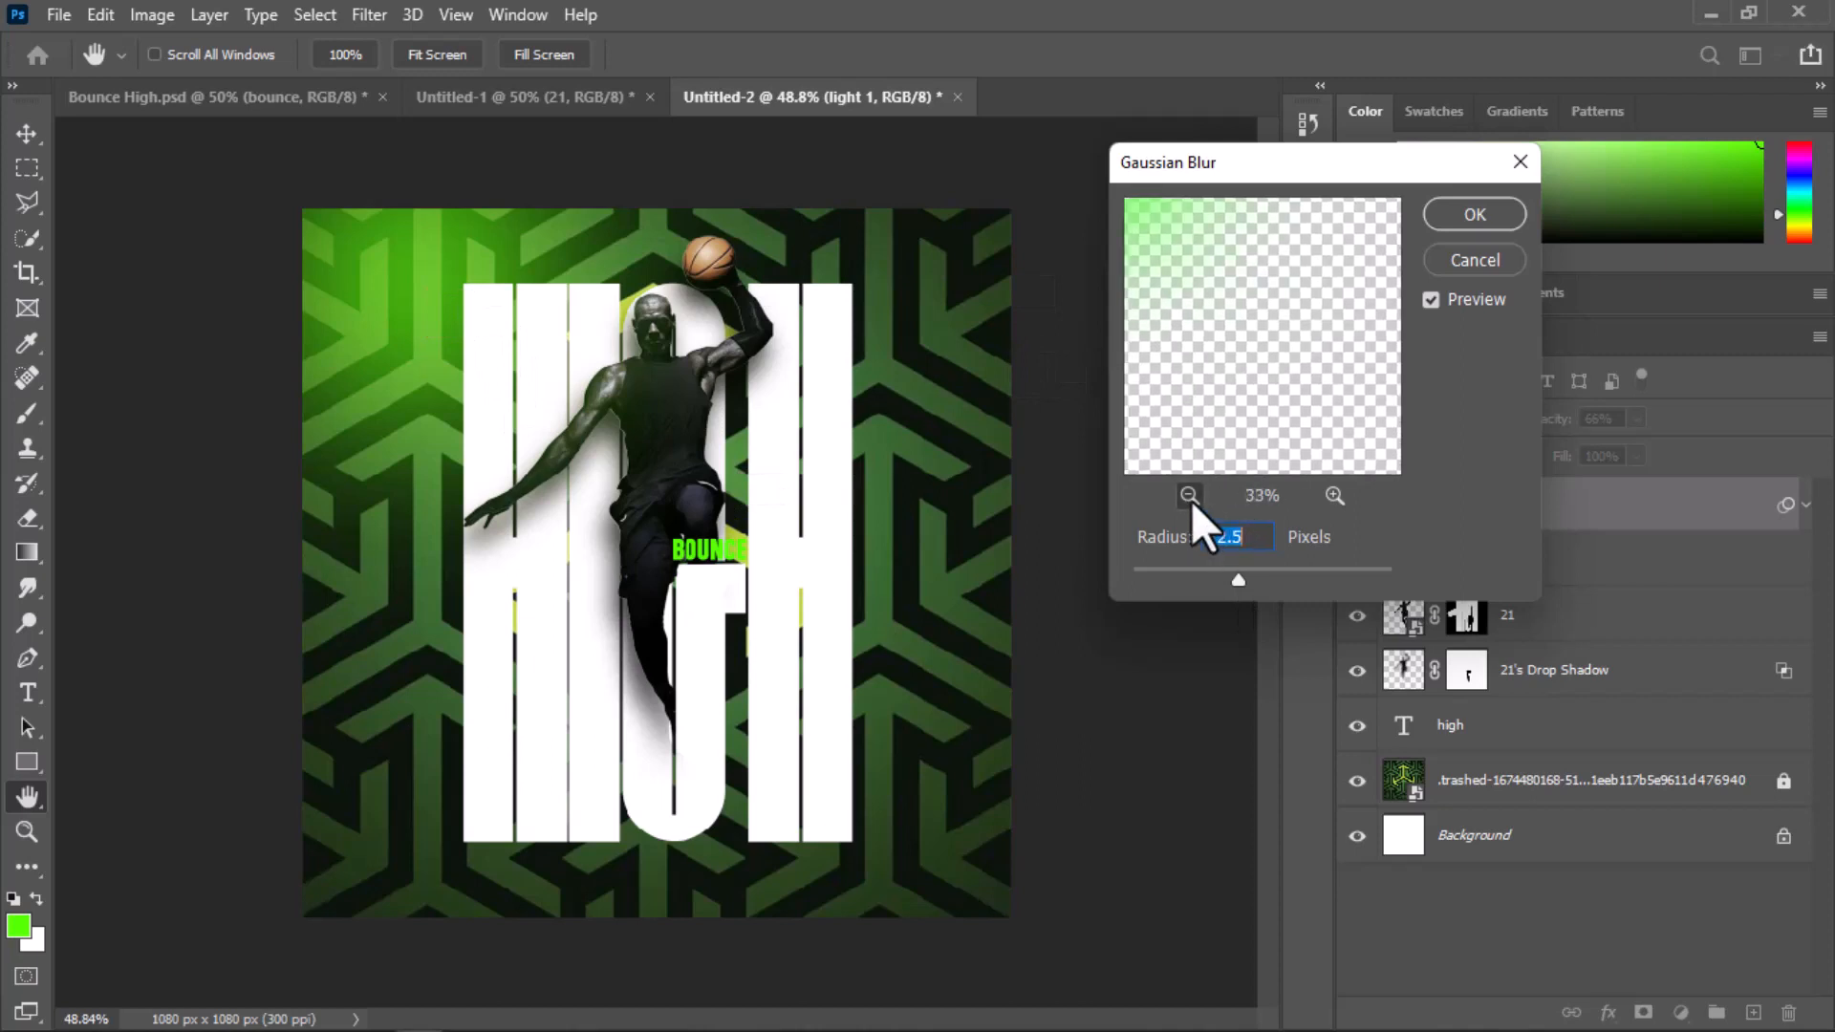
pyautogui.click(1189, 497)
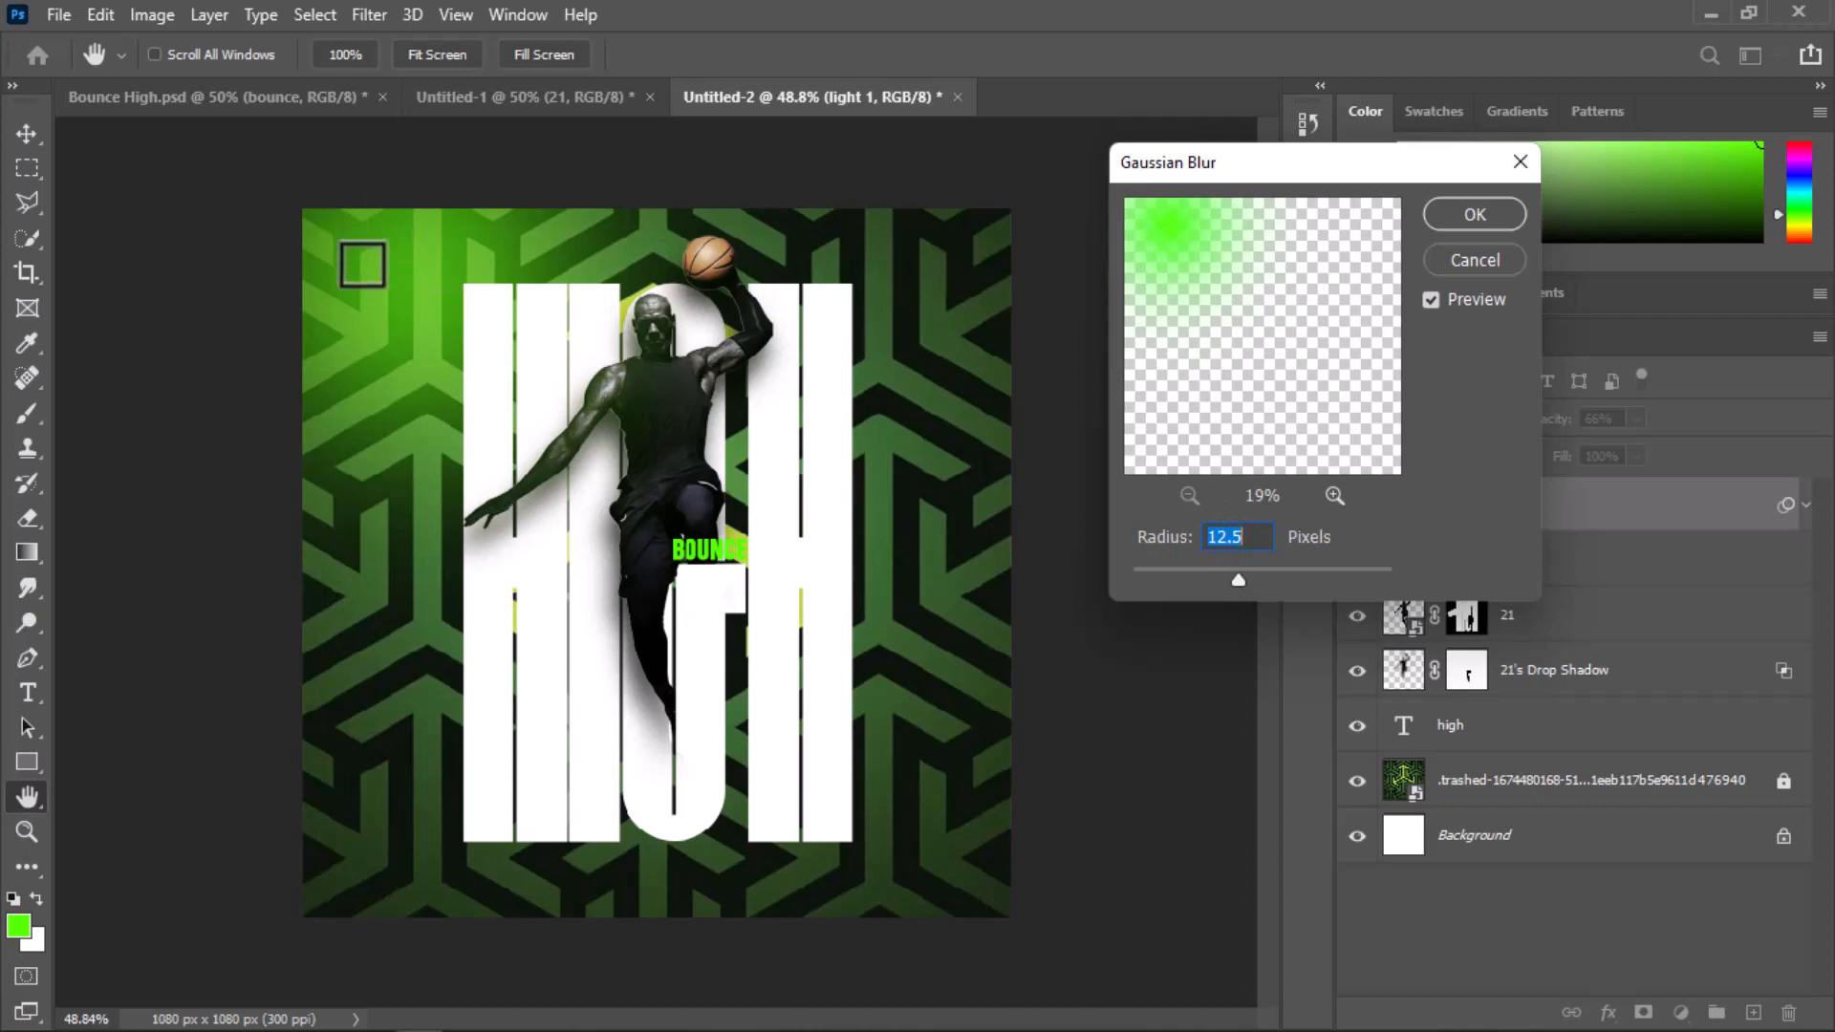
pyautogui.click(1468, 212)
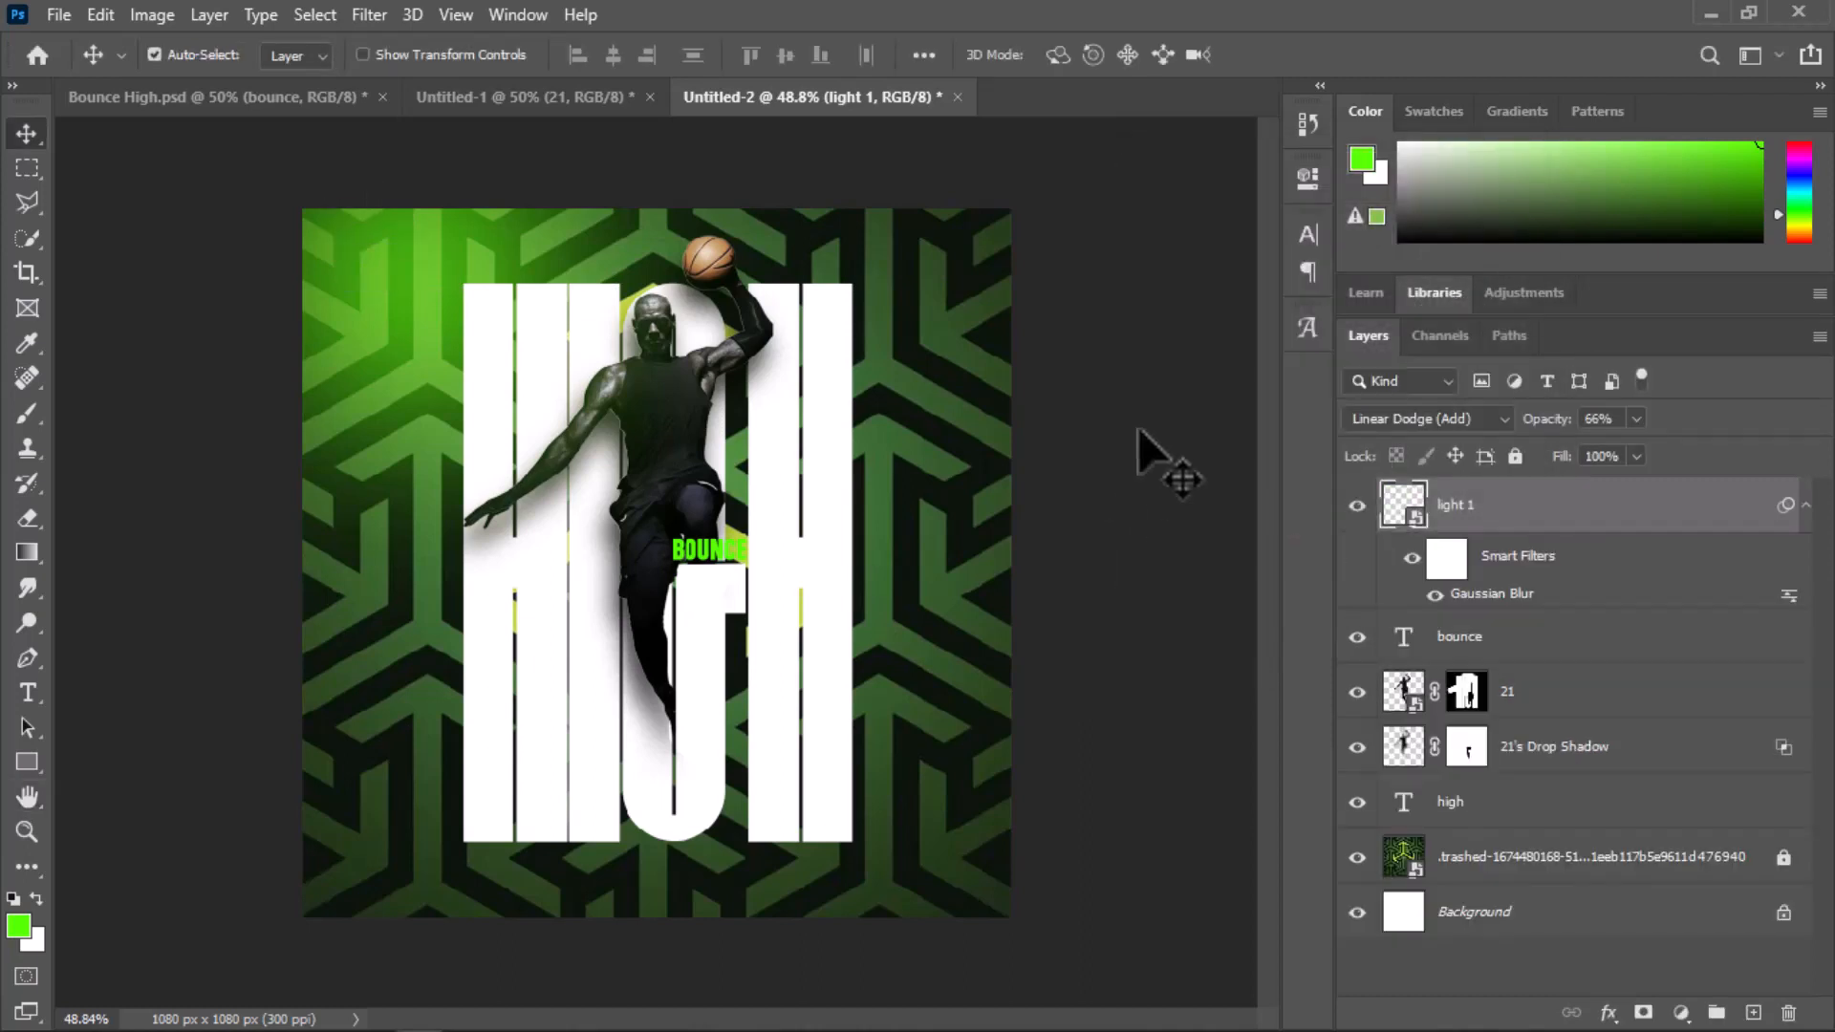
pyautogui.click(1364, 506)
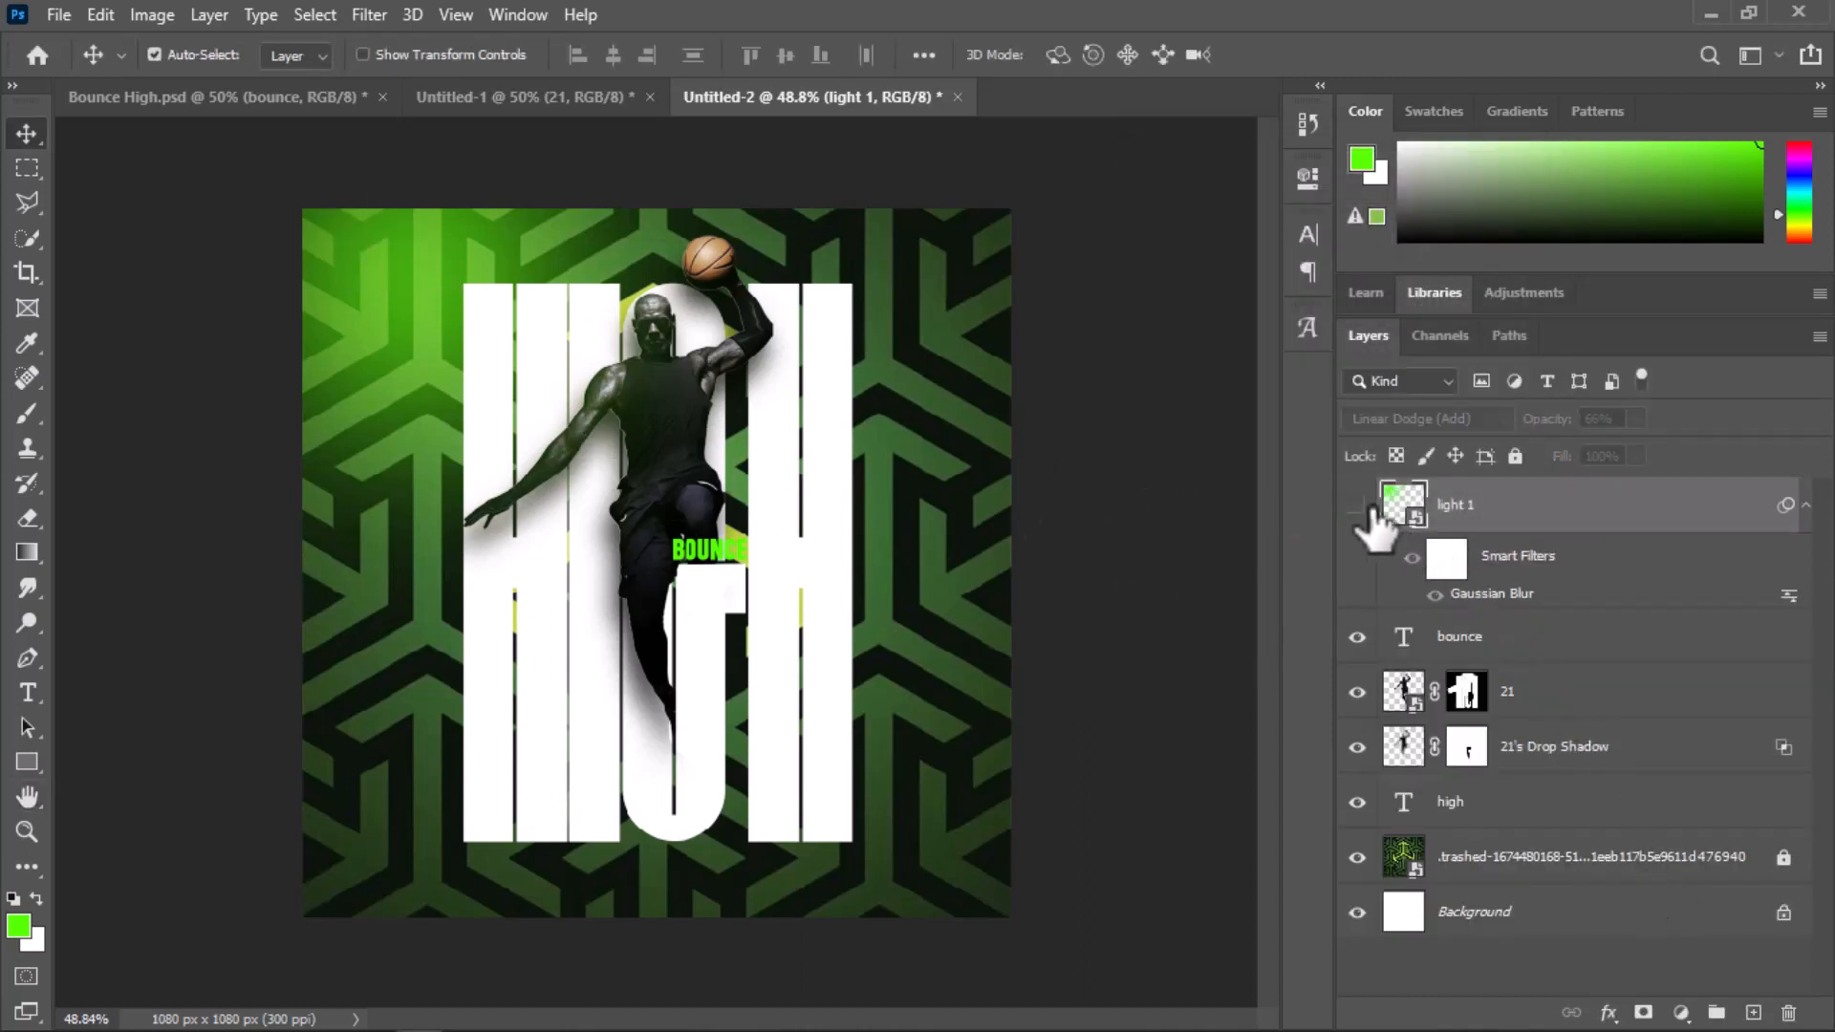
pyautogui.click(1358, 506)
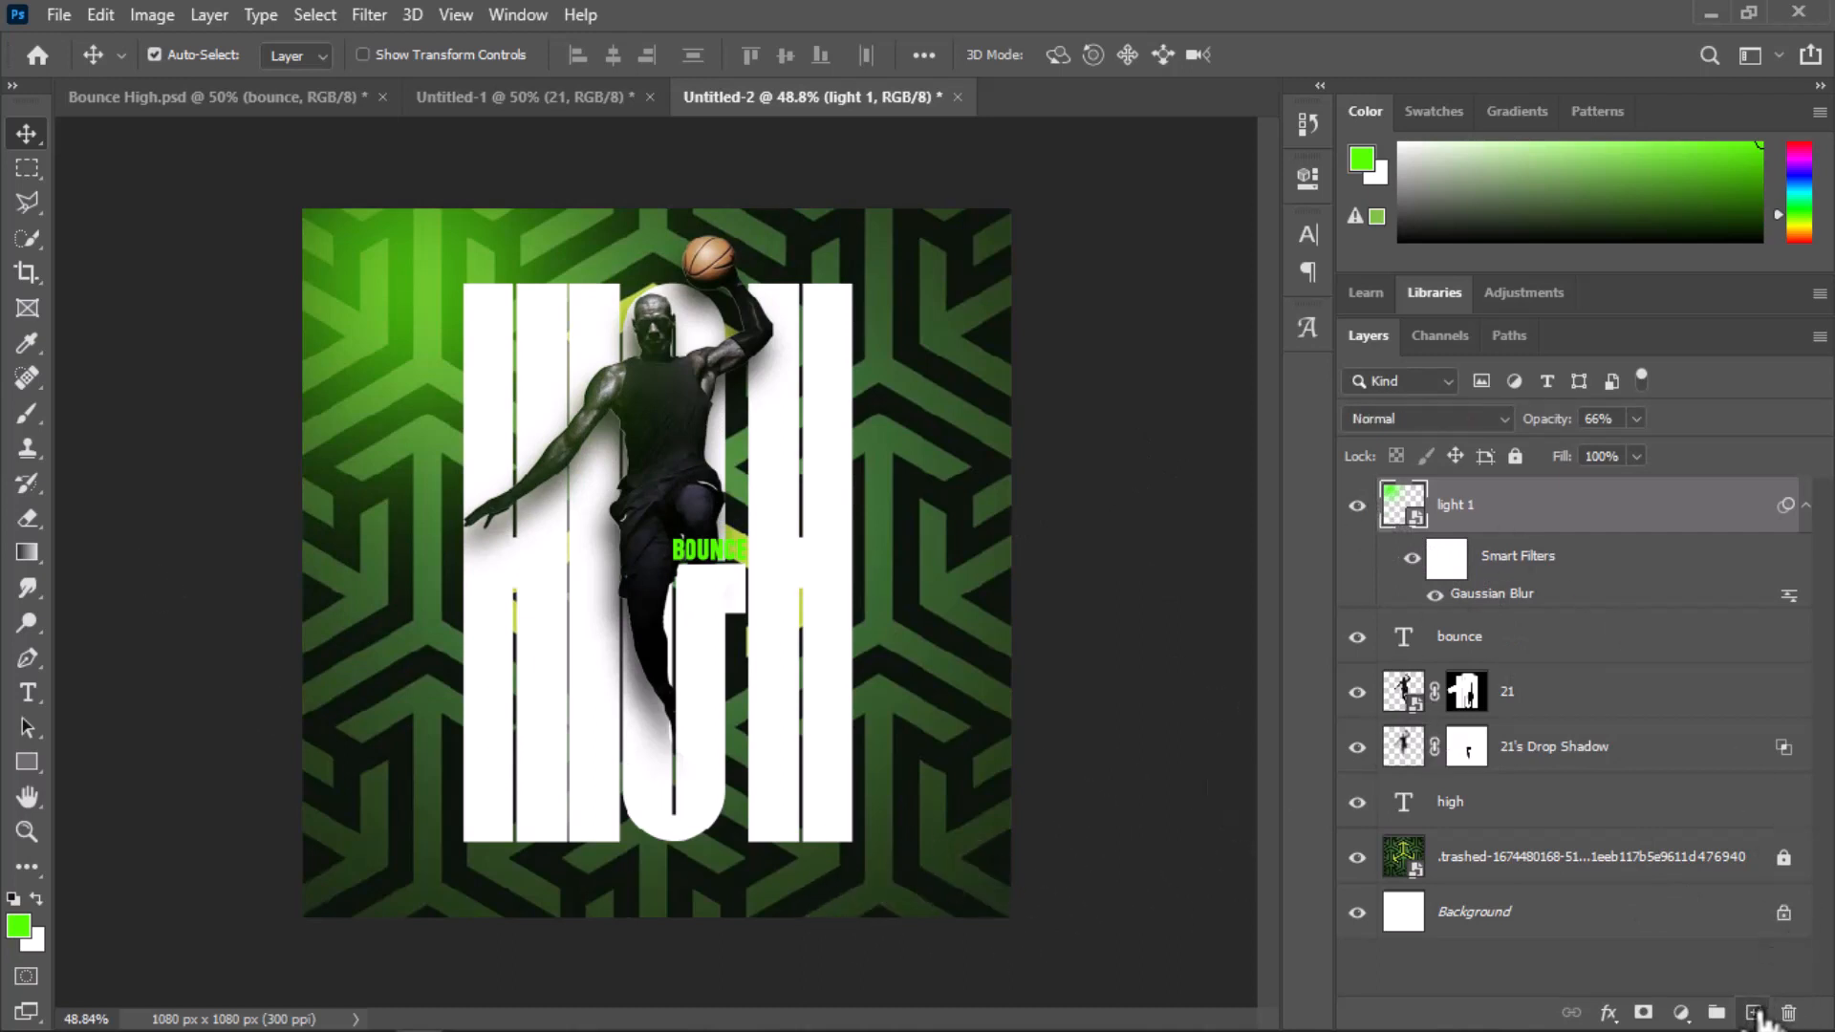
# On a new layer above light 1, paint one darker green dab with the 700 px soft brush near the poster's lower-right corner
pyautogui.click(1754, 1014)
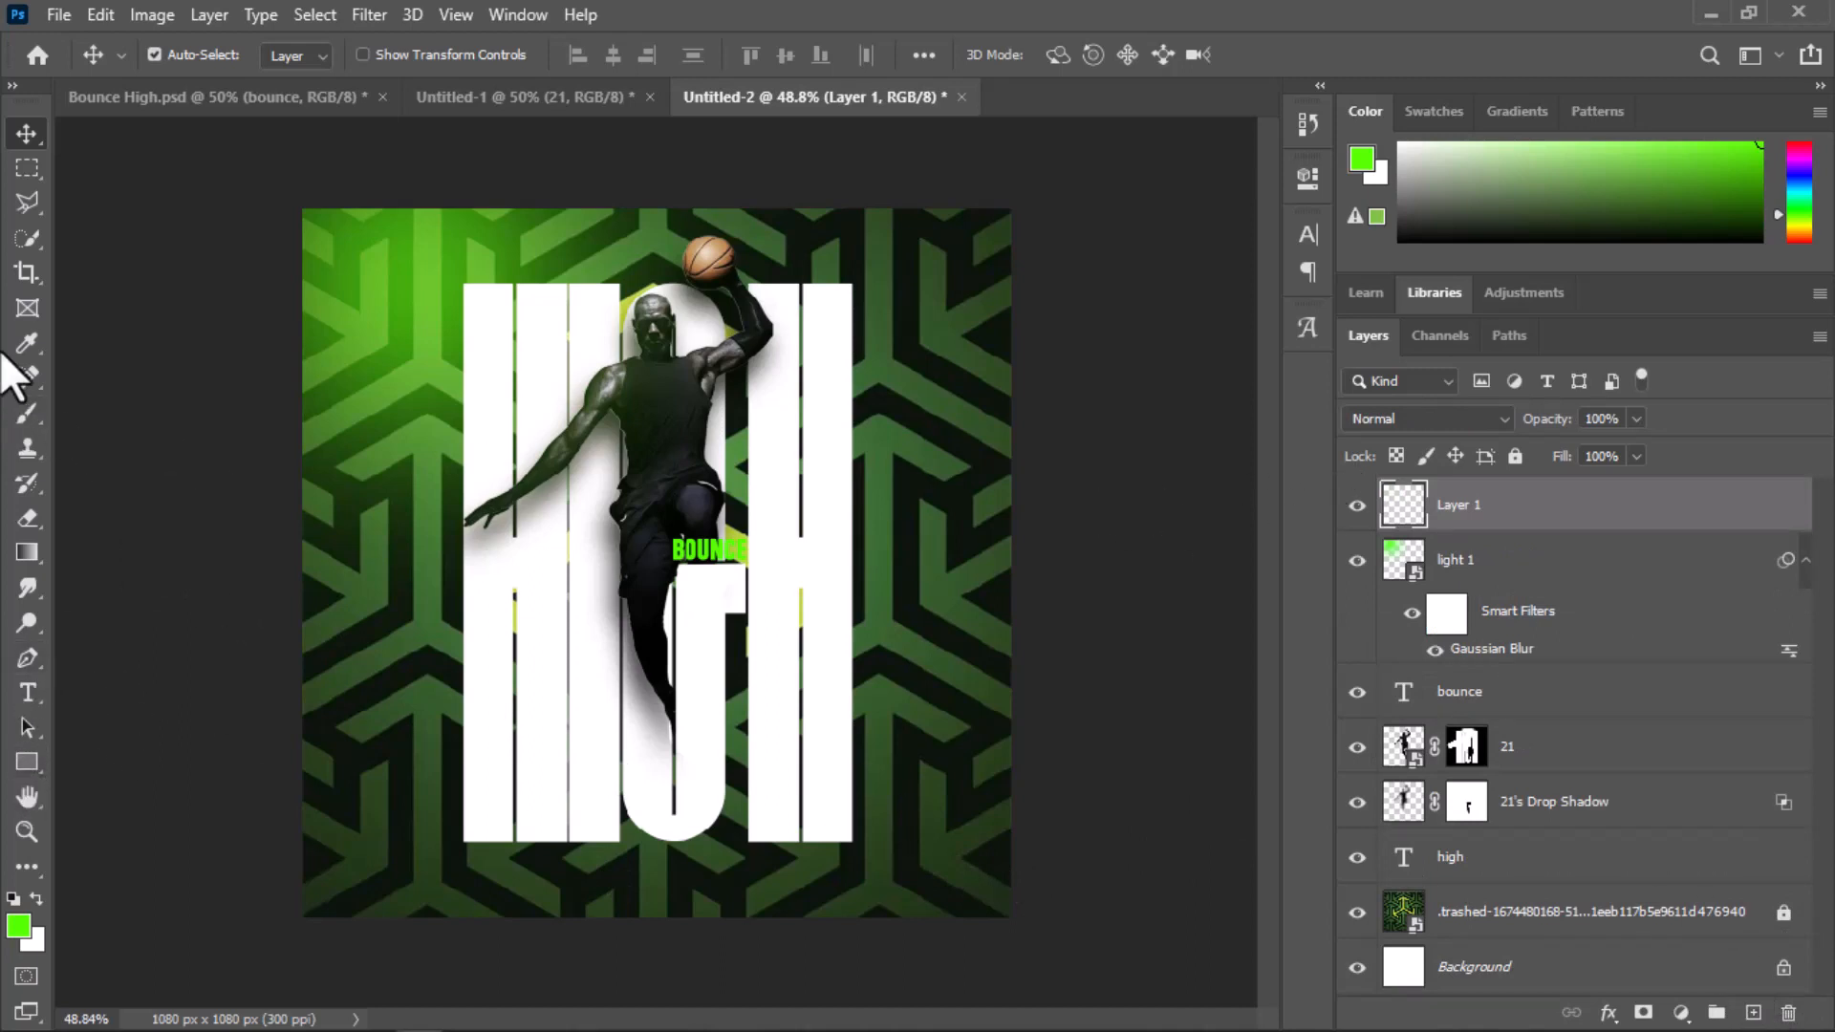
pyautogui.click(27, 413)
pyautogui.click(19, 923)
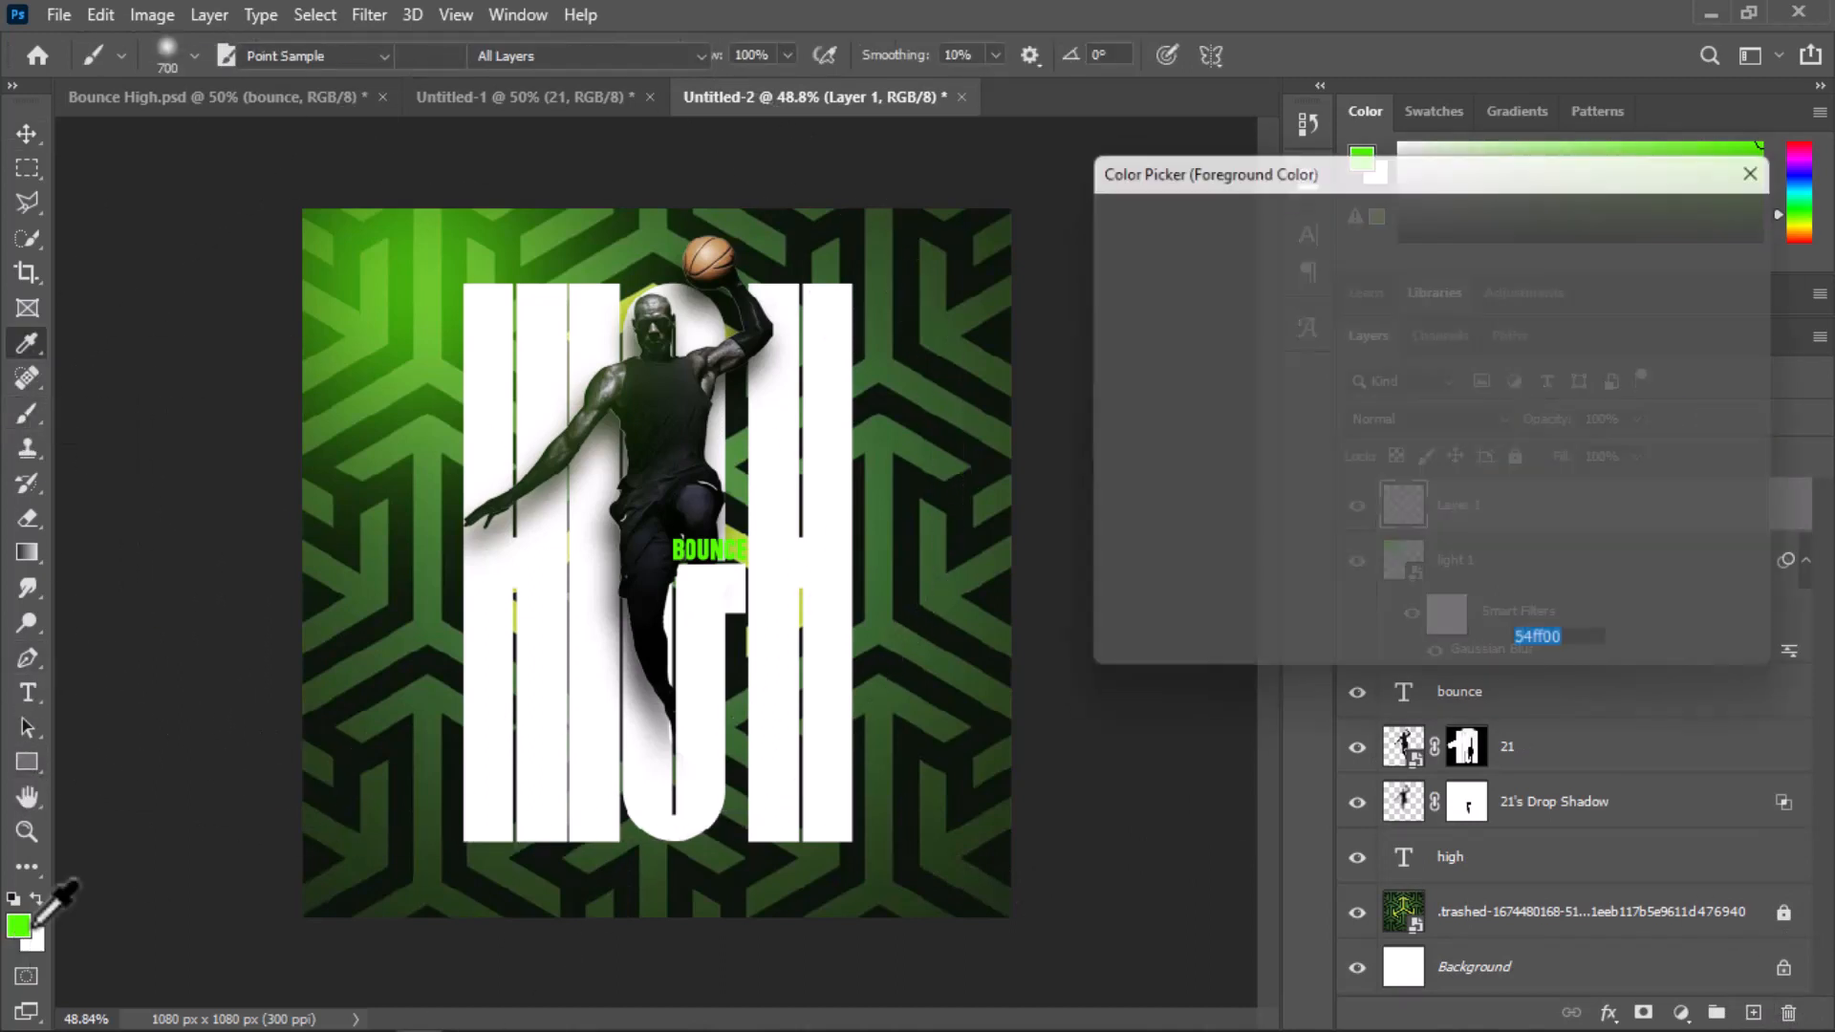
pyautogui.moveTo(1409, 376)
pyautogui.mouseDown()
pyautogui.moveTo(1438, 312)
pyautogui.moveTo(1448, 327)
pyautogui.mouseUp()
pyautogui.click(1686, 214)
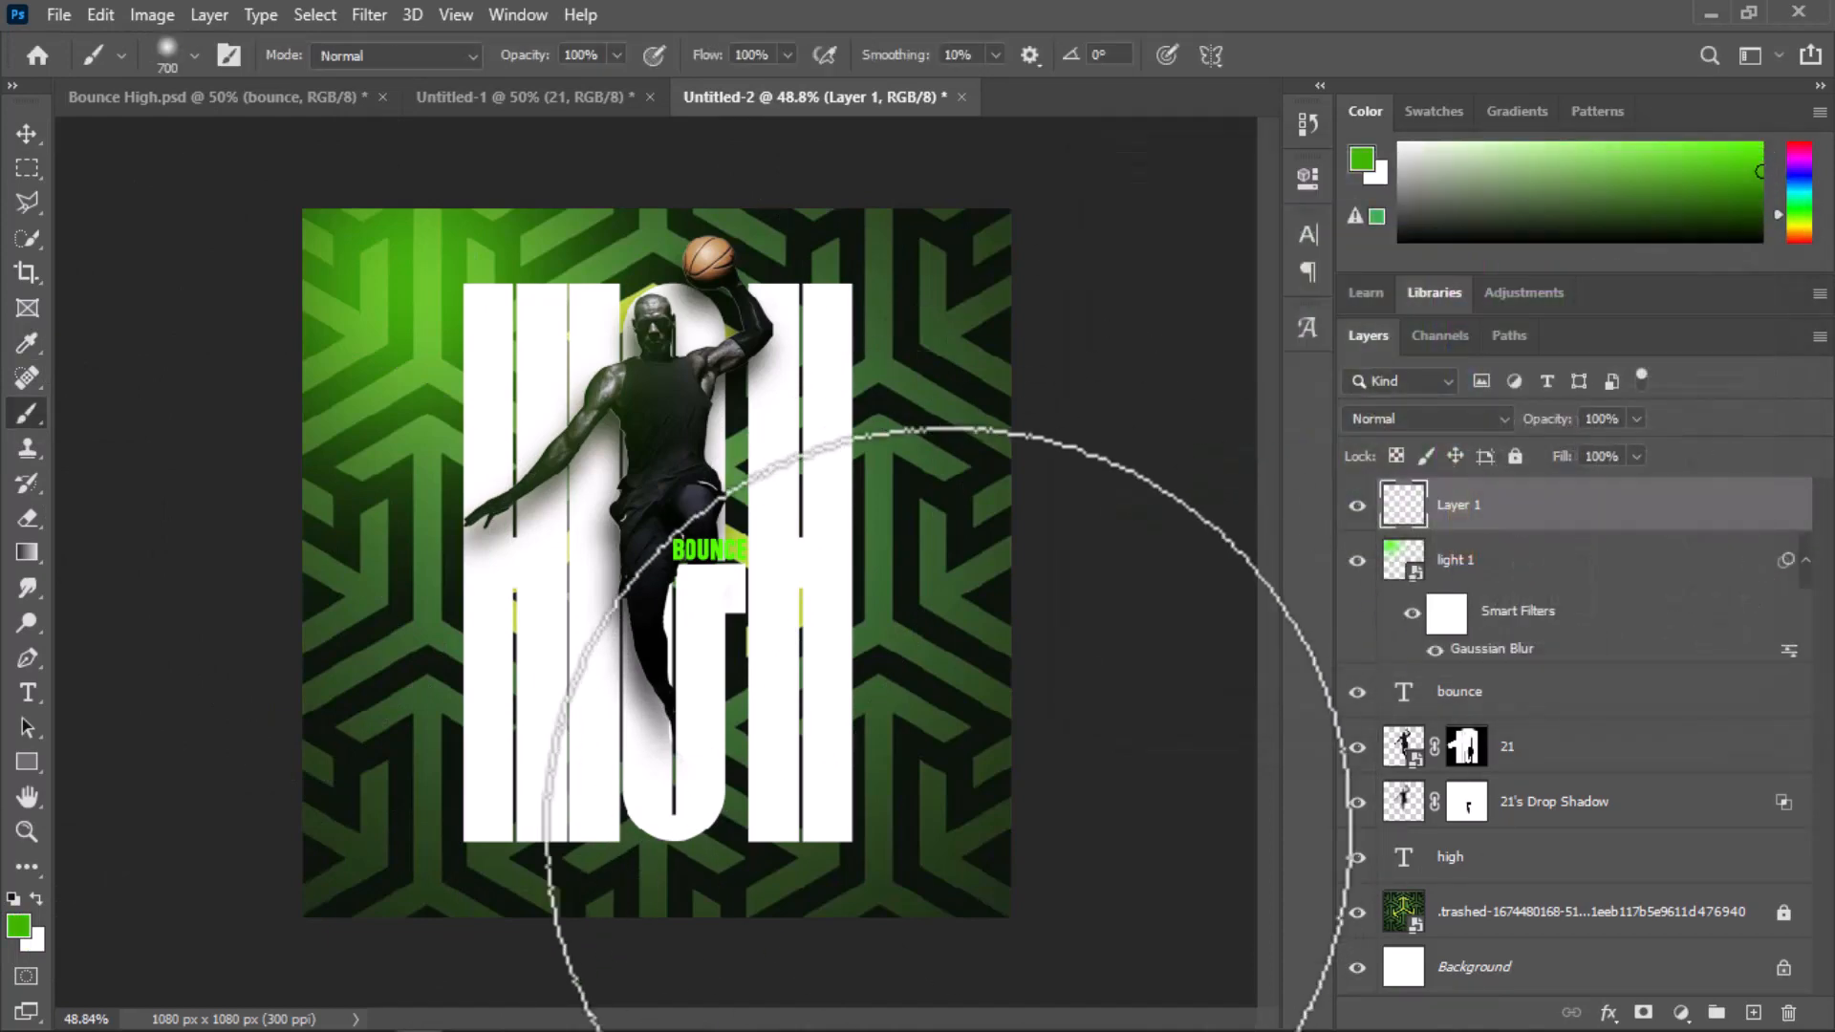
pyautogui.click(874, 790)
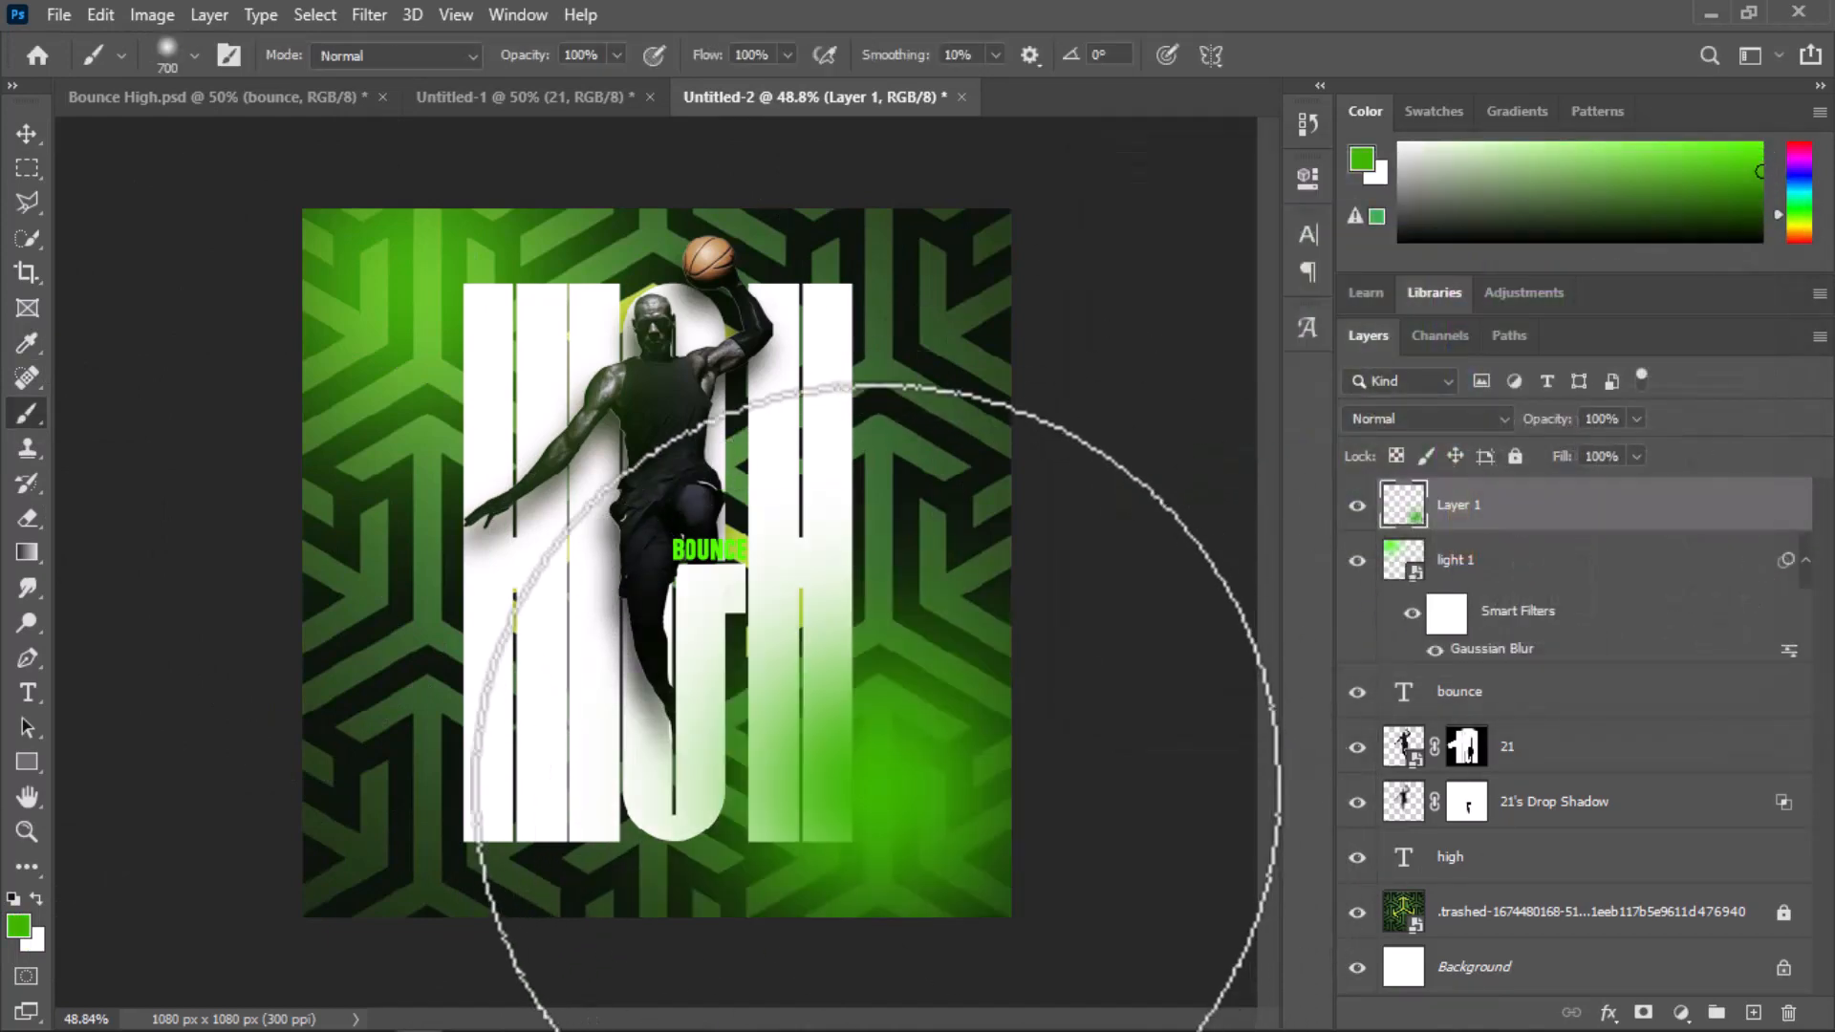
# Blend Layer 1 with Linear Dodge (Add) at 86% opacity and convert it to a smart object
pyautogui.click(1453, 417)
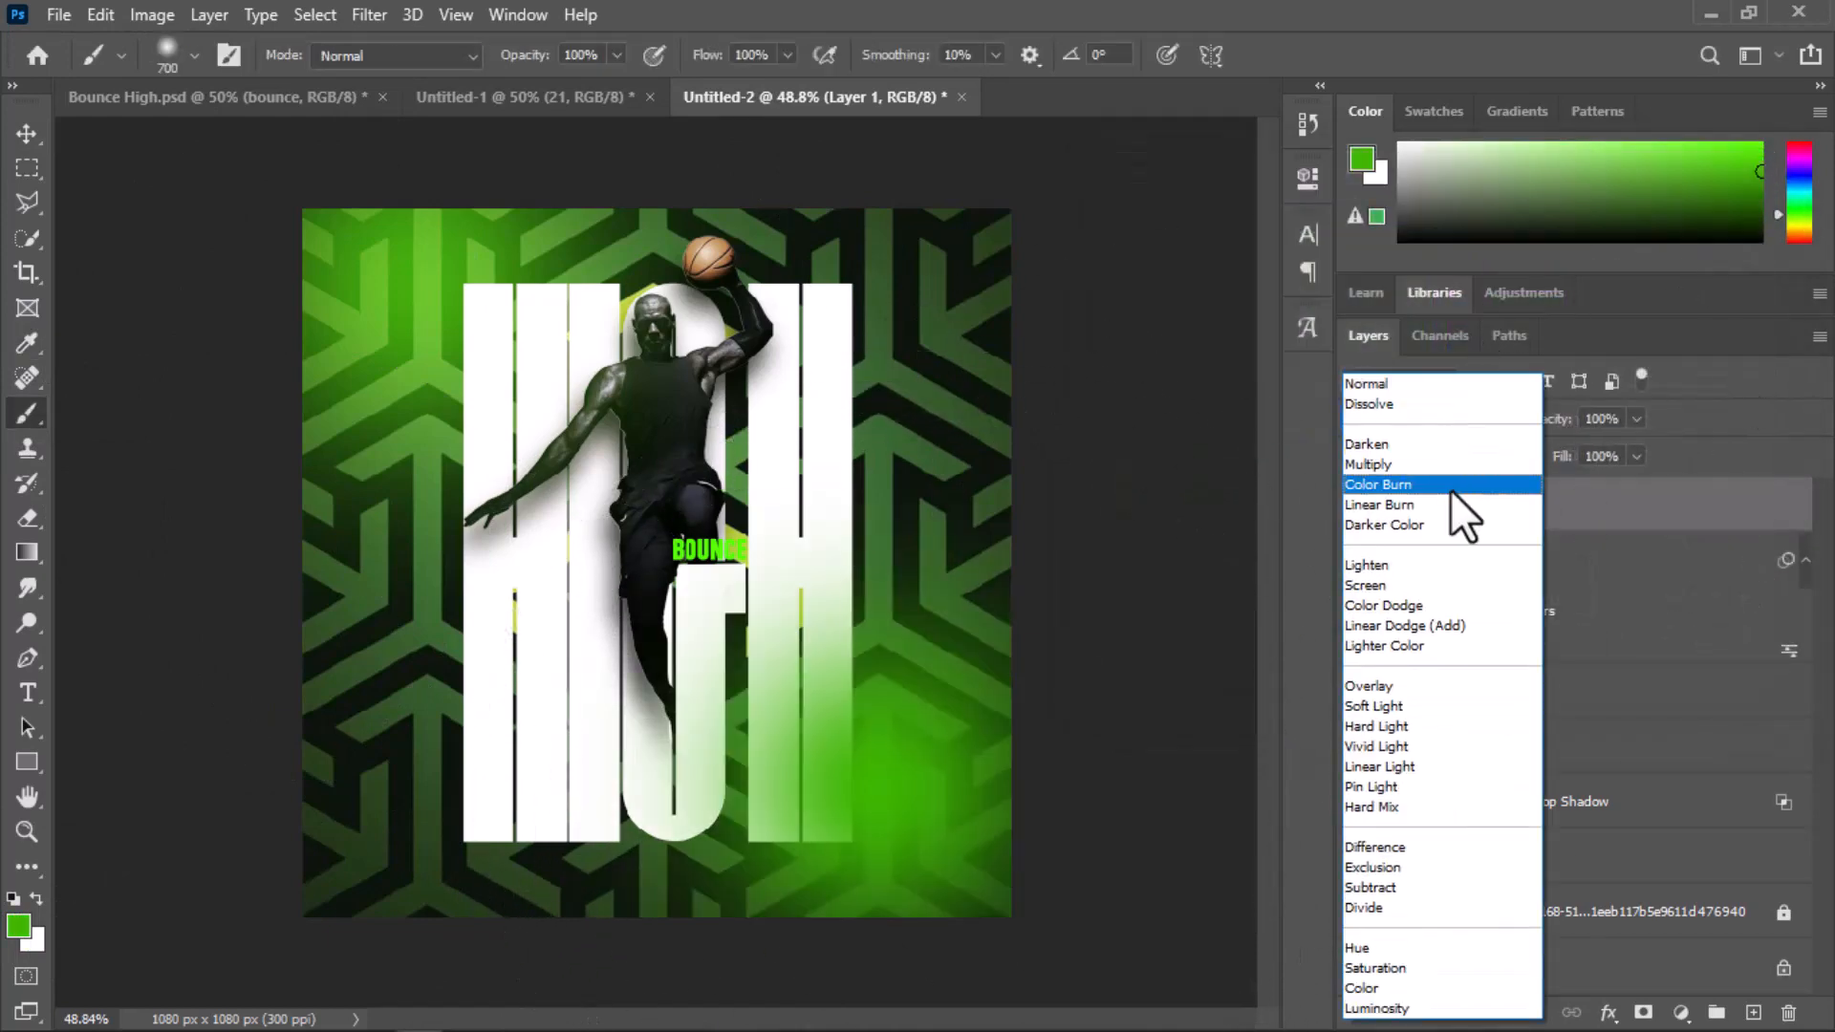
pyautogui.click(1416, 625)
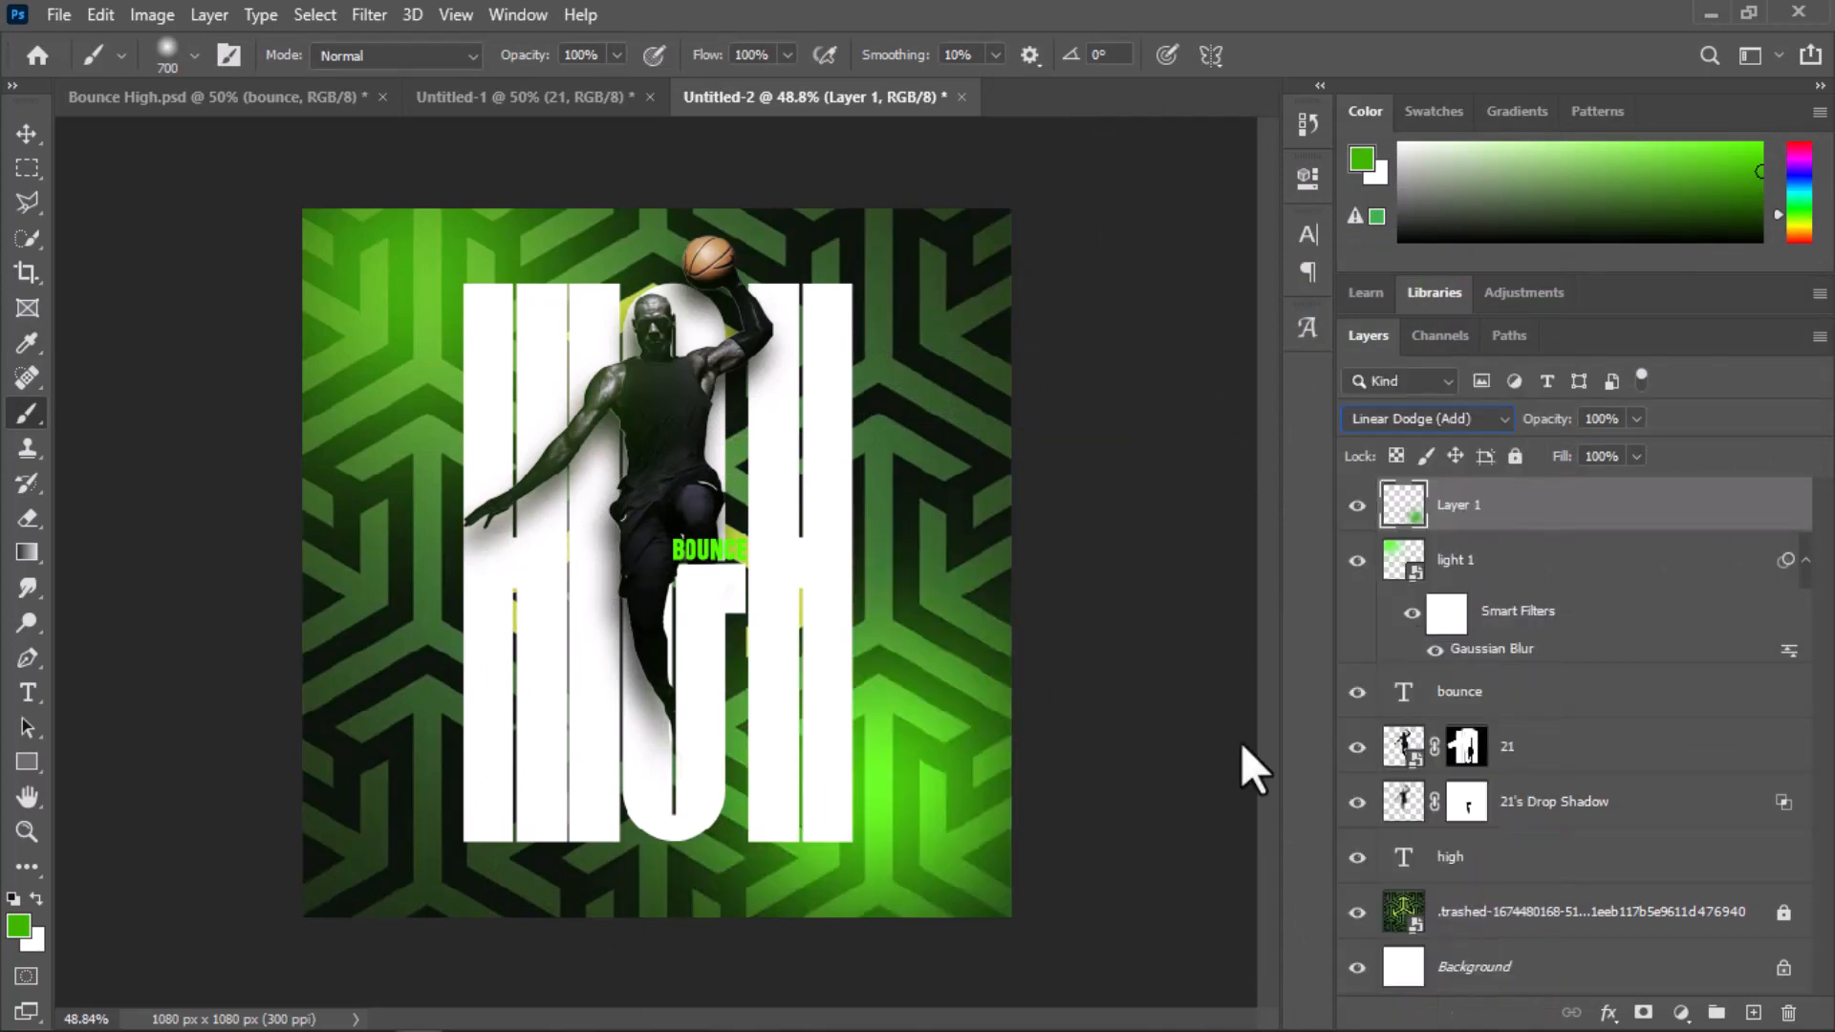
pyautogui.click(23, 131)
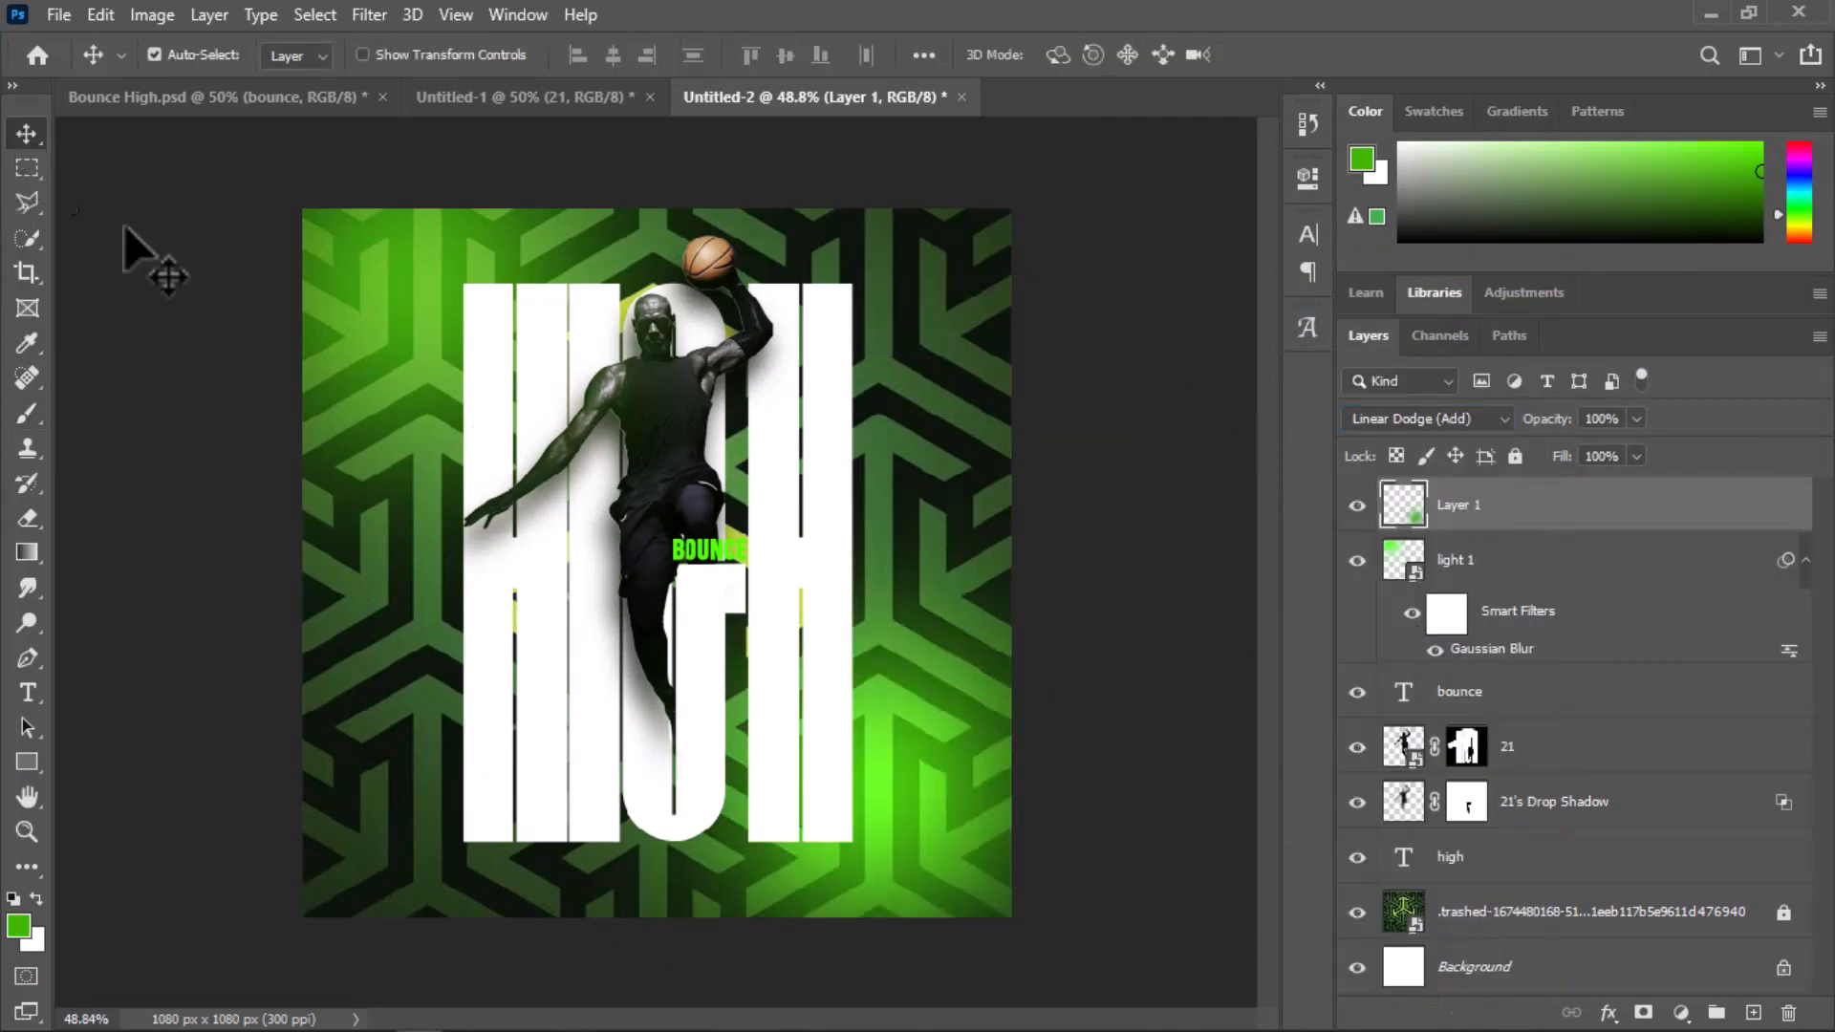
pyautogui.rightClick(1470, 526)
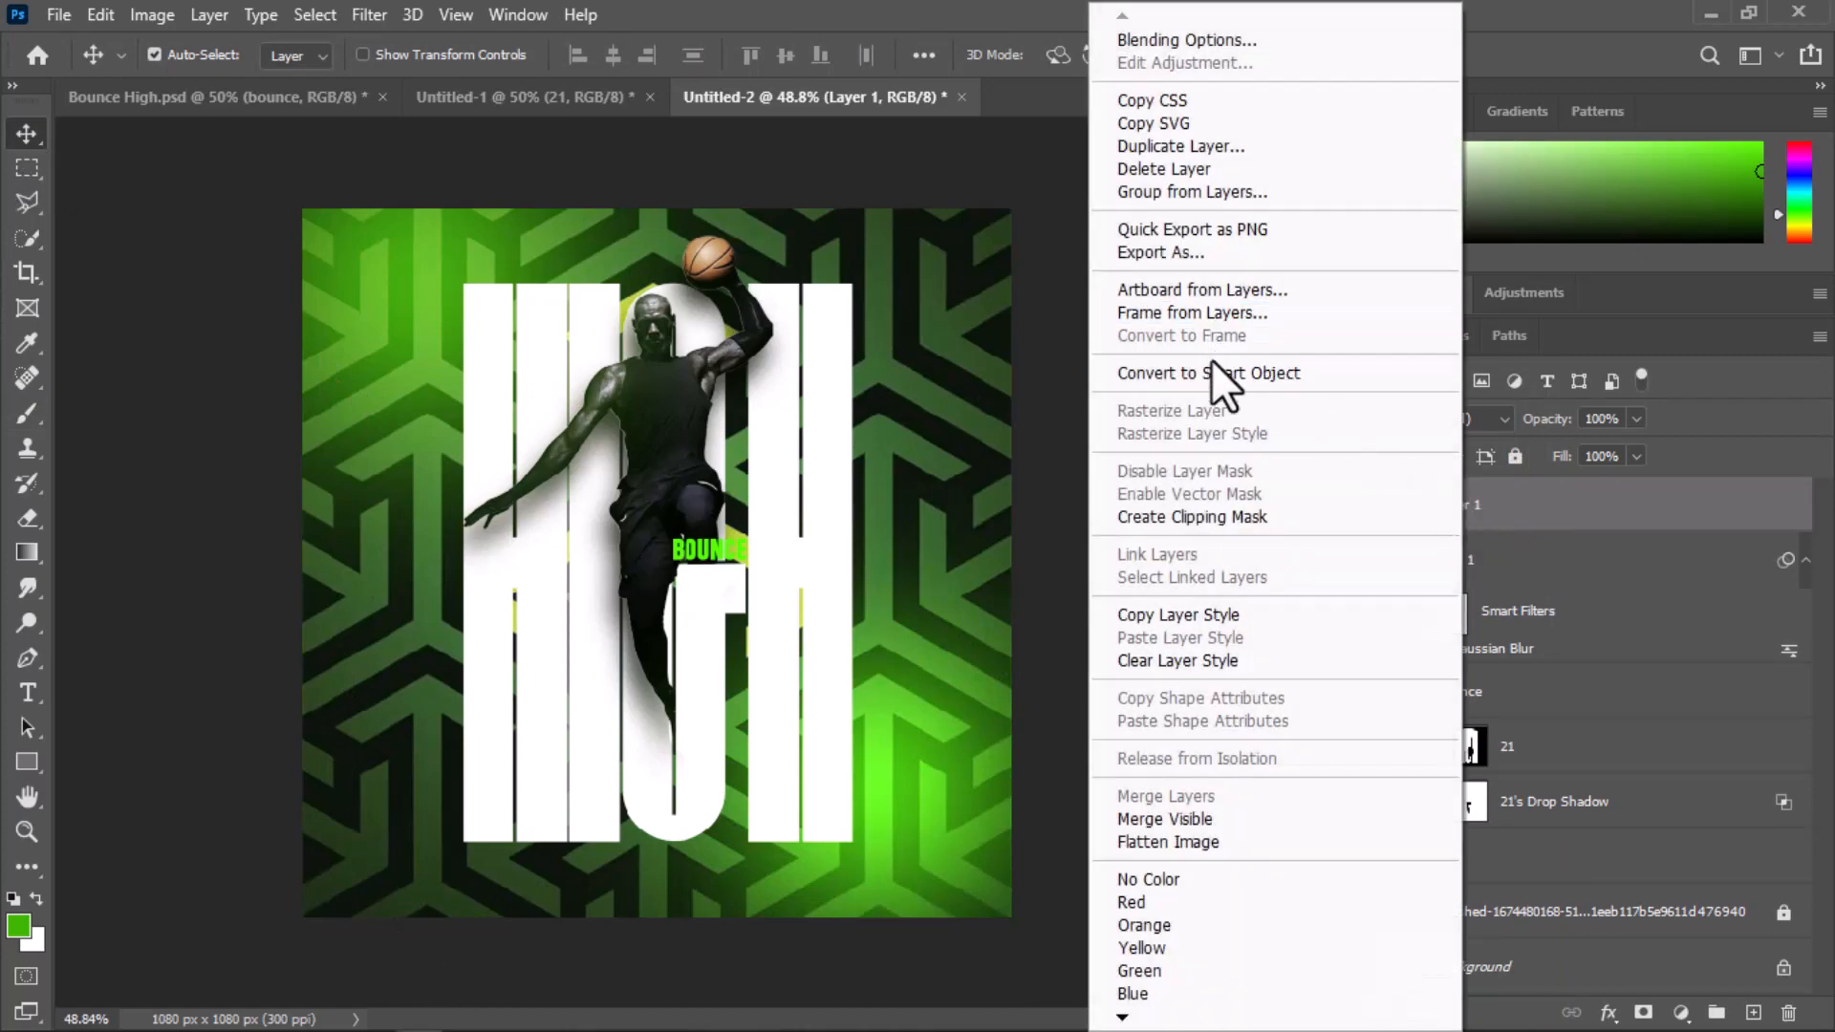
pyautogui.click(1212, 365)
pyautogui.click(1636, 419)
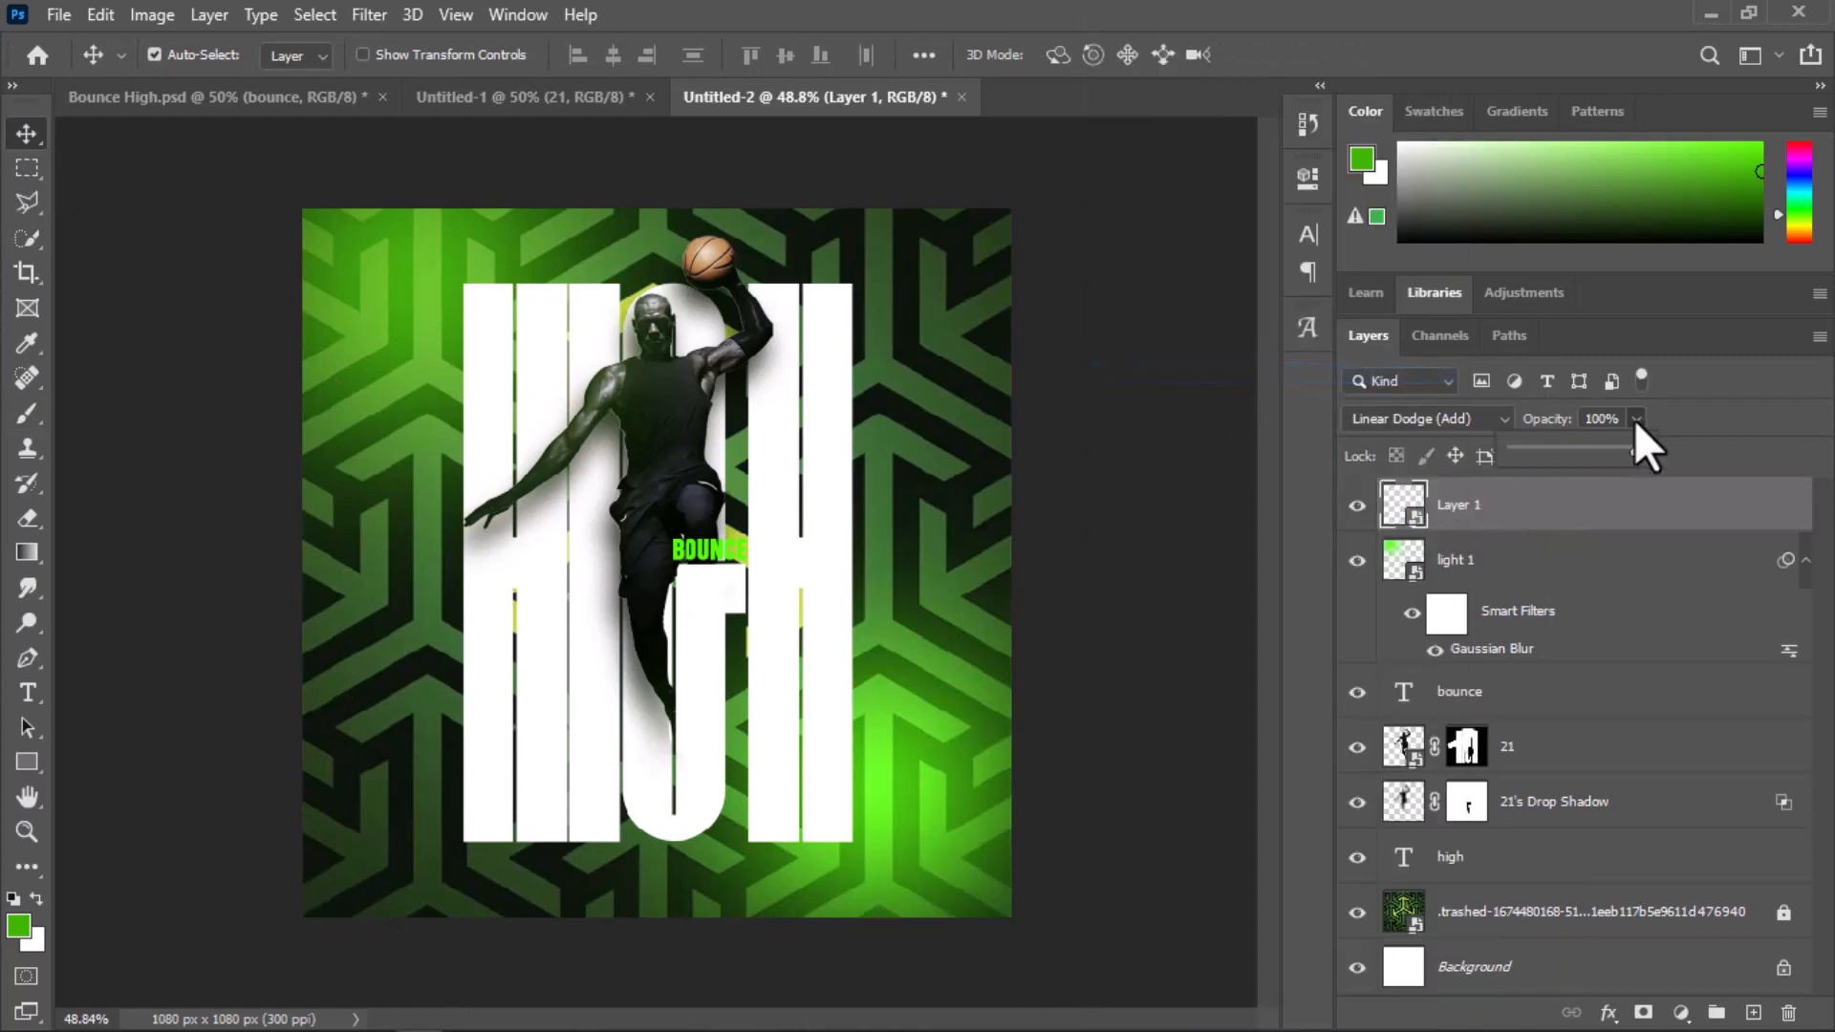
pyautogui.moveTo(1629, 450); pyautogui.dragTo(1619, 451)
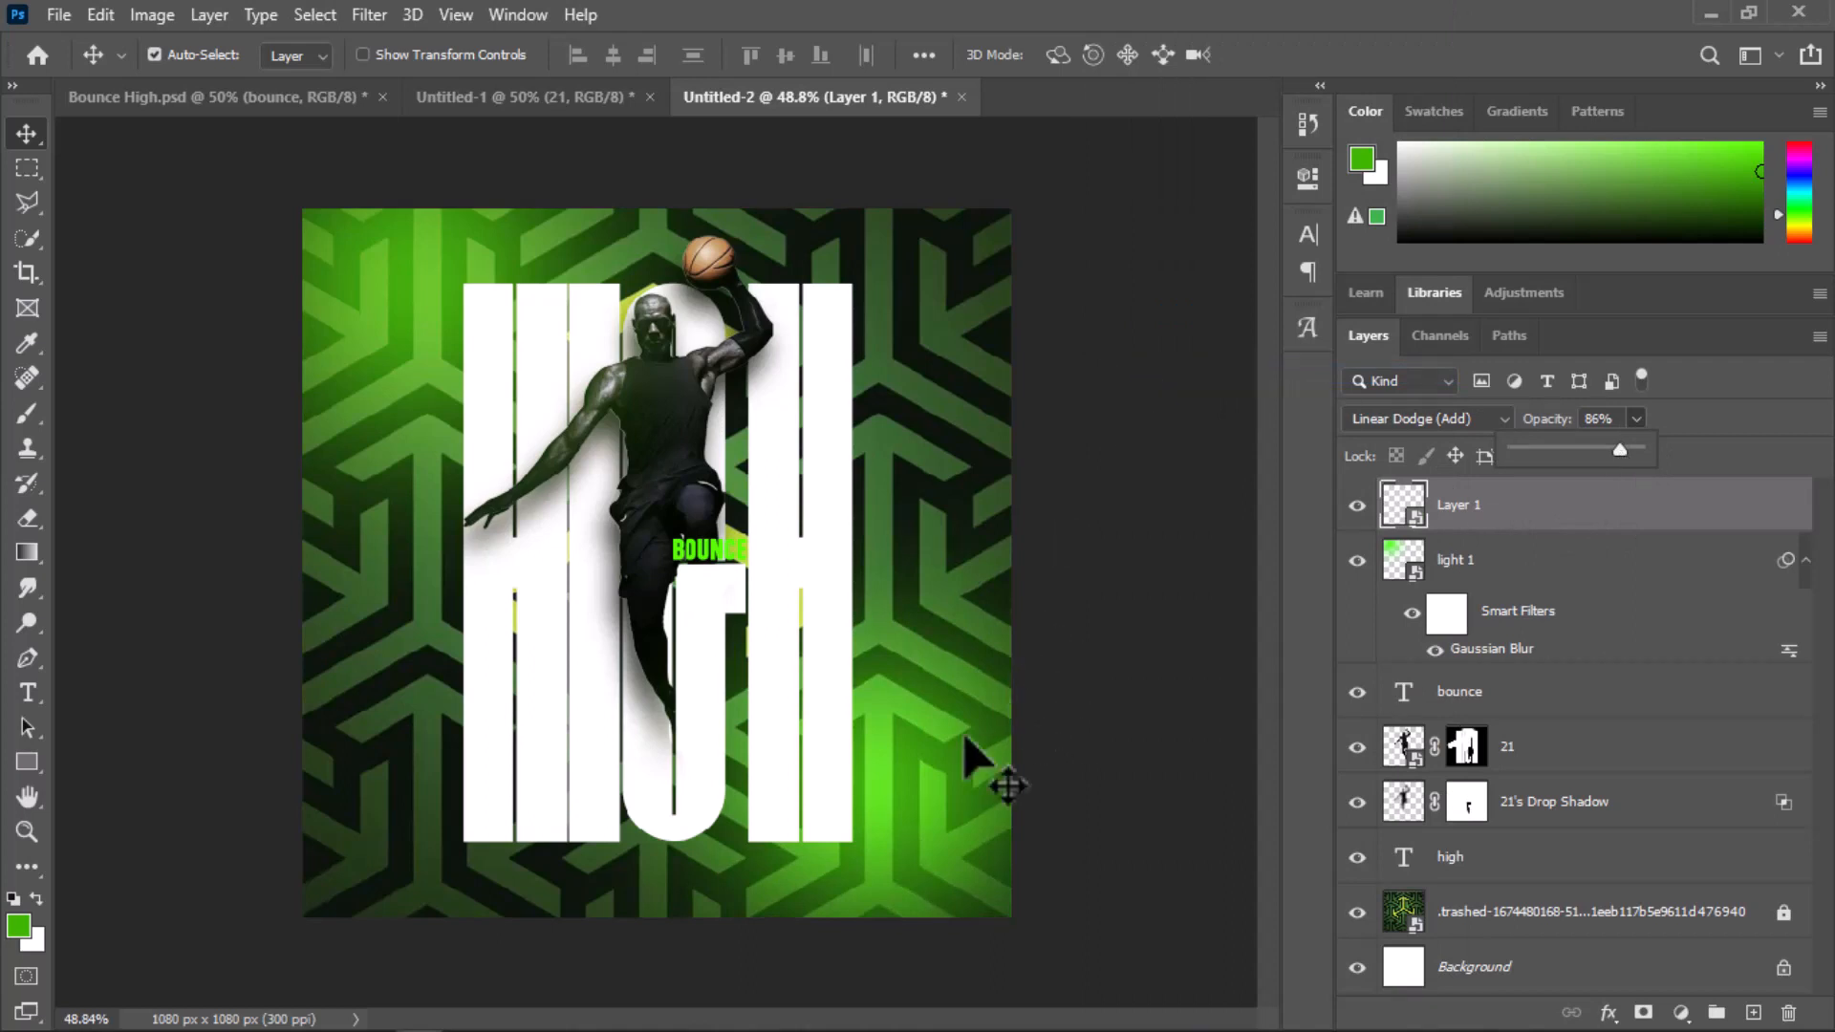
# Enlarge the Layer 1 glow with Free Transform so it spreads further over the poster's lower-right corner
pyautogui.click(906, 784)
pyautogui.hotkey('ctrl', 't')
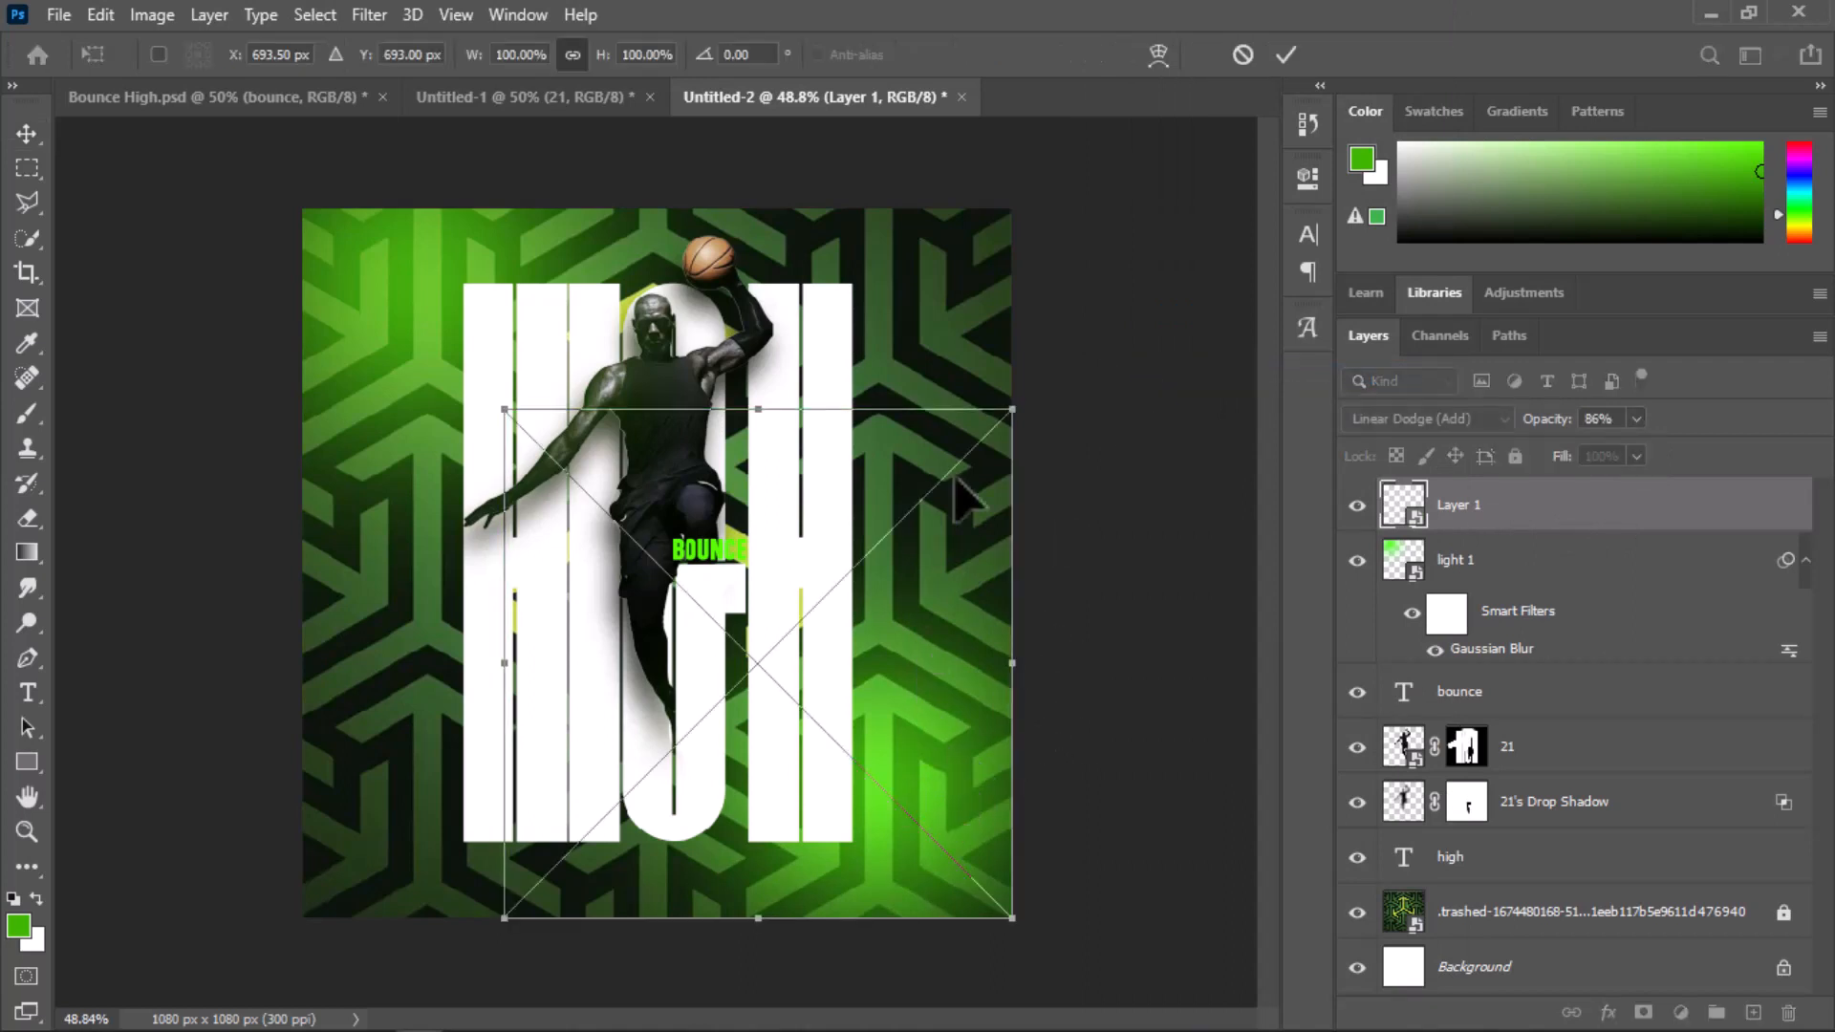
pyautogui.moveTo(507, 411); pyautogui.dragTo(447, 298)
pyautogui.click(1288, 51)
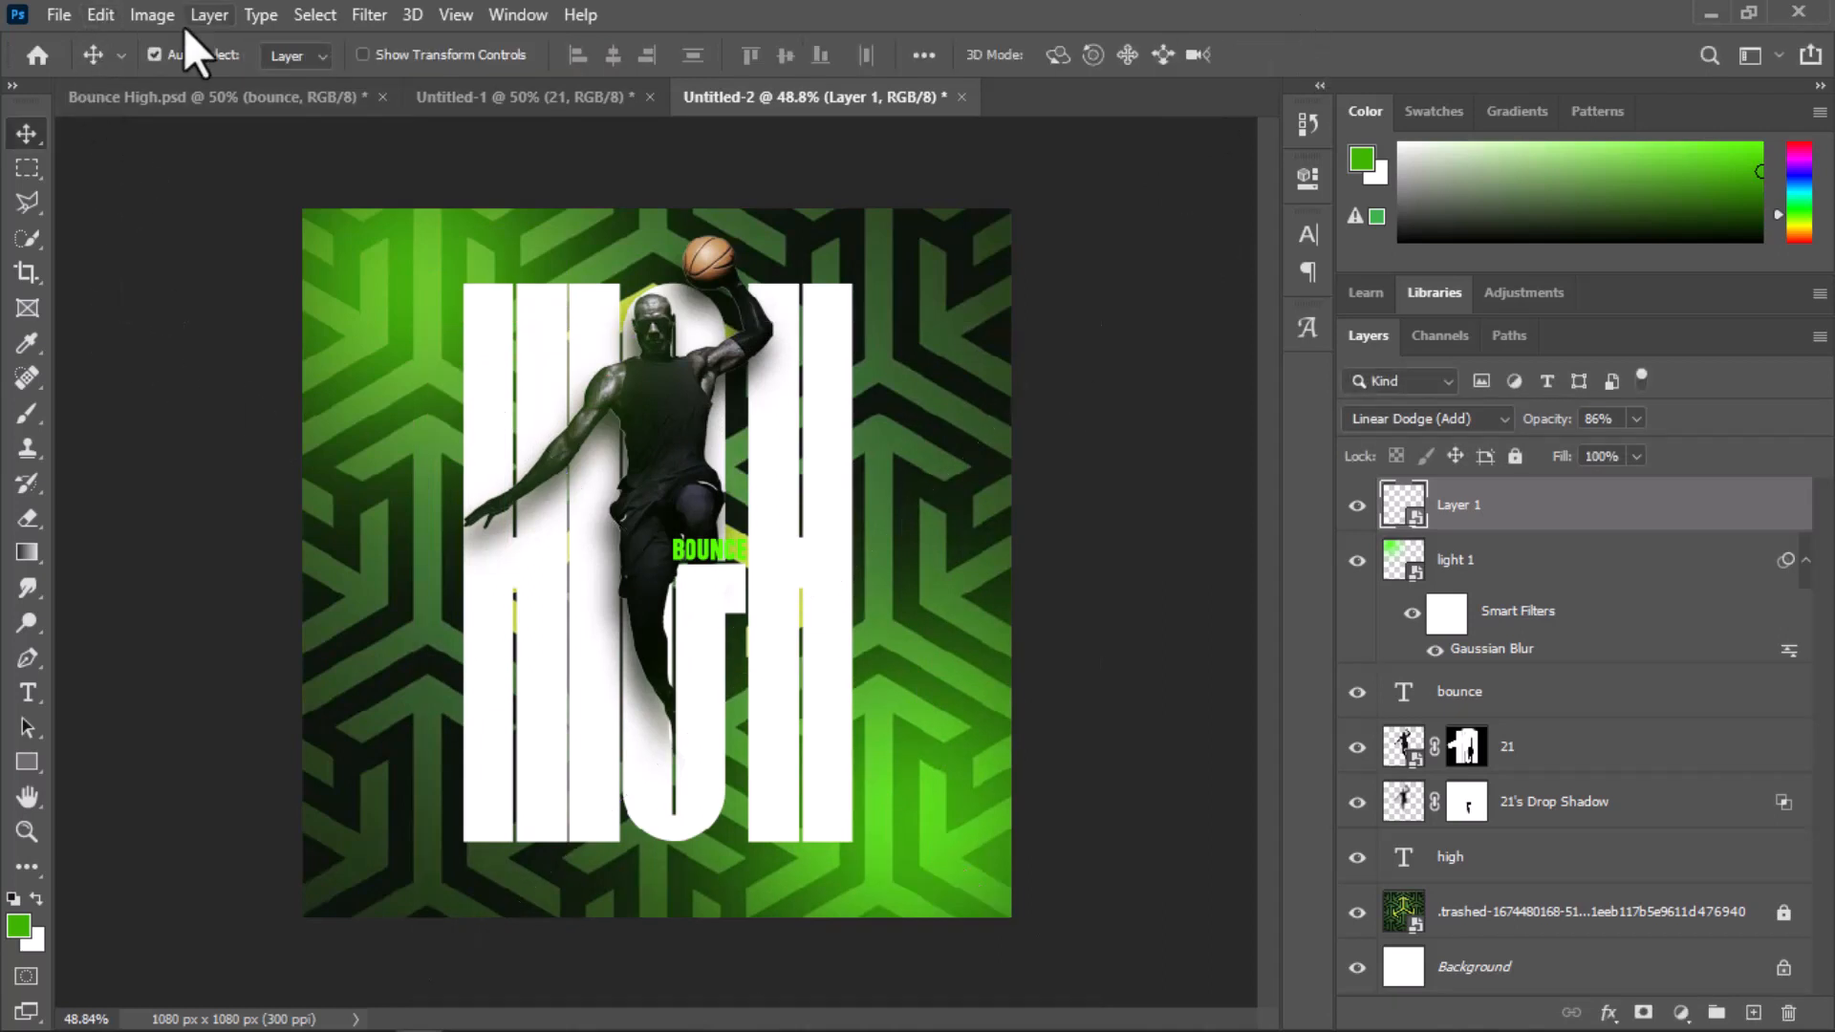
# Apply a Gaussian Blur with a 159 px radius to the Layer 1 glow
pyautogui.click(380, 14)
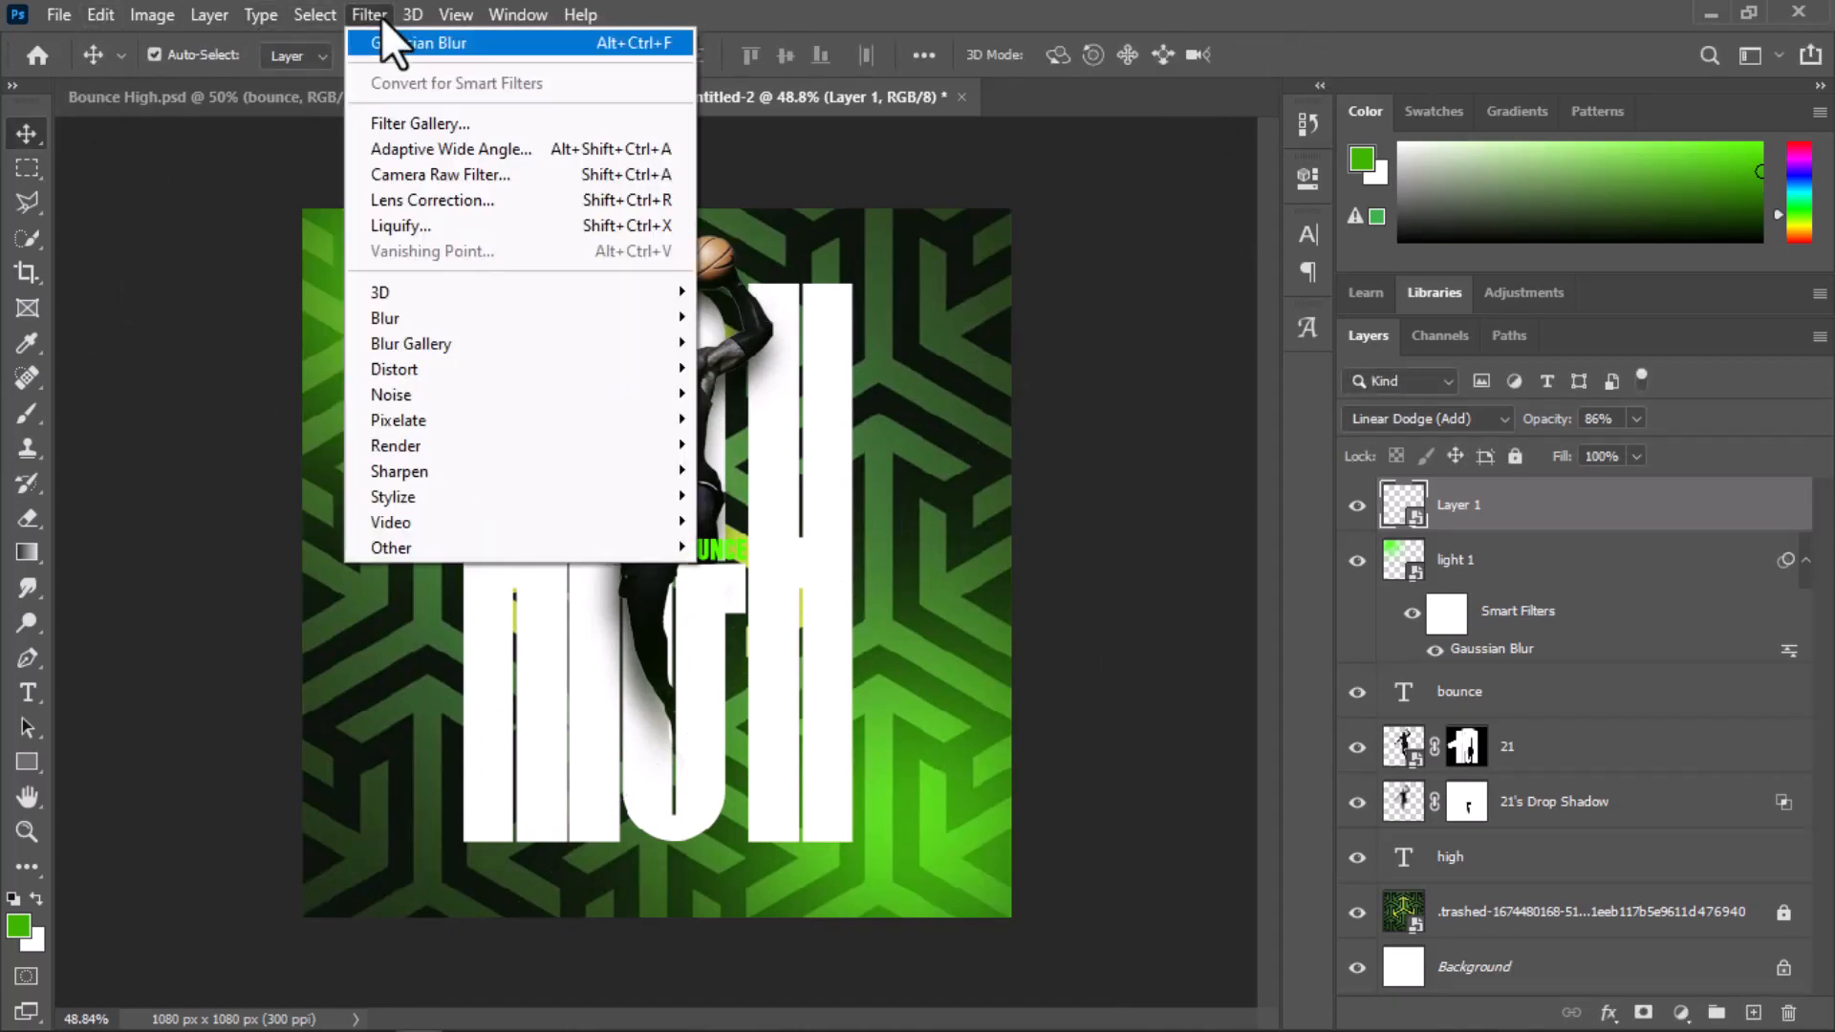
pyautogui.moveTo(436, 304)
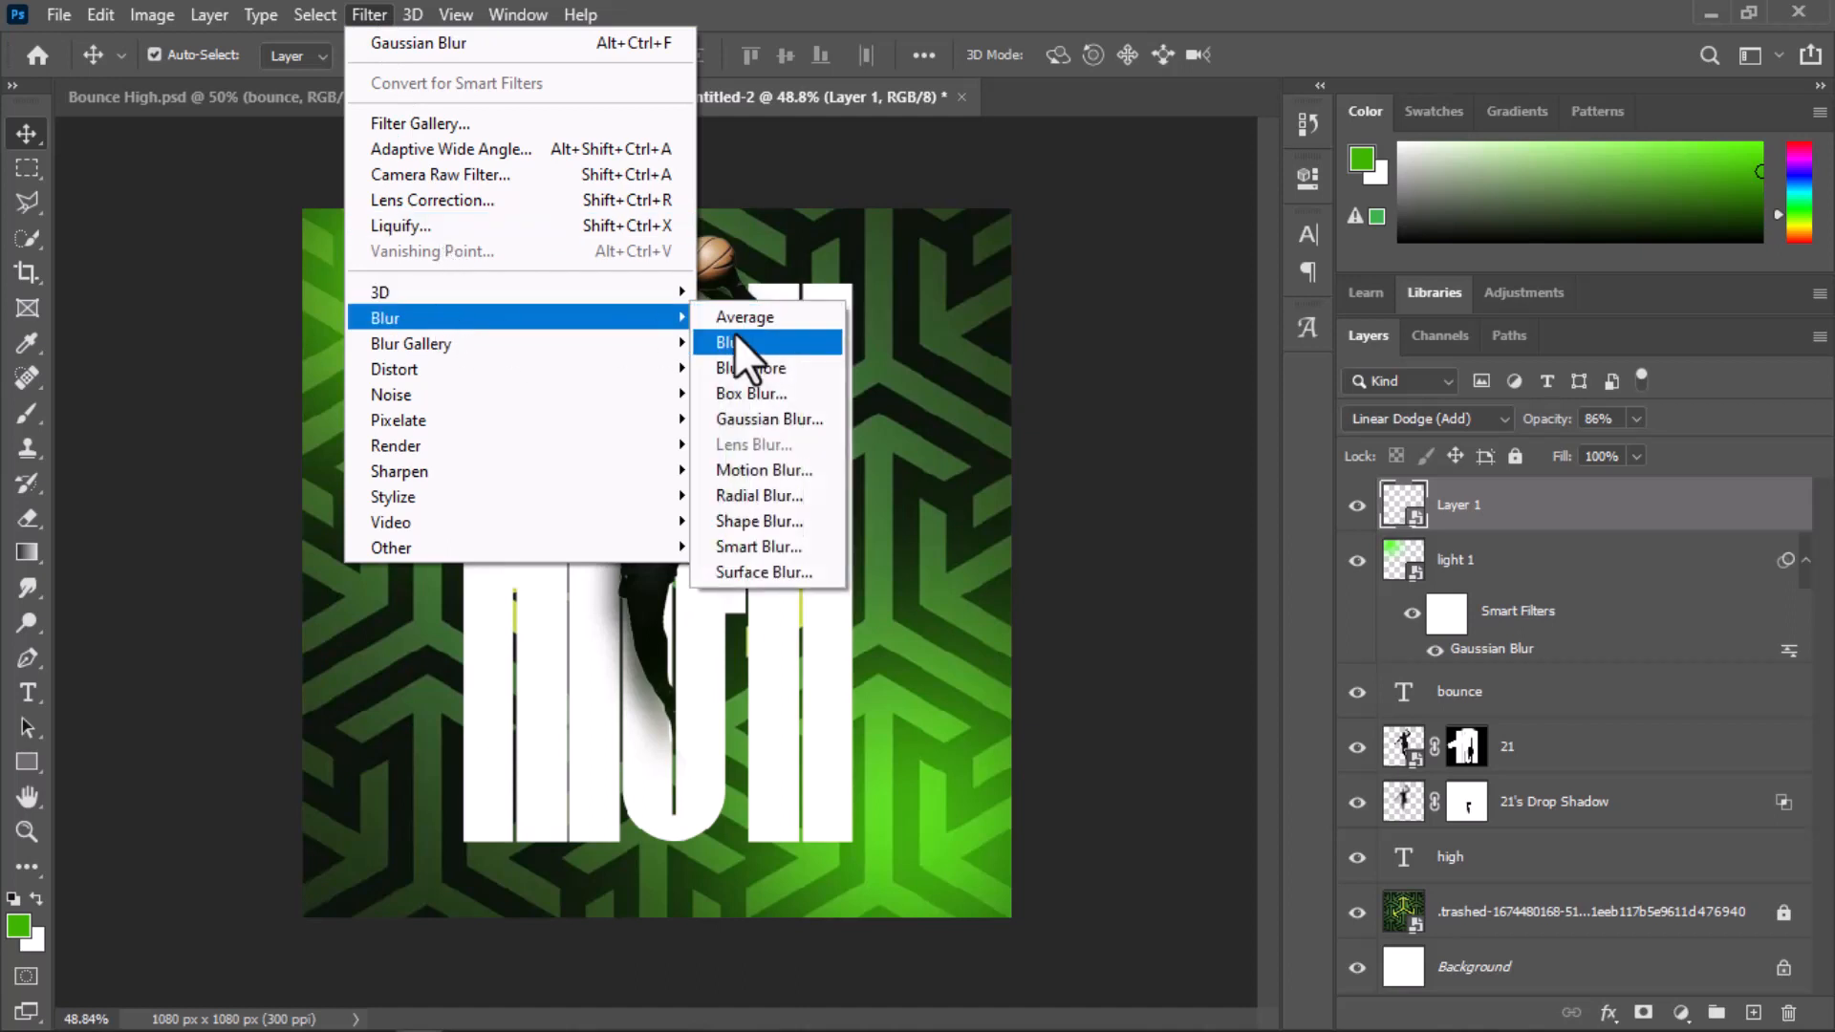
pyautogui.click(738, 426)
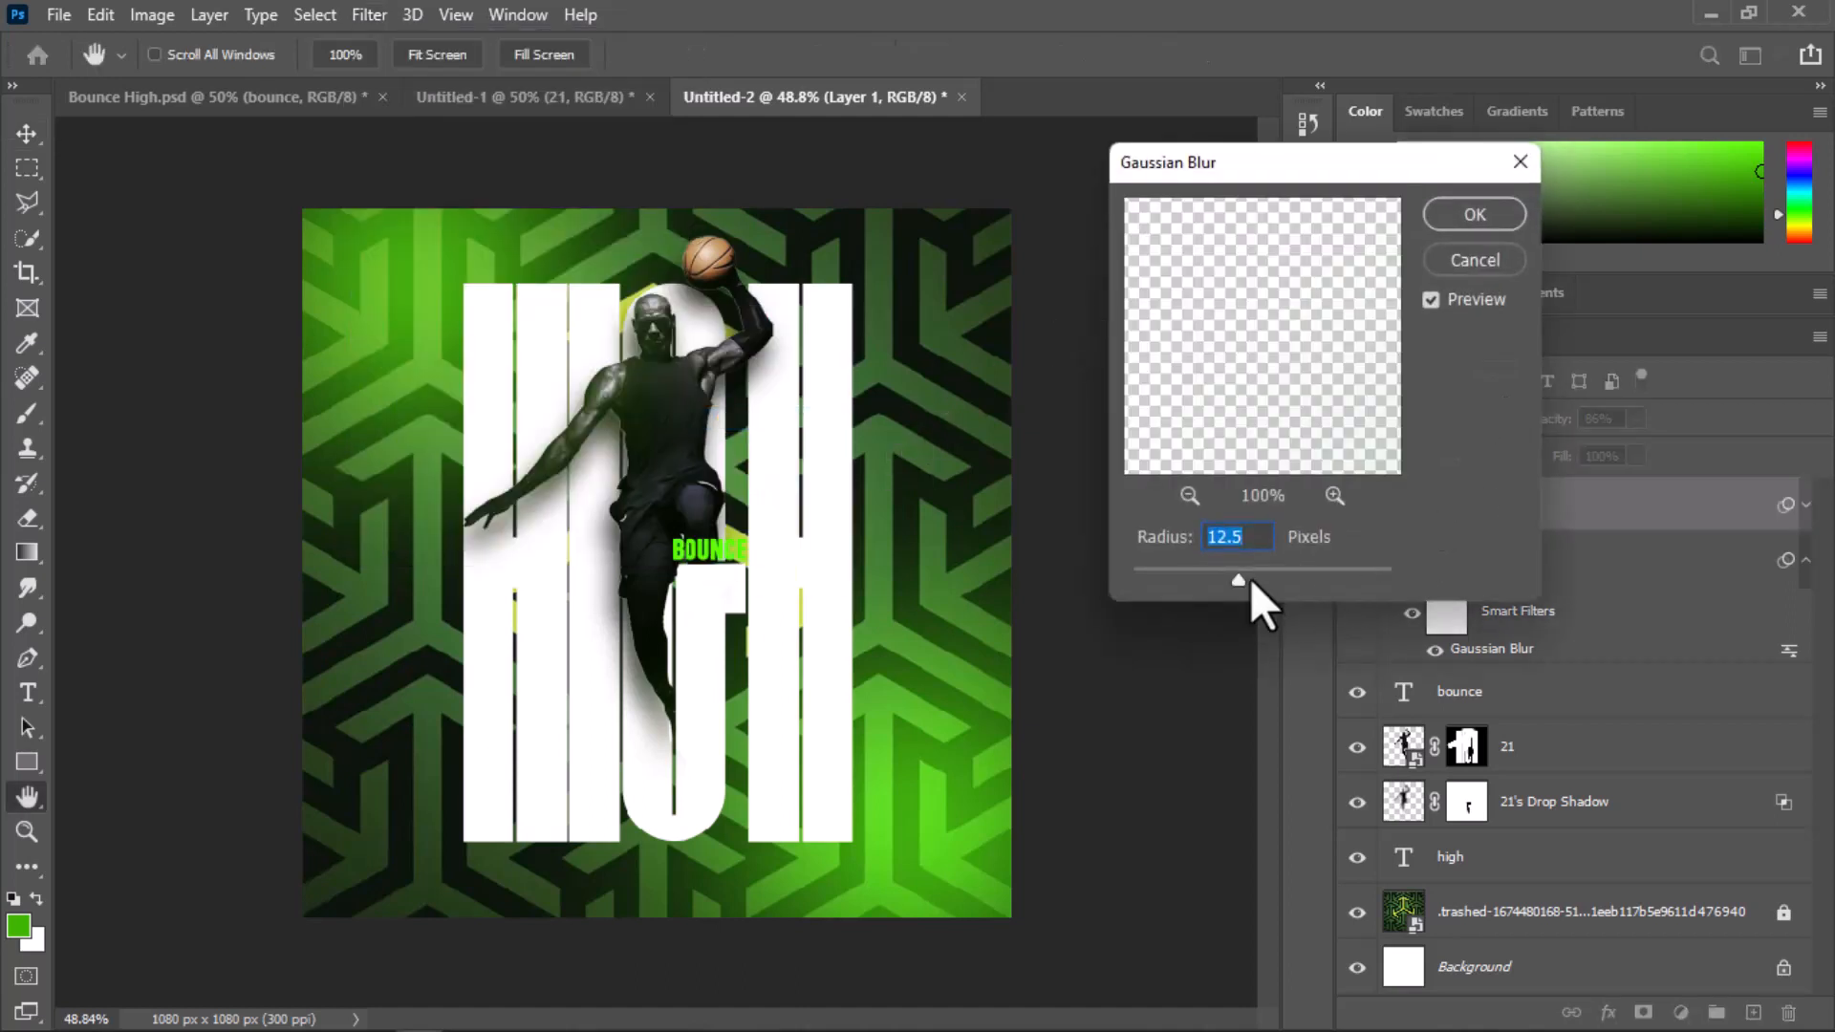
pyautogui.moveTo(1275, 587); pyautogui.dragTo(1327, 592)
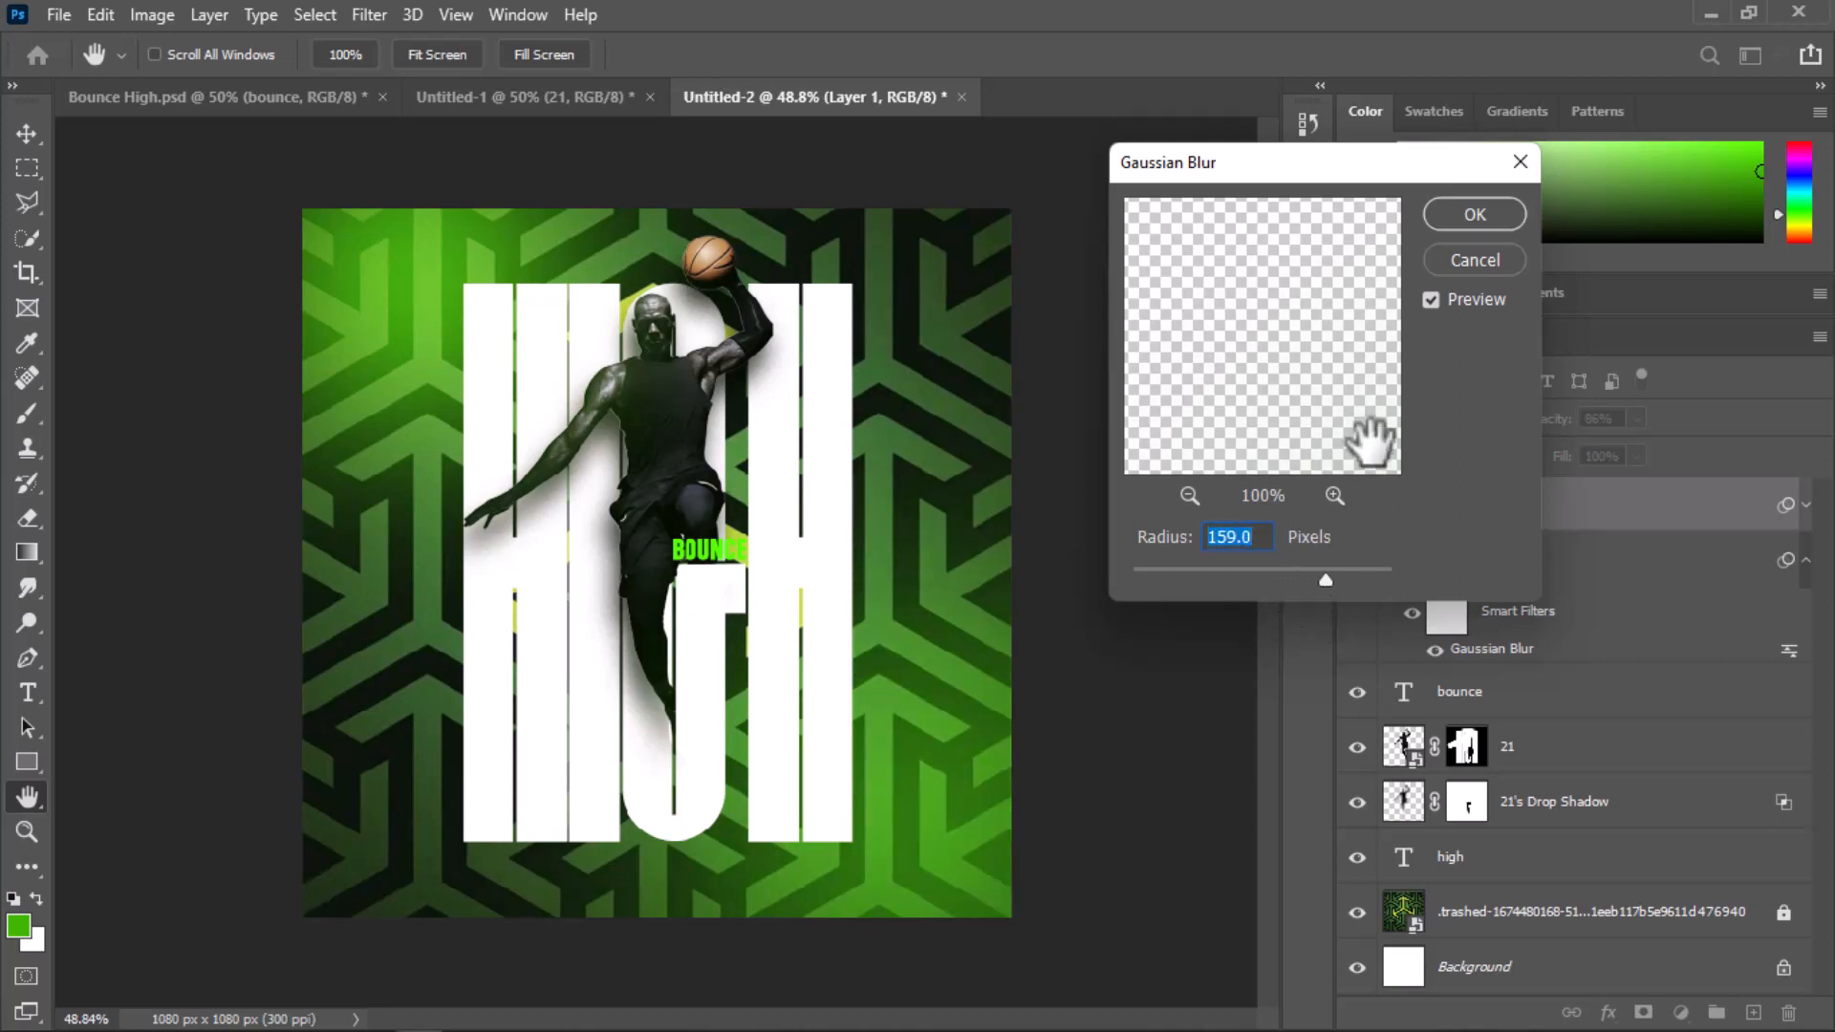
pyautogui.click(1454, 220)
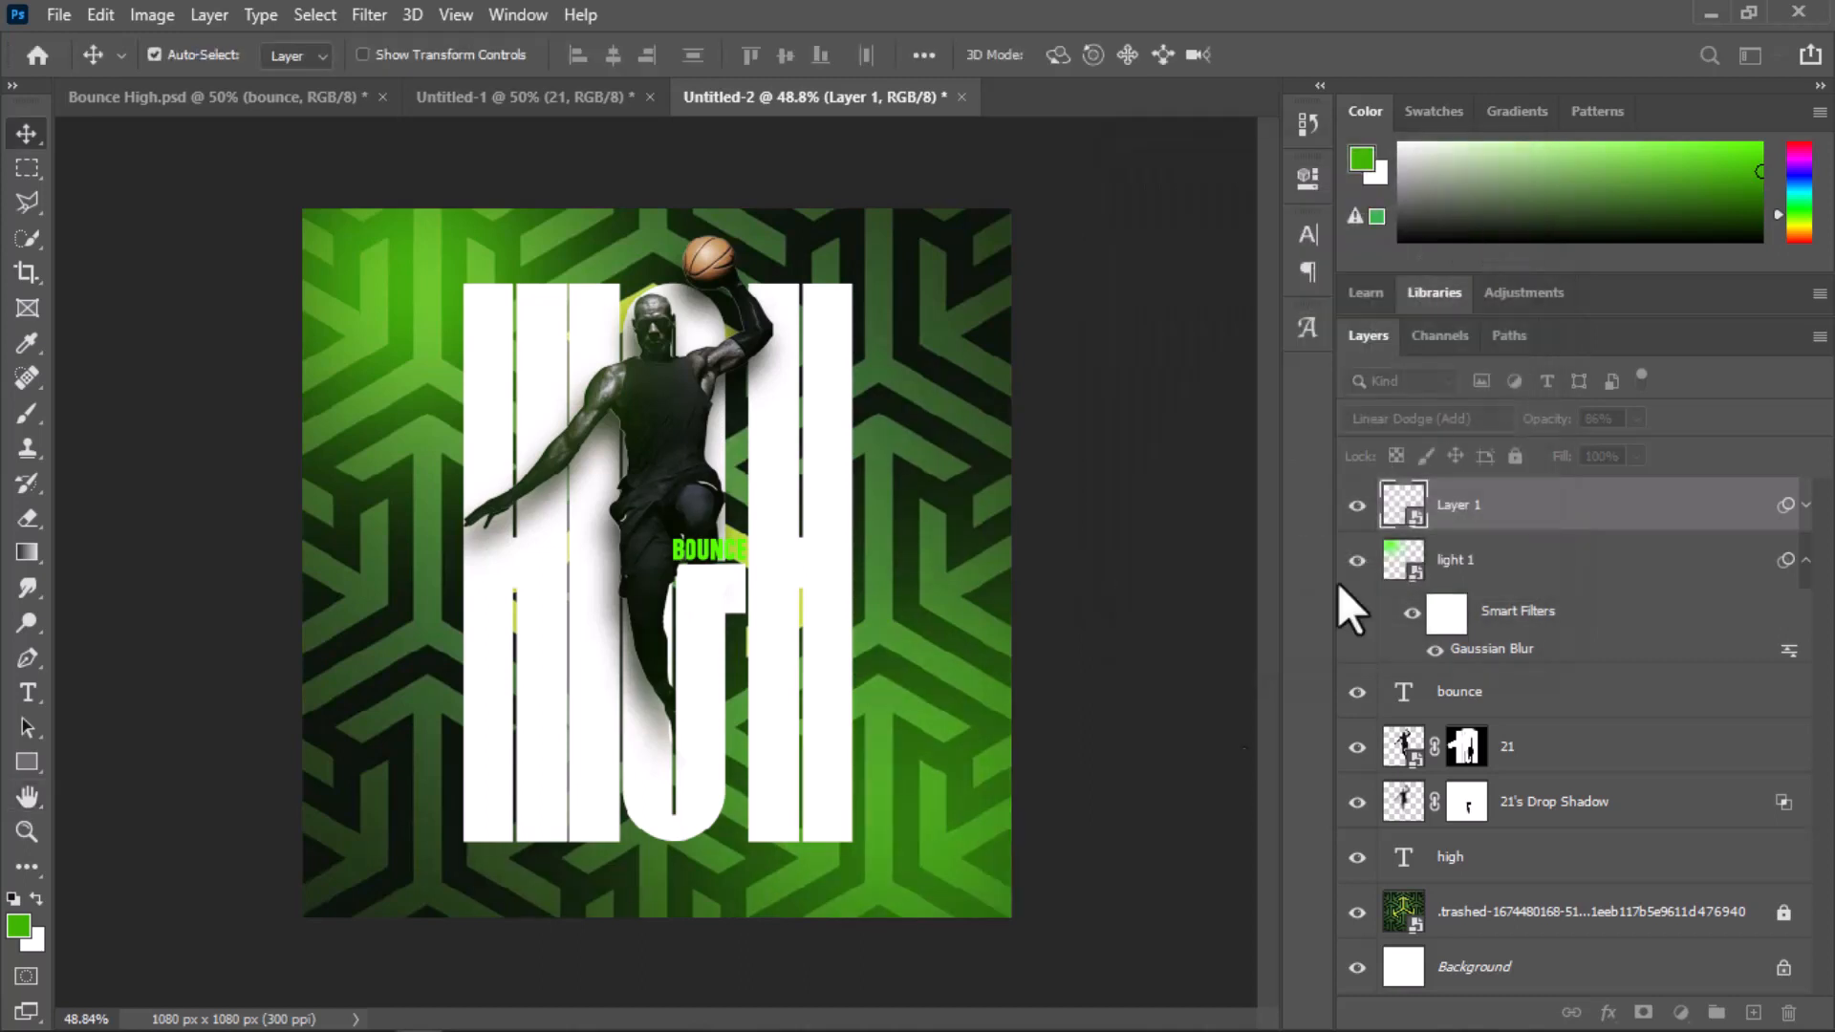
# Add a Hue/Saturation adjustment clipped to Layer 1, with Saturation +23 and Lightness -19
pyautogui.click(1681, 1014)
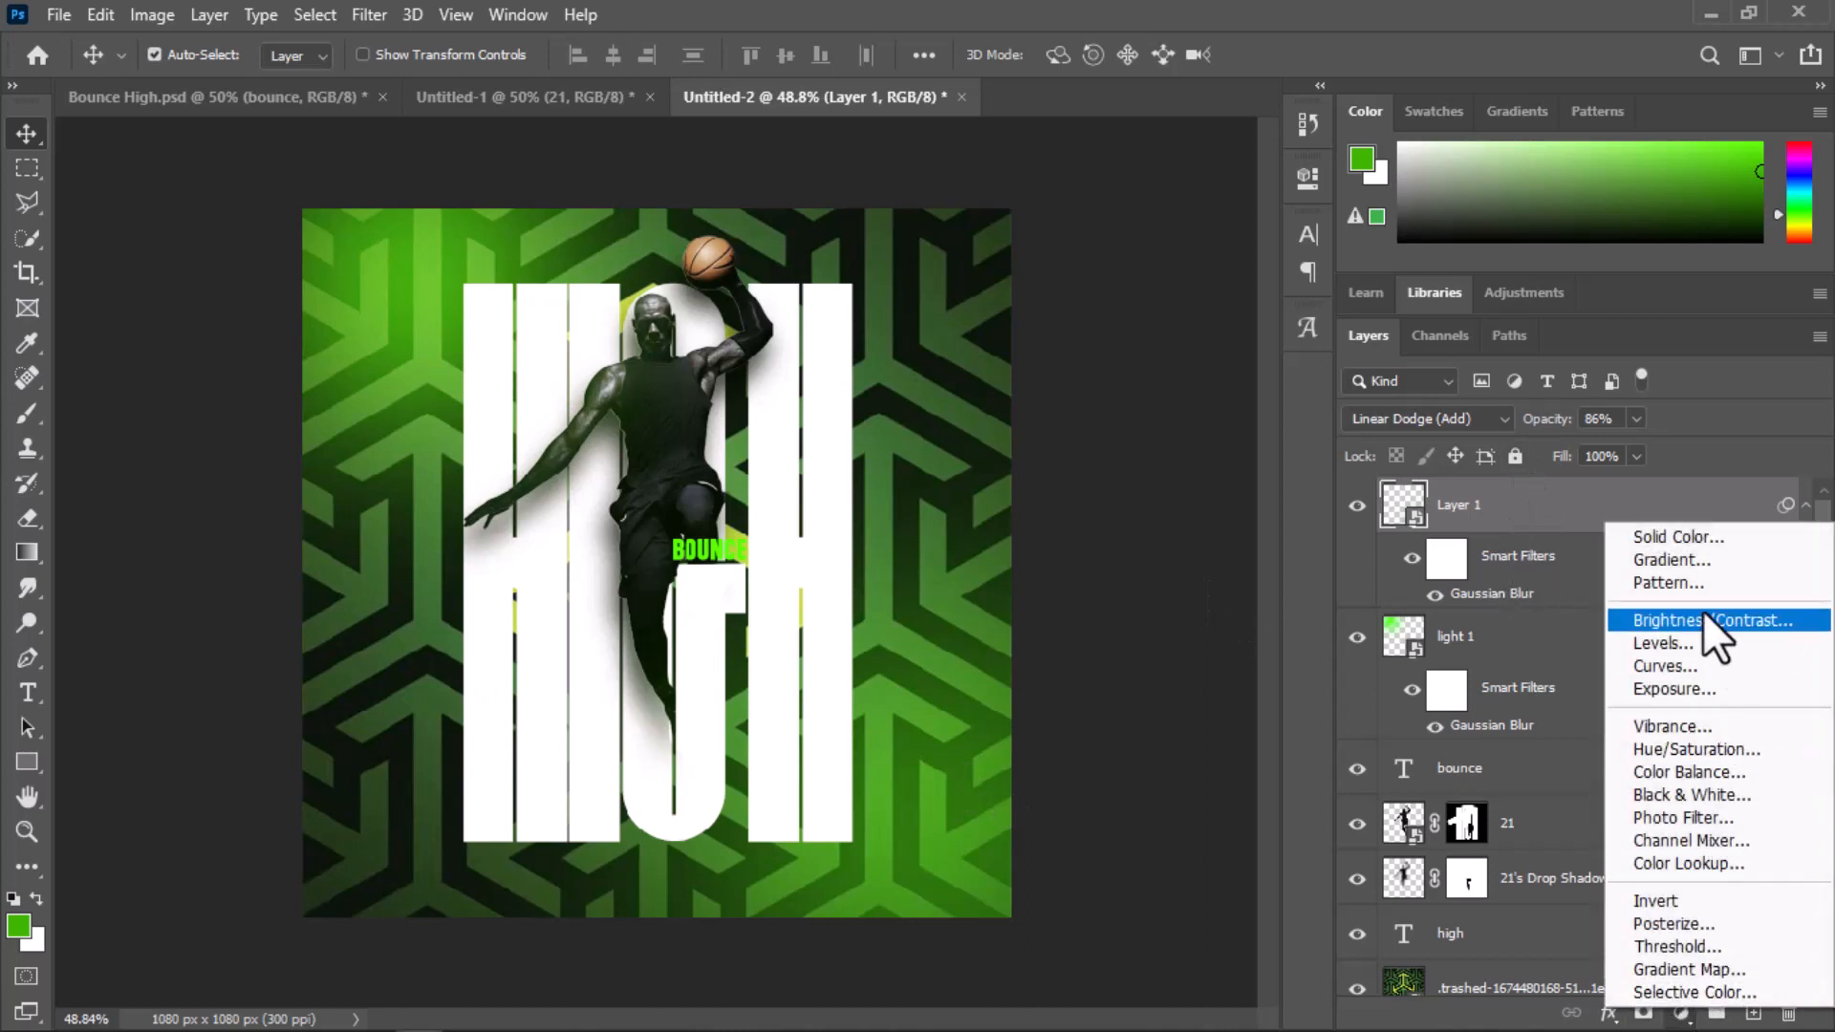
pyautogui.click(1674, 748)
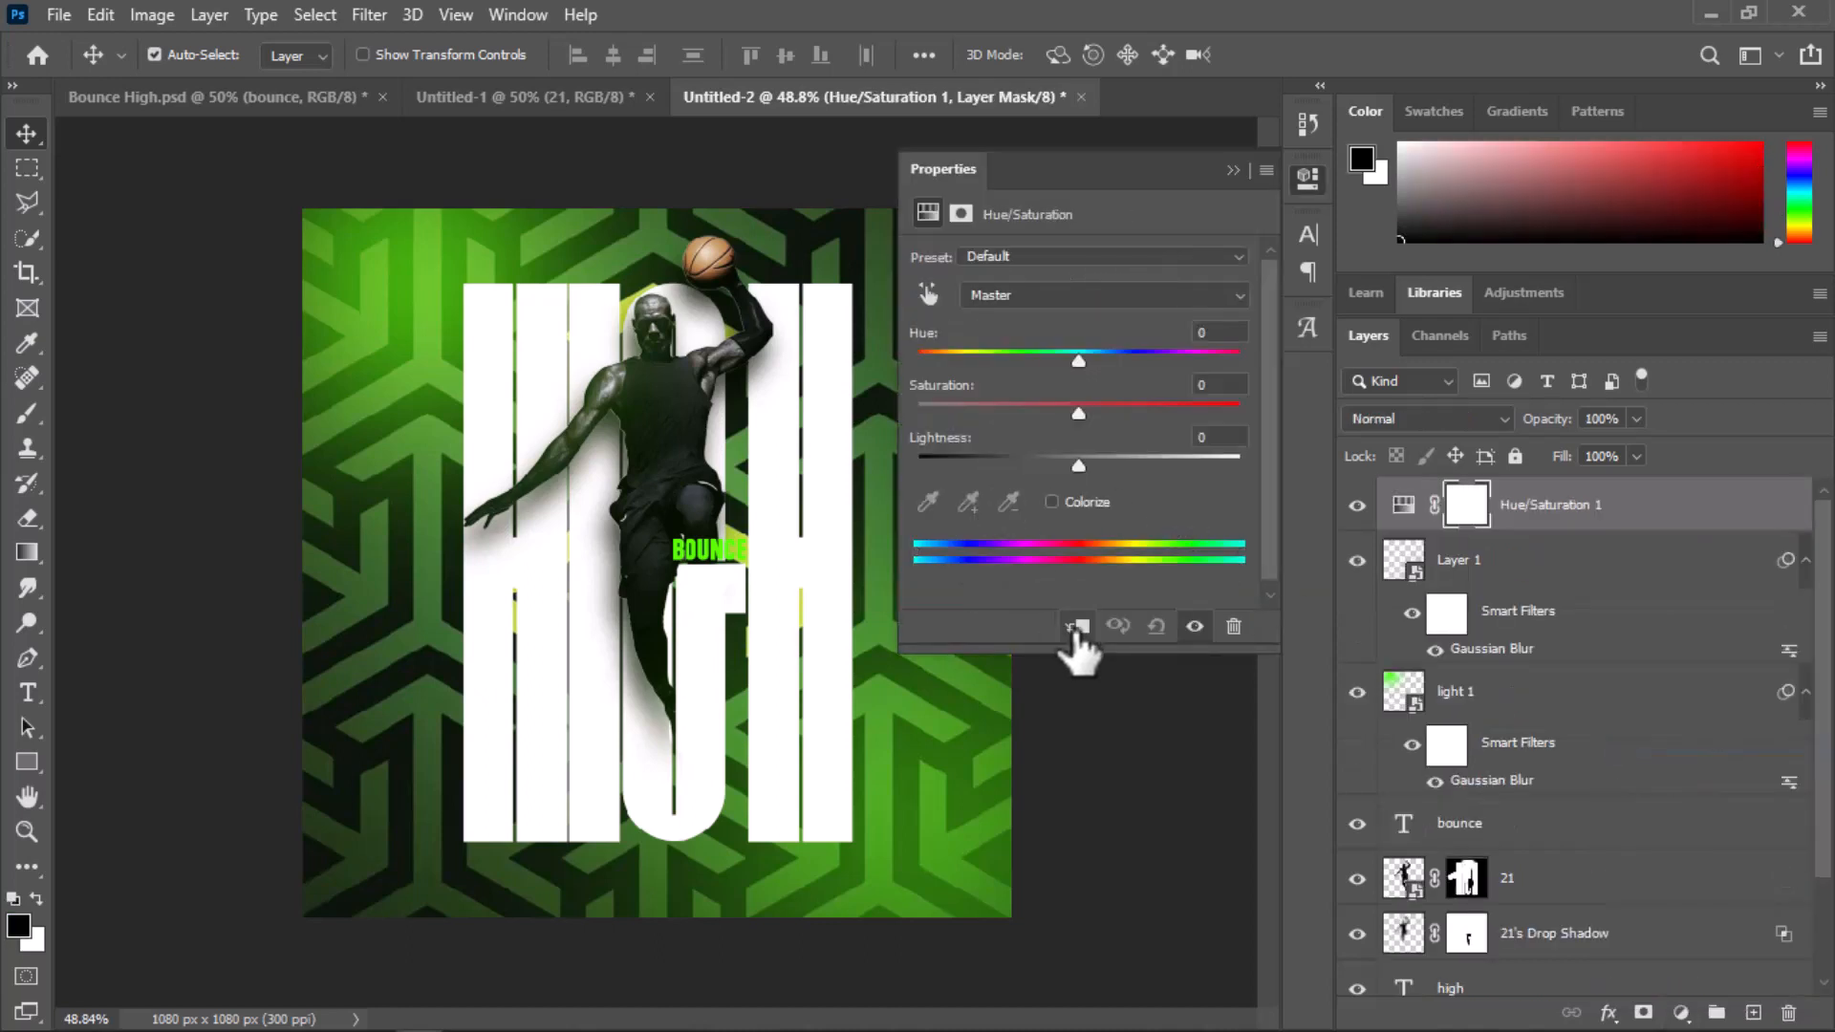
pyautogui.click(1077, 626)
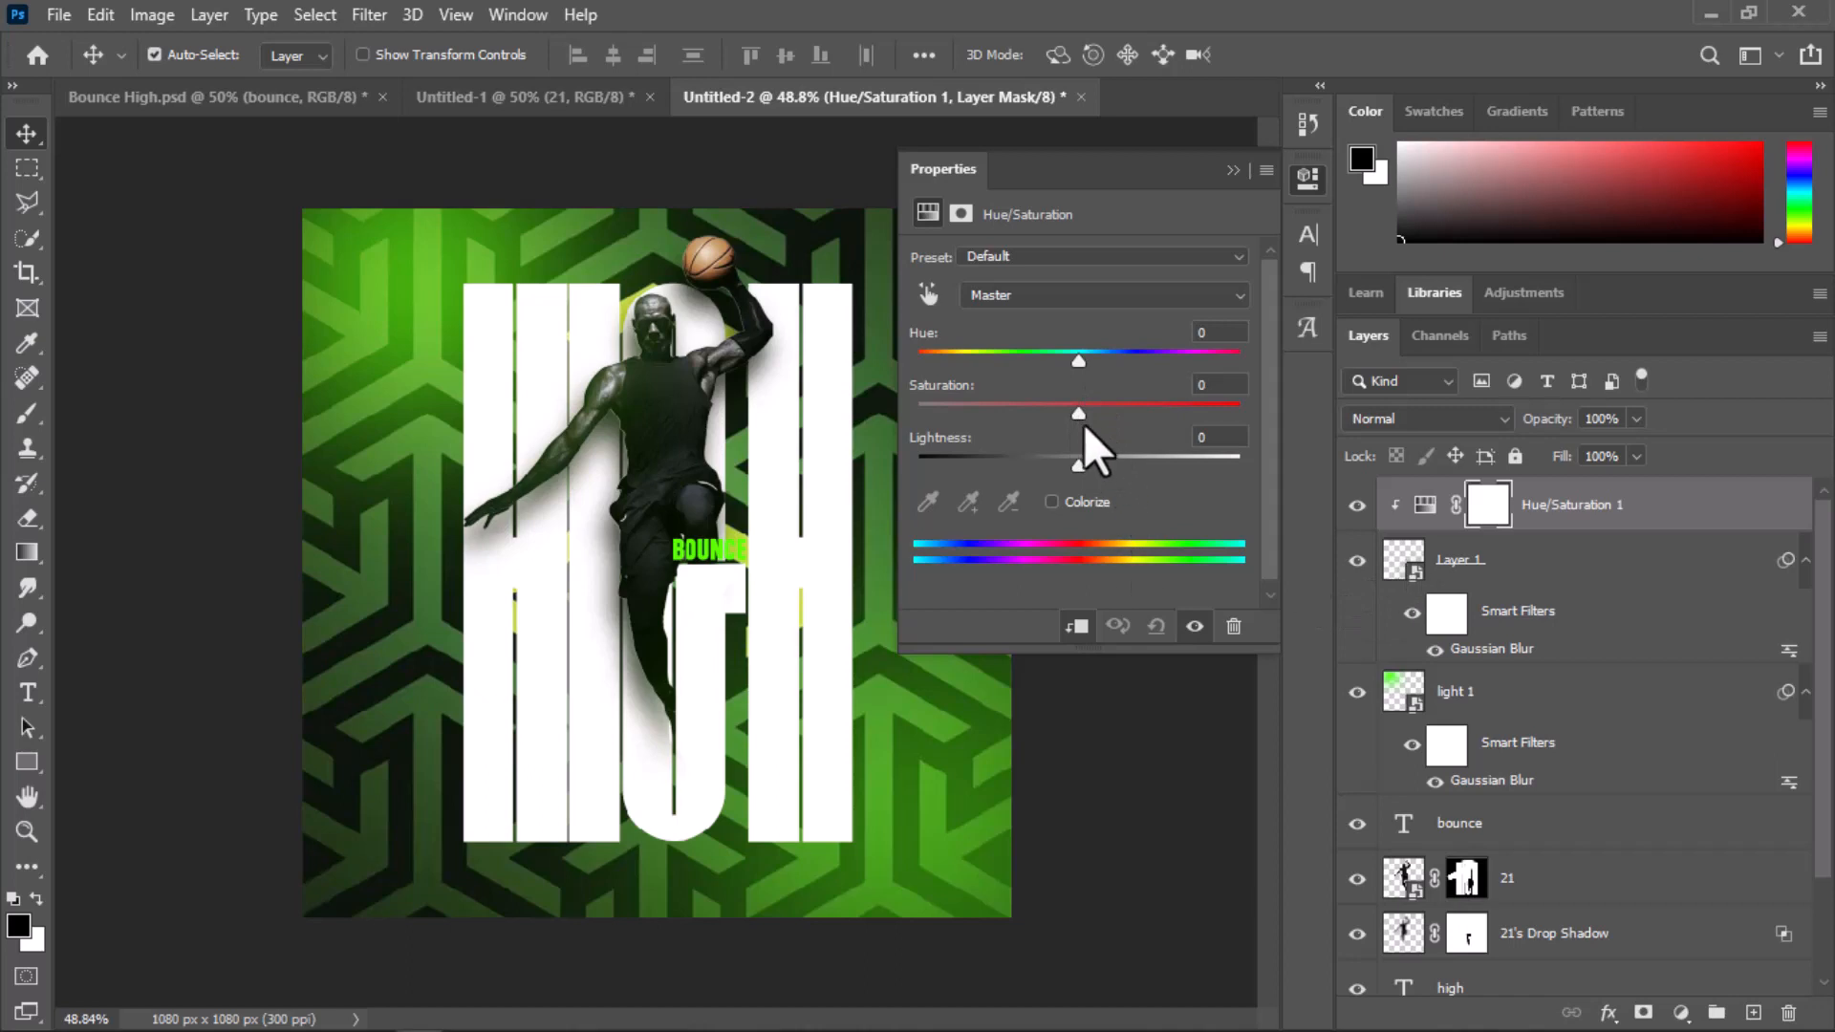
pyautogui.moveTo(1076, 410); pyautogui.dragTo(1116, 416)
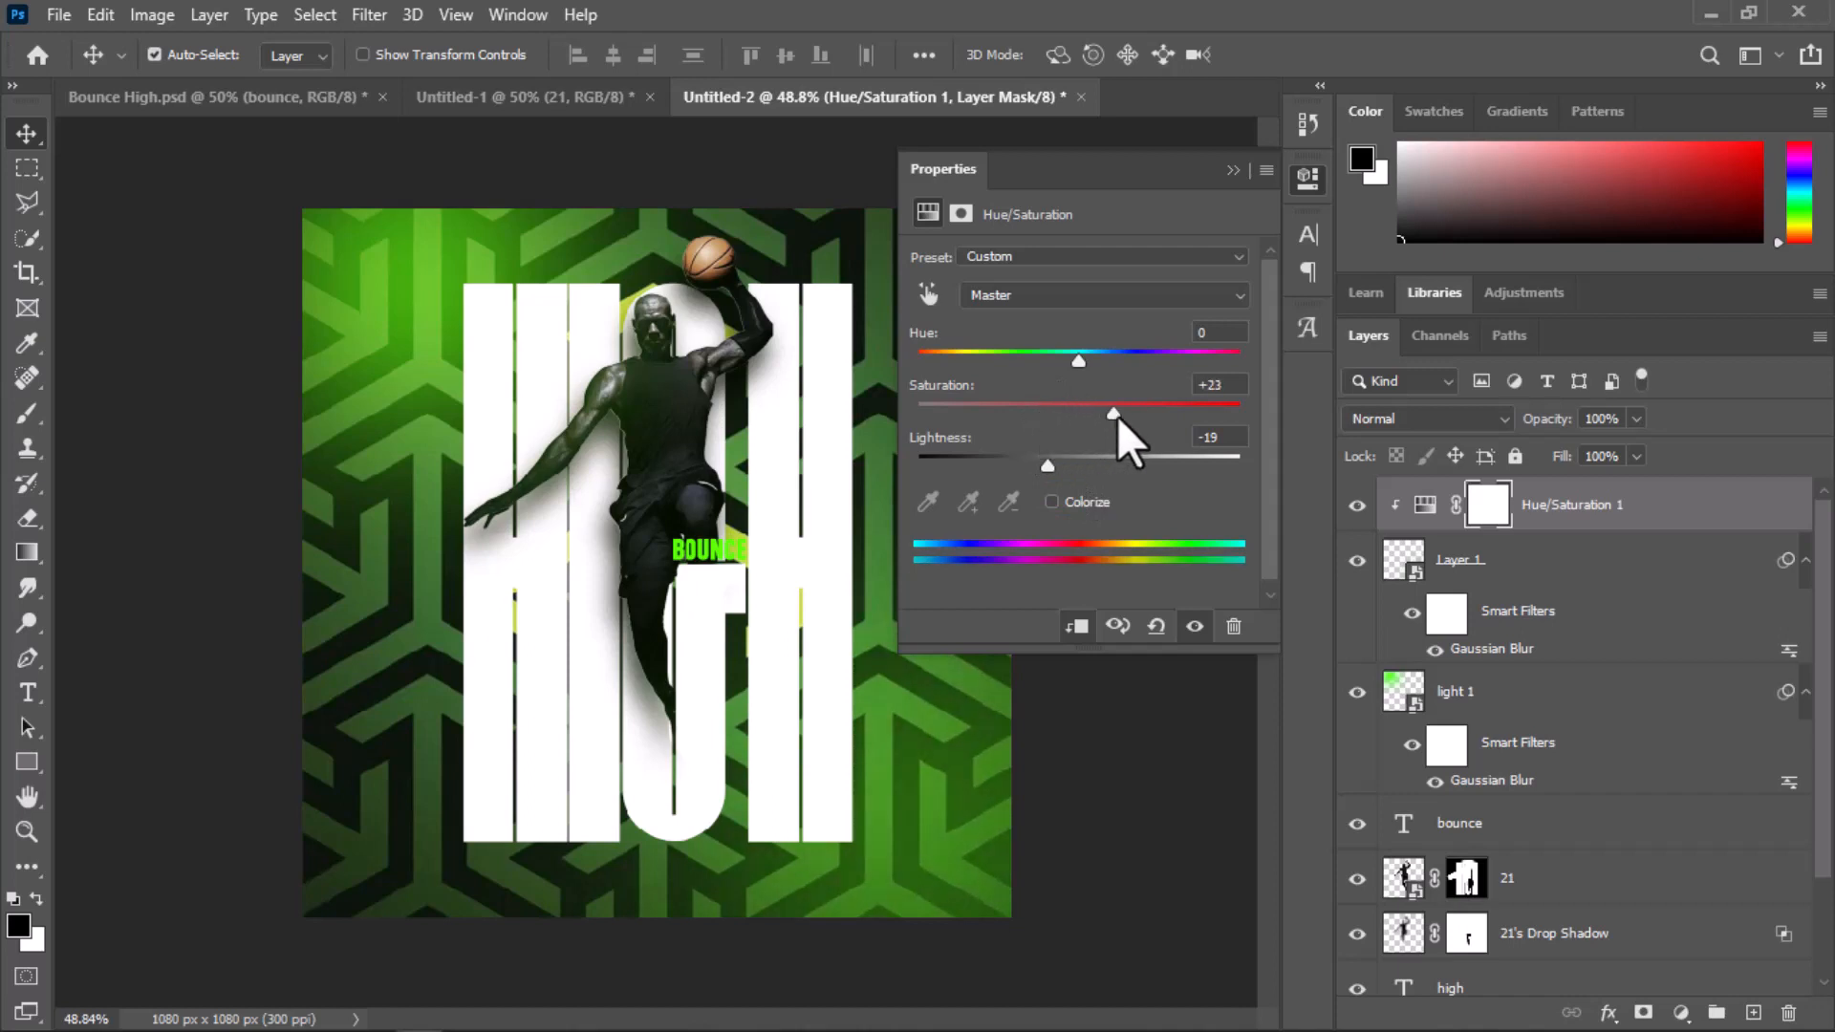
# Refine the Hue/Saturation adjustment clipped to Layer 1 to Saturation +30 and Lightness -20
pyautogui.moveTo(1051, 466); pyautogui.dragTo(1047, 468)
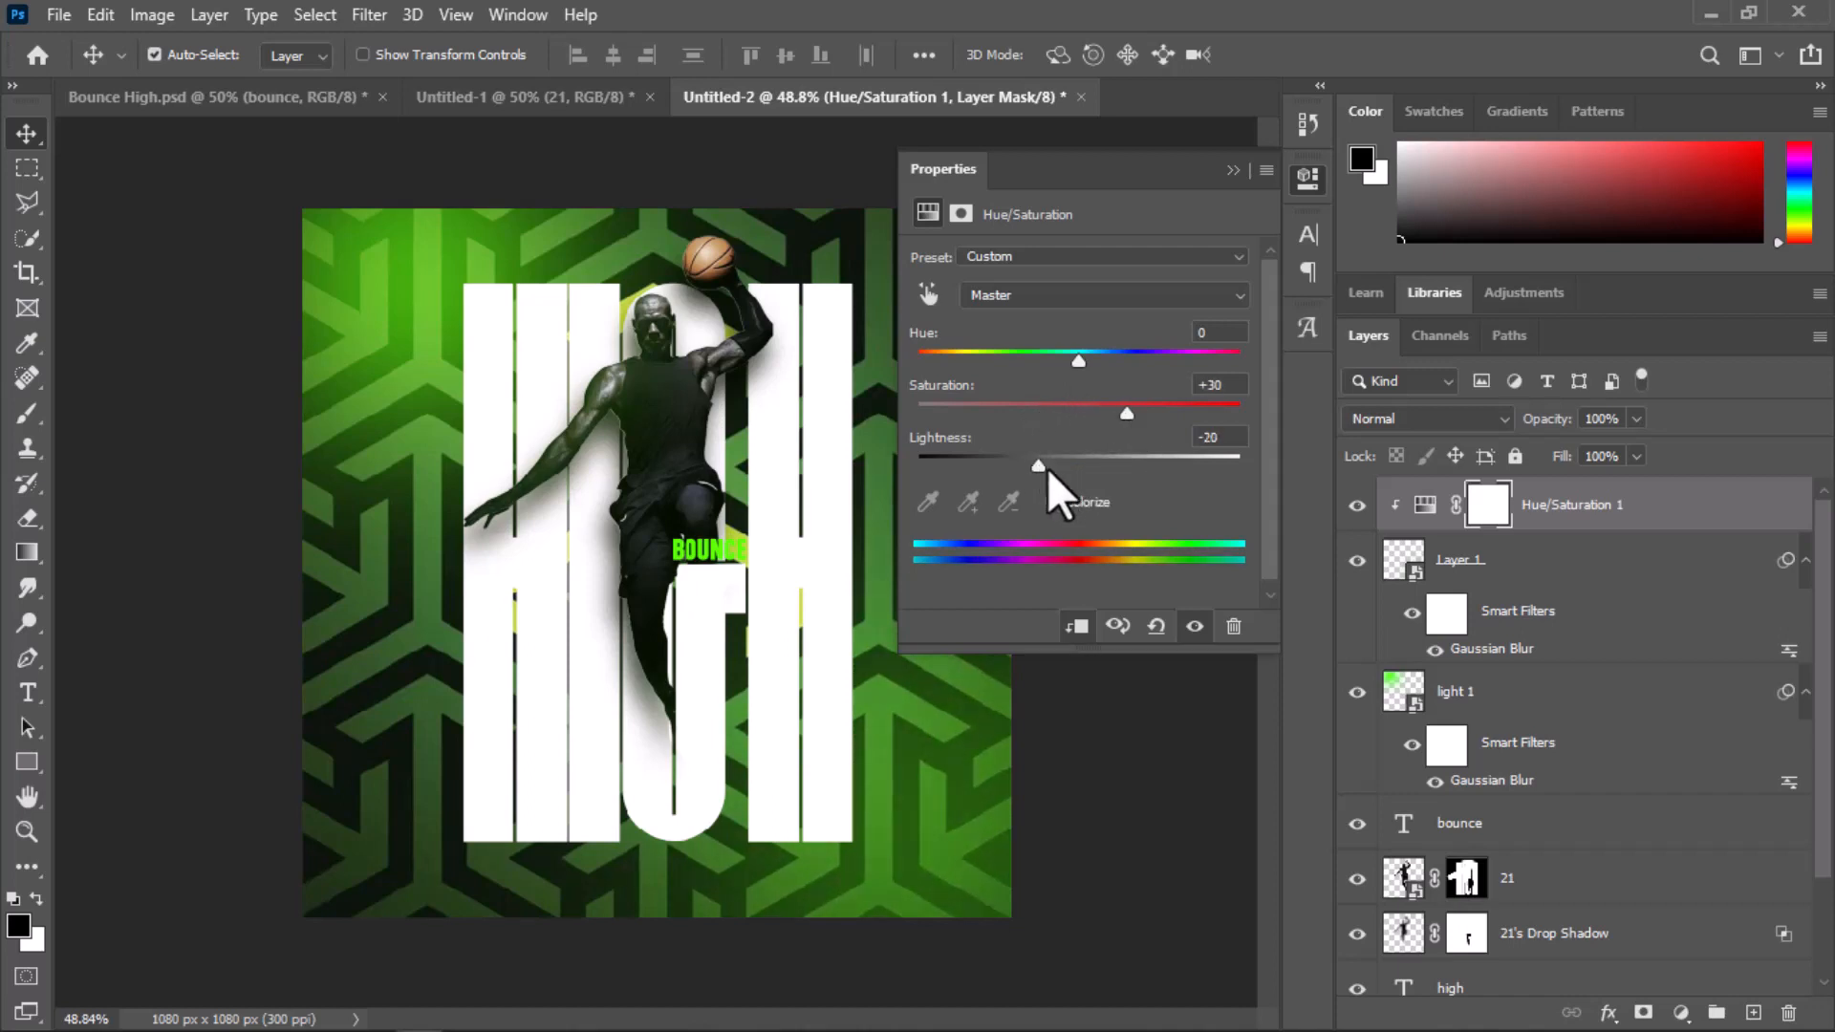
pyautogui.click(1232, 172)
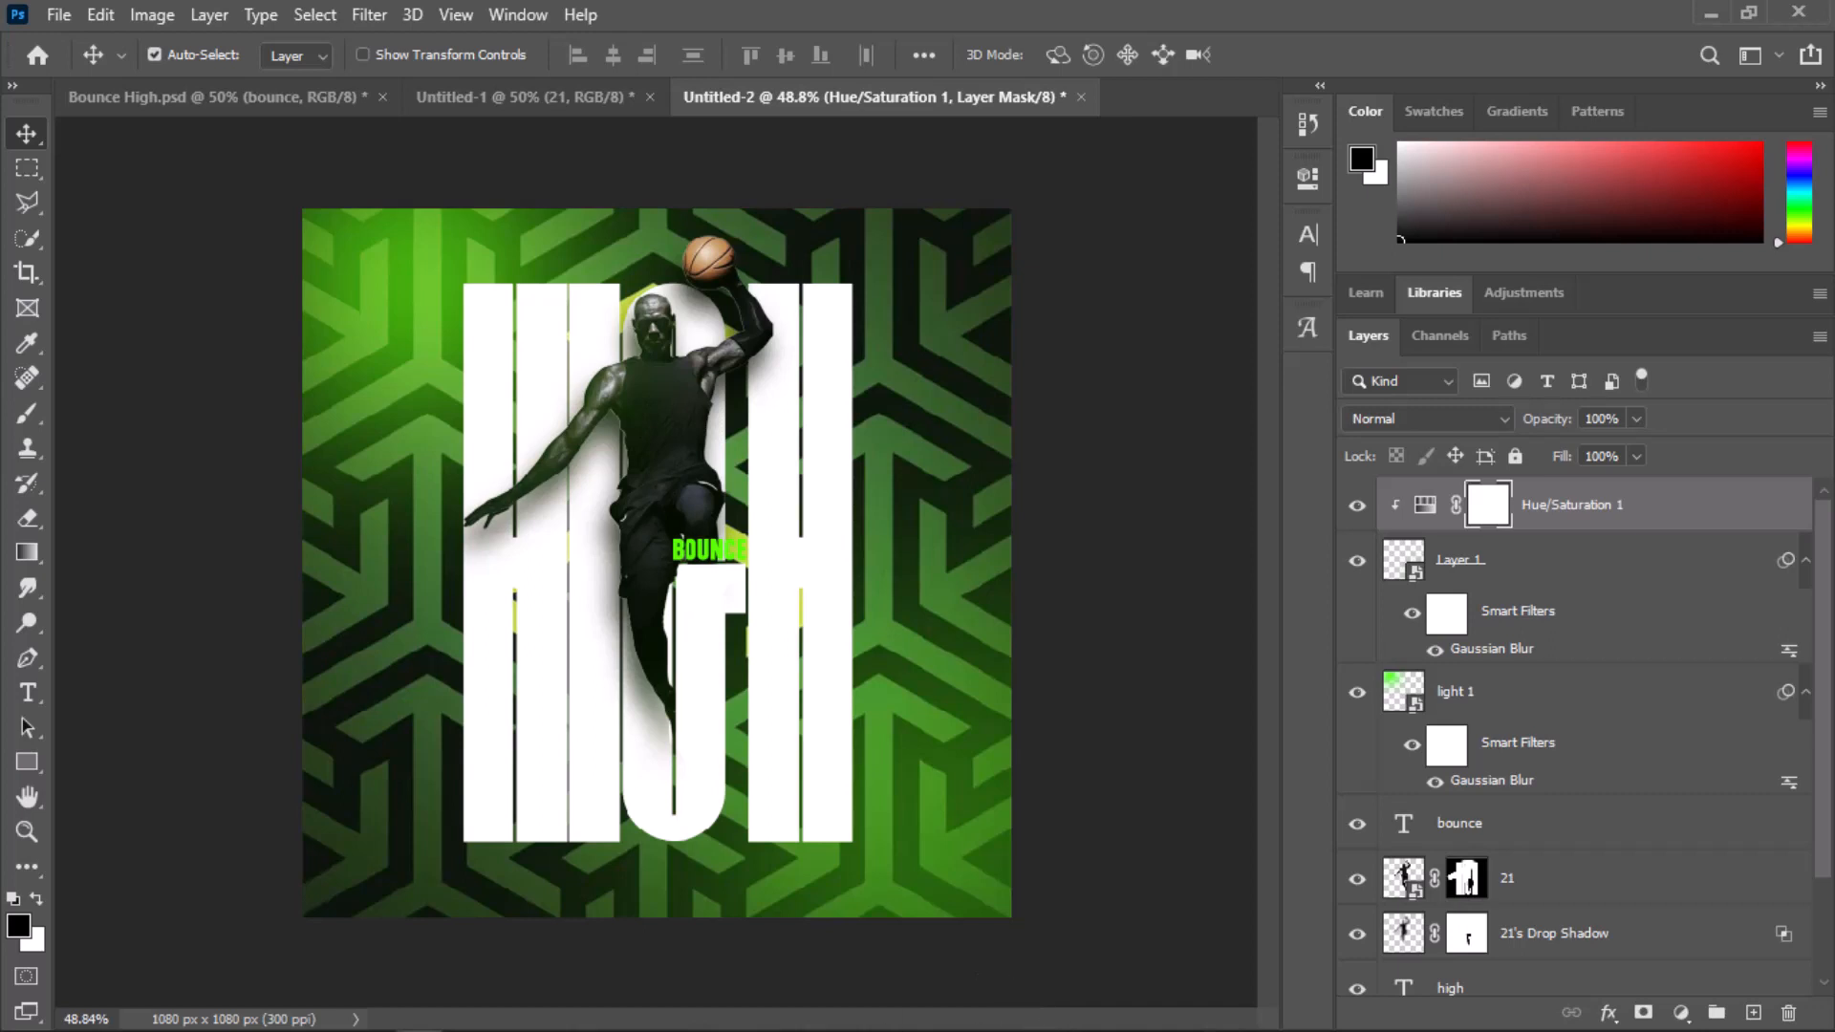
# Copy the white logo from Bounce High.psd into Untitled-2 above the light 1 layer and place it in the poster's upper-left corner
pyautogui.click(406, 253)
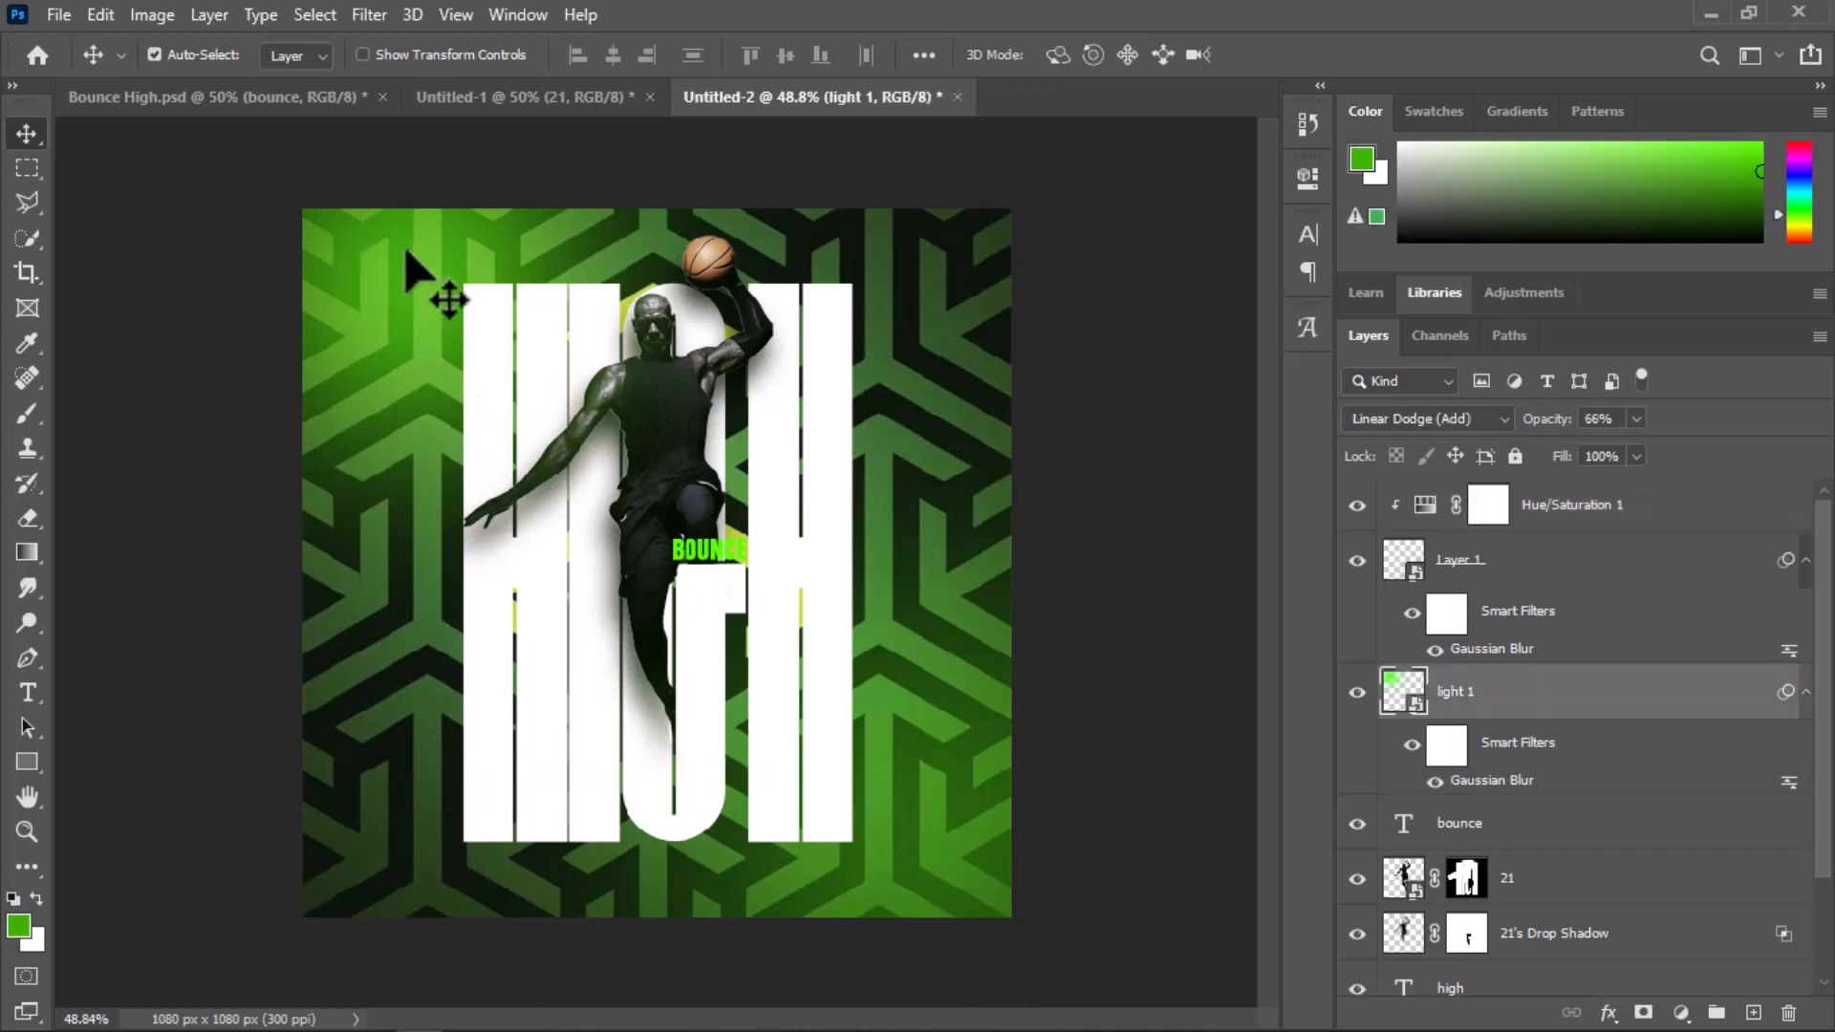
pyautogui.click(306, 107)
pyautogui.moveTo(380, 256); pyautogui.dragTo(355, 290)
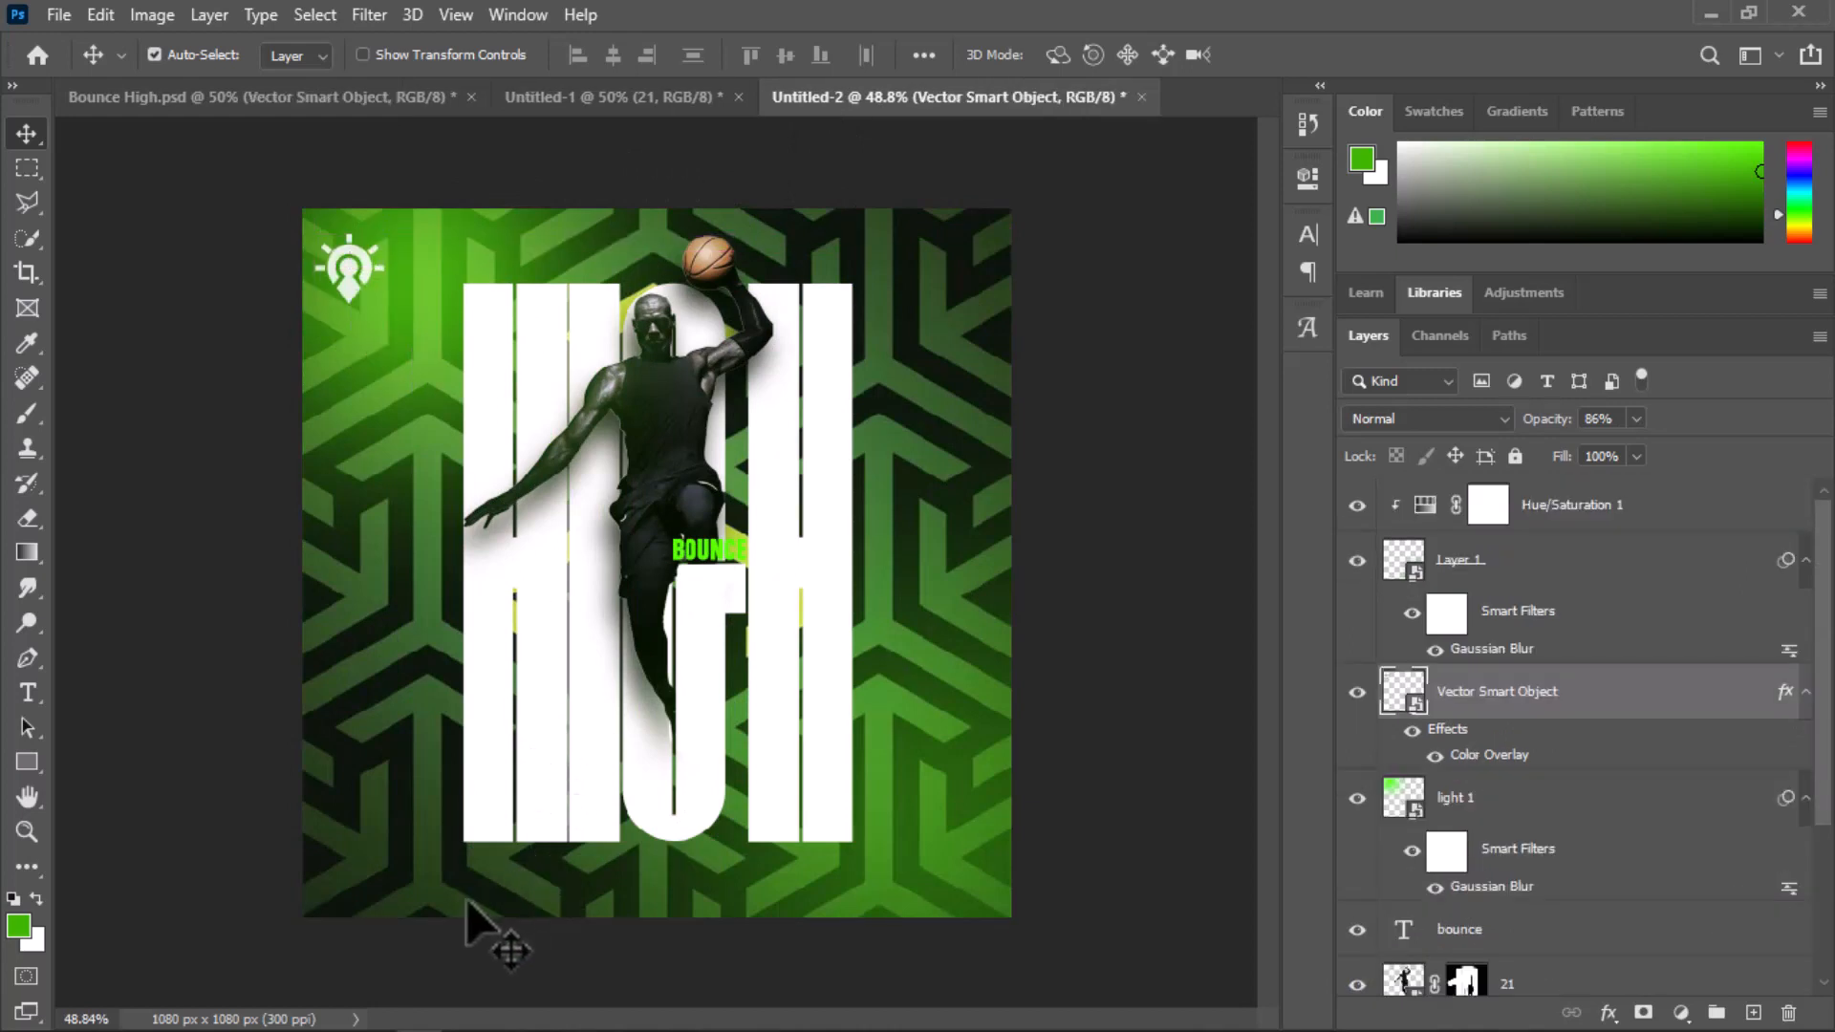
# Compare the recreated poster in Untitled-2 with the finished Bounce High.psd design and the source images in Untitled-1
pyautogui.click(363, 97)
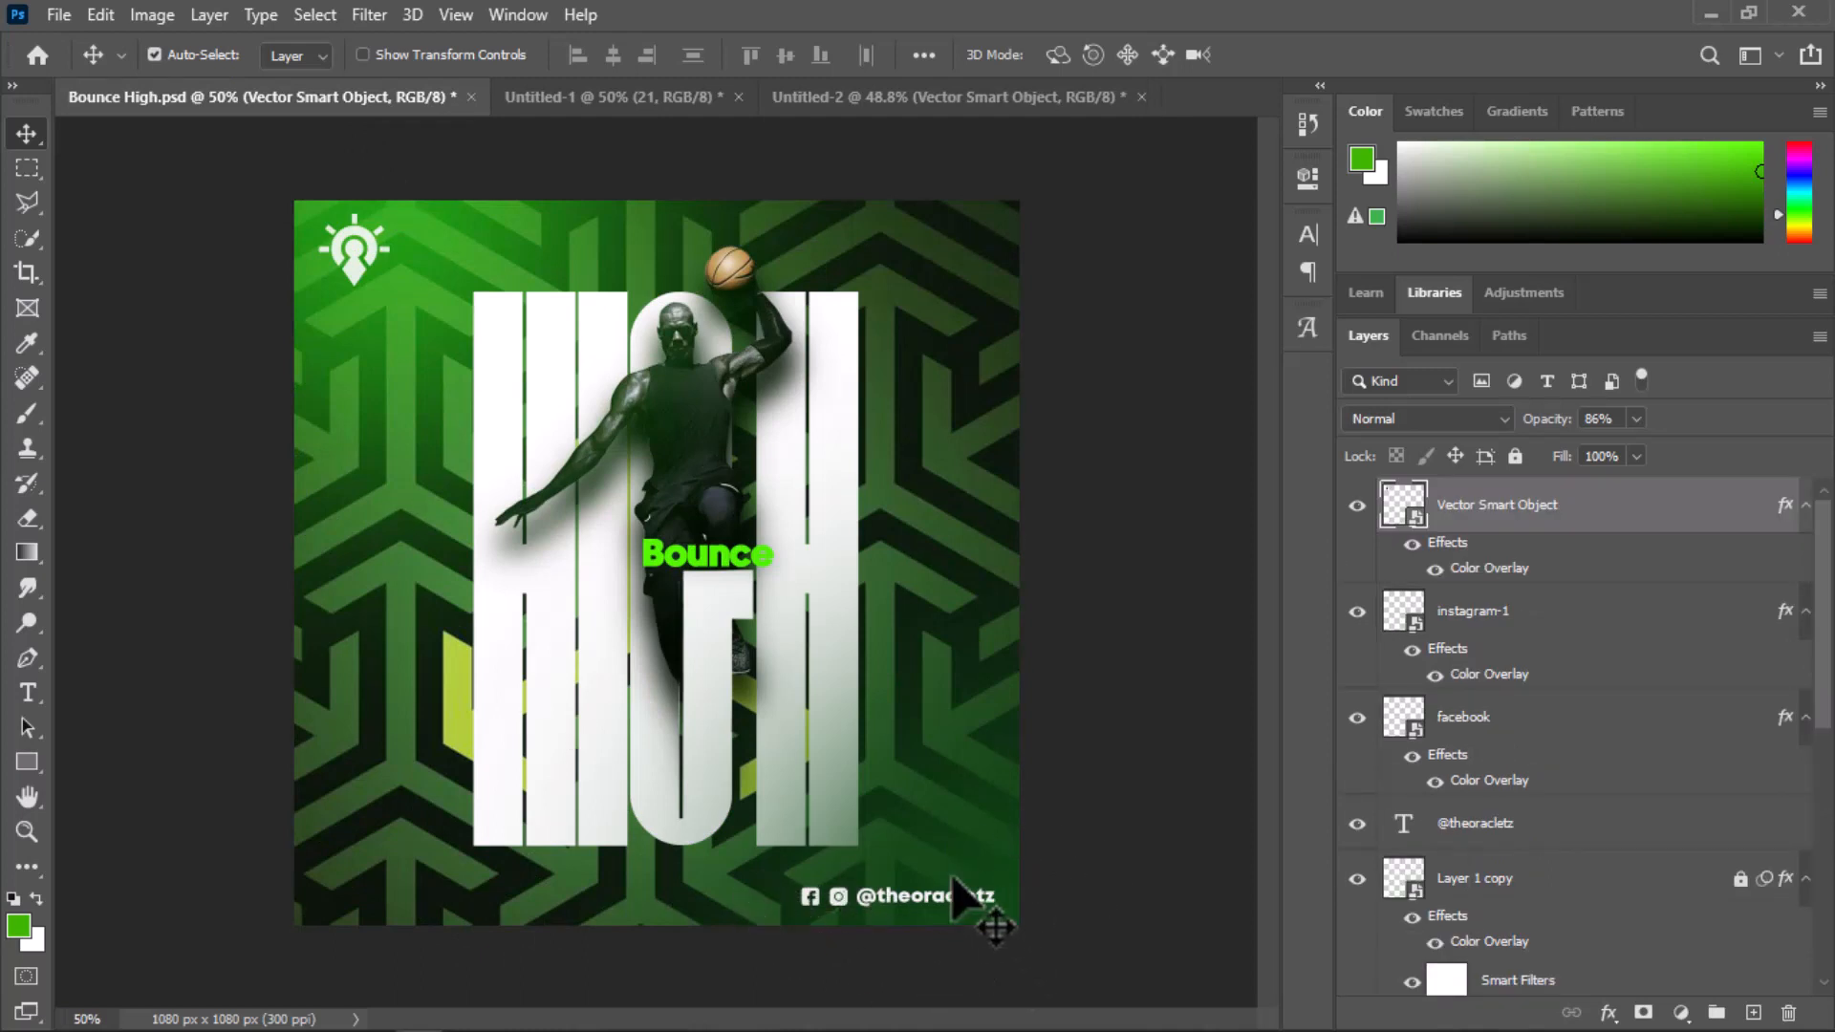
pyautogui.click(604, 98)
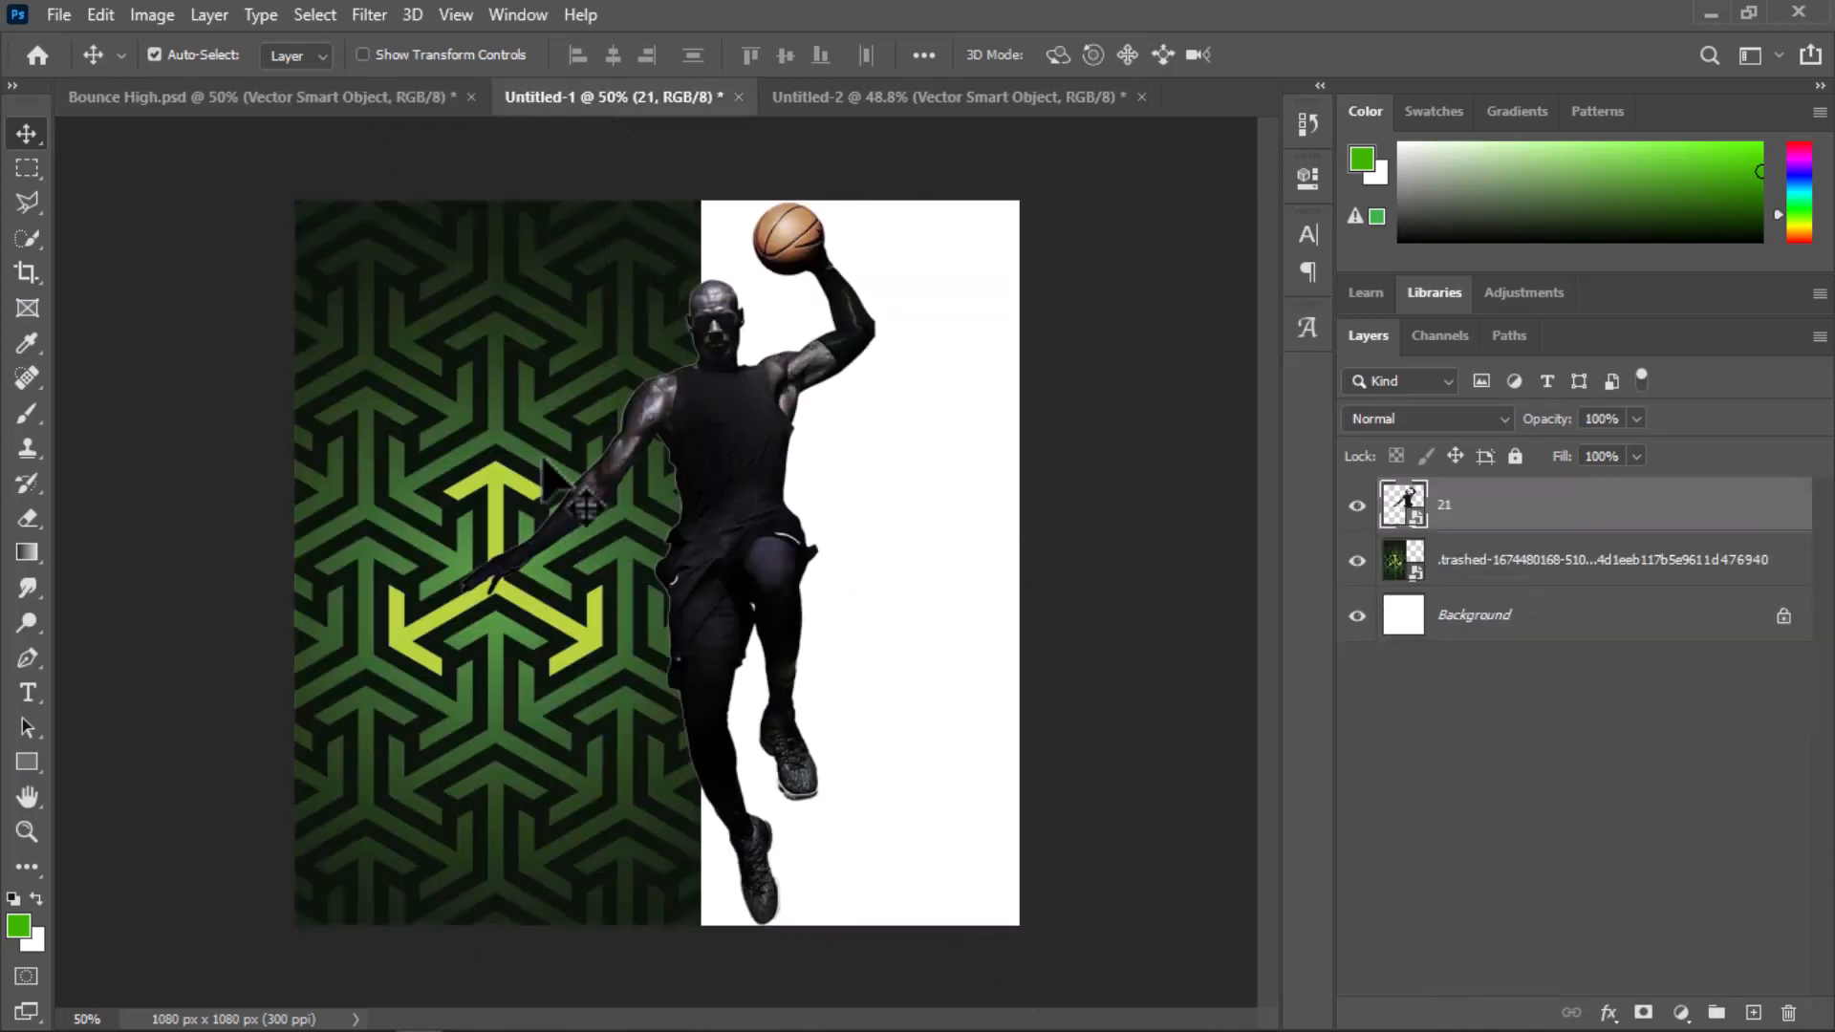
pyautogui.click(906, 99)
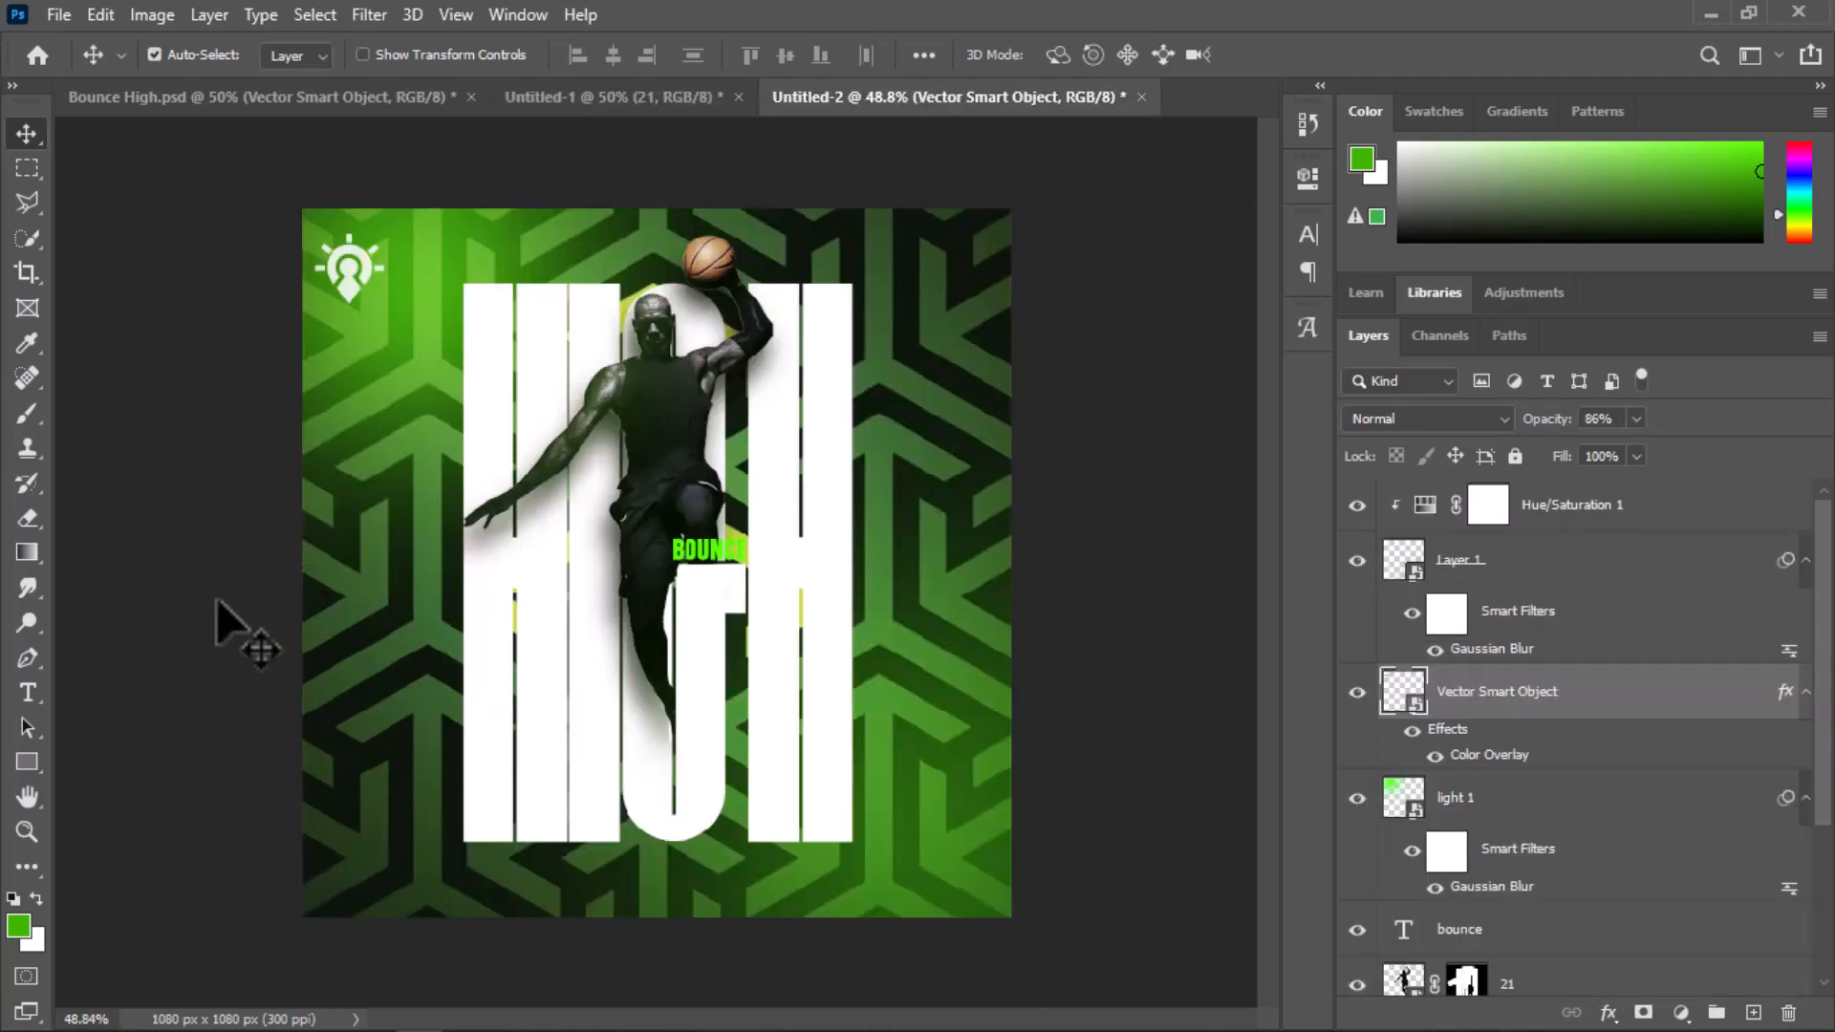
pyautogui.click(222, 96)
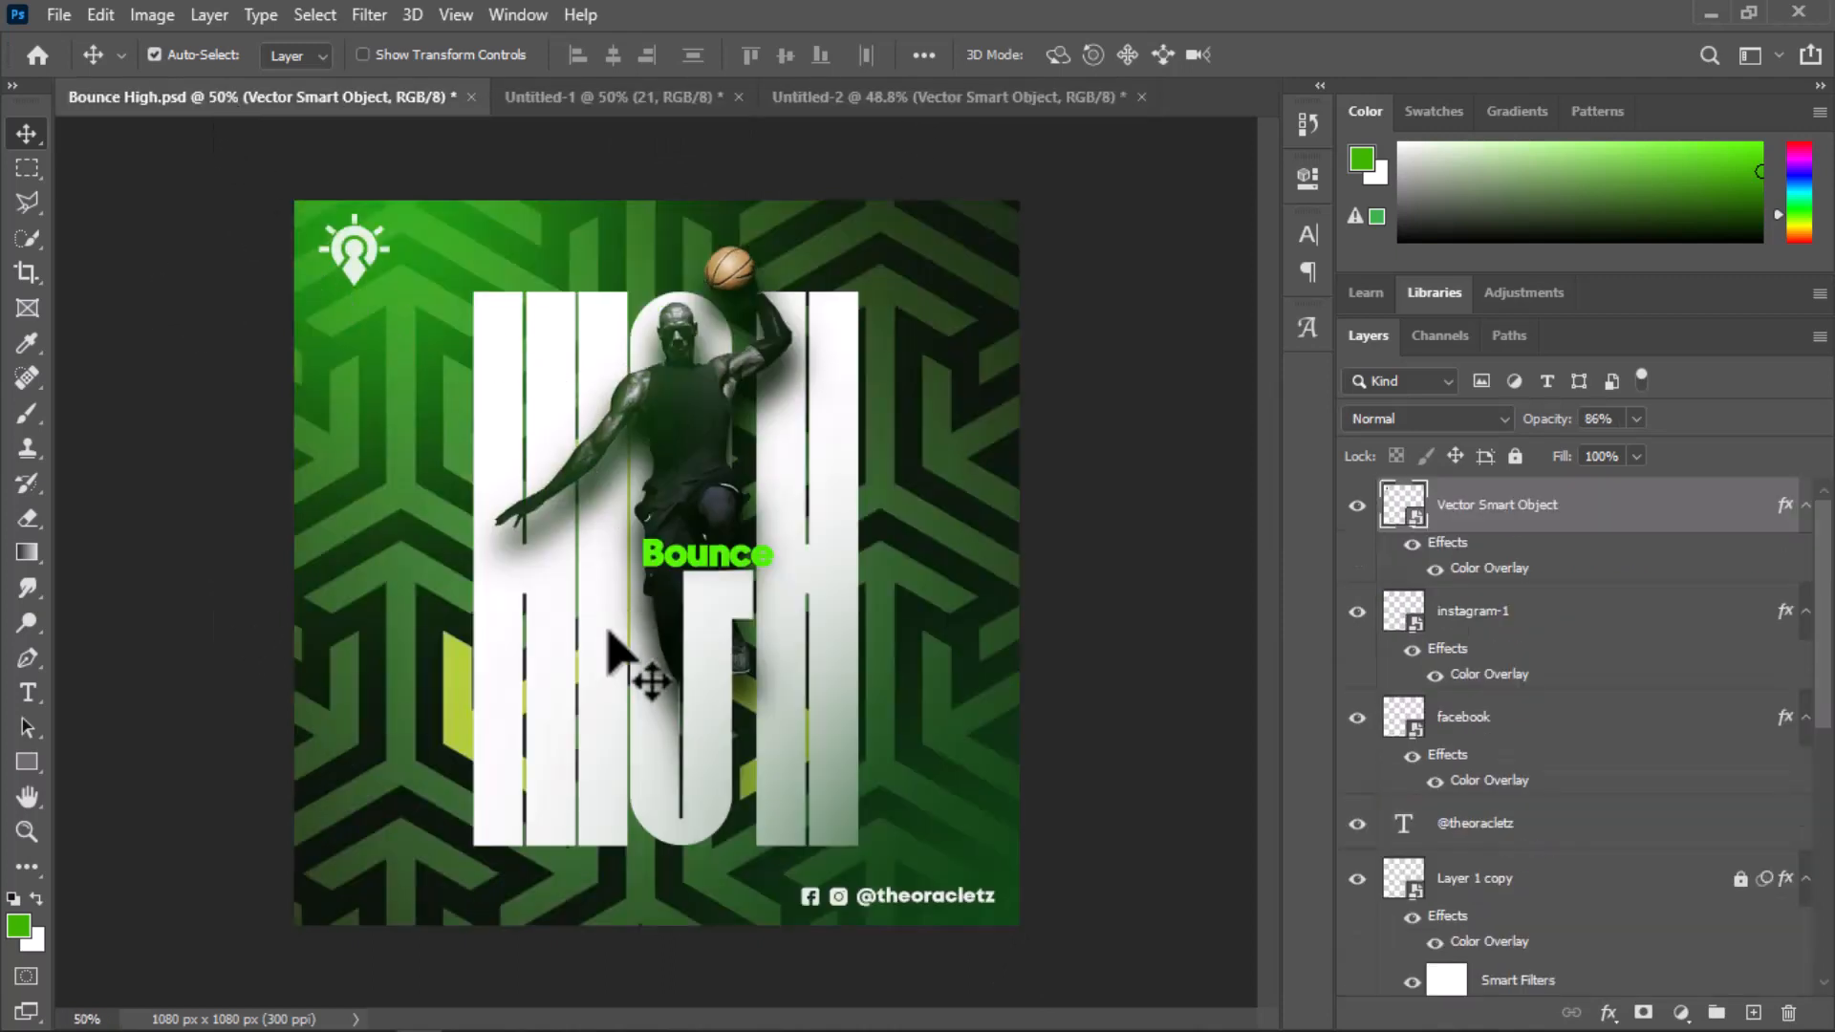